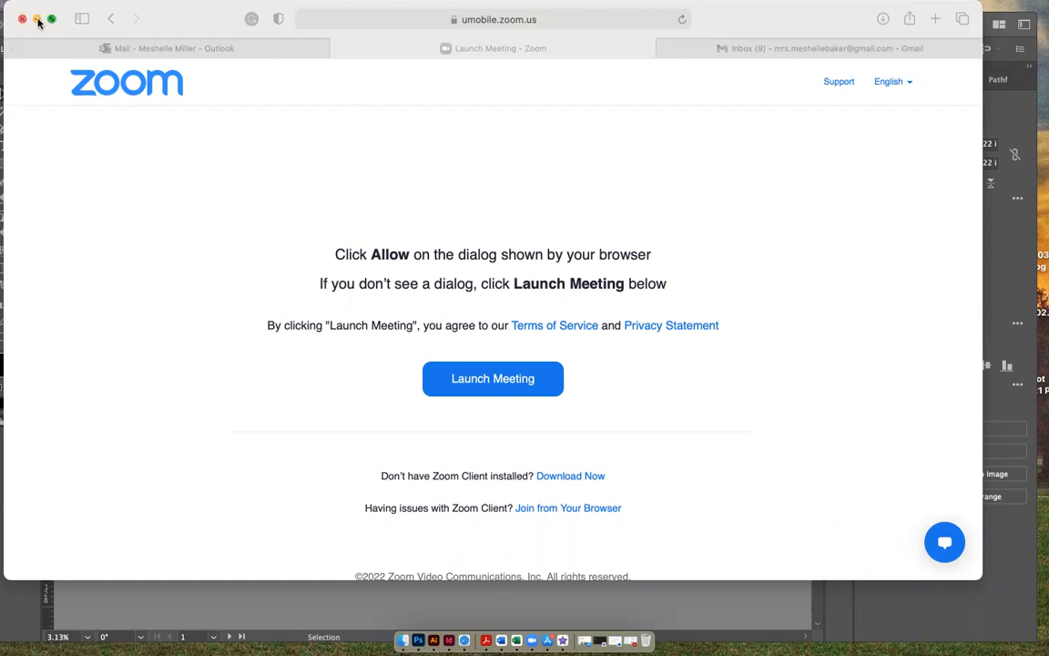
# Step: Switch to Letter Project.pdf in Acrobat and review the assignment text, specifications and example letterforms
pyautogui.click(37, 19)
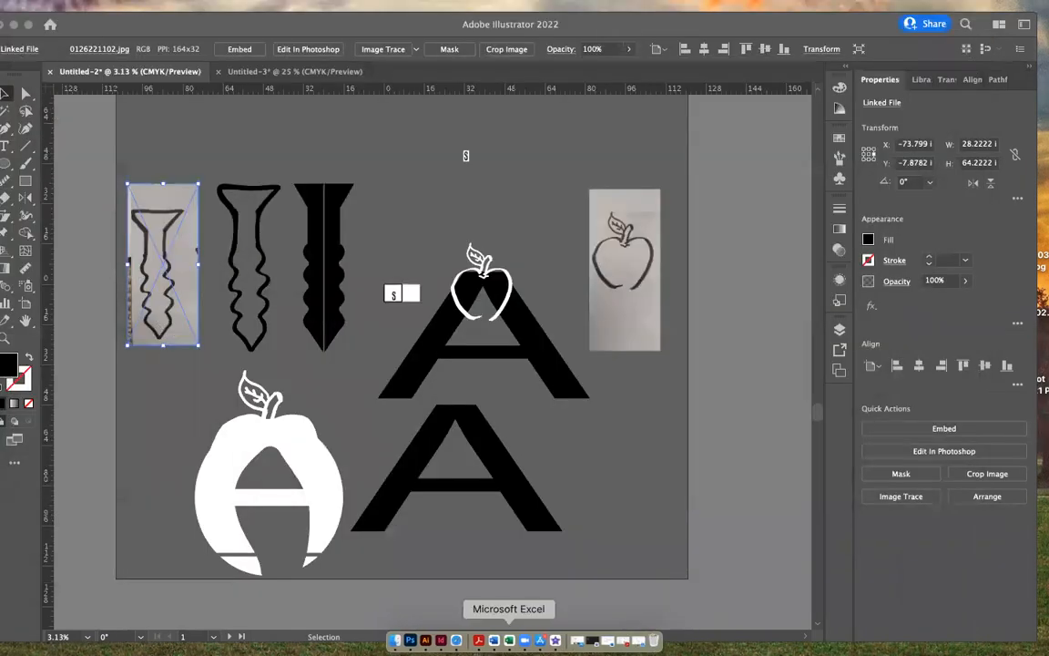
pyautogui.click(478, 640)
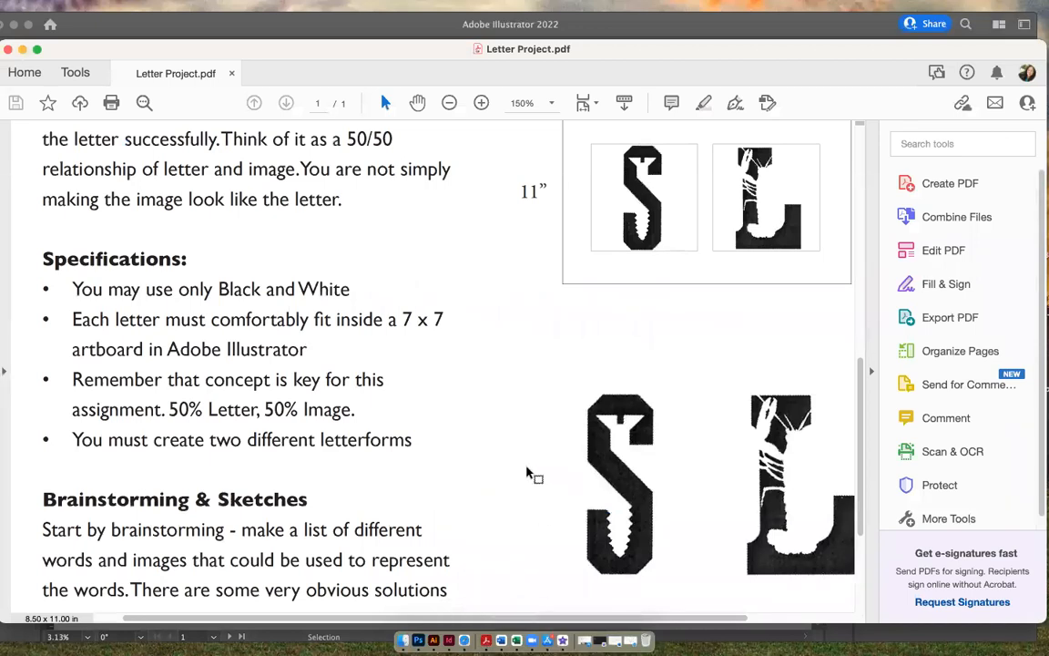
pyautogui.scroll(6, 537, 355)
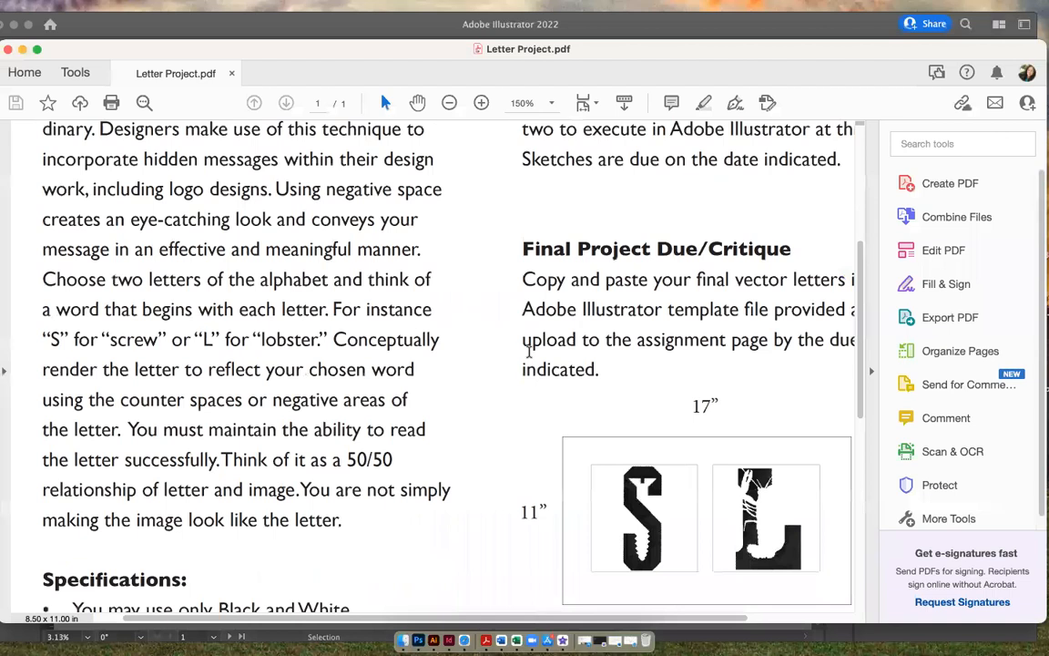
pyautogui.scroll(3, 529, 351)
pyautogui.scroll(3, 522, 352)
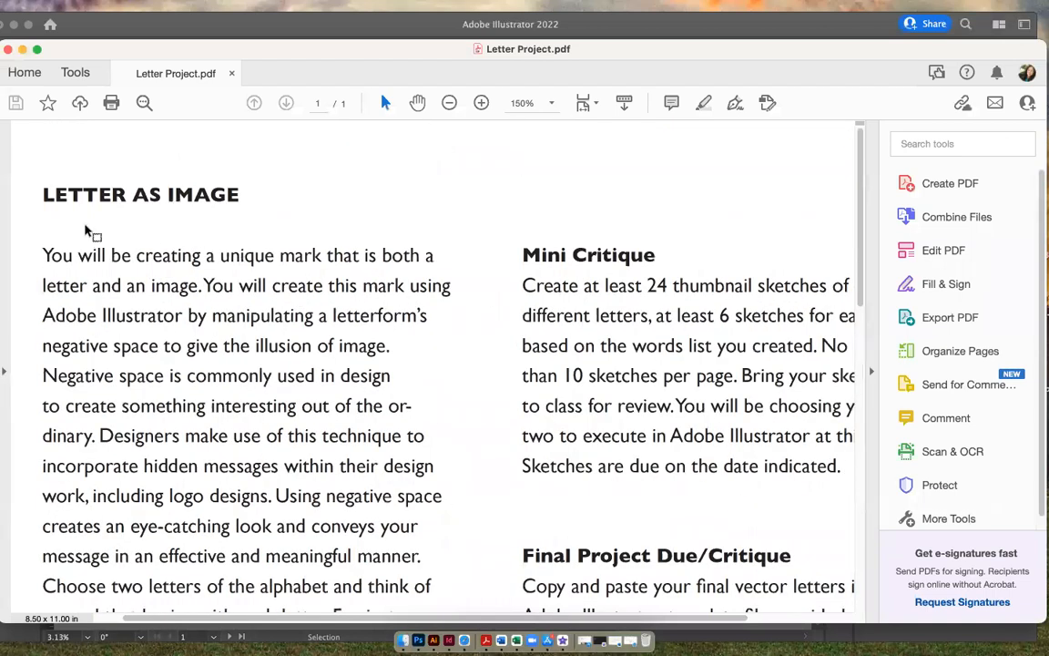
pyautogui.scroll(-4, 500, 523)
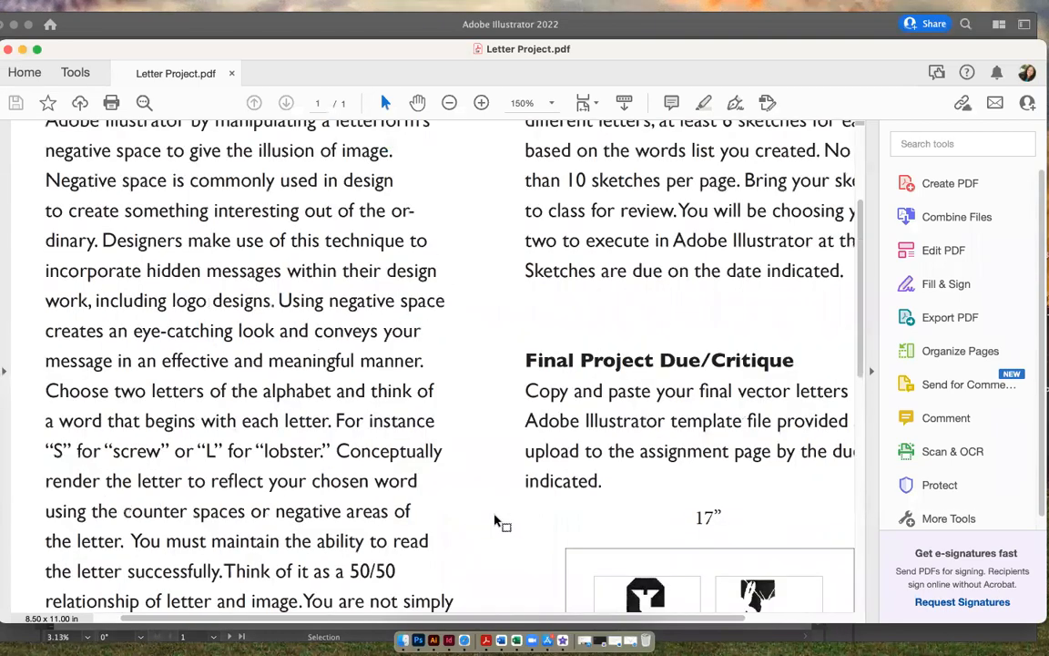
pyautogui.scroll(-8, 492, 520)
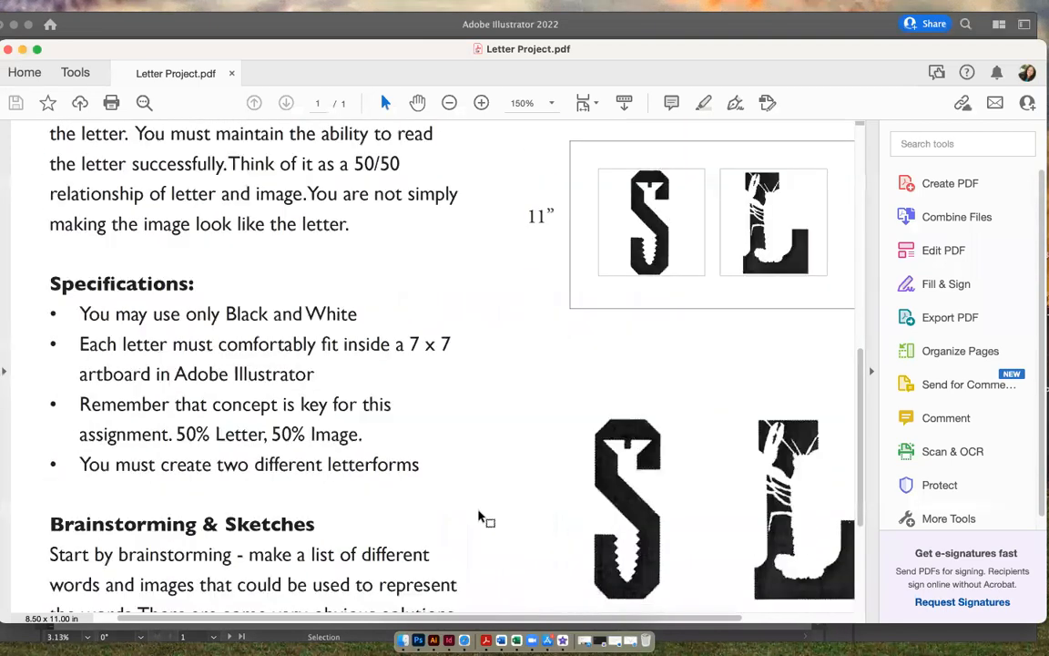
pyautogui.scroll(-2, 480, 516)
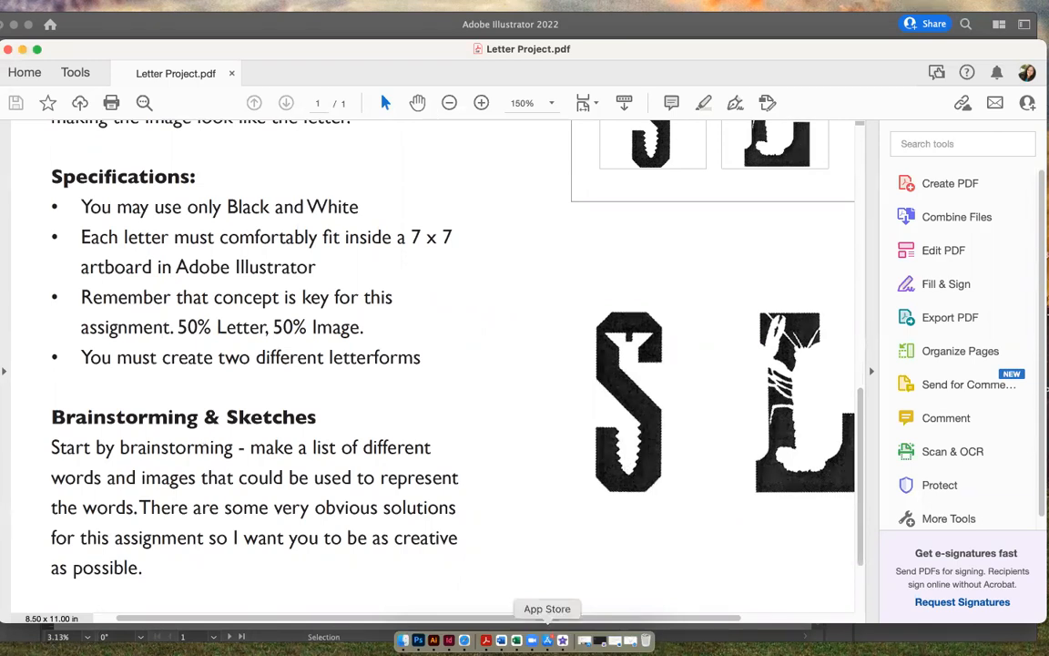
pyautogui.click(22, 50)
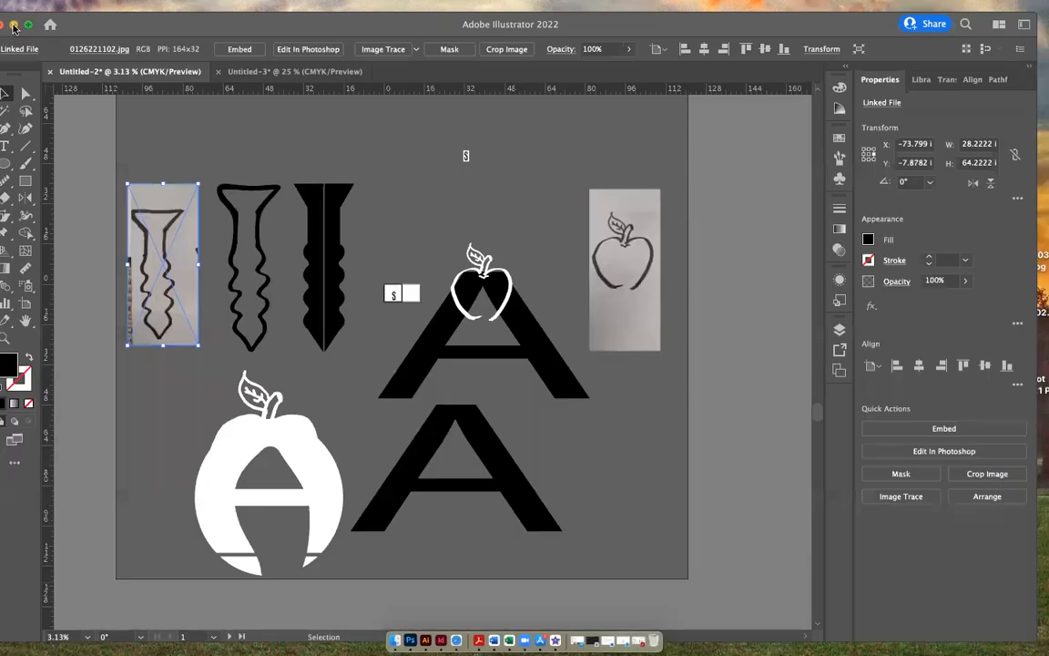
# Step: Switch to Gmail in Safari, download the apple sketch attachment 0126221033.jpg and close its preview
pyautogui.click(15, 25)
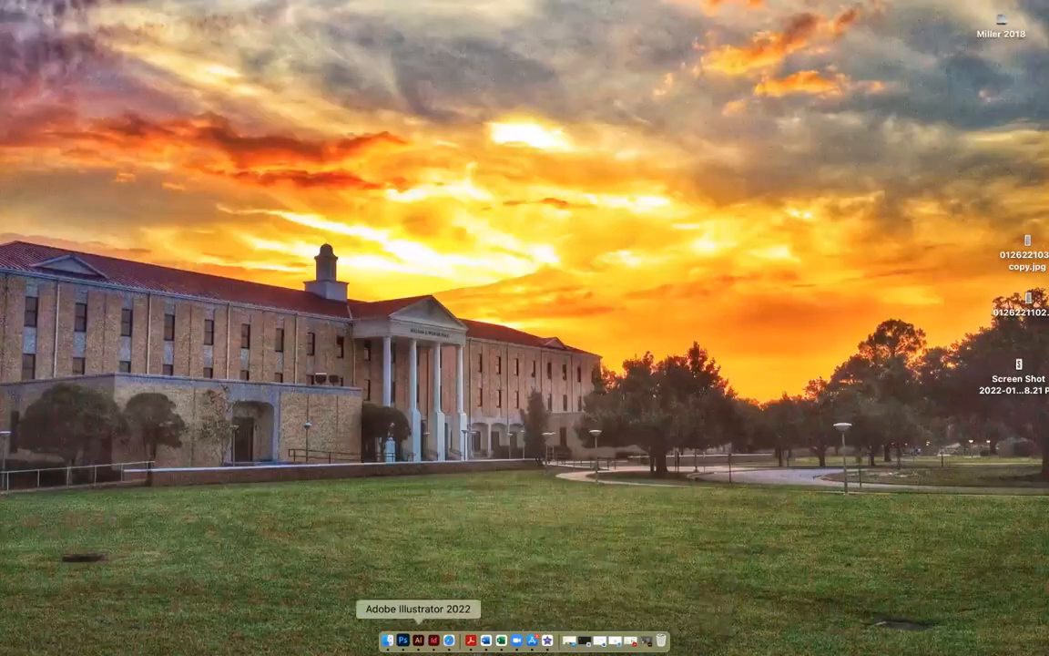
pyautogui.click(449, 641)
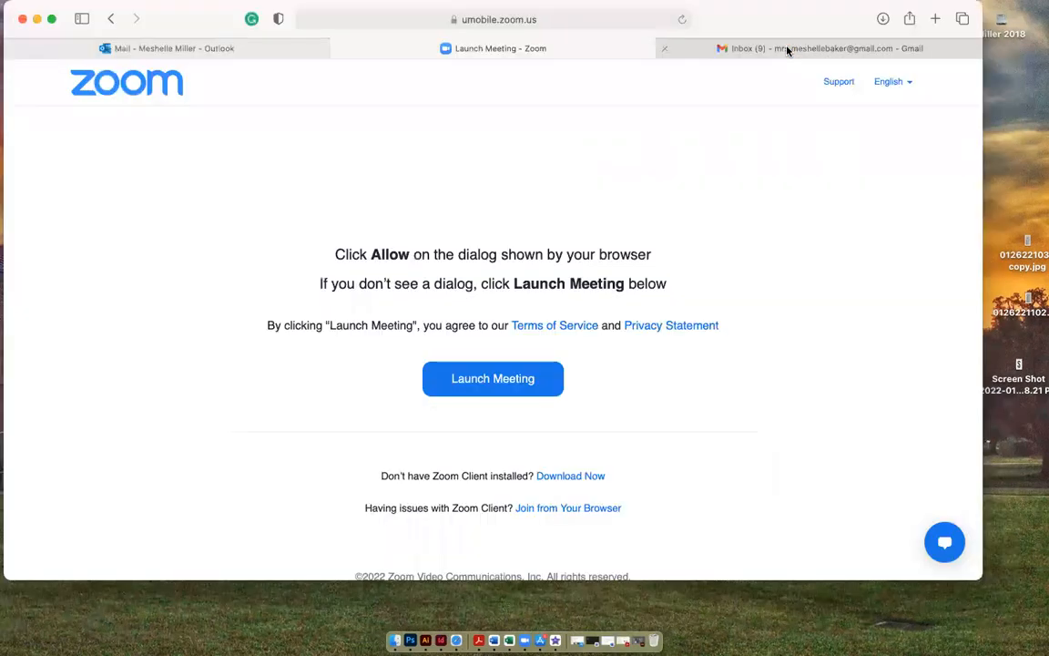
pyautogui.click(786, 47)
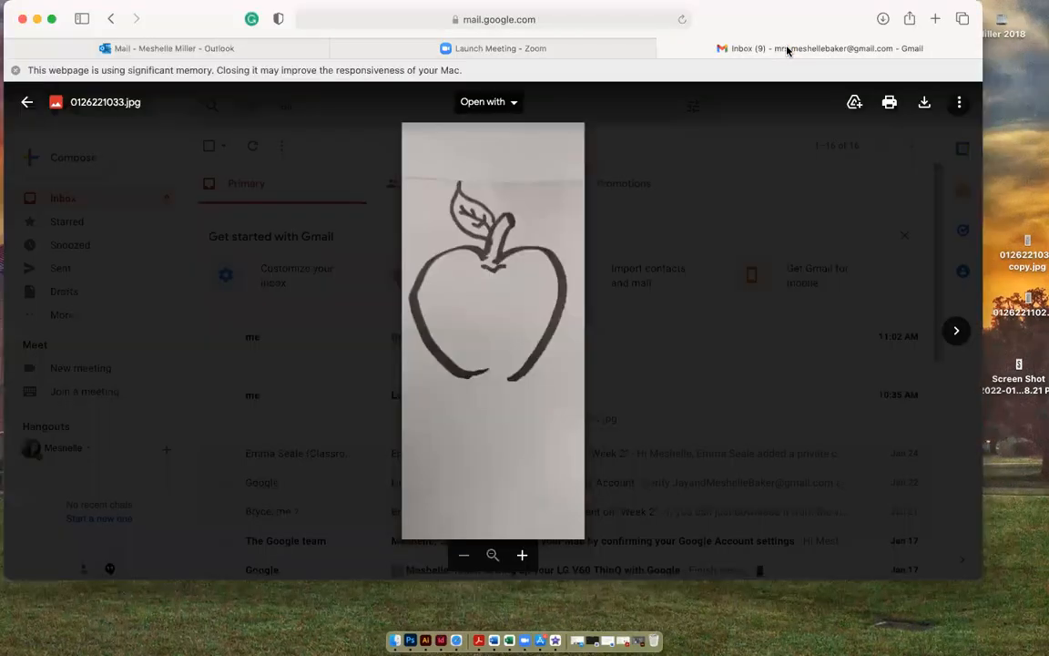
pyautogui.click(924, 104)
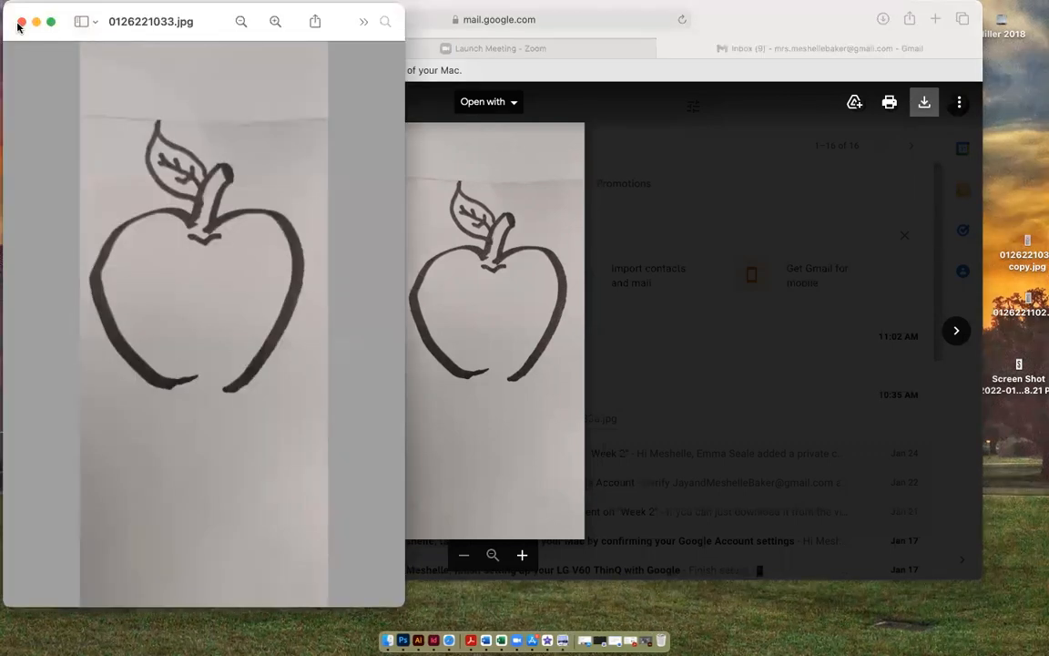
pyautogui.click(20, 23)
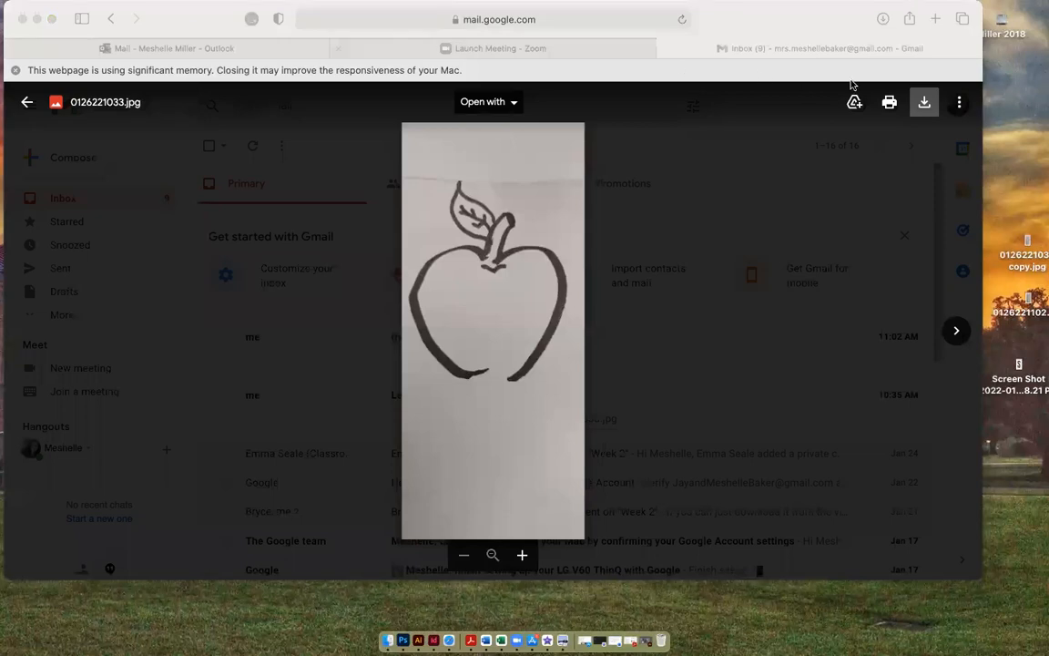
# Step: Place the latest downloaded 0126221033.jpg on the desktop, clear the browser's download list and return to Illustrator
pyautogui.click(883, 22)
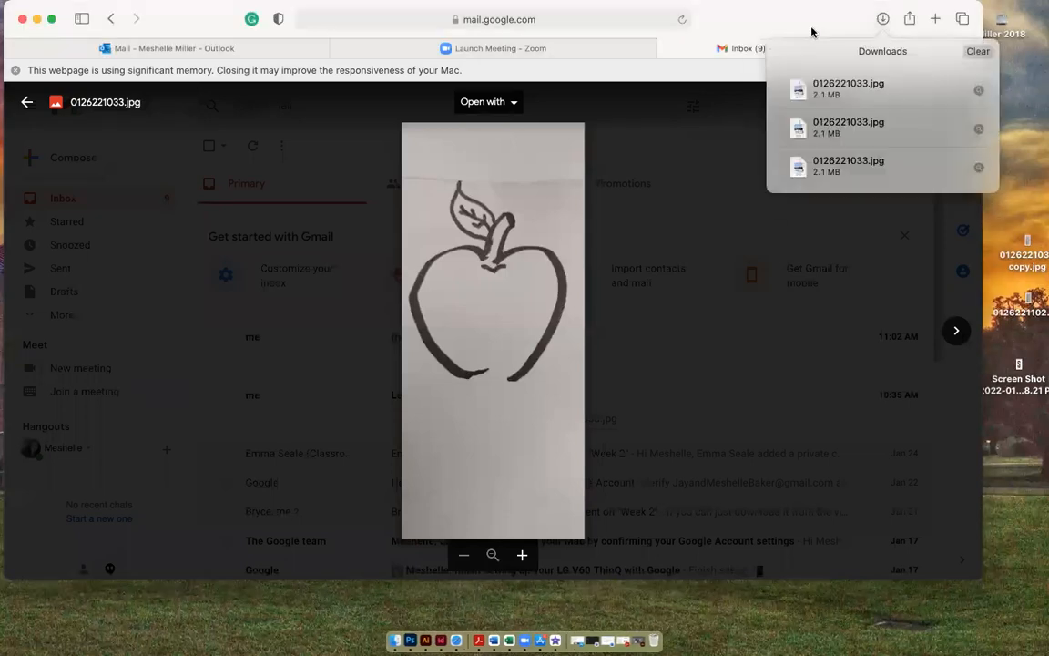
pyautogui.click(798, 92)
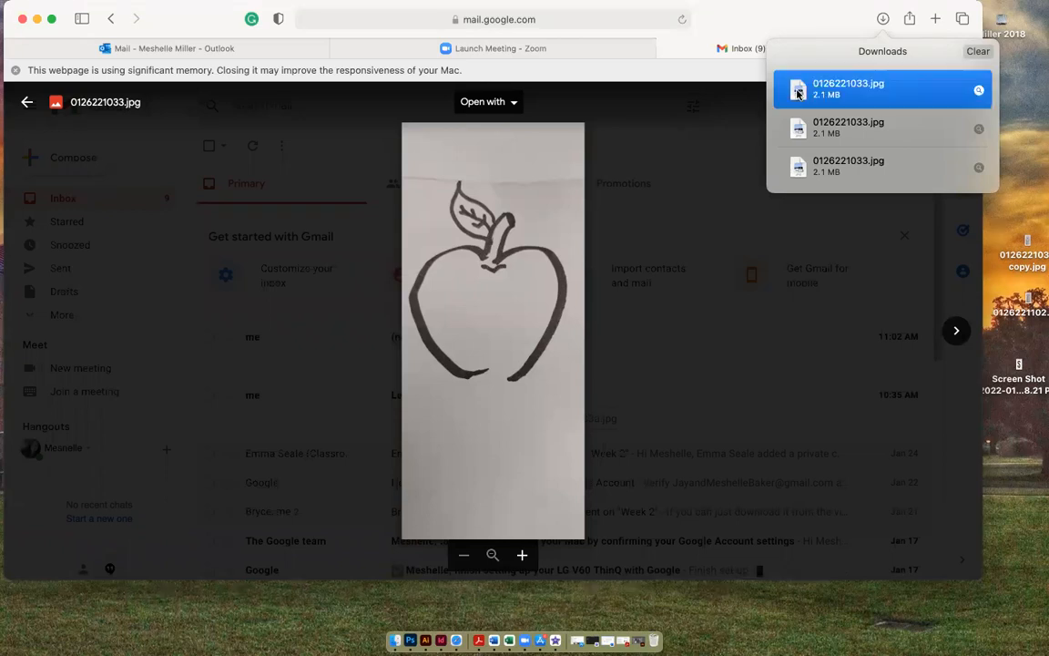
pyautogui.moveTo(798, 92); pyautogui.dragTo(1024, 117)
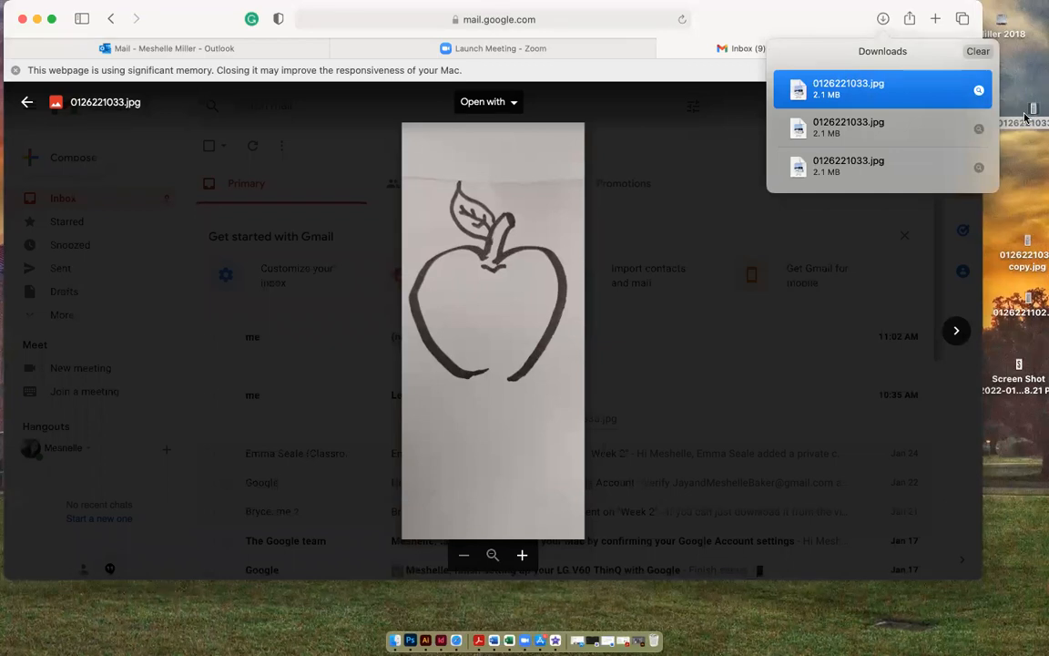
pyautogui.click(979, 51)
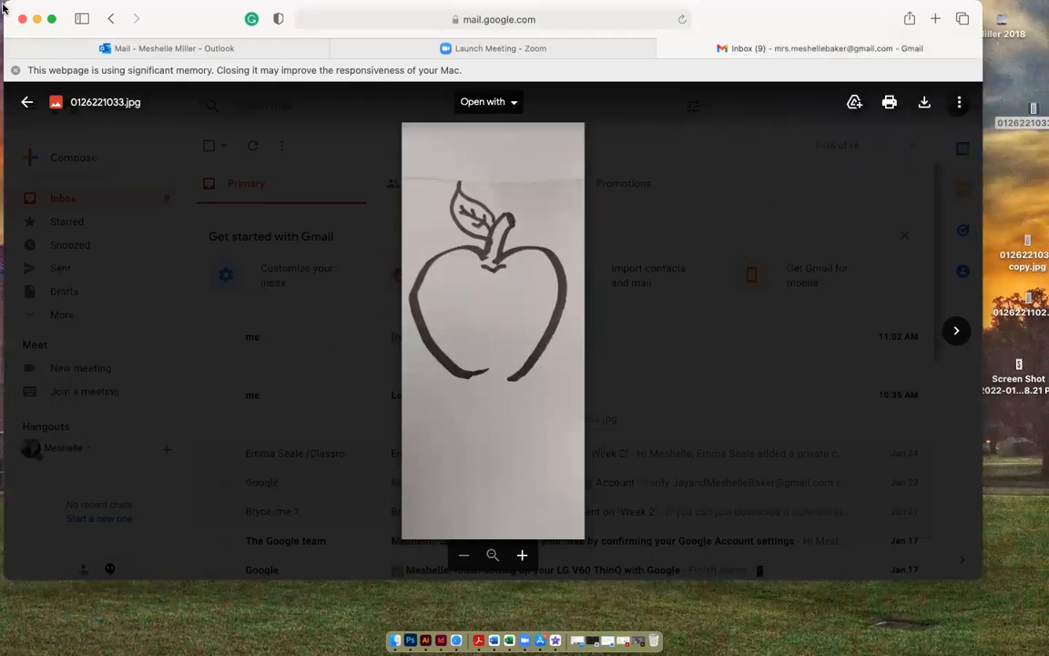
pyautogui.click(36, 20)
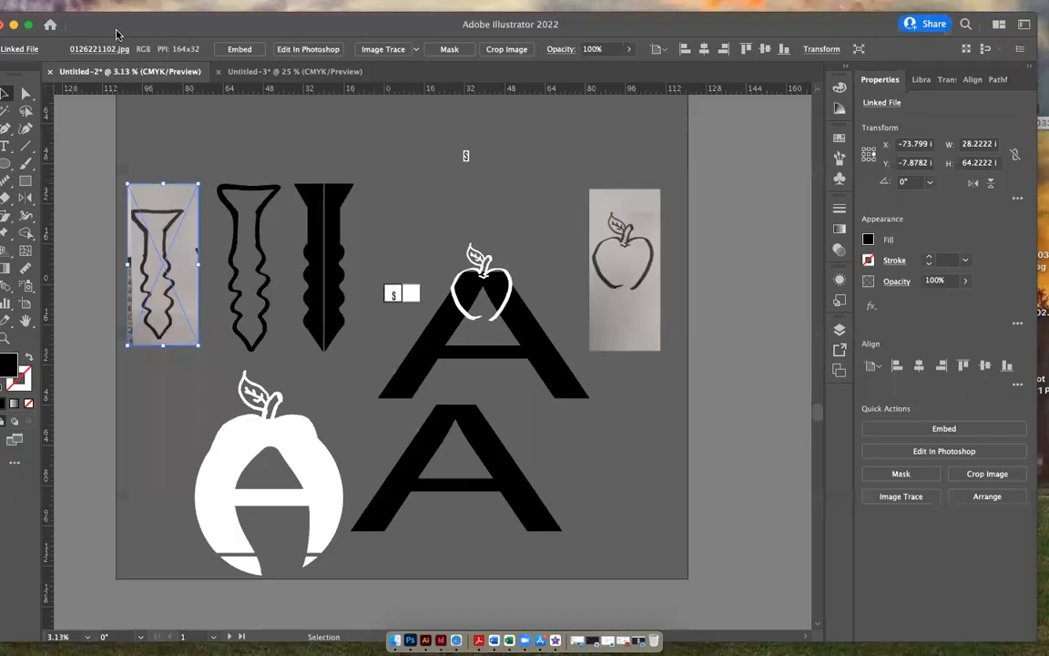
# Step: Start a new document from the Print presets with its units set to Inches
pyautogui.moveTo(107, 5)
pyautogui.click(113, 9)
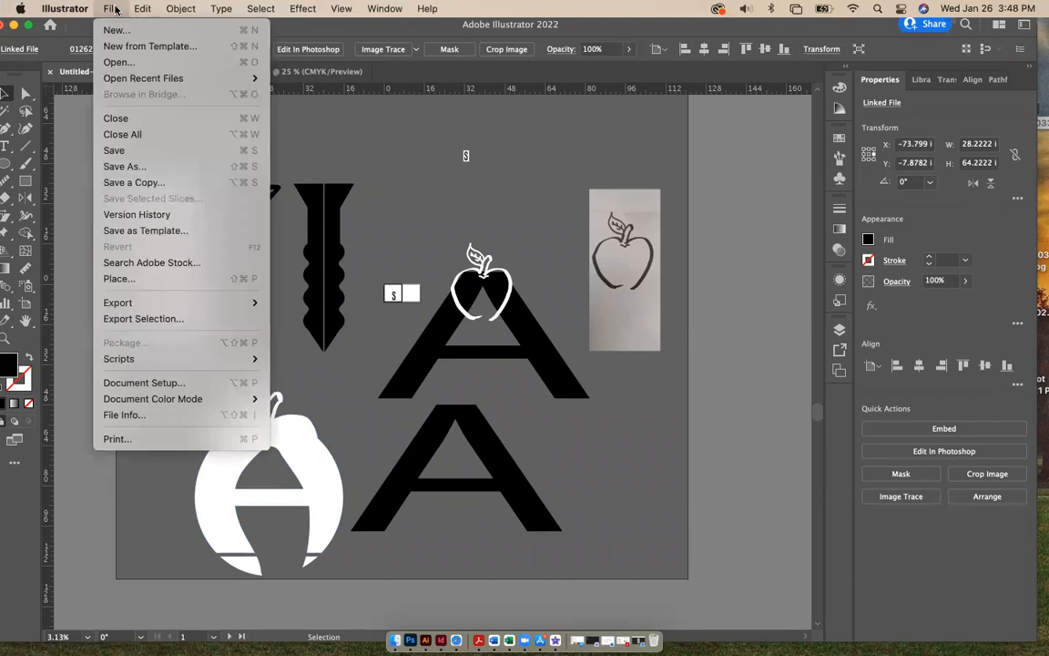
pyautogui.click(115, 32)
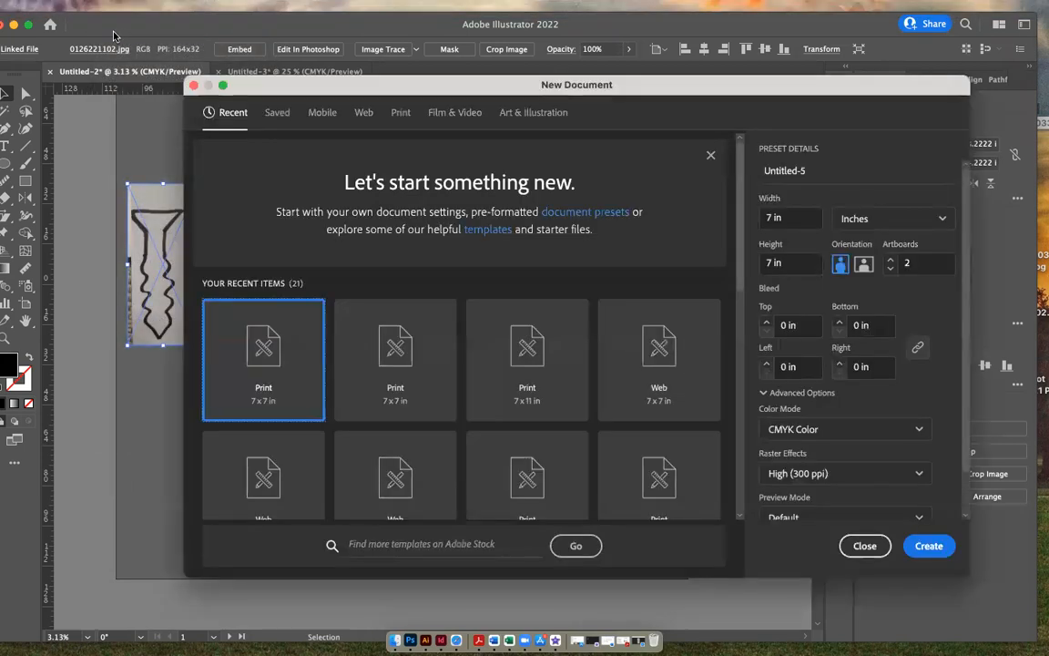
pyautogui.click(402, 113)
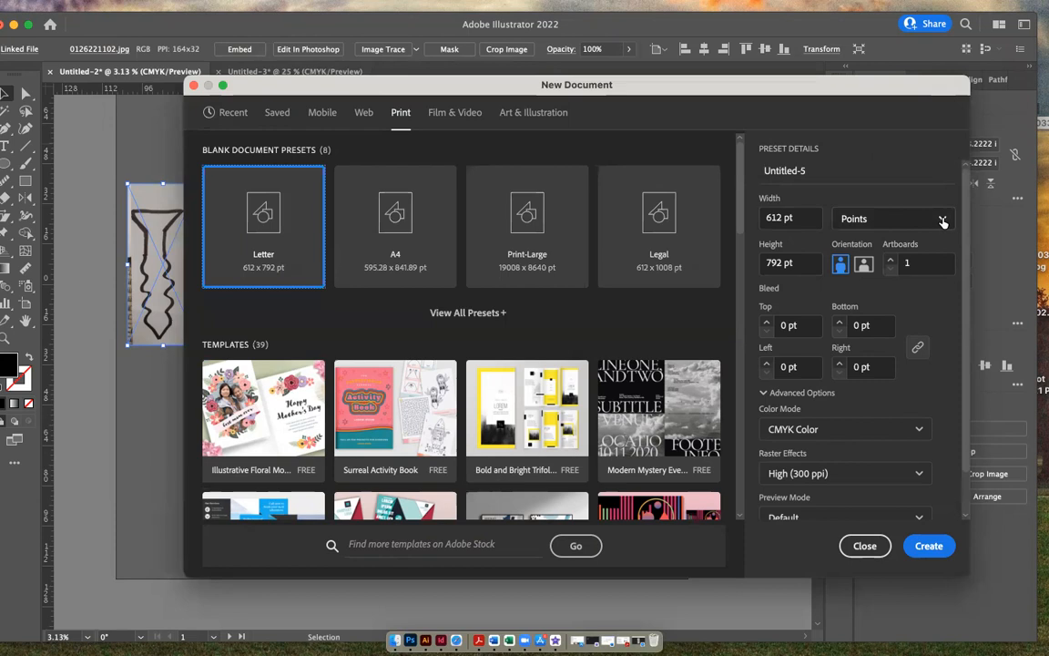
pyautogui.scroll(-1, 943, 220)
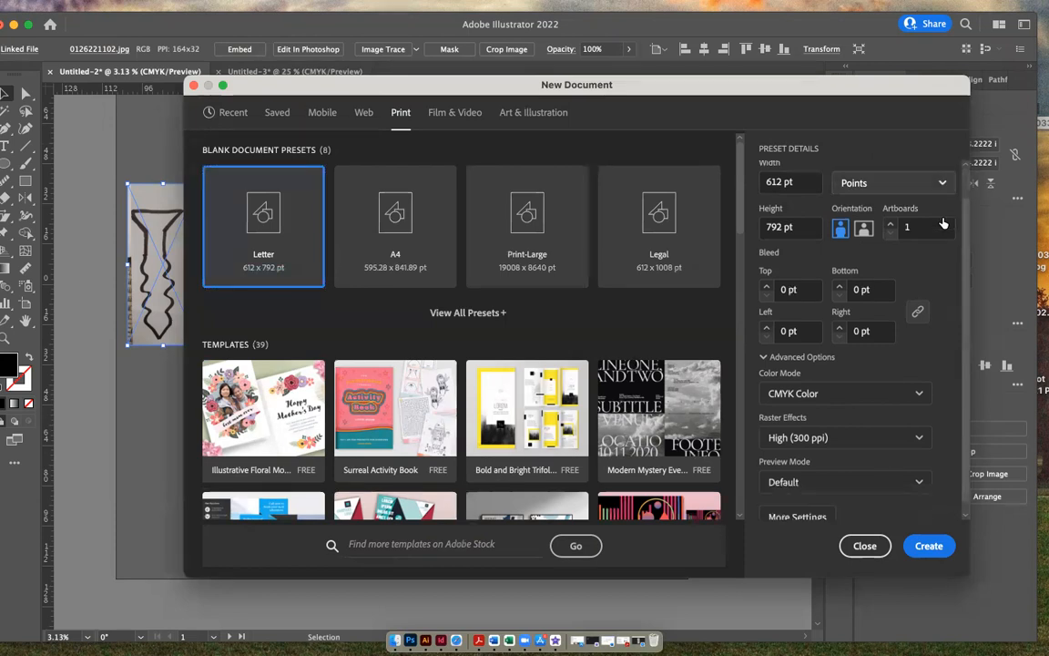
pyautogui.click(943, 185)
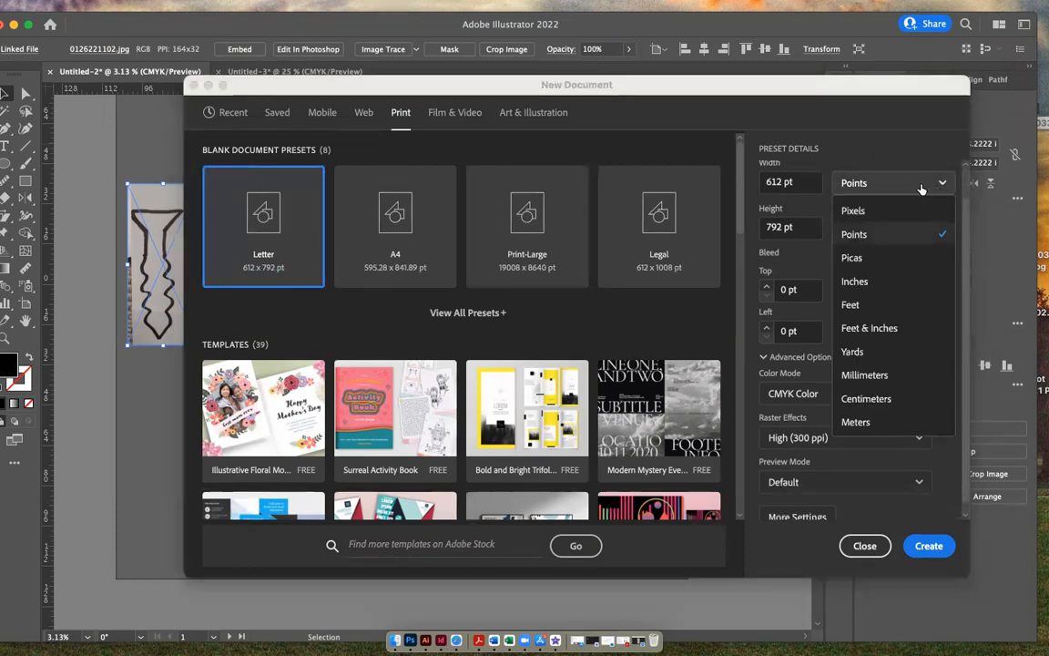
pyautogui.click(856, 281)
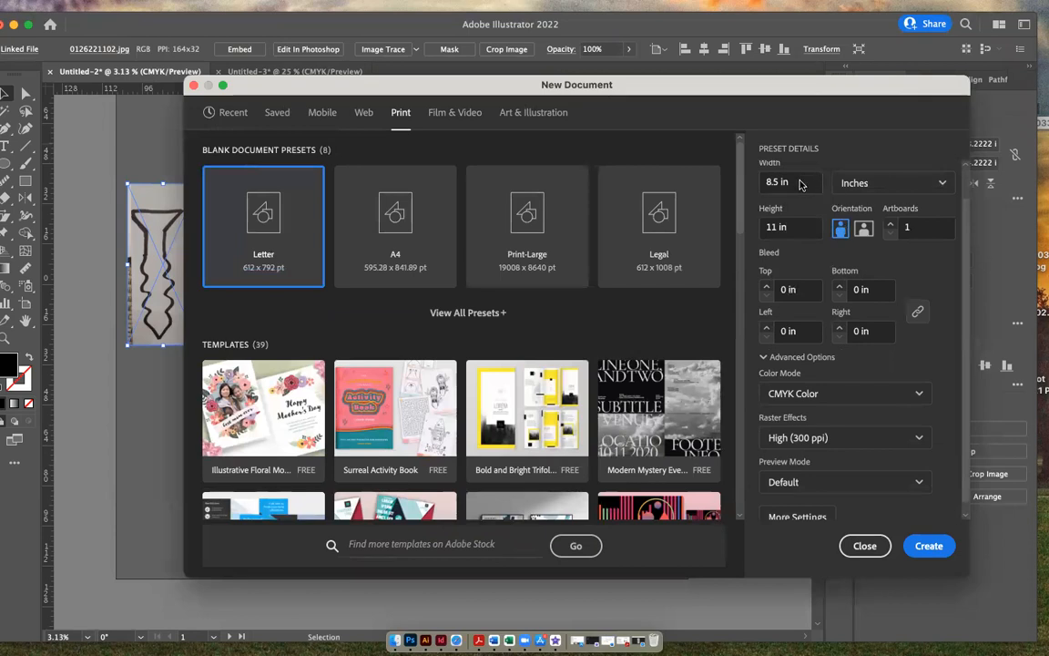
# Step: Create the document with a width of 7 in, a height of 7 in and 2 artboards
pyautogui.moveTo(796, 181); pyautogui.dragTo(754, 185)
pyautogui.write('7')
pyautogui.press('Tab')
pyautogui.write('7')
pyautogui.click(891, 233)
pyautogui.write('2')
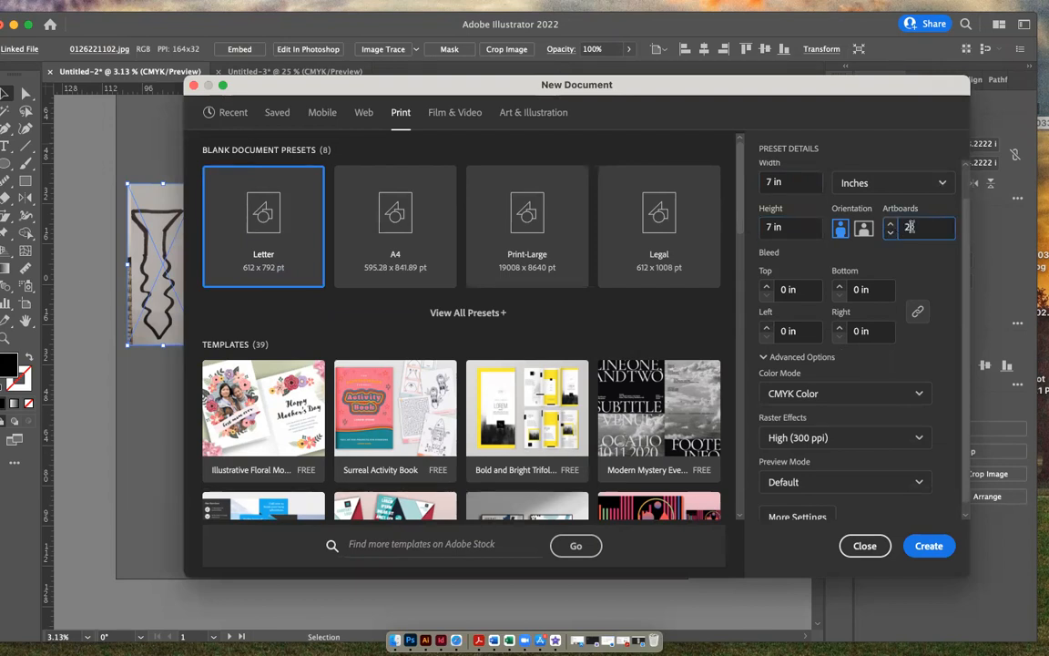
pyautogui.click(928, 547)
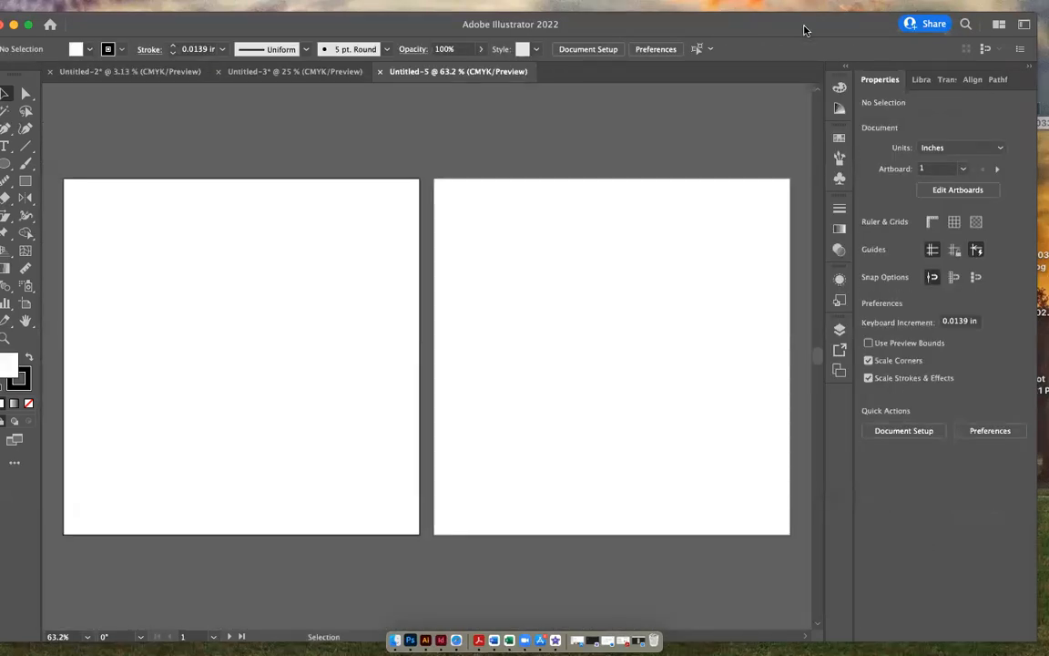
pyautogui.moveTo(804, 30); pyautogui.dragTo(726, 8)
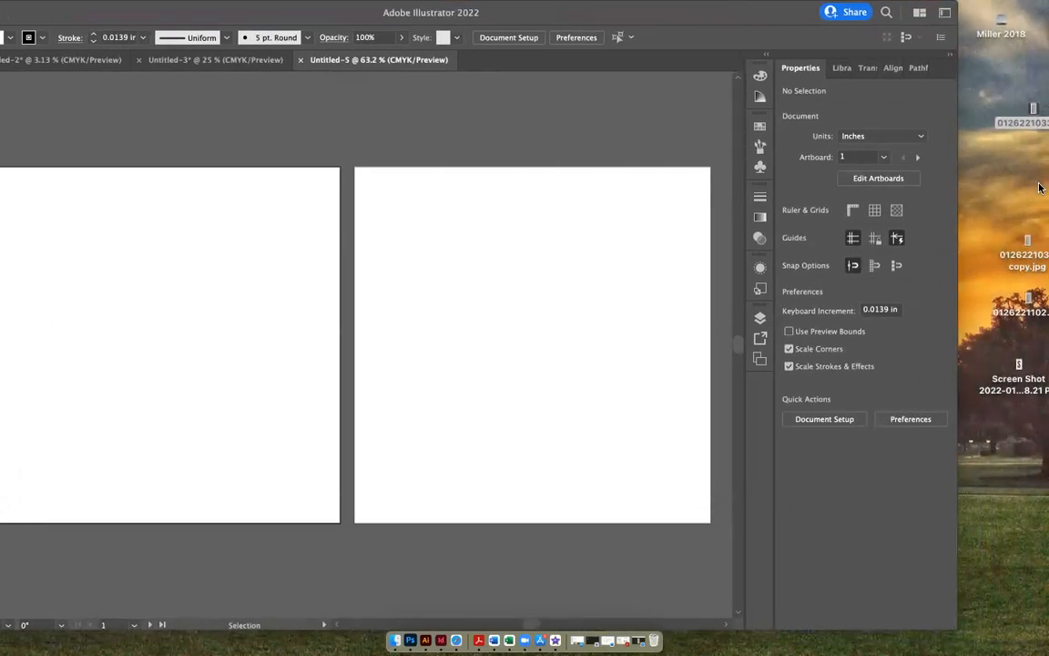
pyautogui.moveTo(1029, 244); pyautogui.dragTo(611, 295)
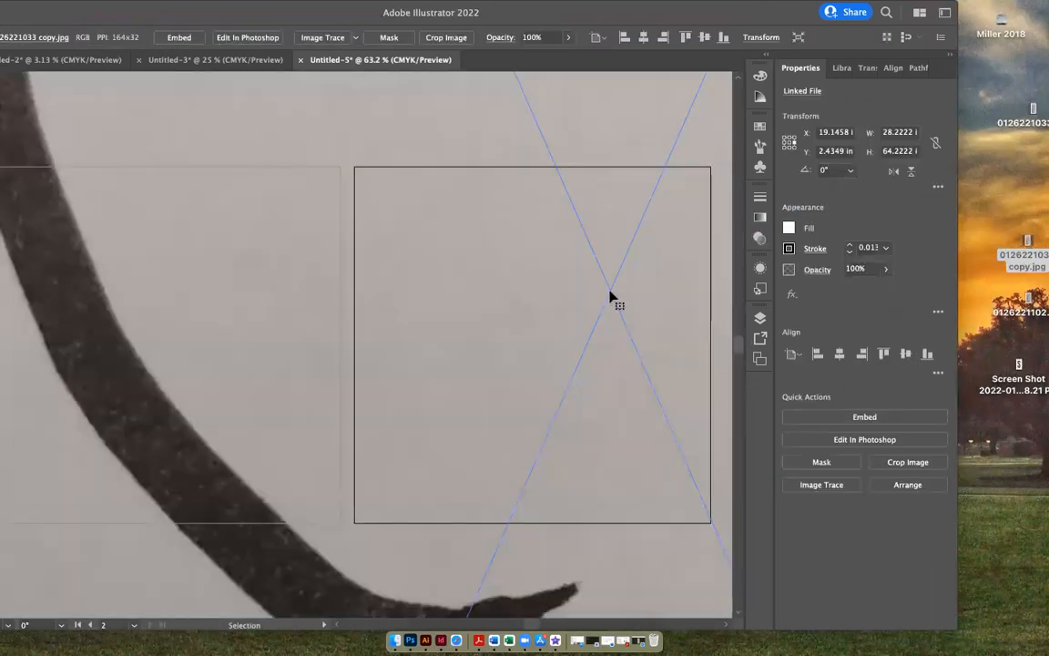
pyautogui.press('super+minus')
pyautogui.press('super+minus')
pyautogui.press('super+minus')
pyautogui.press('super+minus')
pyautogui.press('super+minus')
pyautogui.press('super+minus')
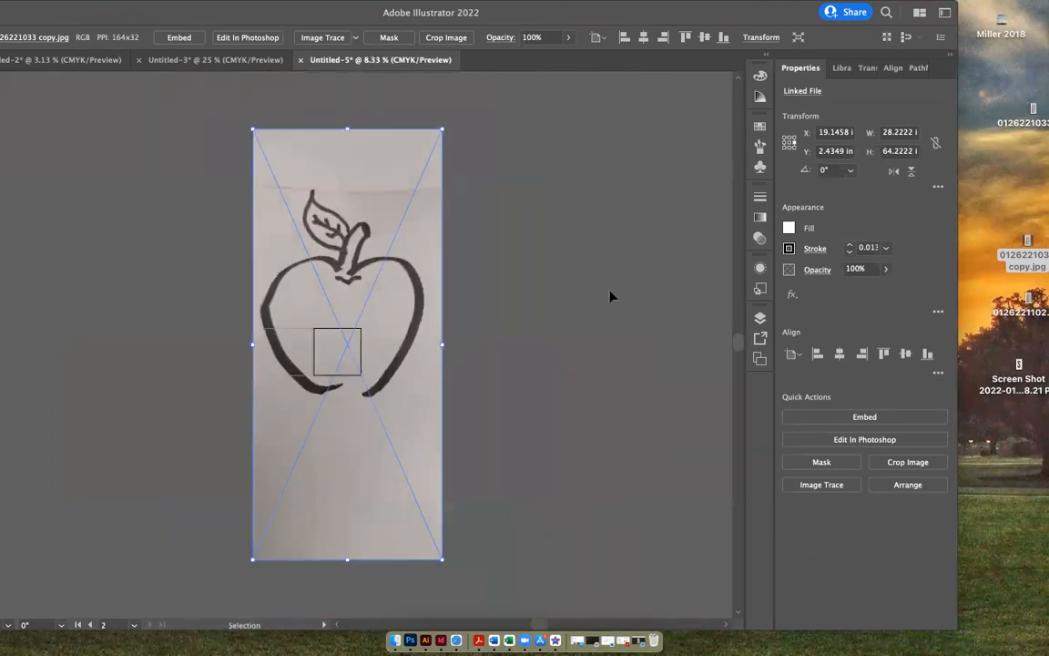
pyautogui.moveTo(439, 130); pyautogui.dragTo(279, 386)
pyautogui.moveTo(263, 545); pyautogui.dragTo(383, 366)
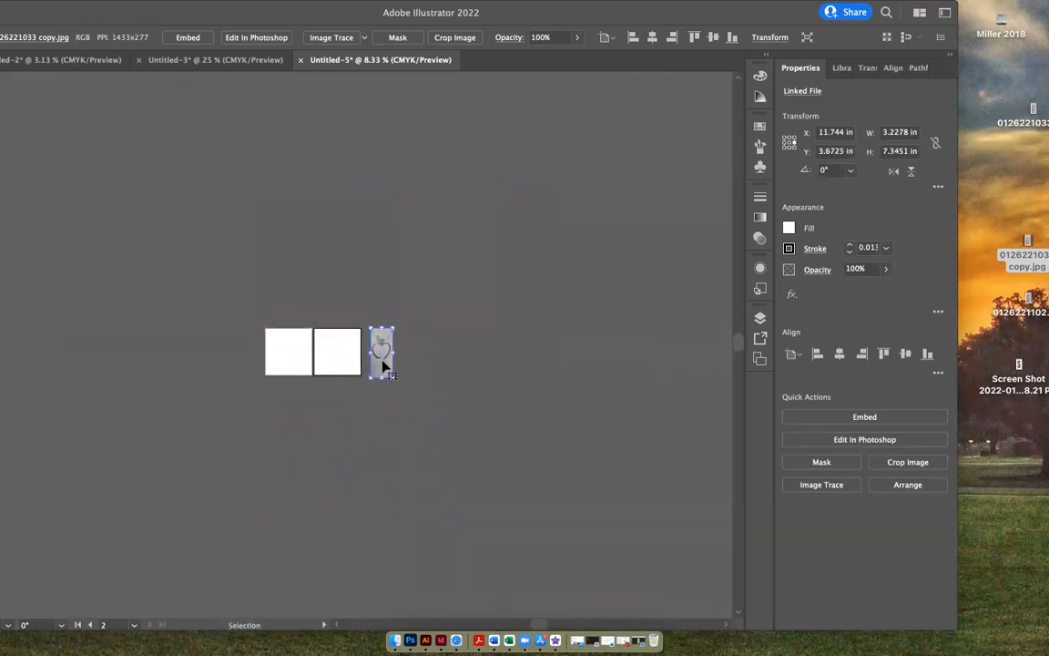
# Step: Bring the screw sketch 0126221102.jpg in from the desktop, scaled to about 4.6 x 10.4 in, left of the first artboard
pyautogui.click(1030, 298)
pyautogui.moveTo(1030, 299)
pyautogui.mouseDown()
pyautogui.moveTo(597, 312)
pyautogui.moveTo(219, 344)
pyautogui.mouseUp()
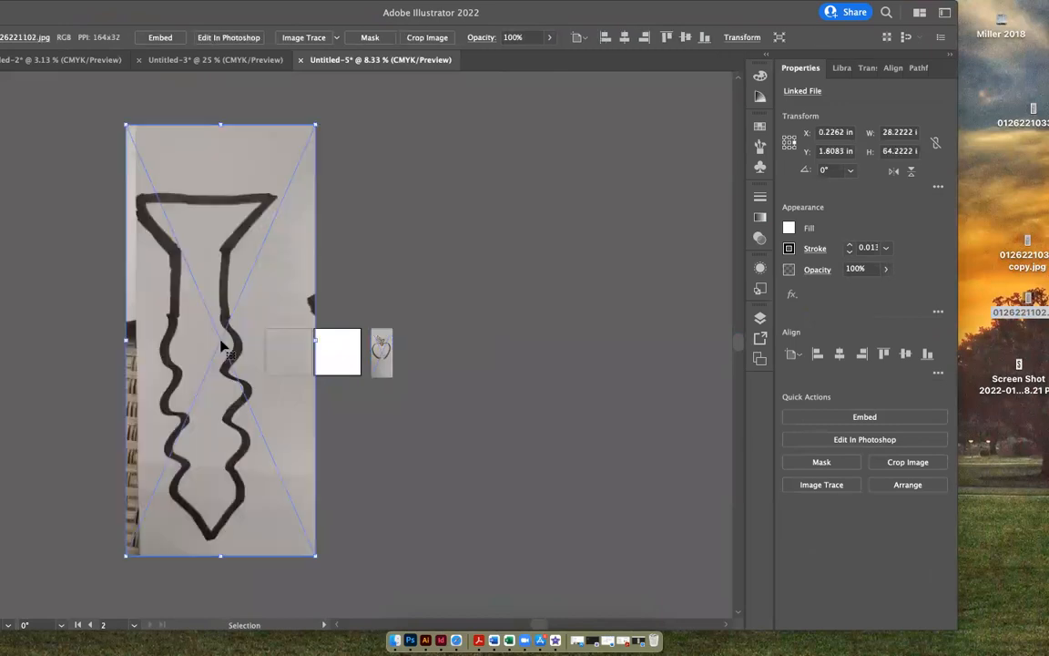
pyautogui.press('shift')
pyautogui.moveTo(315, 124); pyautogui.dragTo(232, 345)
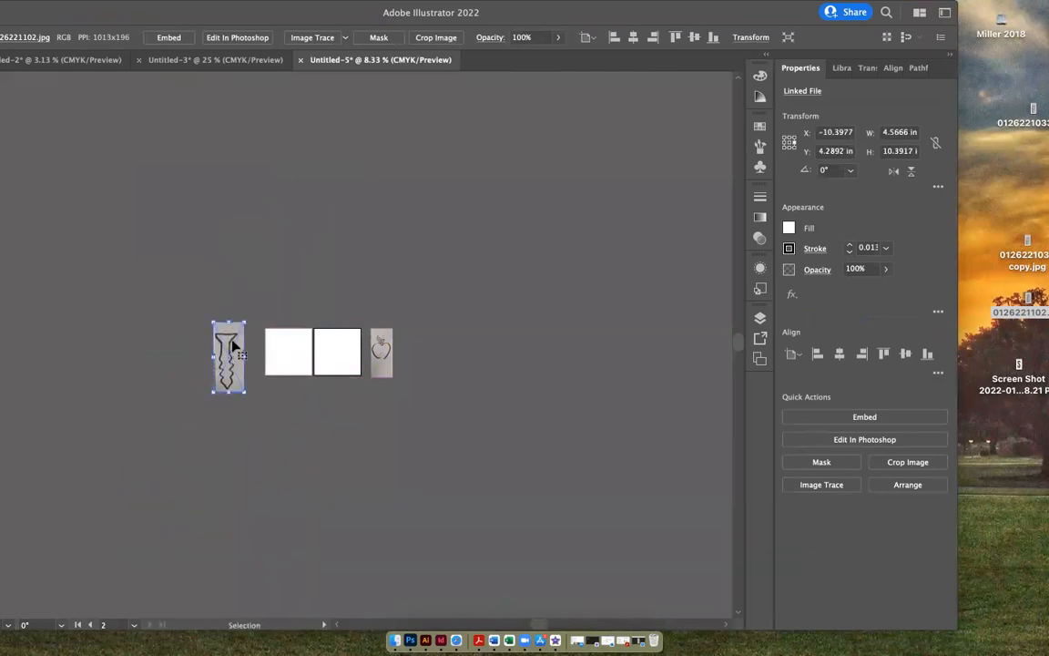
# Step: Bring in the desktop screenshot of the S letter at about 4.9 x 9.8 in, left of the screw sketch, and enlarge the window
pyautogui.moveTo(1019, 367); pyautogui.dragTo(196, 290)
pyautogui.moveTo(133, 337); pyautogui.dragTo(158, 364)
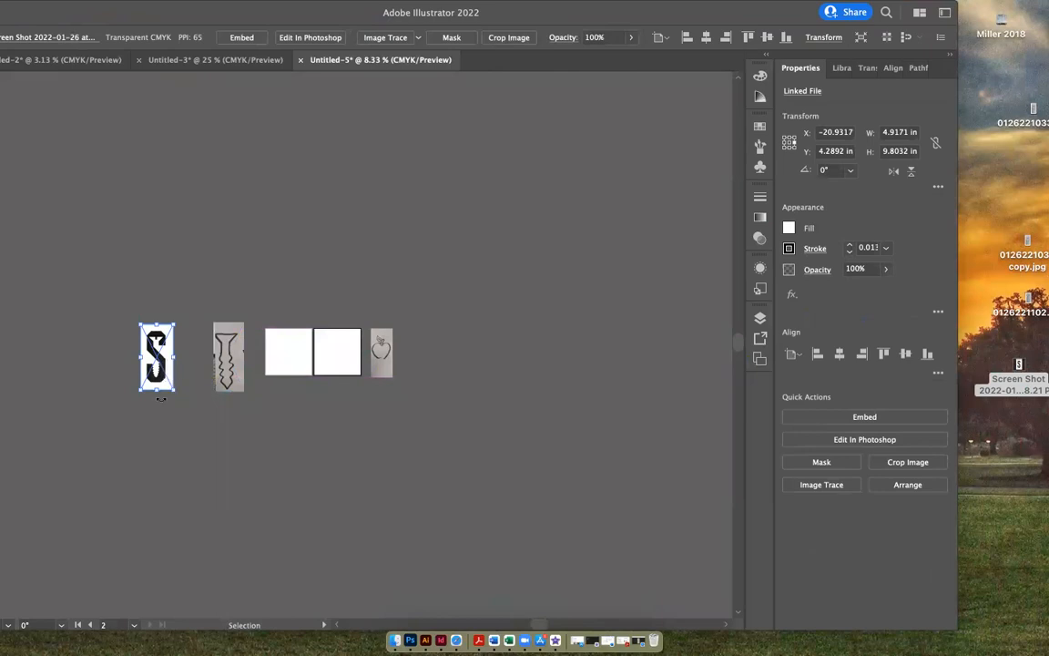
pyautogui.moveTo(314, 12); pyautogui.dragTo(321, 12)
pyautogui.doubleClick(320, 13)
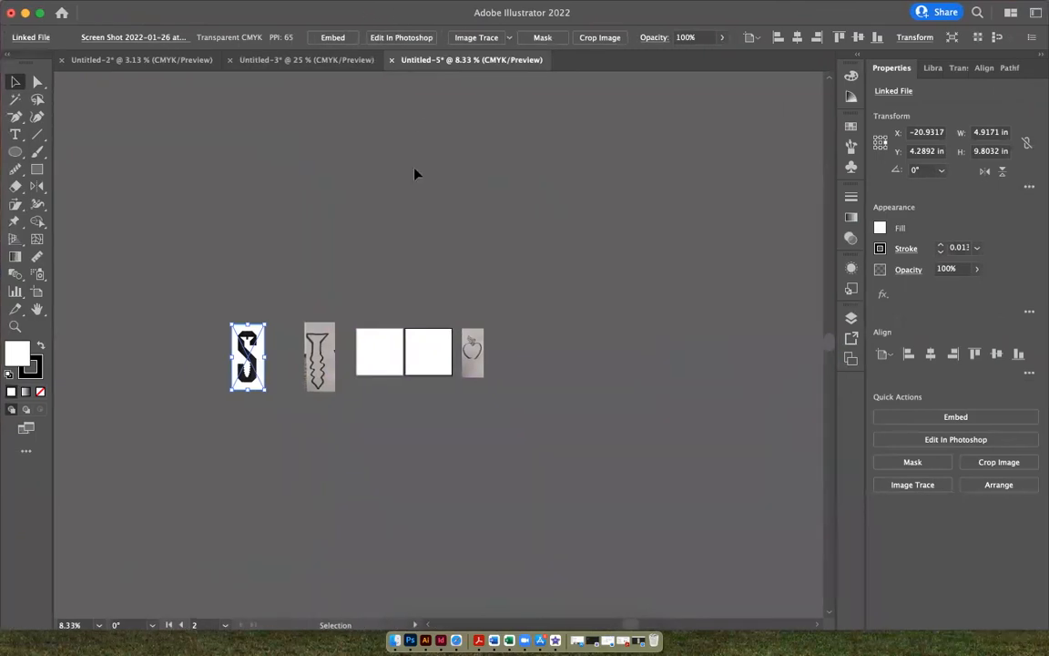
pyautogui.press('super+plus')
pyautogui.press('super+plus')
pyautogui.press('super+plus')
pyautogui.press('super+plus')
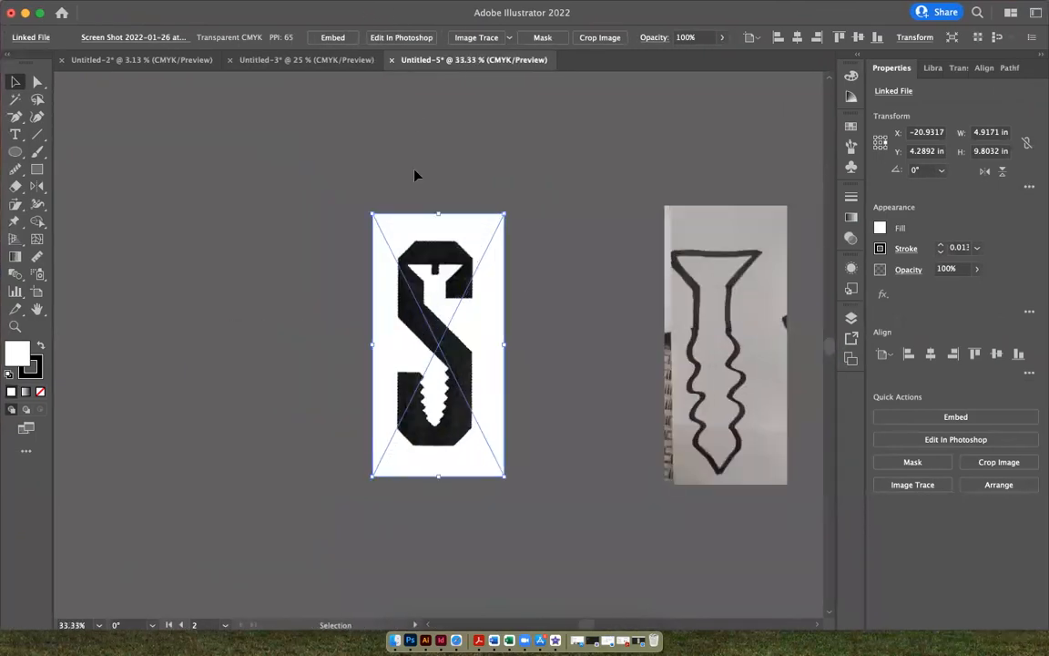
# Step: Image Trace the screw sketch with the Sketched Art preset, accepting the large-image warning
pyautogui.hscroll(10, 501, 234)
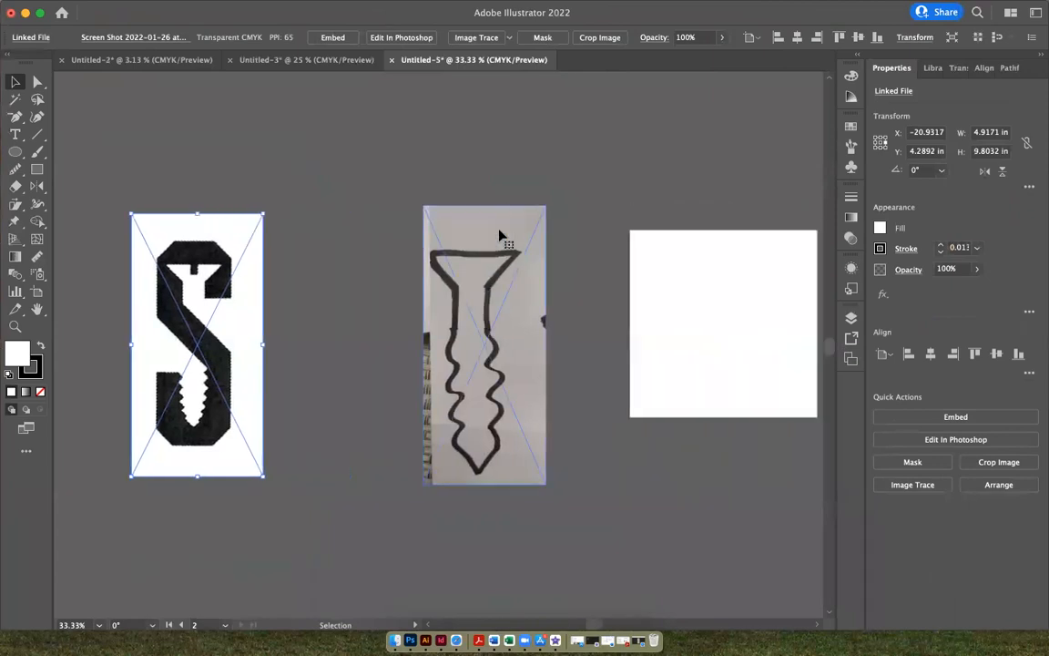
pyautogui.hscroll(3, 499, 236)
pyautogui.click(338, 241)
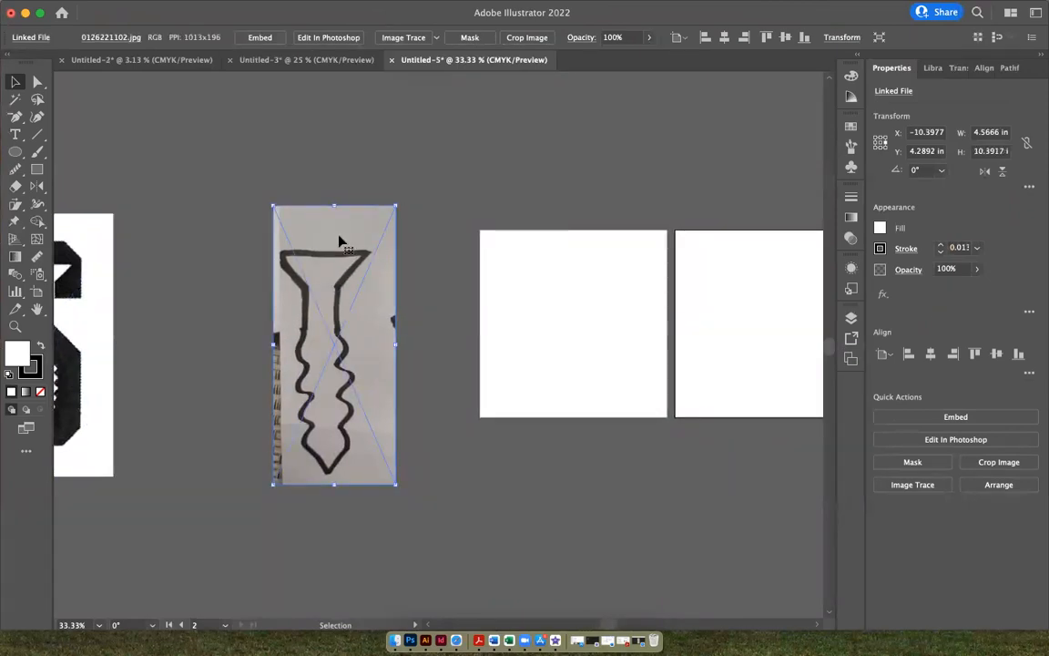
pyautogui.click(912, 485)
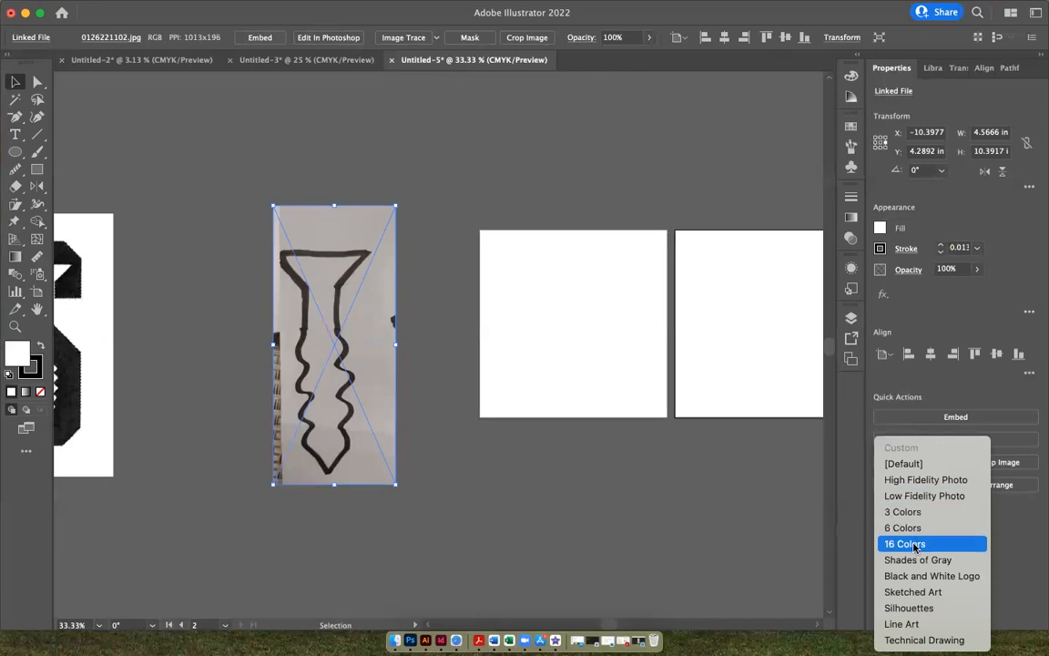
pyautogui.click(913, 592)
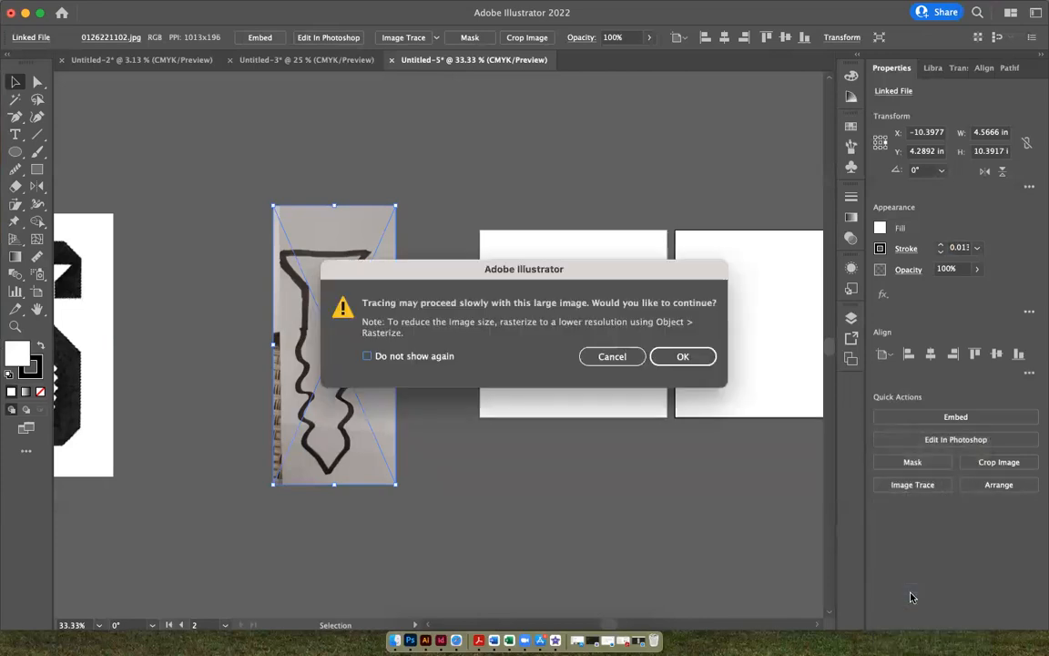
pyautogui.click(683, 357)
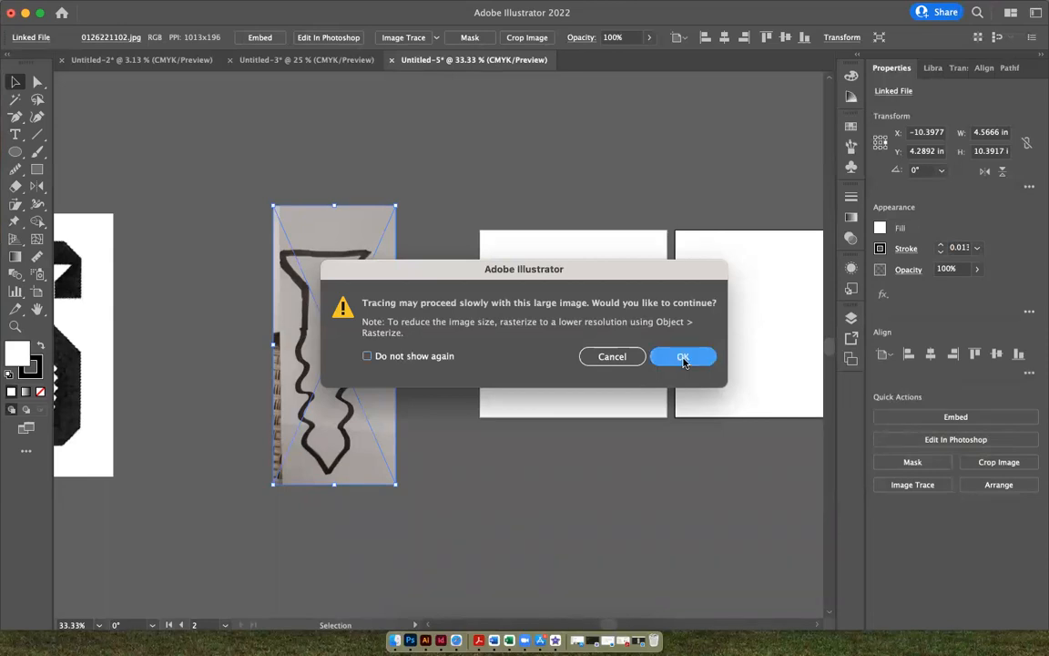
pyautogui.click(683, 357)
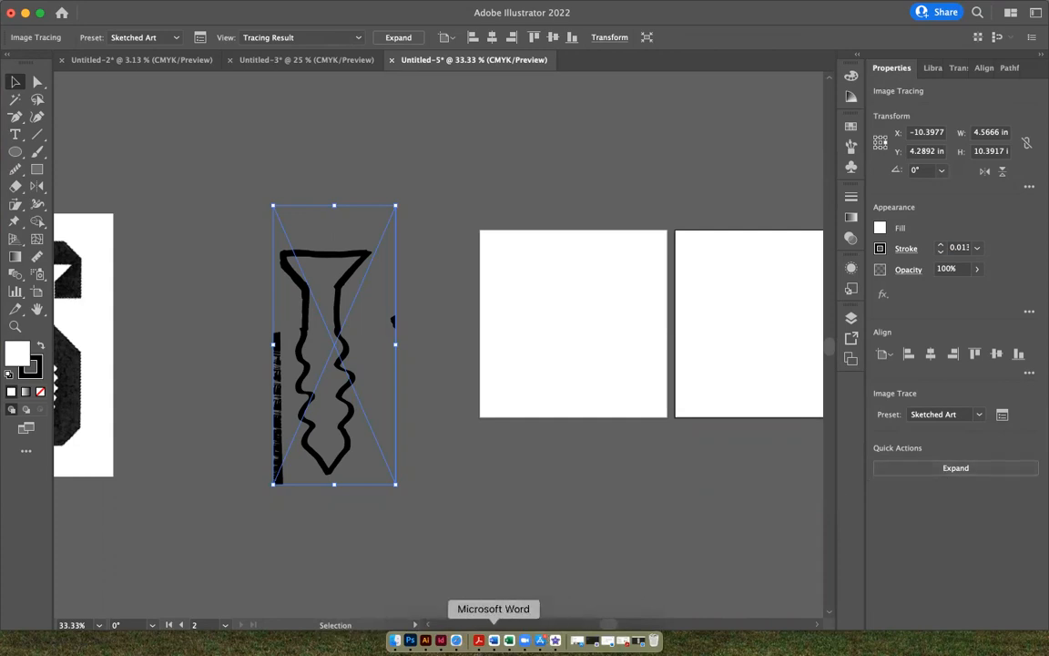
# Step: Switch to Microsoft Word to read the Image Trace and Expand notes, and return to Illustrator with nothing selected
pyautogui.click(496, 642)
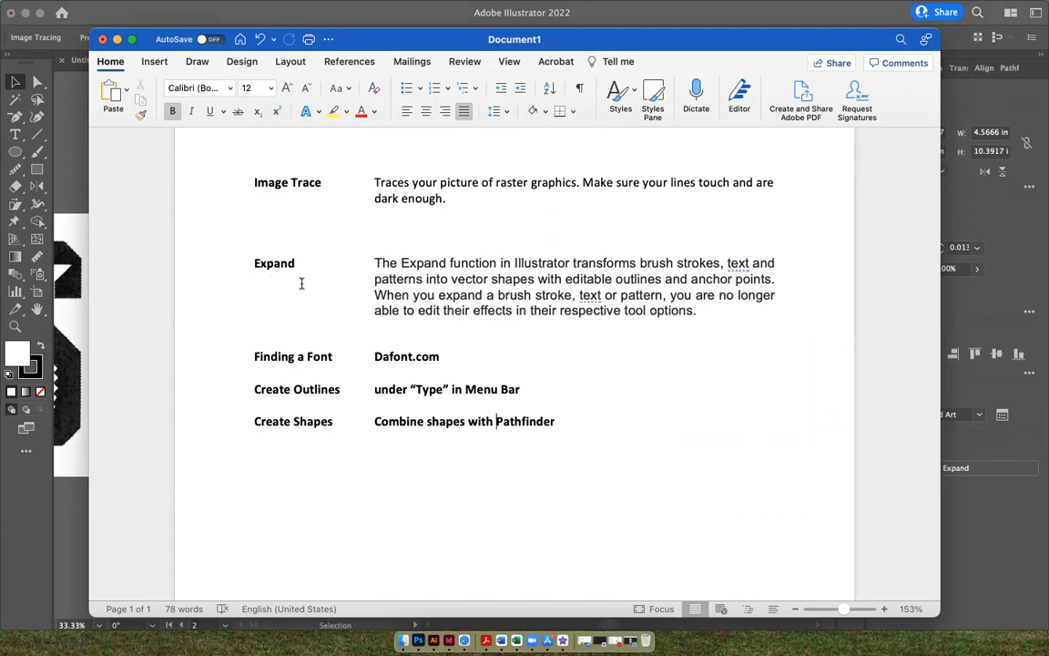
pyautogui.click(117, 39)
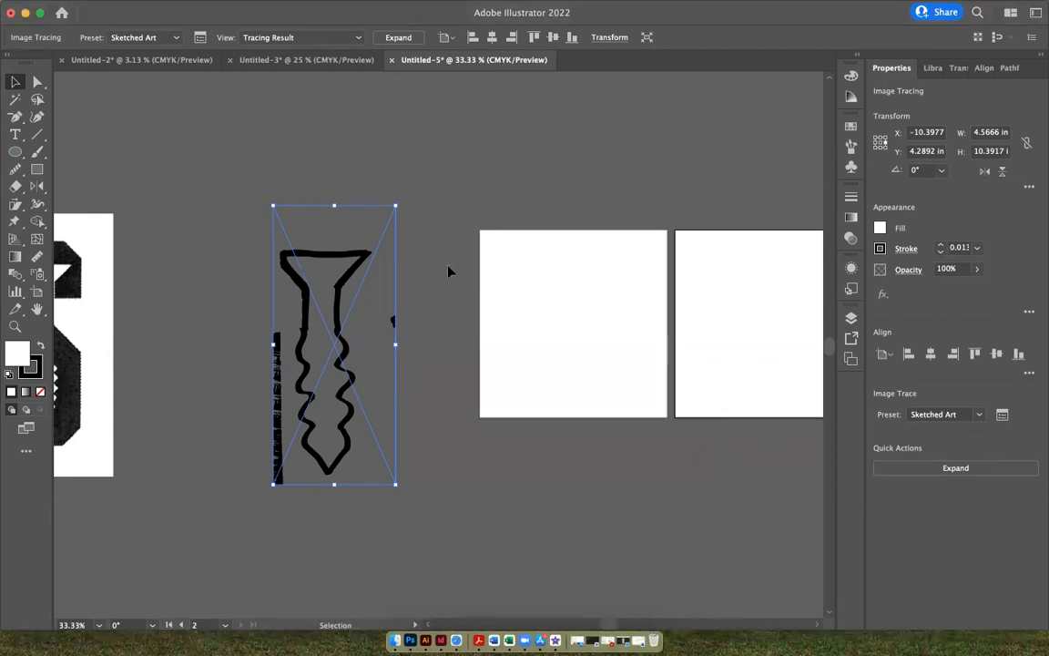
pyautogui.click(108, 96)
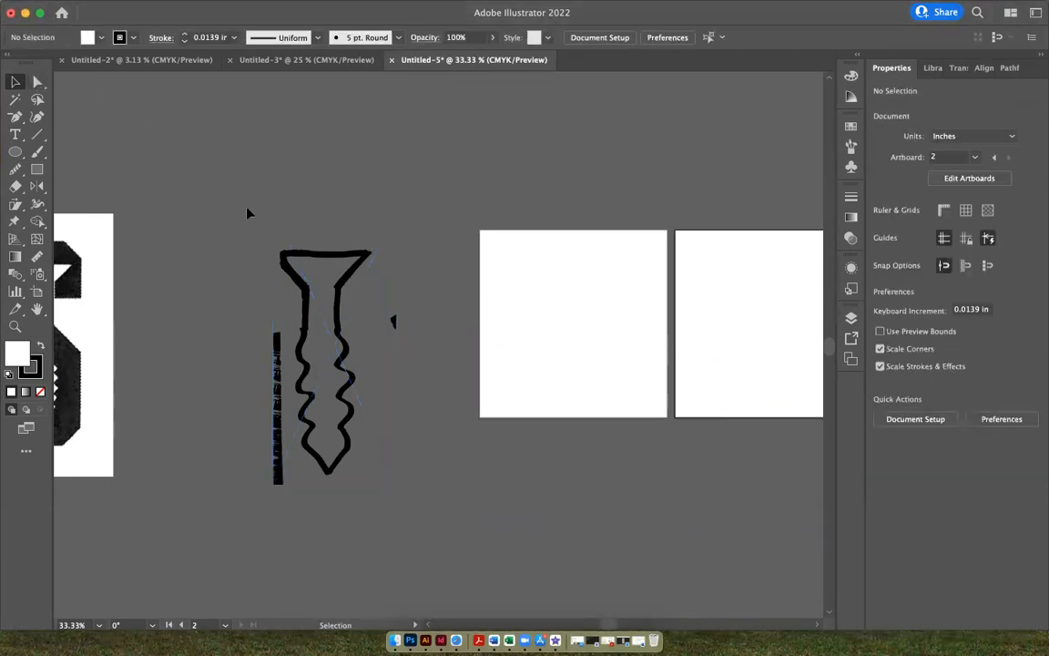
pyautogui.moveTo(136, 8)
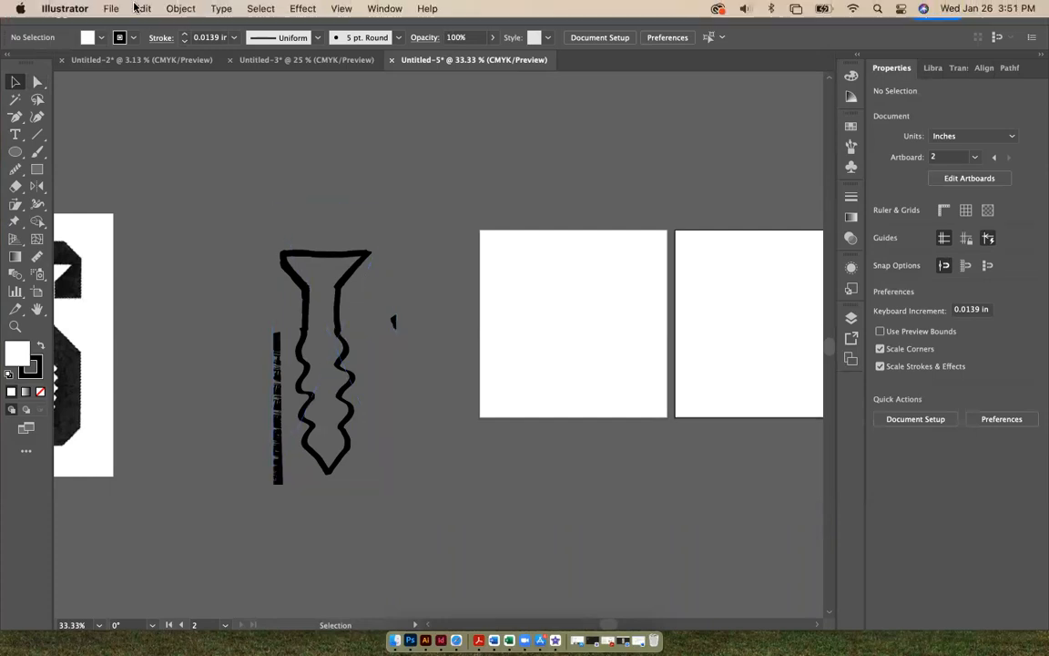
pyautogui.click(186, 9)
pyautogui.click(363, 121)
pyautogui.click(313, 307)
pyautogui.moveTo(135, 7)
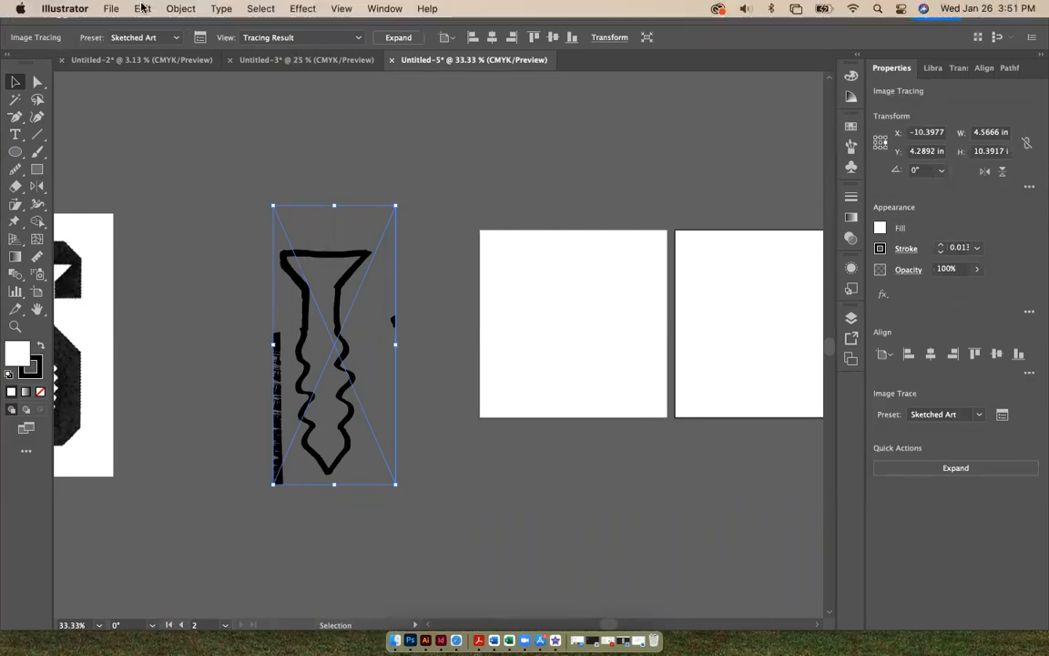
pyautogui.click(178, 9)
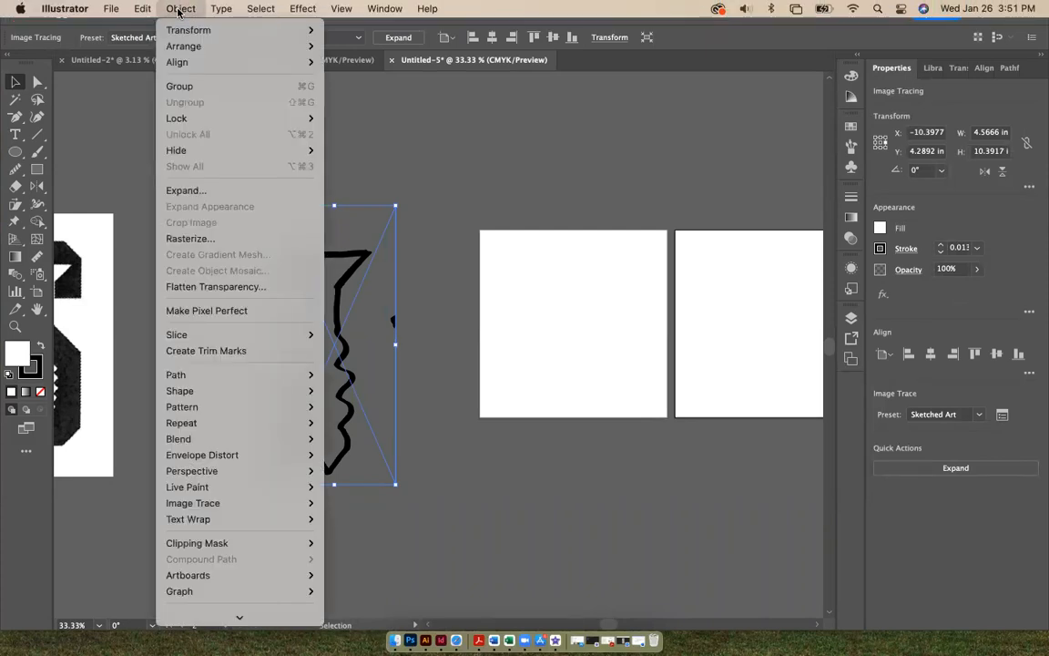
pyautogui.click(332, 118)
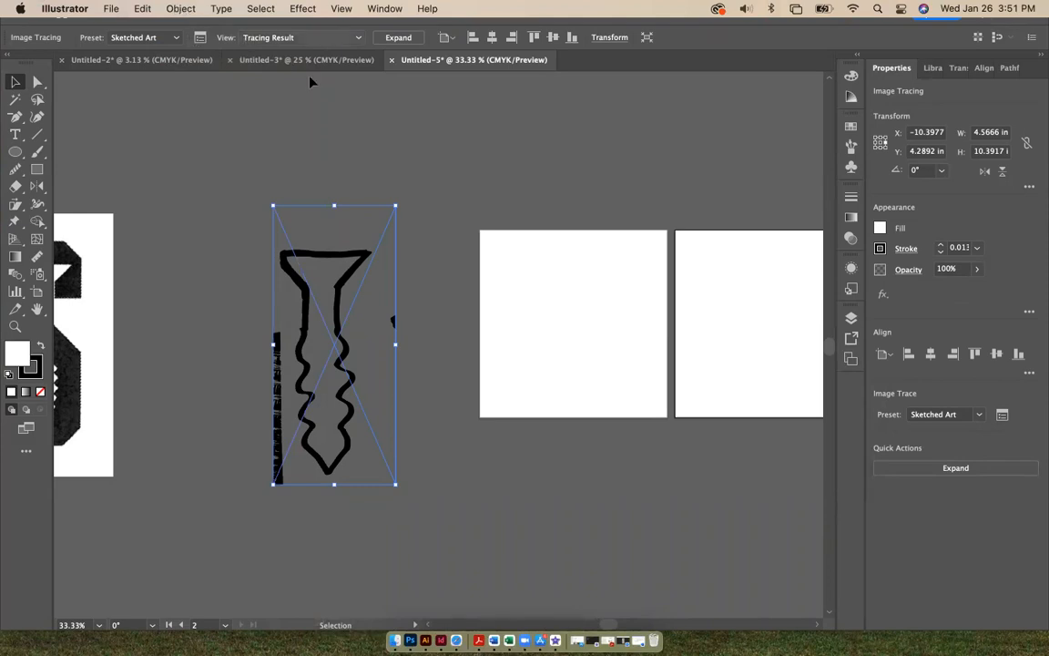
# Step: Try to select the small stray mark right of the traced screw on its own, including with Direct Selection
pyautogui.click(420, 285)
pyautogui.click(395, 322)
pyautogui.click(401, 314)
pyautogui.click(37, 81)
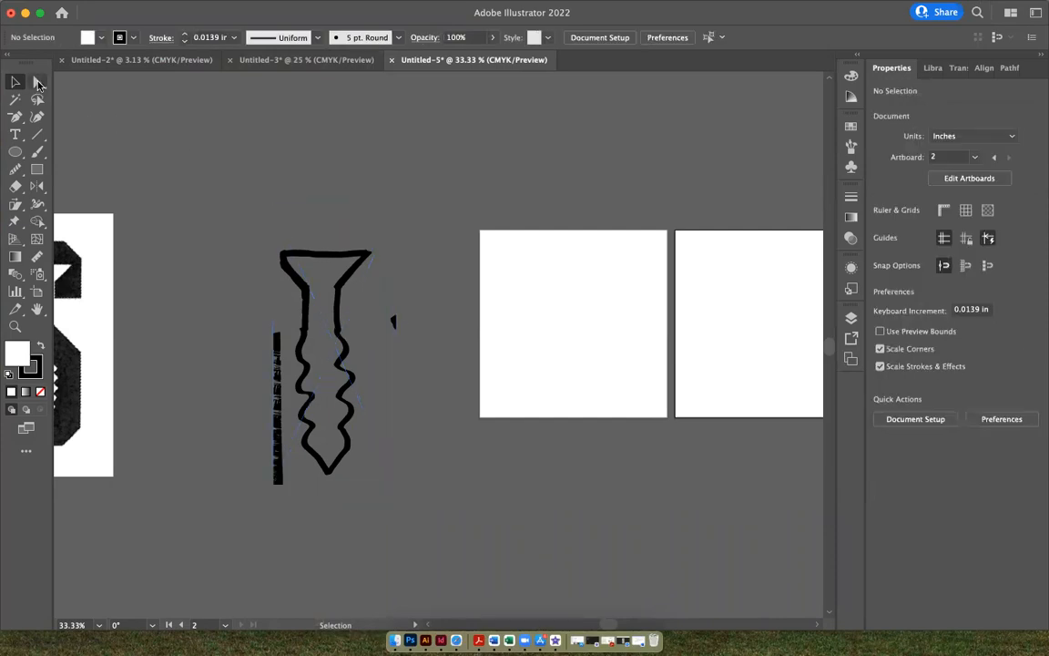
pyautogui.click(399, 330)
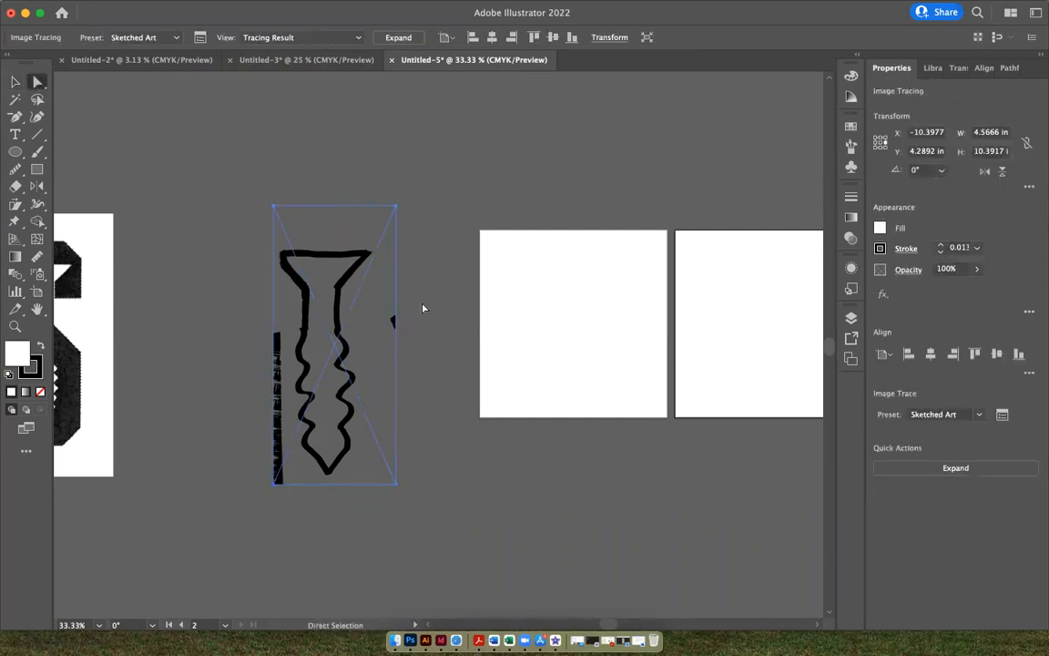
pyautogui.click(423, 304)
# Step: Expand the traced screw sketch into paths and ungroup the resulting shapes
pyautogui.click(394, 321)
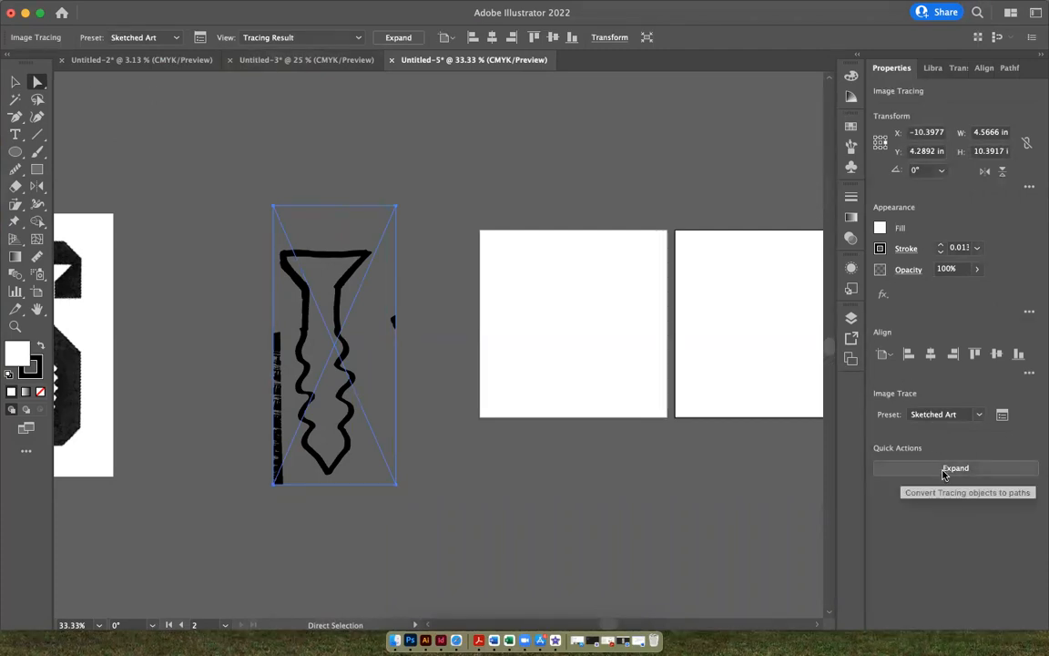
pyautogui.click(944, 469)
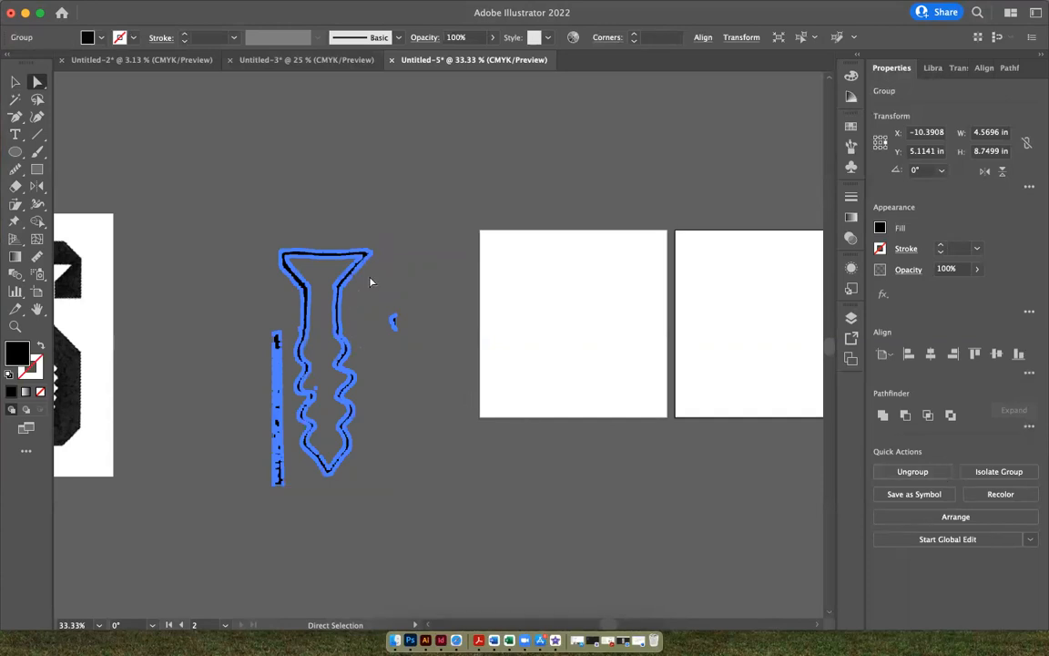
pyautogui.press('super+=')
pyautogui.press('super+=')
pyautogui.press('super+=')
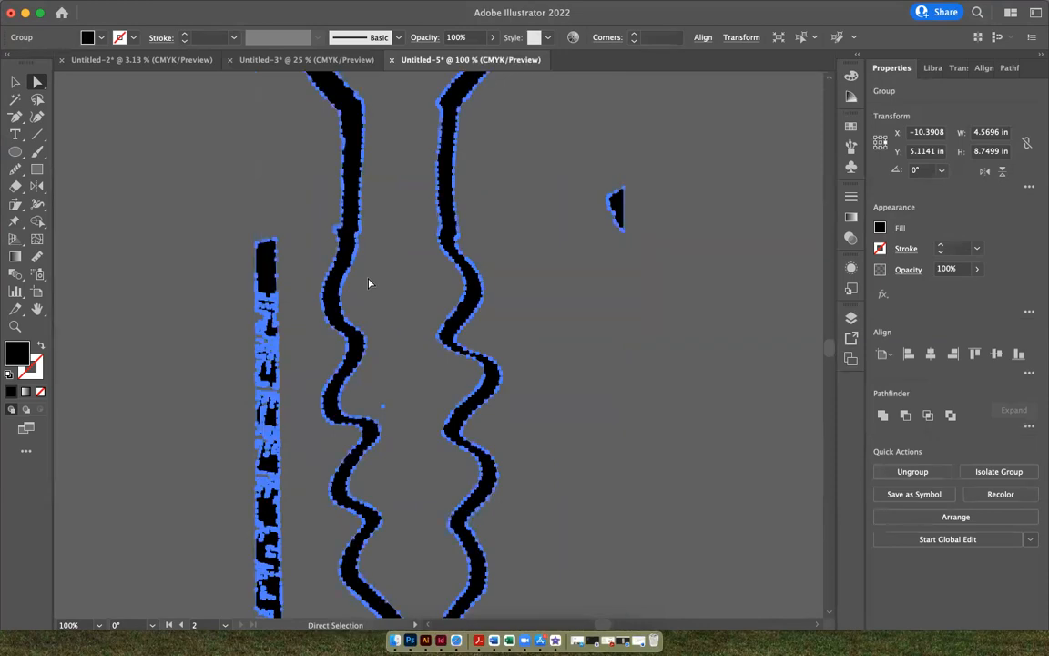
pyautogui.click(16, 82)
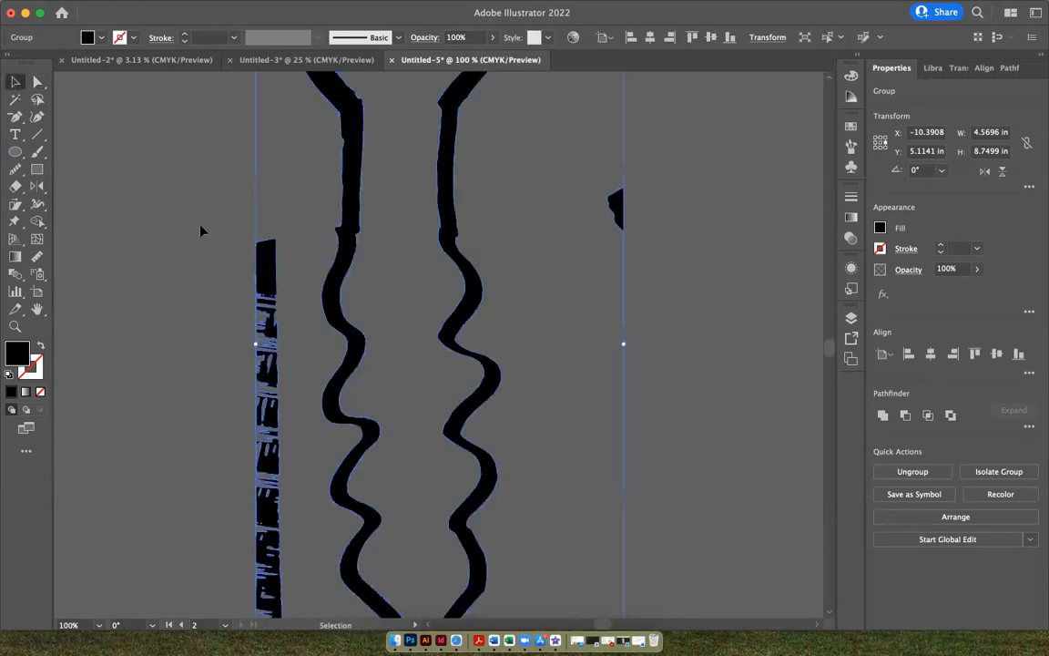
pyautogui.click(246, 253)
pyautogui.click(269, 266)
pyautogui.moveTo(142, 8)
pyautogui.click(181, 9)
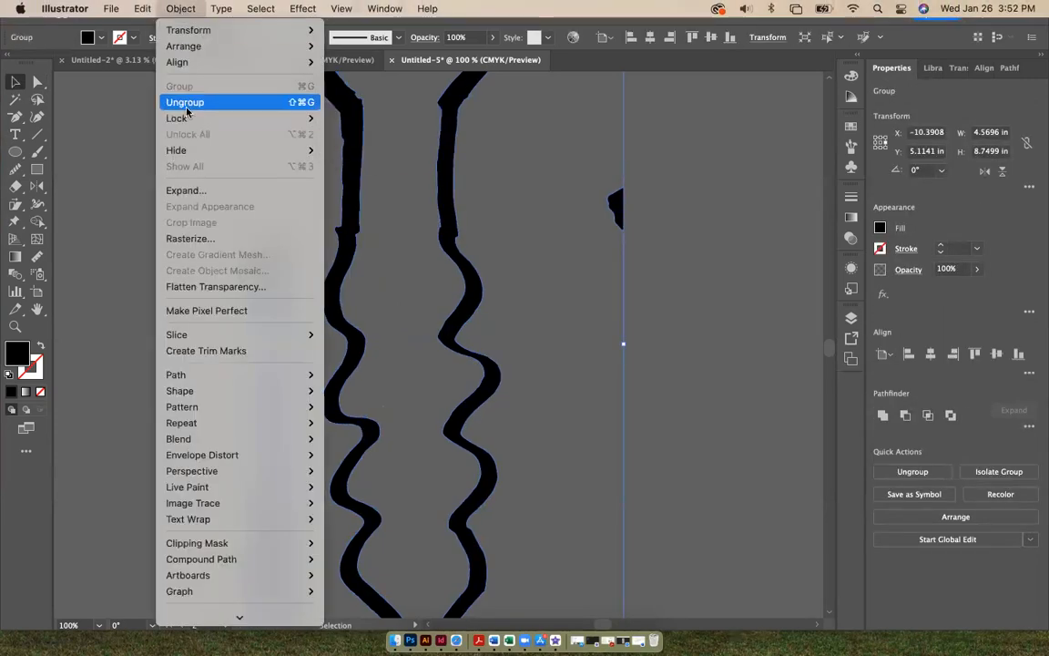
pyautogui.click(189, 102)
# Step: Delete the small stray mark right of the screw and all pieces of the dark textured strip left of it
pyautogui.click(637, 199)
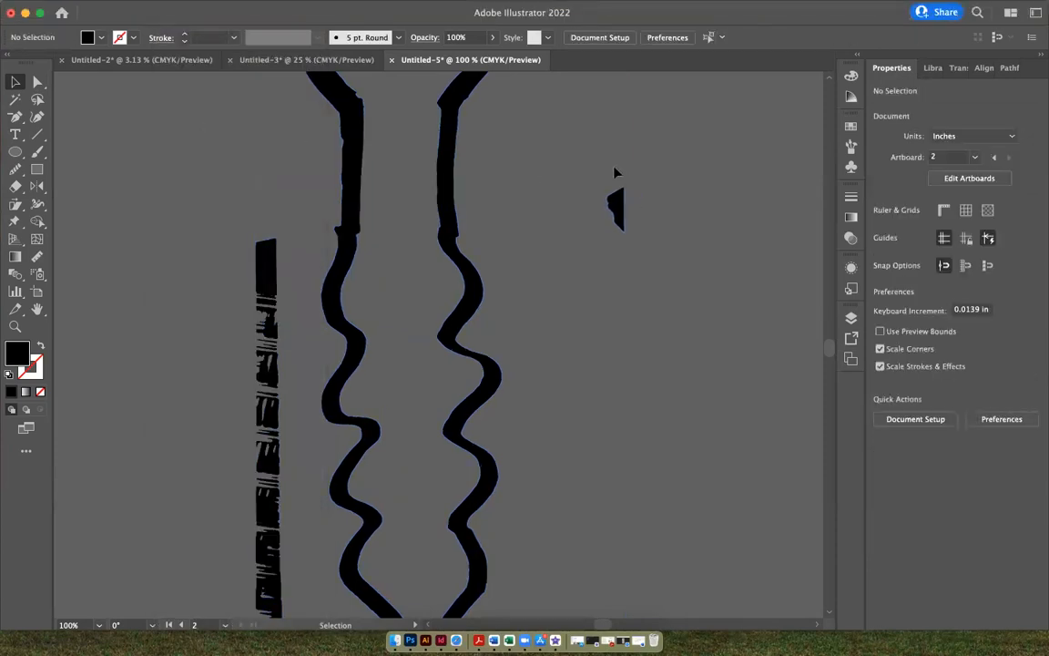
pyautogui.press('Delete')
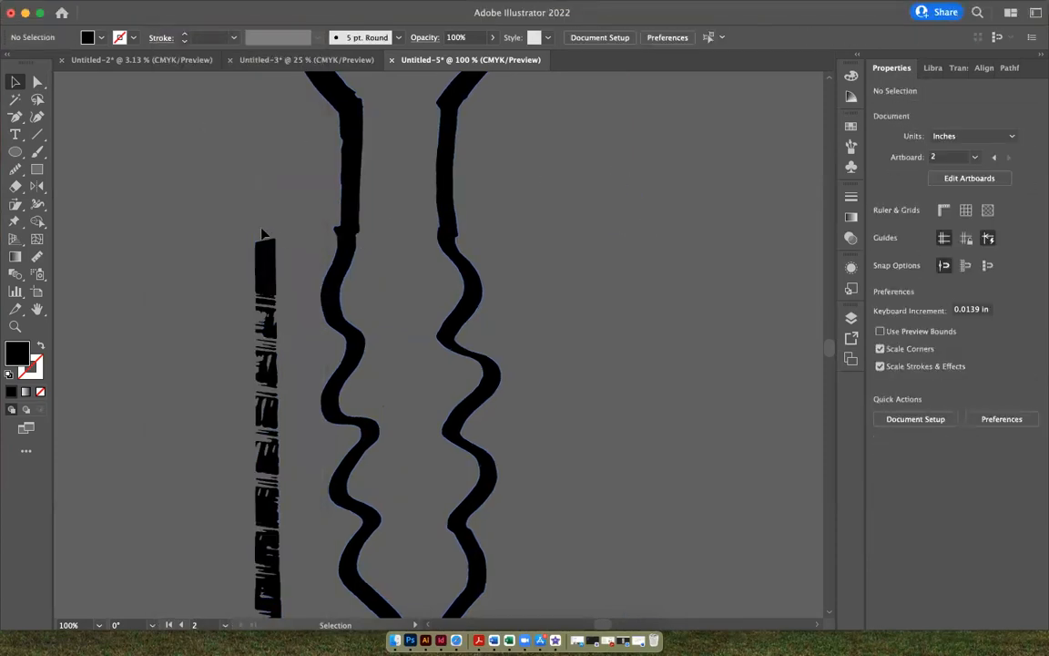
pyautogui.moveTo(289, 464); pyautogui.dragTo(296, 463)
pyautogui.press('Delete')
pyautogui.scroll(-2, 306, 450)
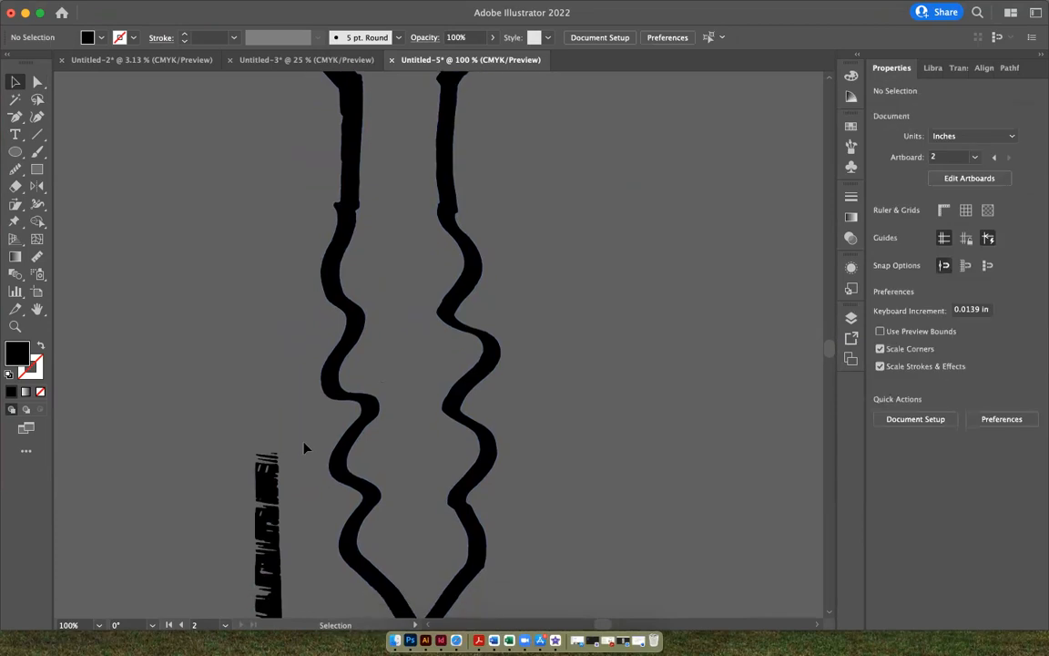
pyautogui.scroll(-8, 303, 446)
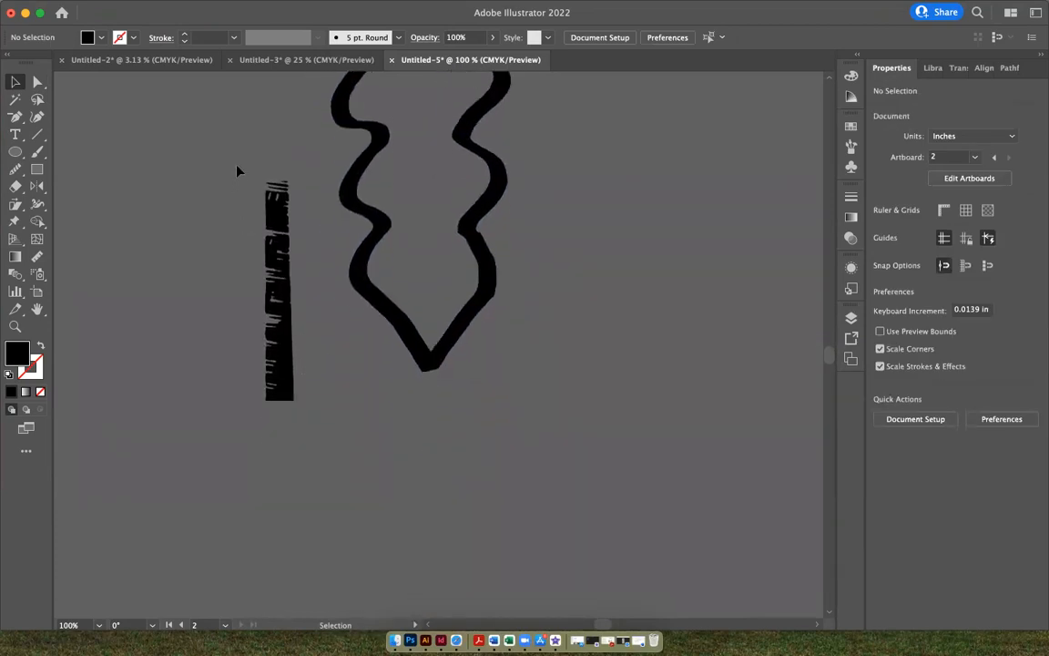
pyautogui.moveTo(304, 356); pyautogui.dragTo(295, 342)
pyautogui.press('Delete')
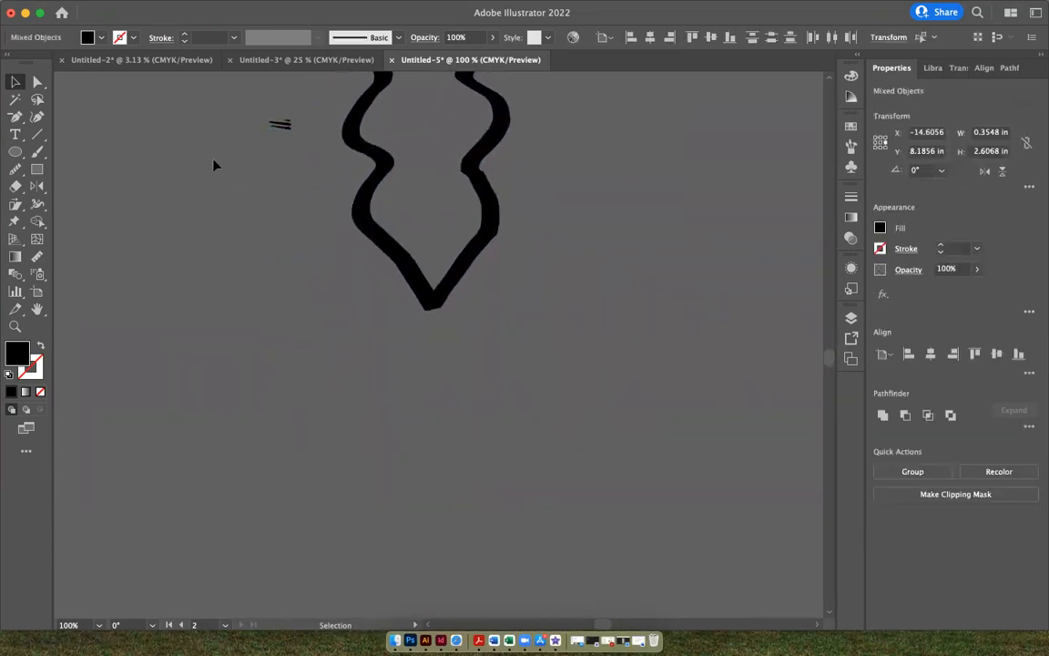
pyautogui.moveTo(304, 123); pyautogui.dragTo(304, 150)
pyautogui.press('Delete')
# Step: Delete the tiny stray speck inside the threaded part of the screw outline
pyautogui.scroll(8, 305, 152)
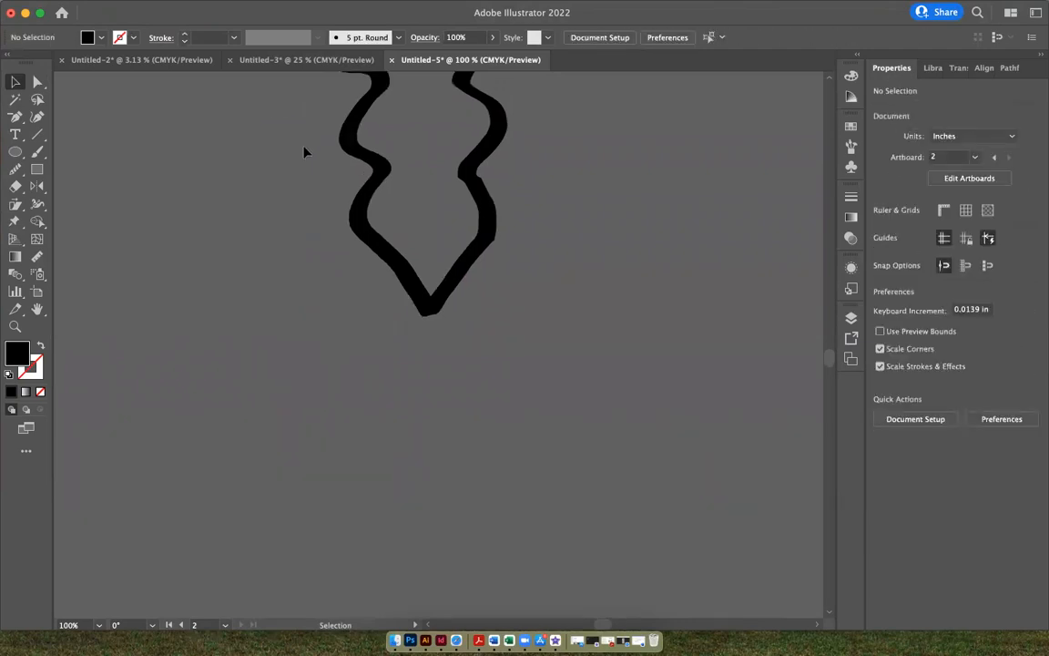
pyautogui.press('super+minus')
pyautogui.press('super+minus')
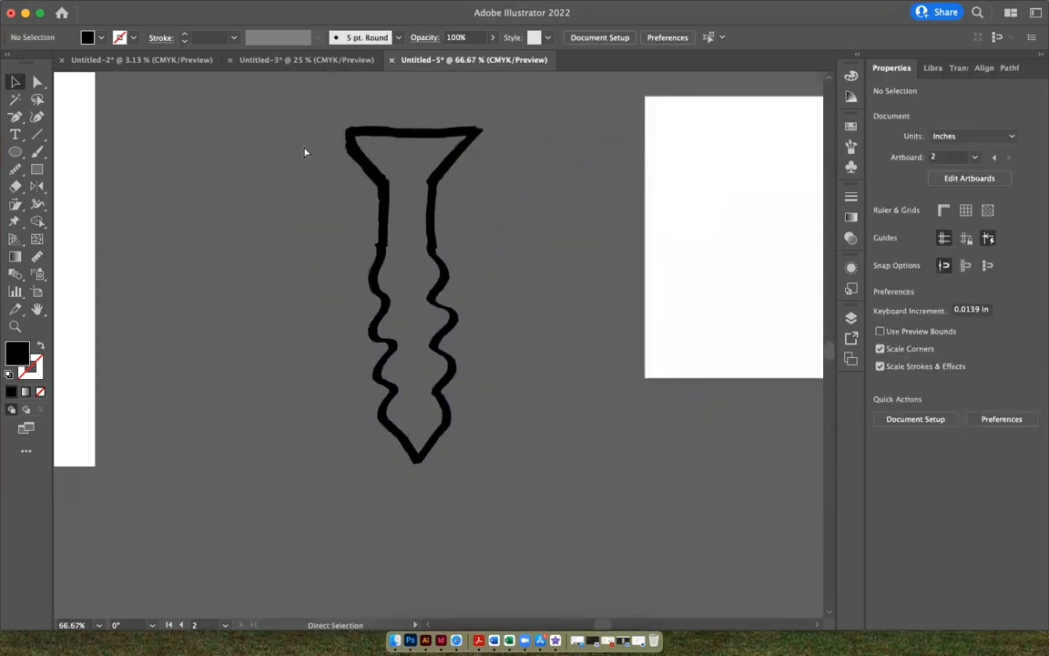
pyautogui.press('super+plus')
pyautogui.press('super+plus')
pyautogui.press('super+plus')
pyautogui.press('super+plus')
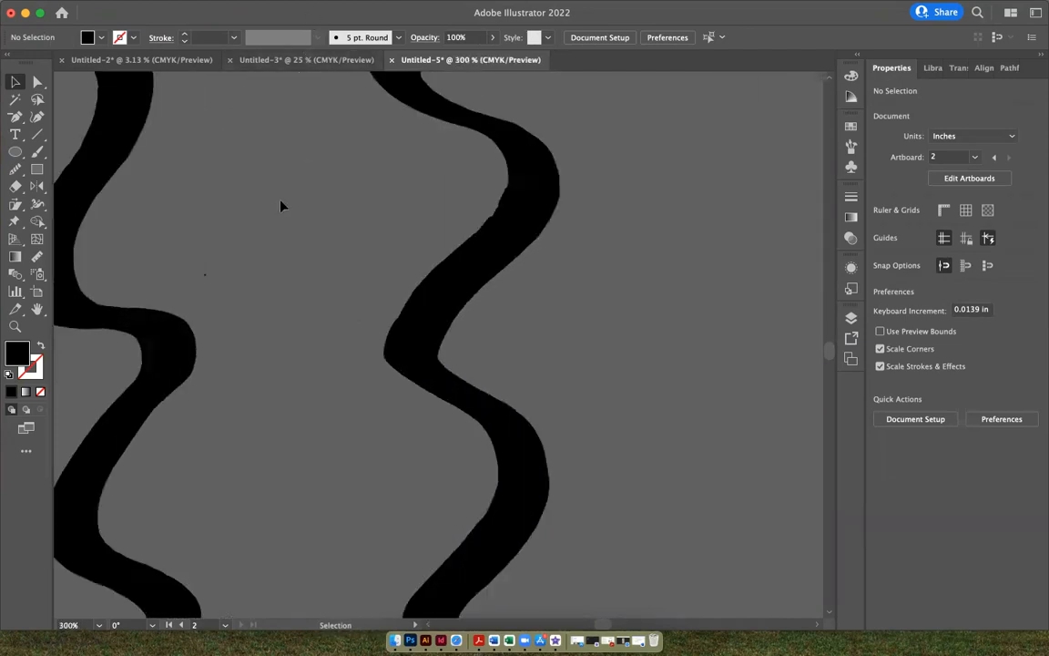
pyautogui.hscroll(-3, 273, 209)
pyautogui.click(290, 279)
pyautogui.press('Delete')
# Step: Select the screw's outer outline with Direct Selection at the small bump on the left edge where the shank meets the threads
pyautogui.scroll(10, 290, 278)
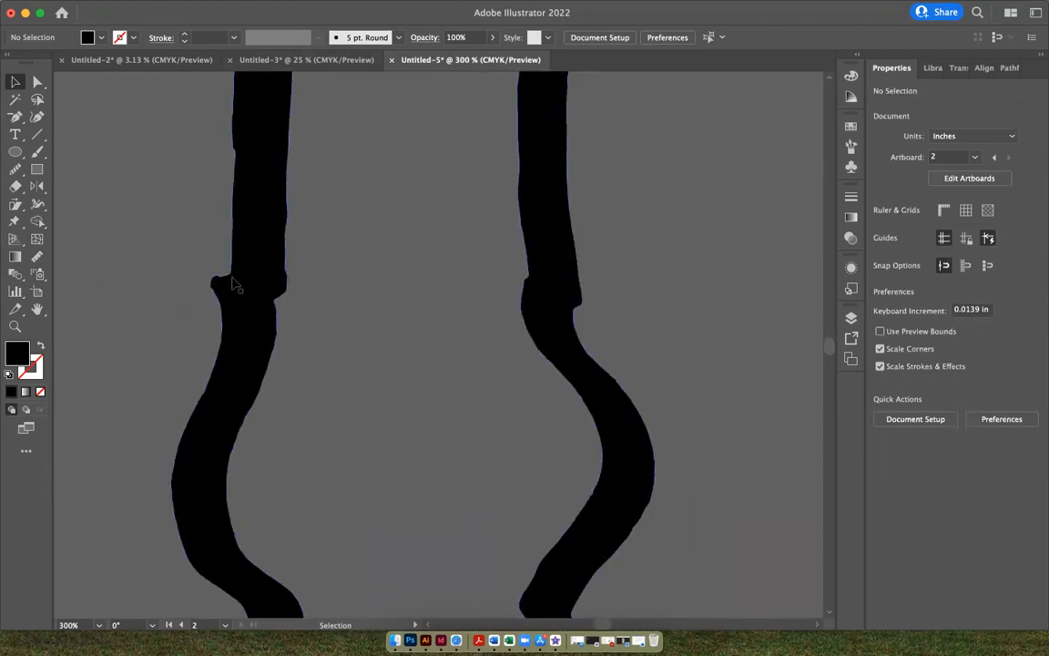
pyautogui.click(37, 82)
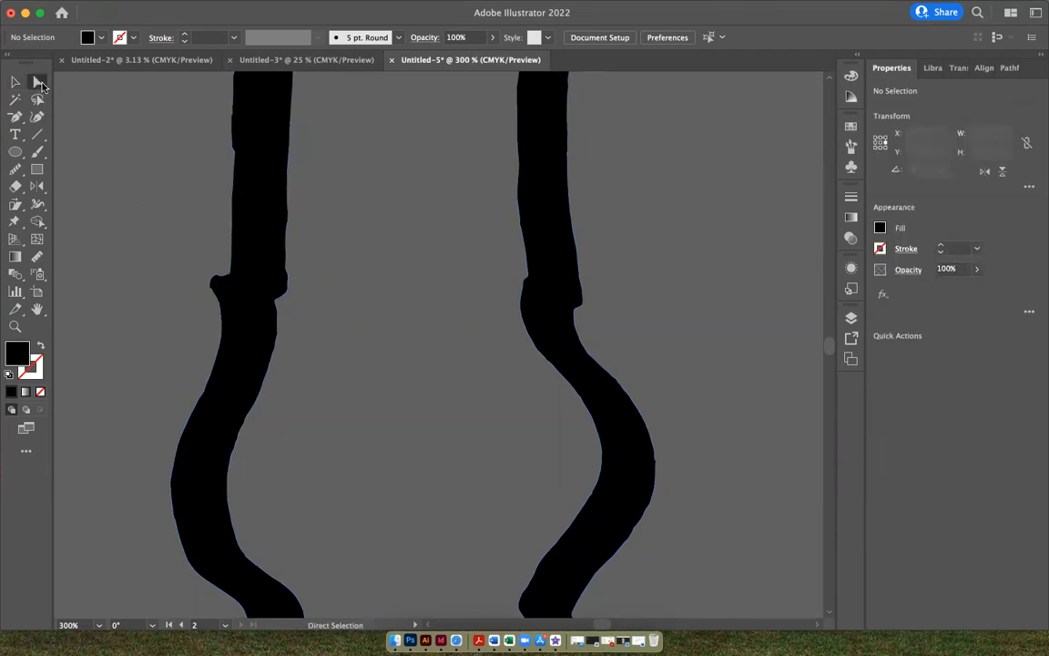
pyautogui.click(221, 283)
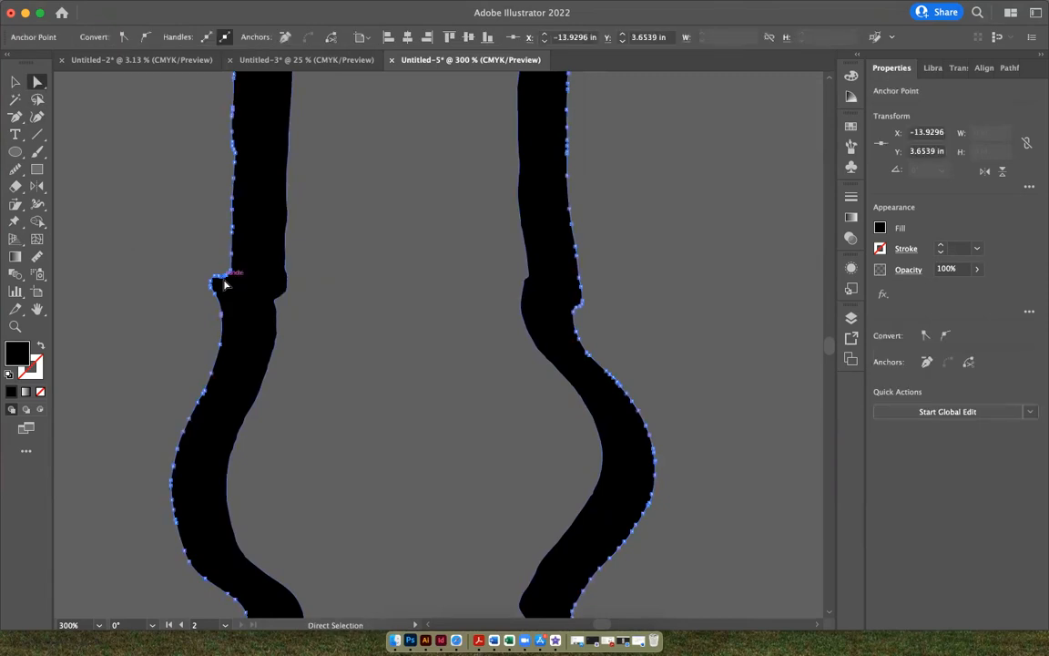
pyautogui.press('super+equal')
pyautogui.press('super+equal')
pyautogui.press('super+equal')
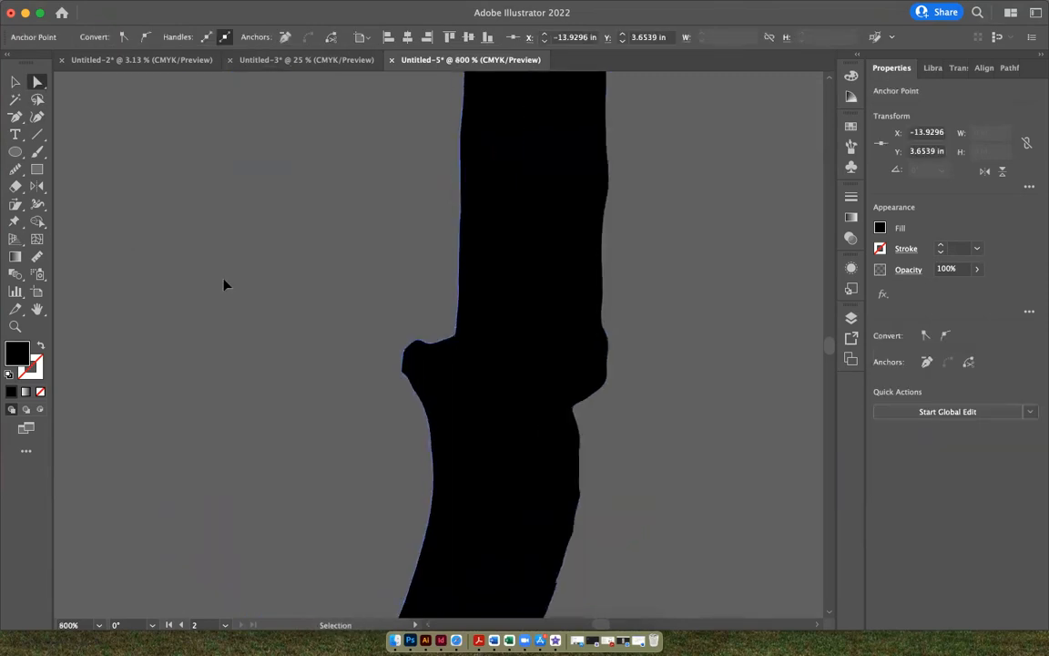
pyautogui.press('super+equal')
pyautogui.press('super+equal')
pyautogui.press('super+equal')
pyautogui.press('super+equal')
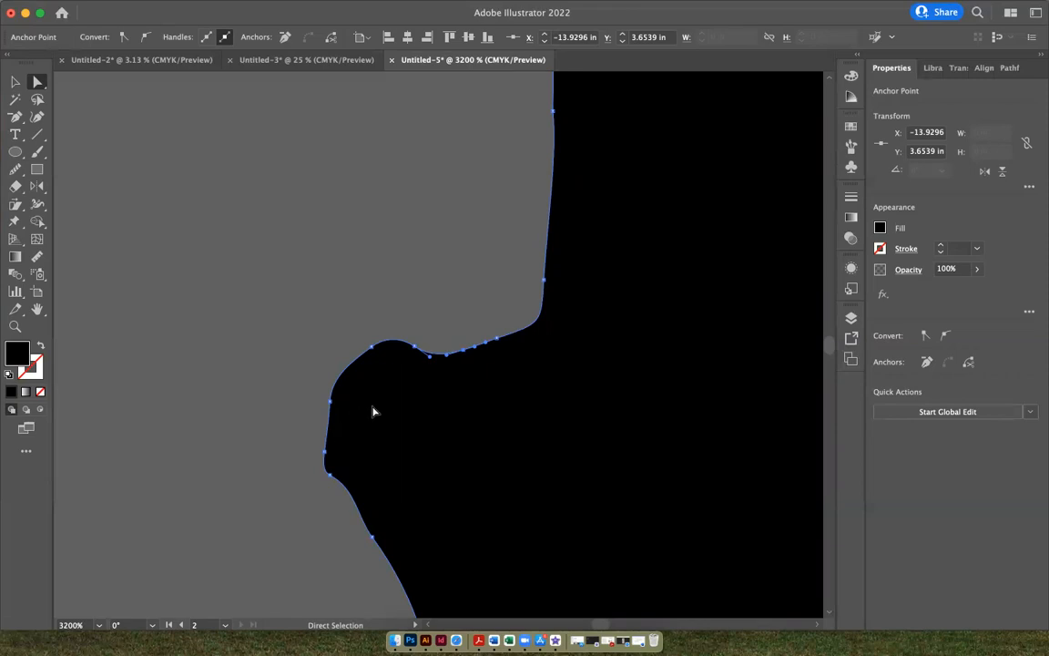
# Step: Remove the anchor points forming the bump on the screw's left outer edge with the Delete Anchor Point tool
pyautogui.click(18, 119)
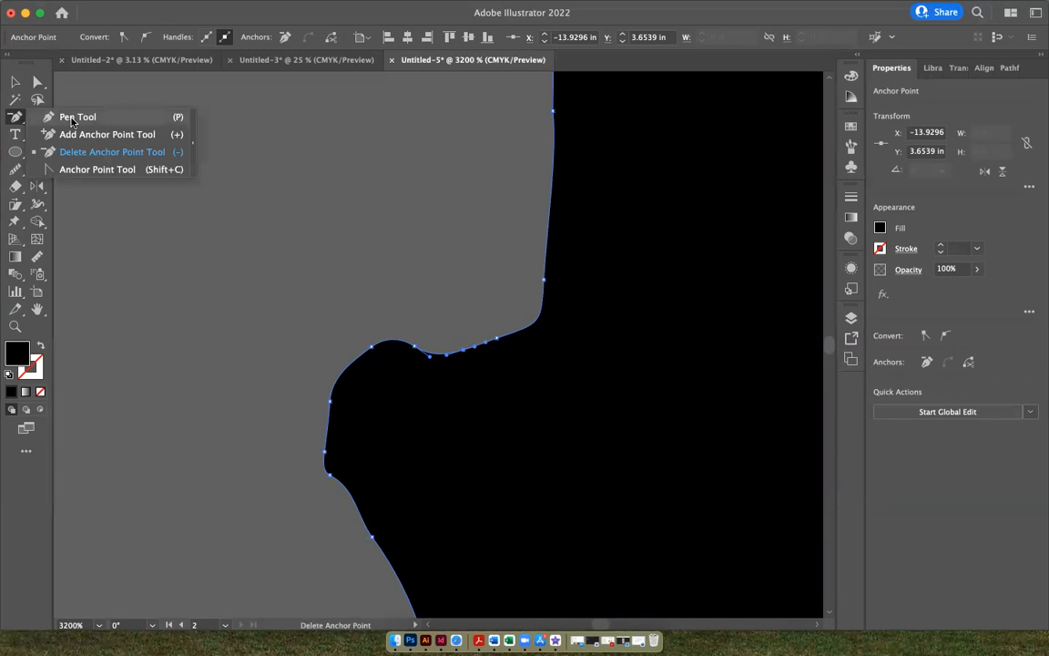
pyautogui.click(71, 119)
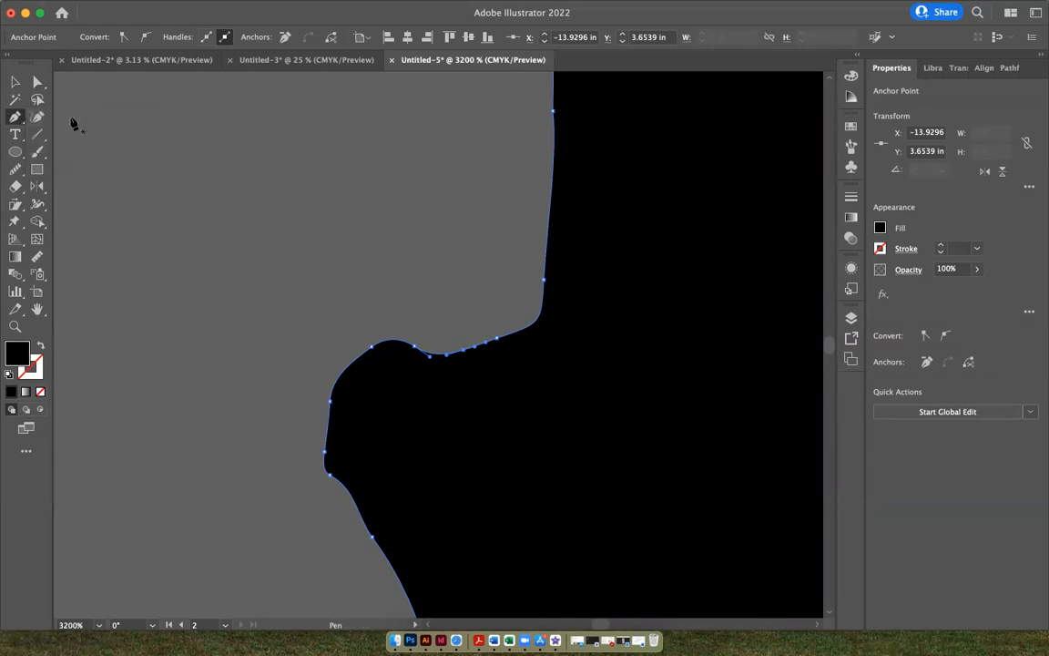
pyautogui.click(23, 127)
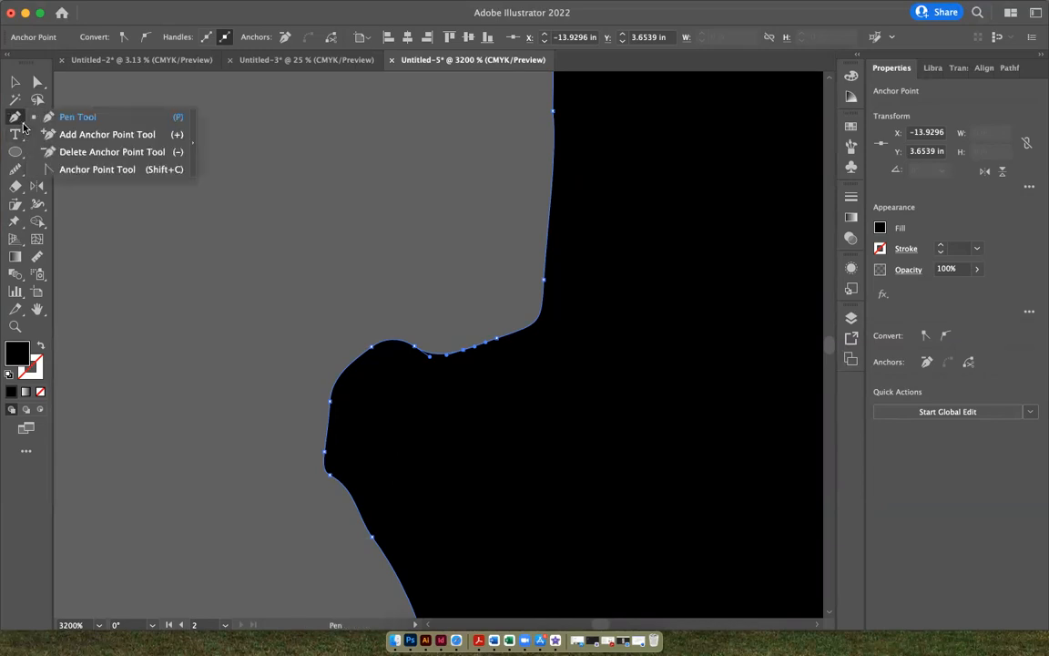
pyautogui.click(73, 153)
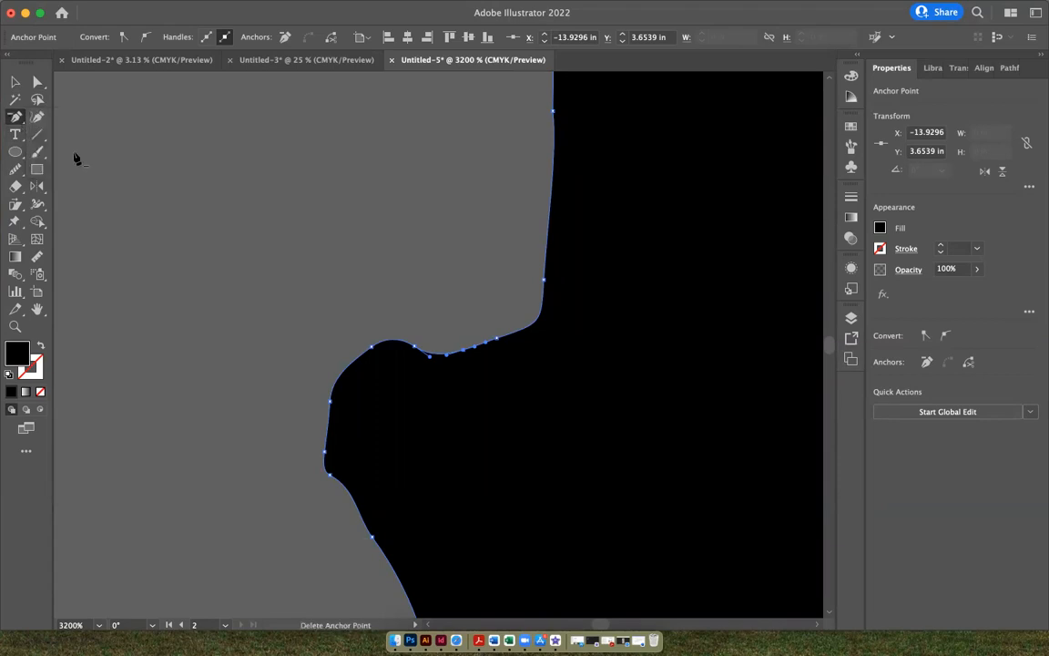
pyautogui.click(325, 453)
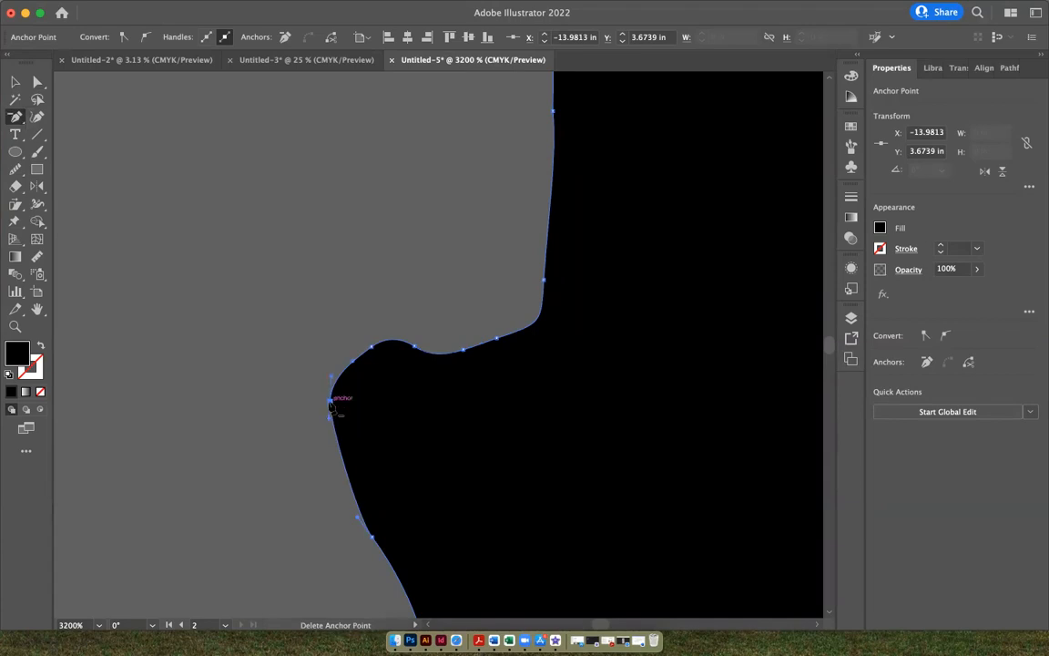
pyautogui.click(330, 401)
pyautogui.click(372, 347)
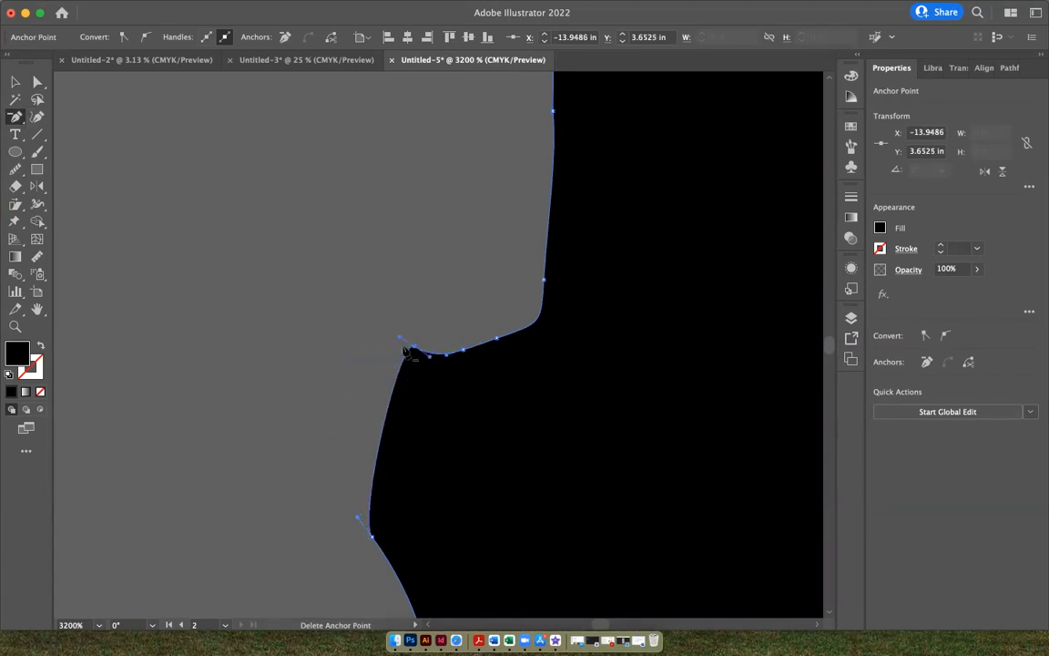
pyautogui.click(411, 350)
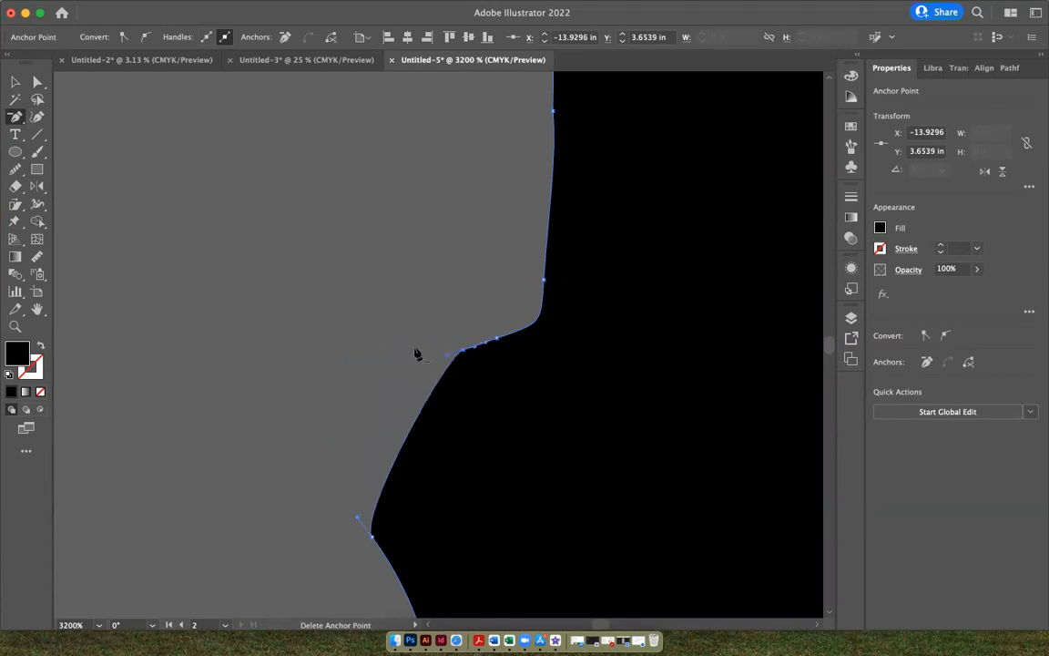
pyautogui.click(370, 541)
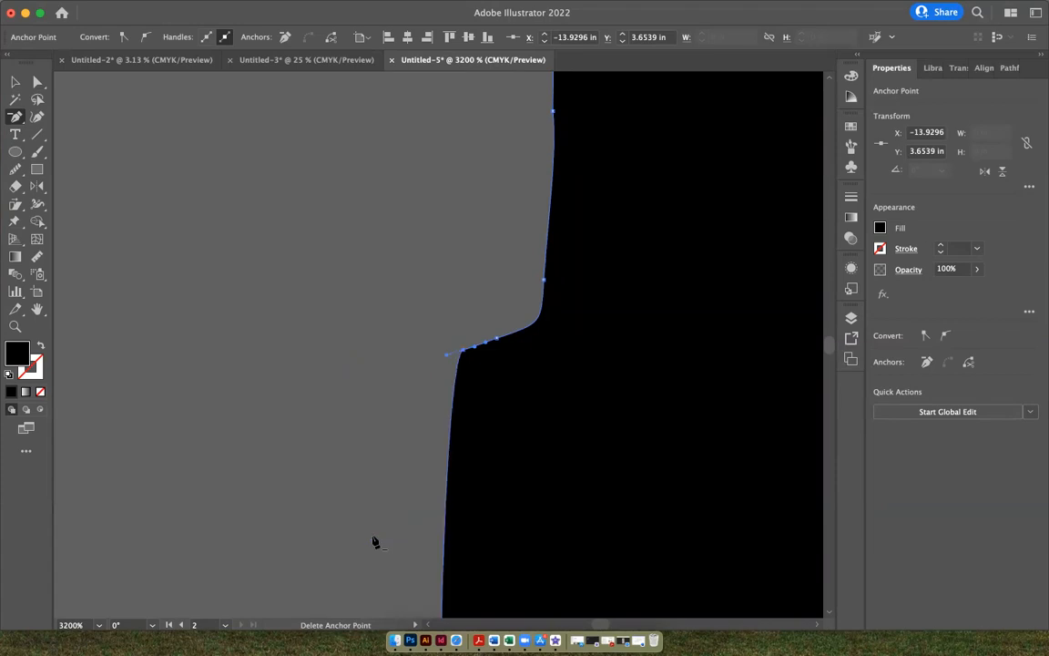
pyautogui.click(449, 354)
pyautogui.click(497, 339)
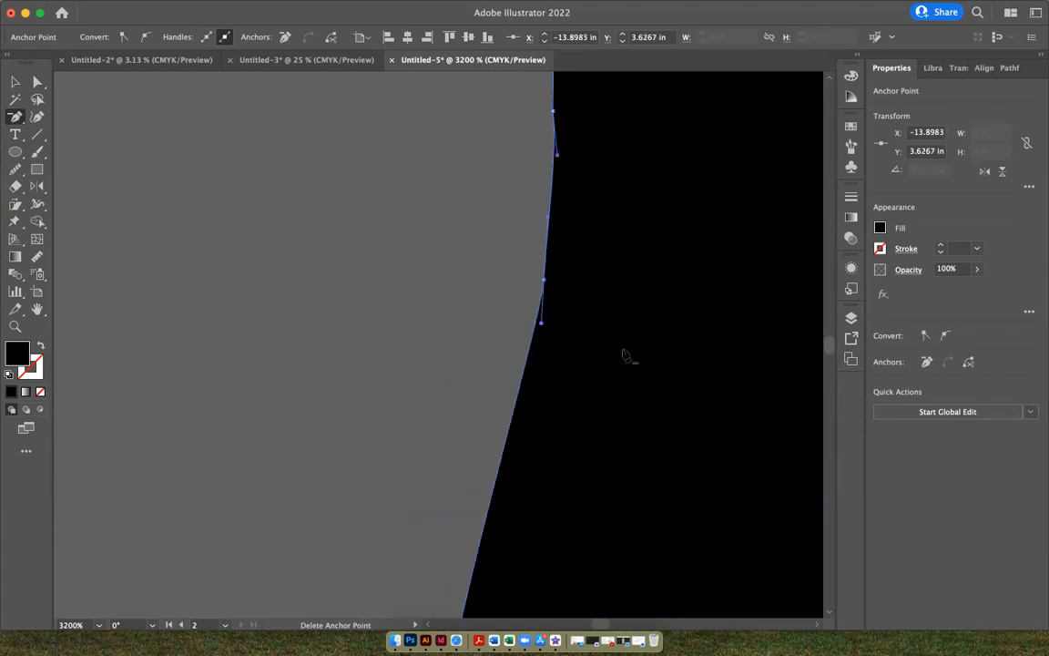
# Step: Even out the left outer edge around the removed bump with repeated strokes of the Smooth tool
pyautogui.press('super+minus')
pyautogui.press('super+minus')
pyautogui.press('super+minus')
pyautogui.press('super+minus')
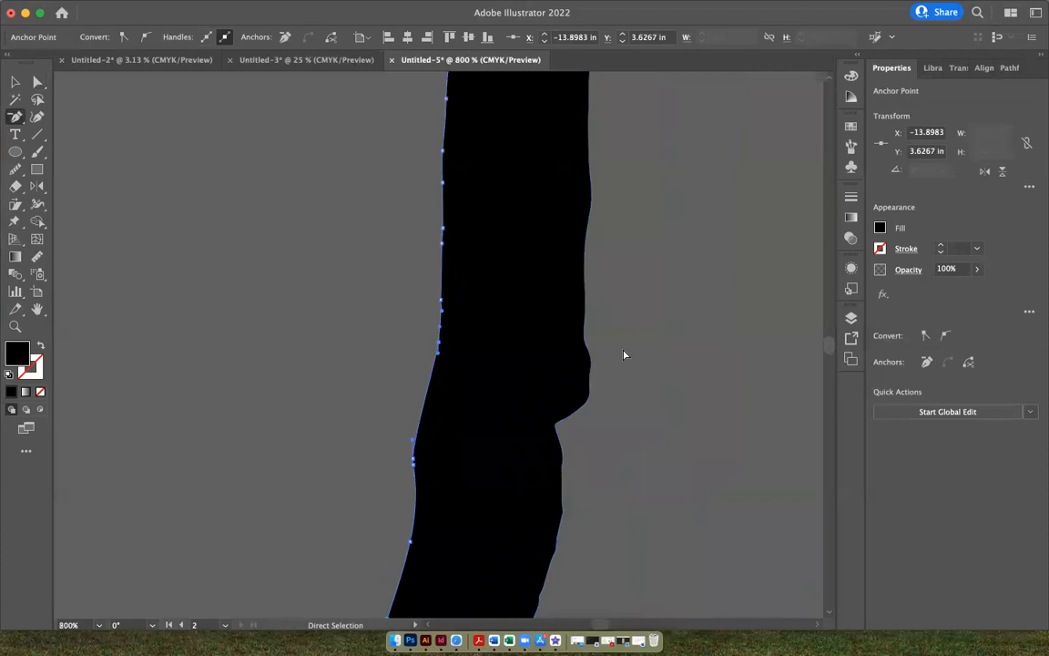
pyautogui.click(25, 180)
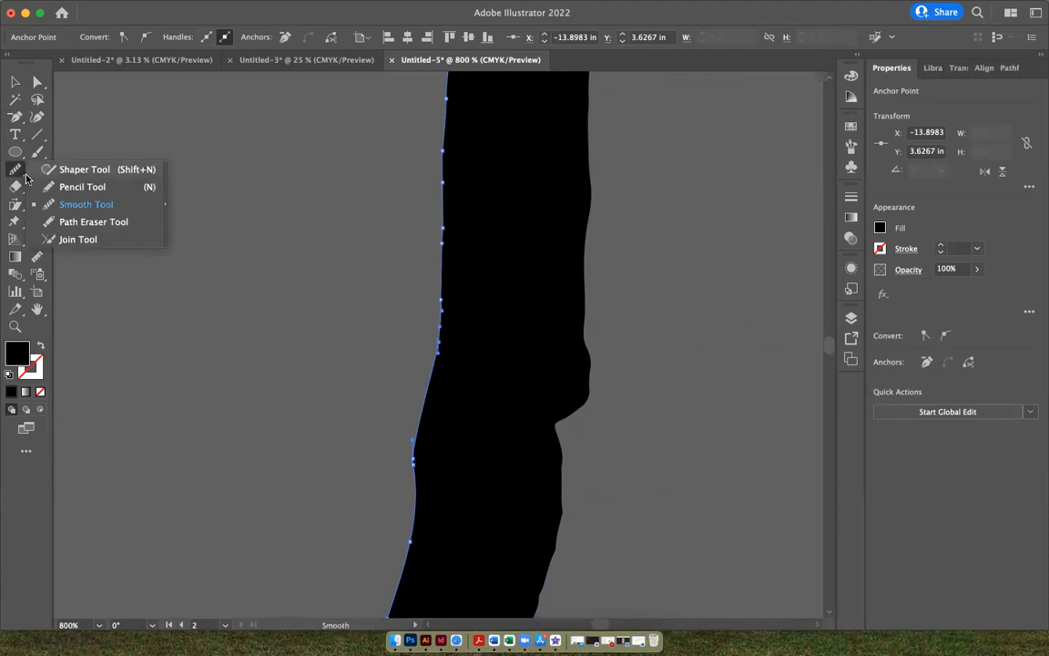
pyautogui.click(72, 208)
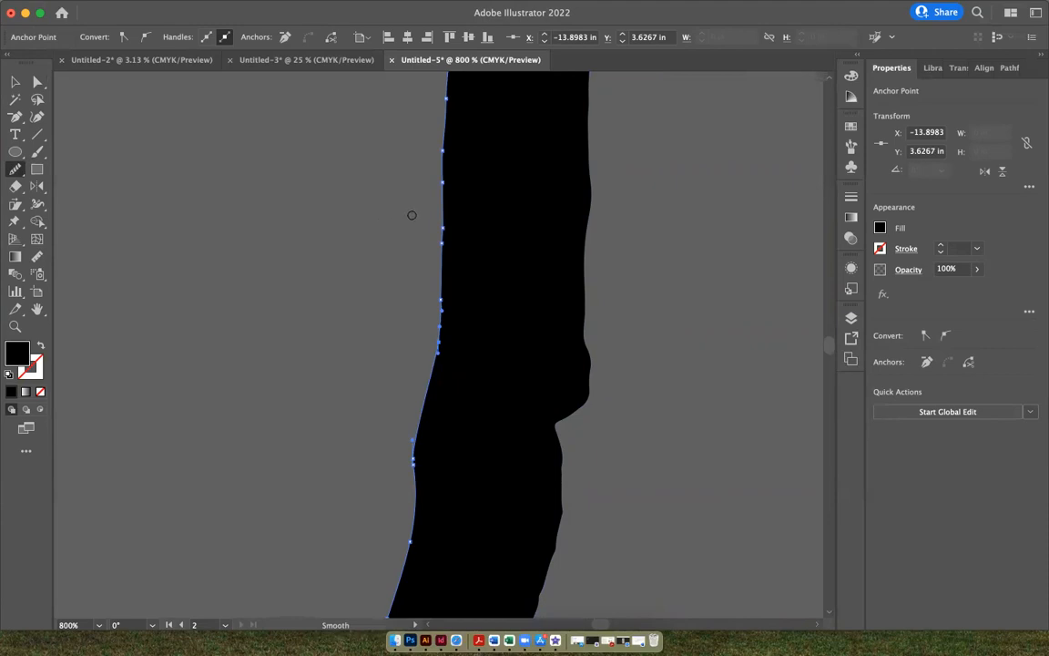
pyautogui.moveTo(439, 169); pyautogui.dragTo(432, 383)
pyautogui.moveTo(446, 123)
pyautogui.mouseDown()
pyautogui.moveTo(446, 292)
pyautogui.moveTo(419, 525)
pyautogui.mouseUp()
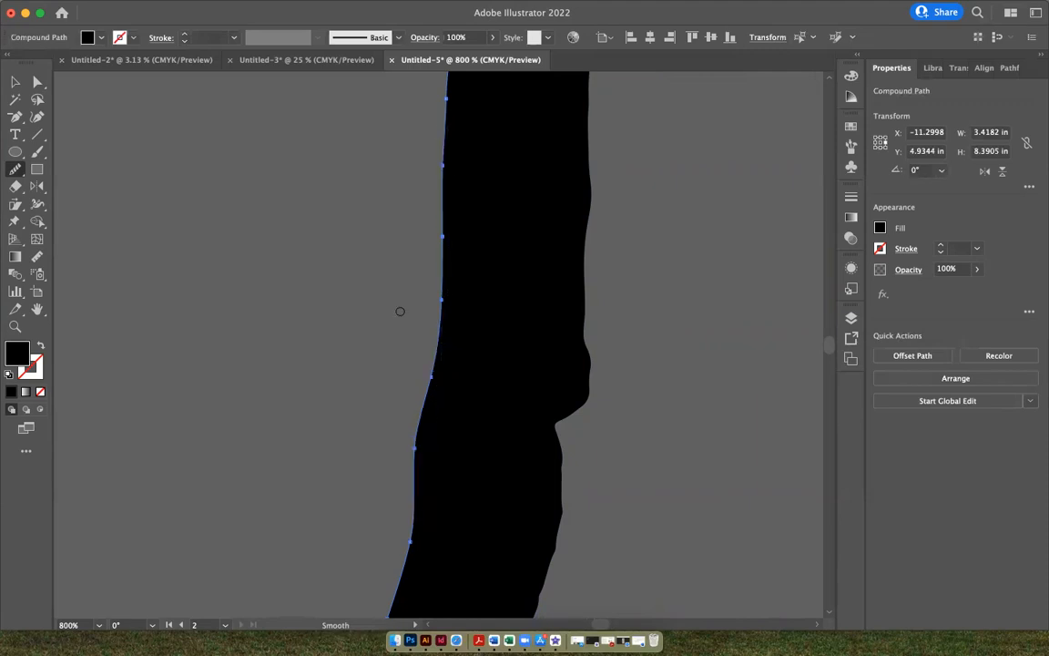
pyautogui.moveTo(449, 138)
pyautogui.mouseDown()
pyautogui.moveTo(446, 361)
pyautogui.moveTo(424, 521)
pyautogui.mouseUp()
pyautogui.moveTo(458, 164); pyautogui.dragTo(419, 511)
pyautogui.moveTo(464, 145); pyautogui.dragTo(433, 489)
# Step: Draw an eight-pointed star about 2.23 in wide in the empty space left of the screw head with the Star tool
pyautogui.press('super+minus')
pyautogui.press('super+minus')
pyautogui.press('super+minus')
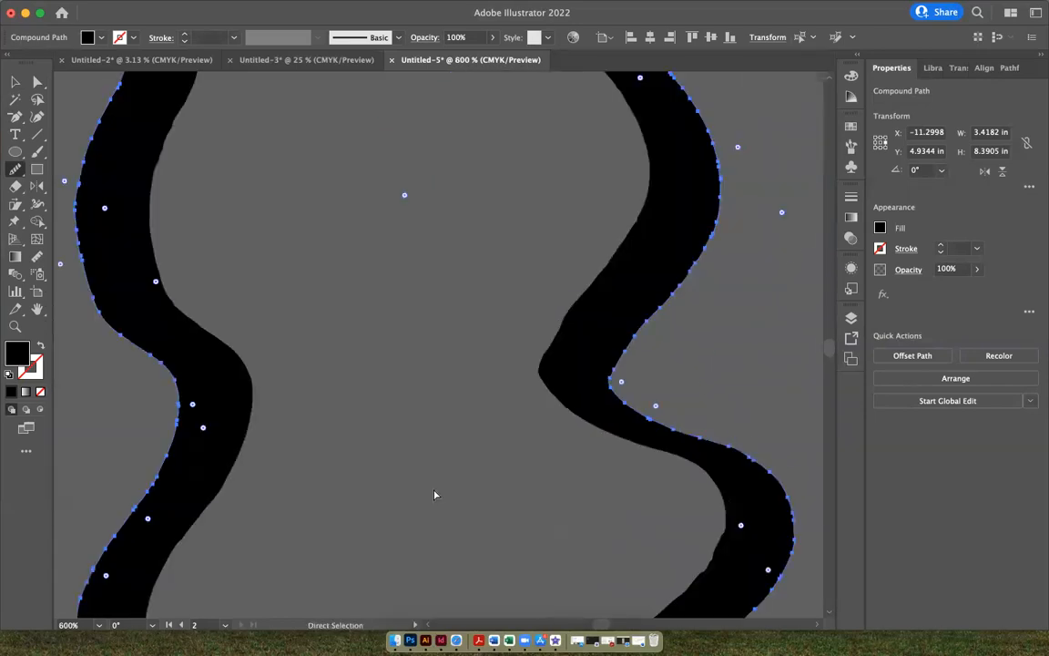
pyautogui.press('super+minus')
pyautogui.press('super+minus')
pyautogui.press('super+minus')
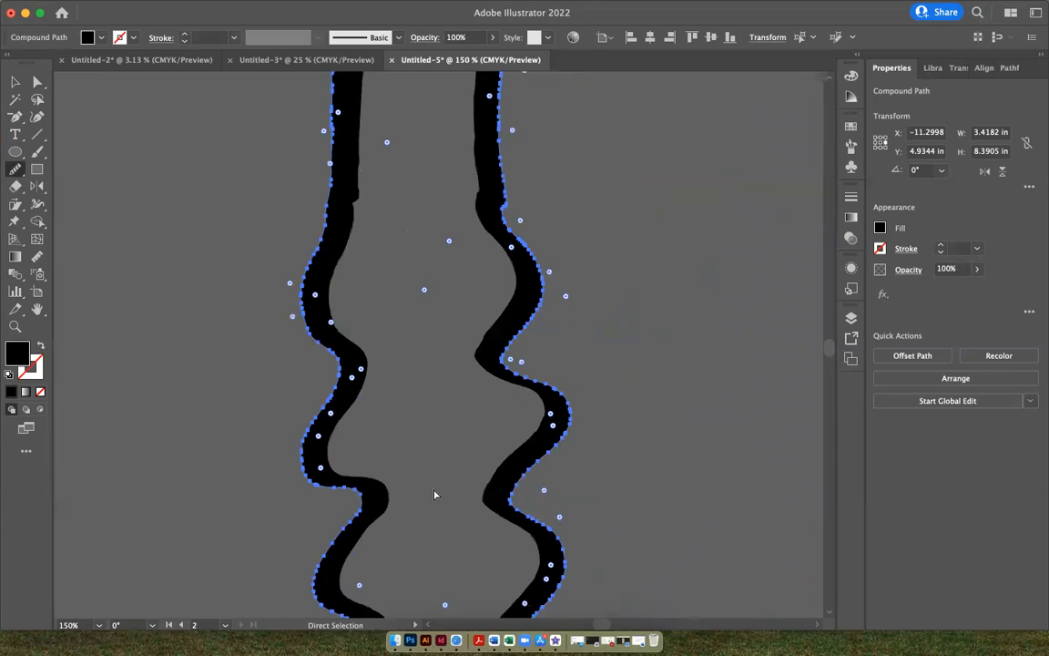
pyautogui.press('super+minus')
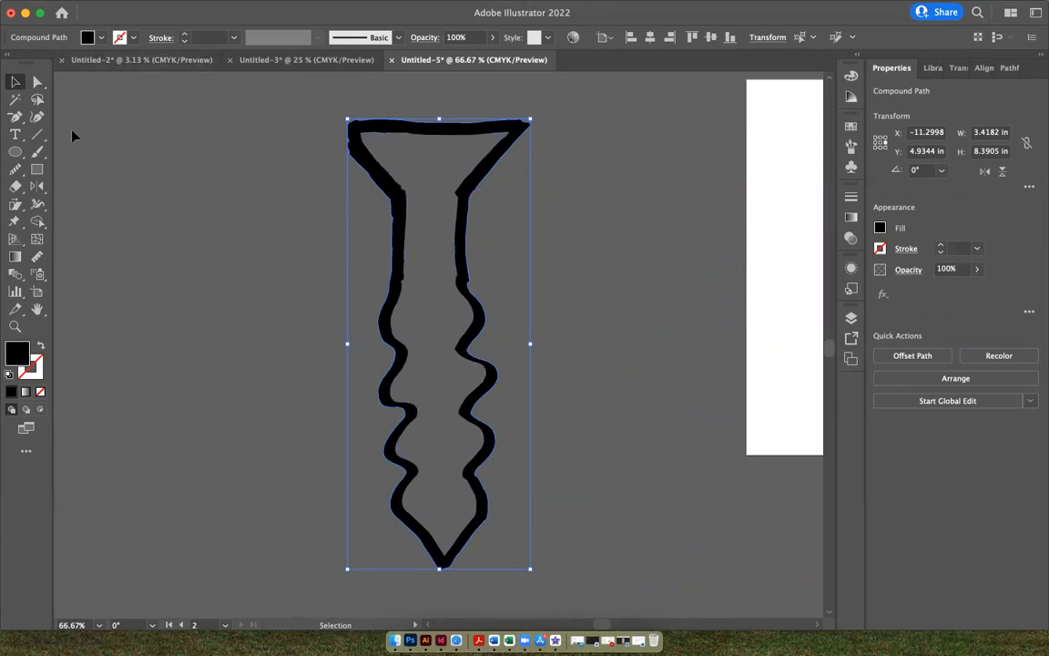
pyautogui.click(23, 160)
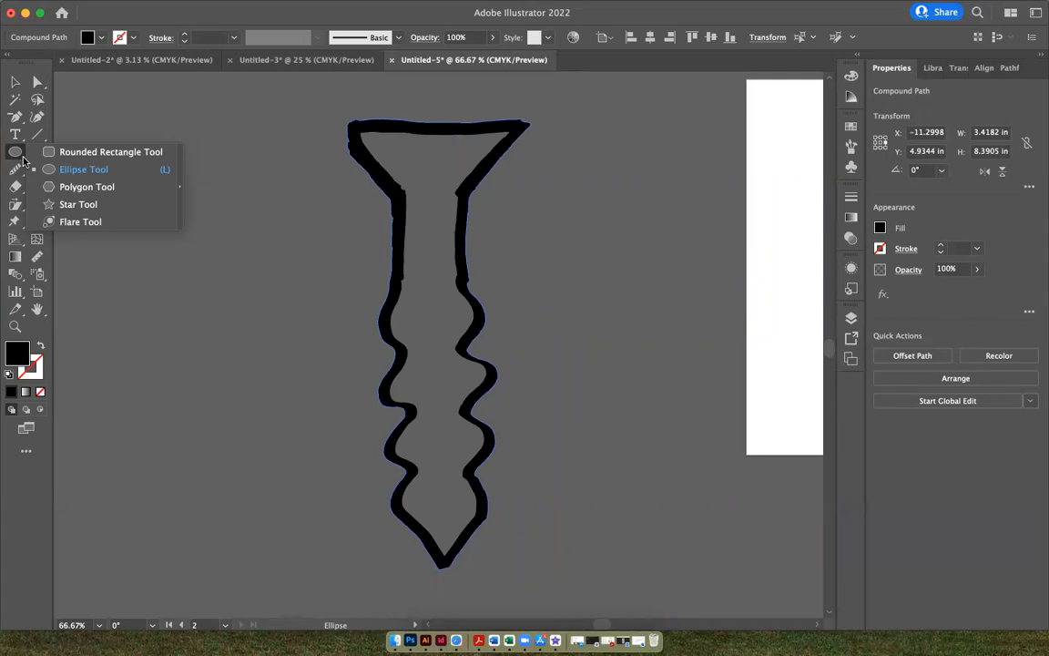
pyautogui.click(75, 206)
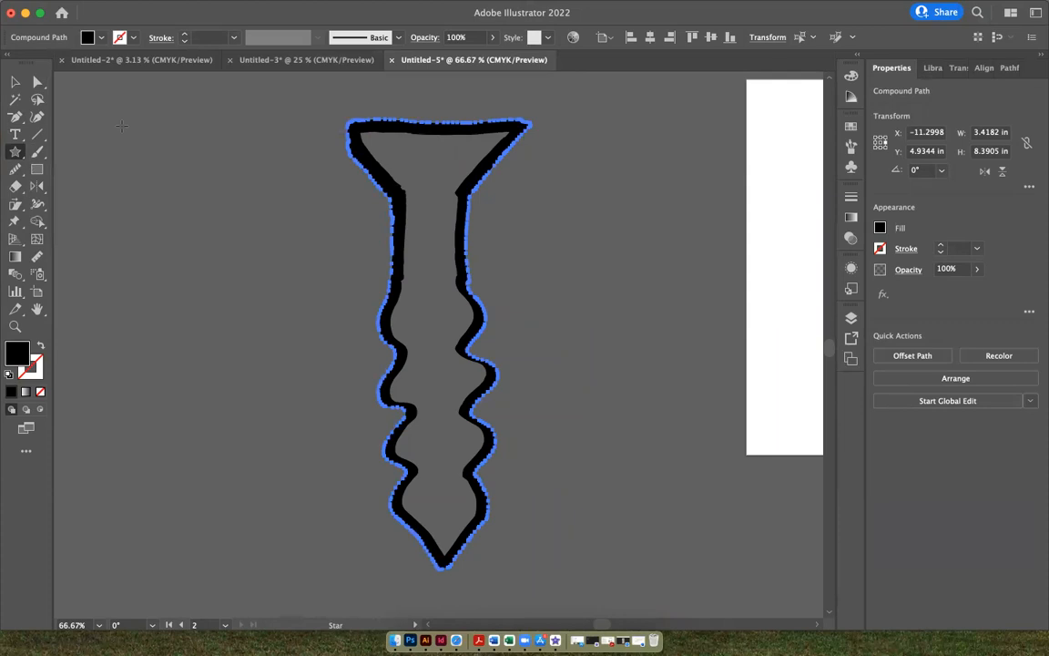
pyautogui.moveTo(121, 126); pyautogui.dragTo(122, 184)
pyautogui.press('Up')
pyautogui.press('Up')
pyautogui.press('Up')
pyautogui.press('Up')
pyautogui.press('Up')
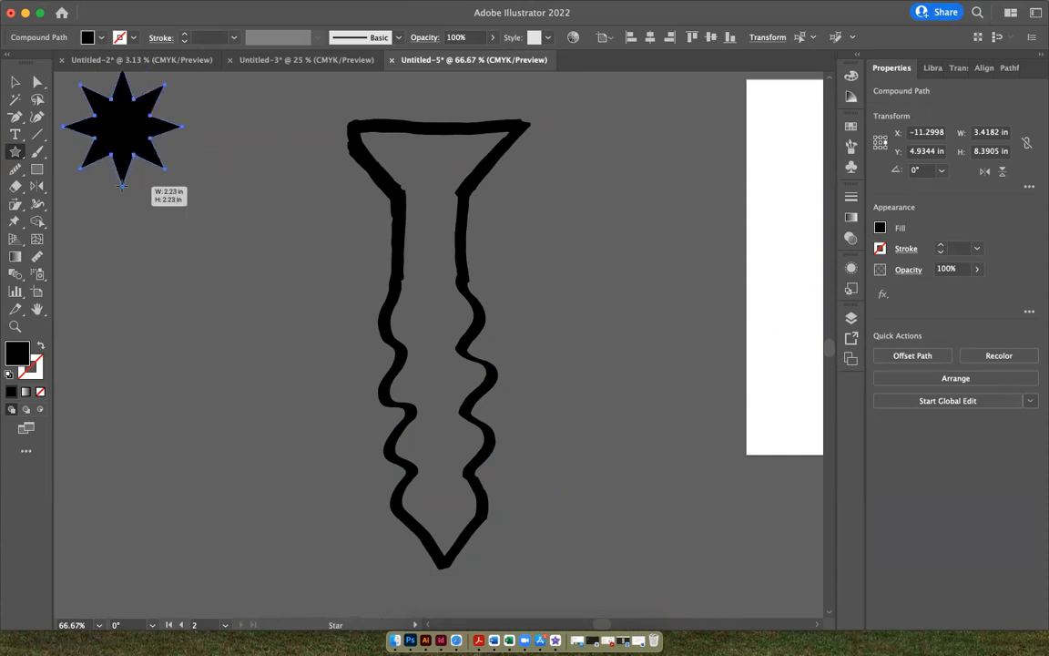
# Step: Reduce the star to three points while drawing it, making a triangle about 1.86 in wide and 1.61 in high
pyautogui.press('Down')
pyautogui.moveTo(122, 185)
pyautogui.mouseDown()
pyautogui.moveTo(123, 220)
pyautogui.moveTo(122, 136)
pyautogui.moveTo(120, 218)
pyautogui.moveTo(124, 185)
pyautogui.mouseUp()
pyautogui.press('Down')
pyautogui.press('Down')
pyautogui.press('Down')
pyautogui.press('Down')
pyautogui.press('Up')
pyautogui.press('Up')
pyautogui.press('Up')
pyautogui.press('Up')
pyautogui.press('Down')
pyautogui.press('Down')
pyautogui.press('Down')
pyautogui.press('Down')
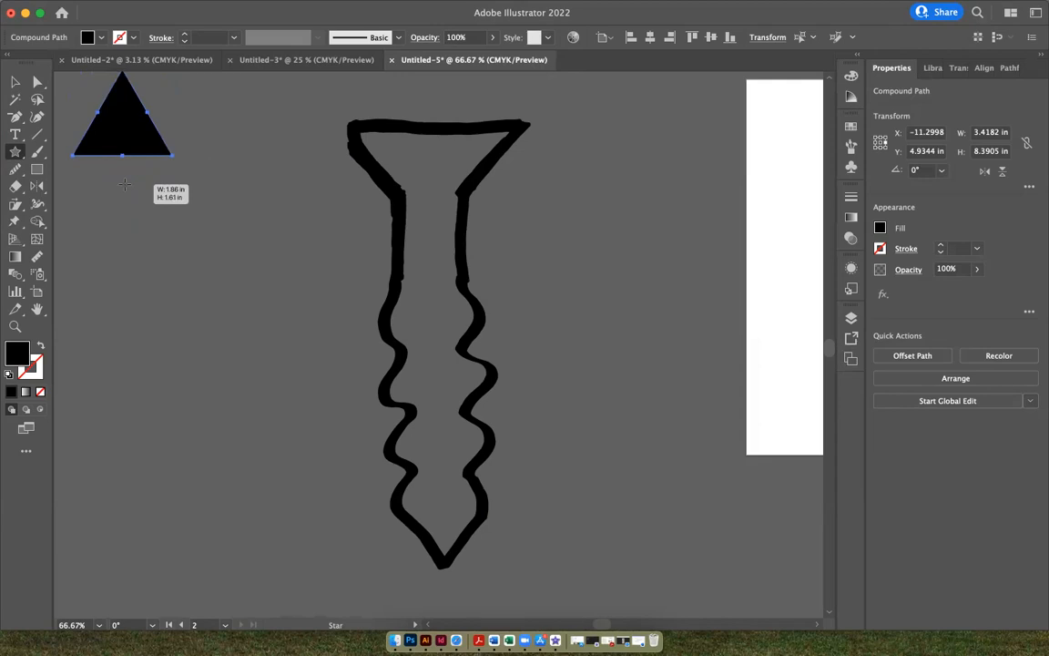
pyautogui.moveTo(125, 185); pyautogui.dragTo(125, 185)
pyautogui.moveTo(125, 185); pyautogui.dragTo(122, 184)
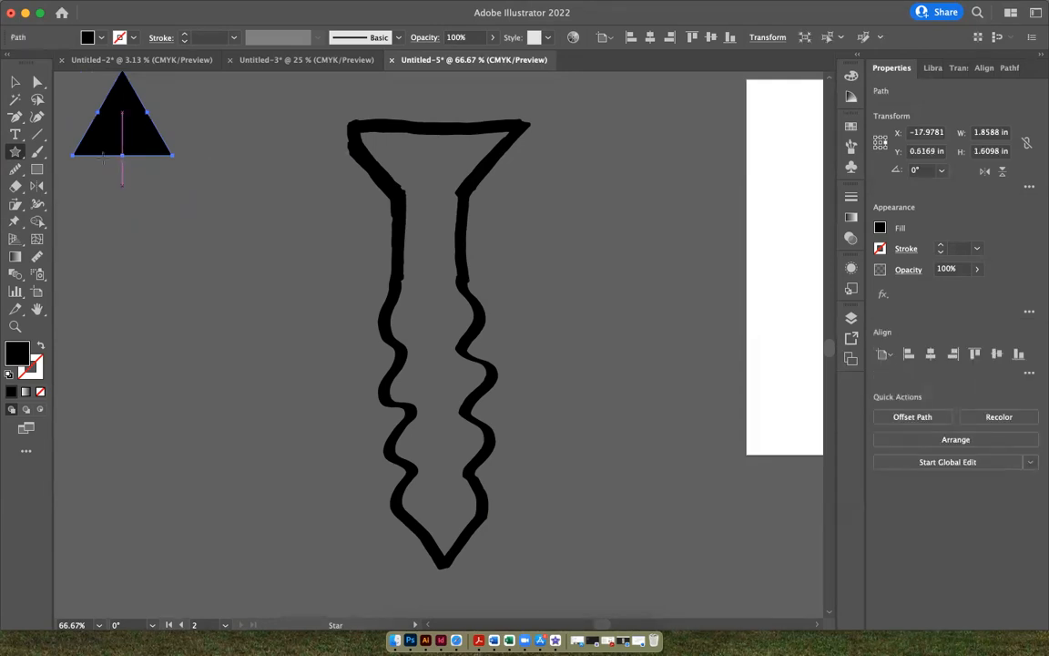
# Step: Show the rulers and place a horizontal guide along the base of the black triangle
pyautogui.click(15, 82)
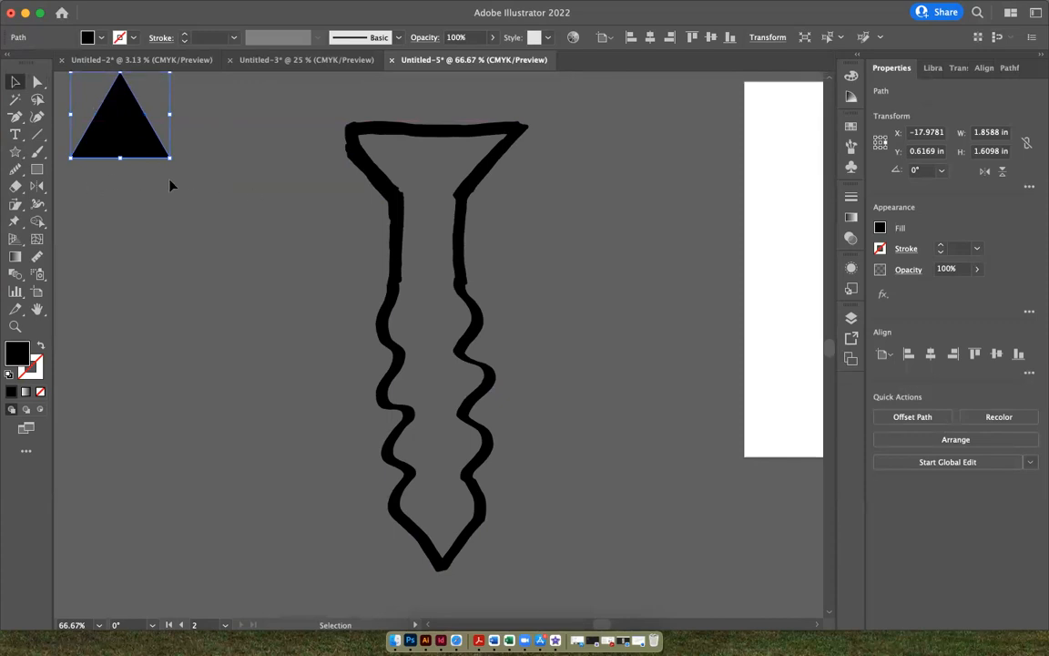
pyautogui.scroll(3, 250, 182)
pyautogui.moveTo(265, 7)
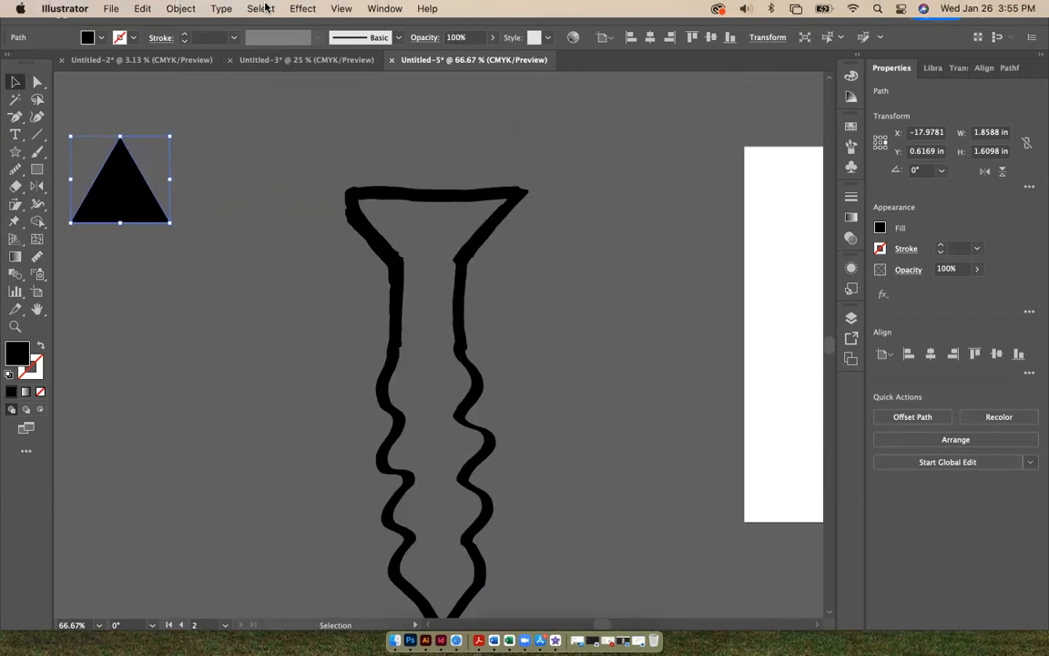
pyautogui.click(340, 8)
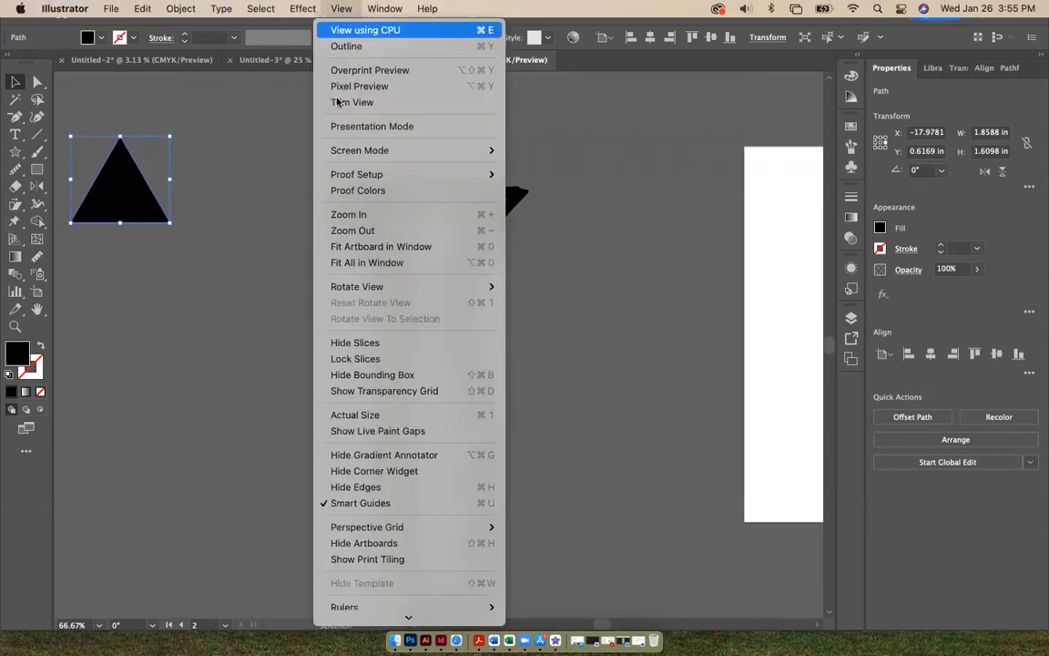
pyautogui.scroll(-3, 355, 543)
pyautogui.moveTo(353, 490)
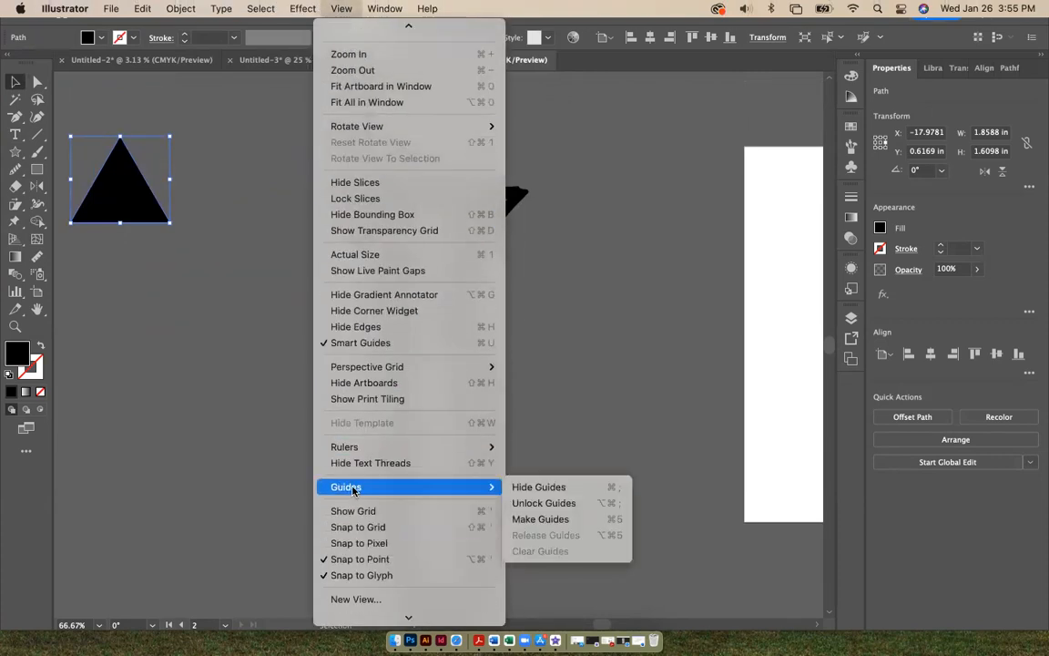
pyautogui.moveTo(364, 446)
pyautogui.click(552, 446)
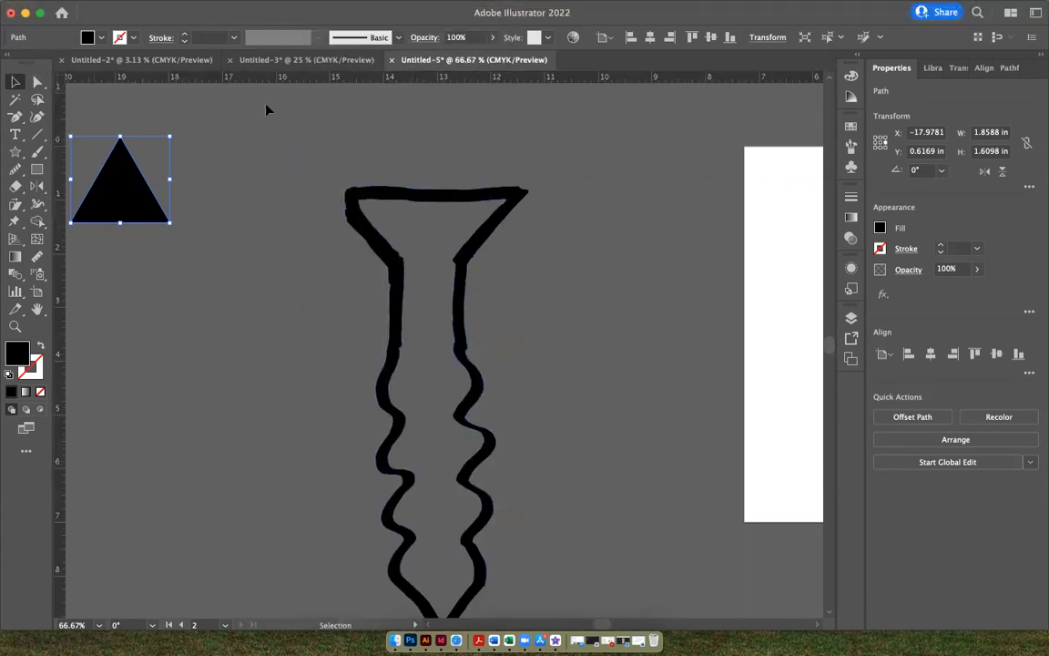
pyautogui.moveTo(316, 154); pyautogui.dragTo(307, 227)
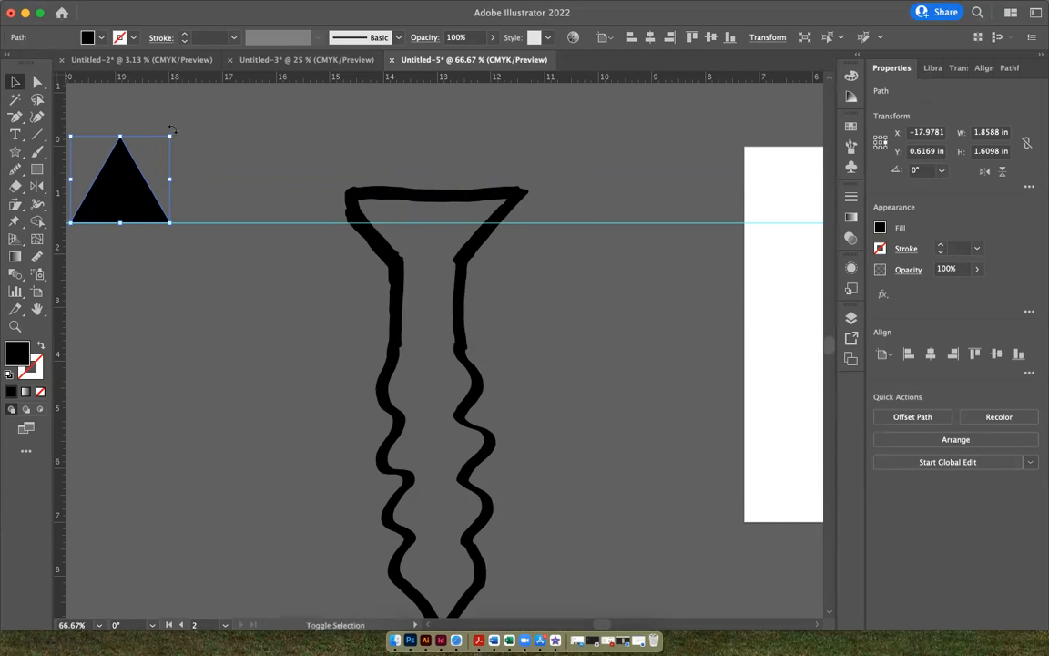
# Step: Rotate the triangle 180° to point downward and enlarge it to about 3.22 by 2.79 in beside the screw head
pyautogui.moveTo(171, 129); pyautogui.dragTo(38, 250)
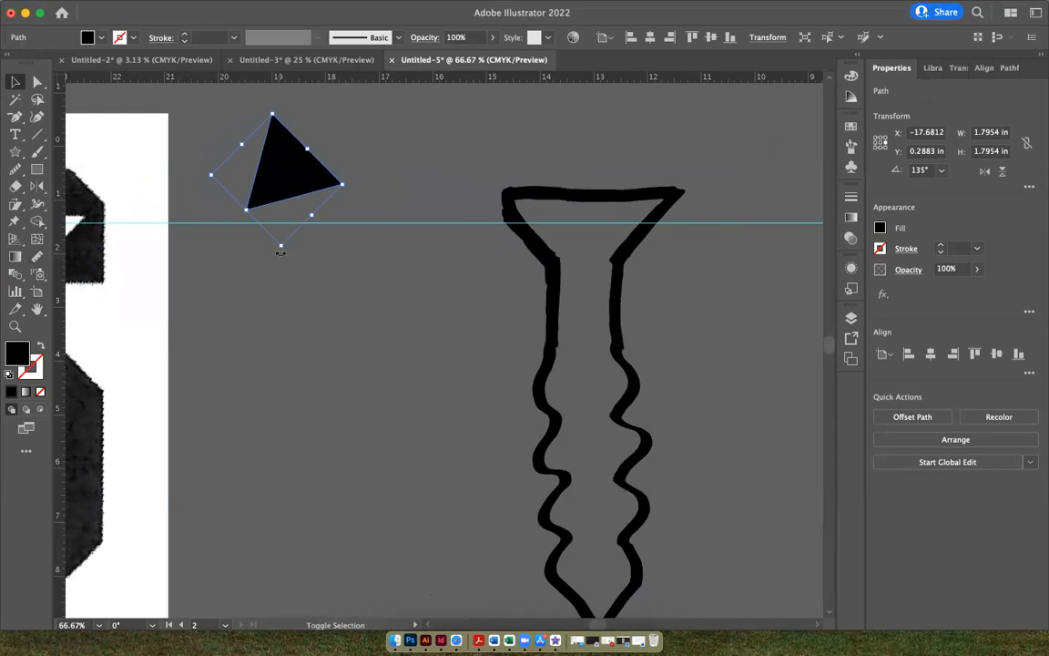
pyautogui.moveTo(281, 243); pyautogui.dragTo(331, 259)
pyautogui.moveTo(288, 173); pyautogui.dragTo(398, 238)
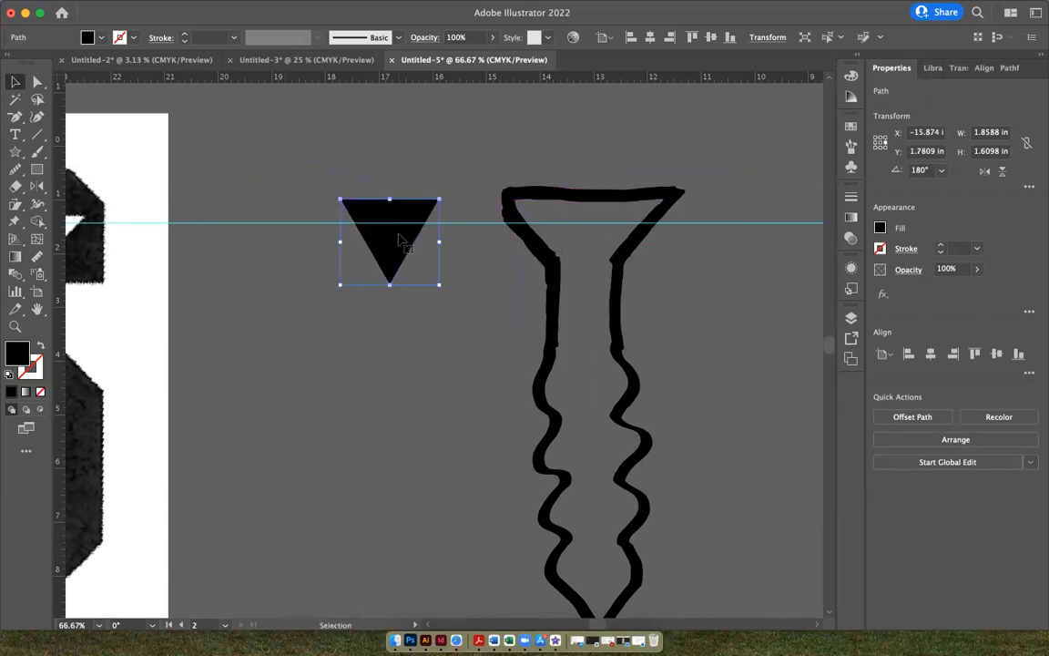
pyautogui.moveTo(340, 285); pyautogui.dragTo(267, 347)
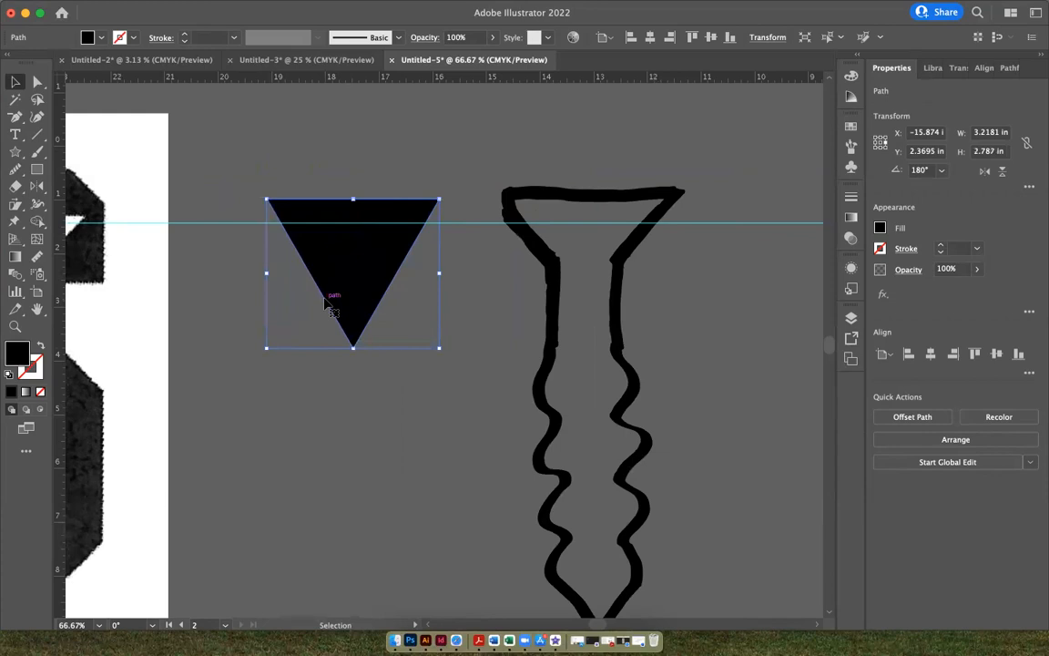
# Step: Move the black triangle up slightly to line its top edge up with the top of the traced screw head
pyautogui.hscroll(5, 330, 305)
pyautogui.scroll(-3, 330, 305)
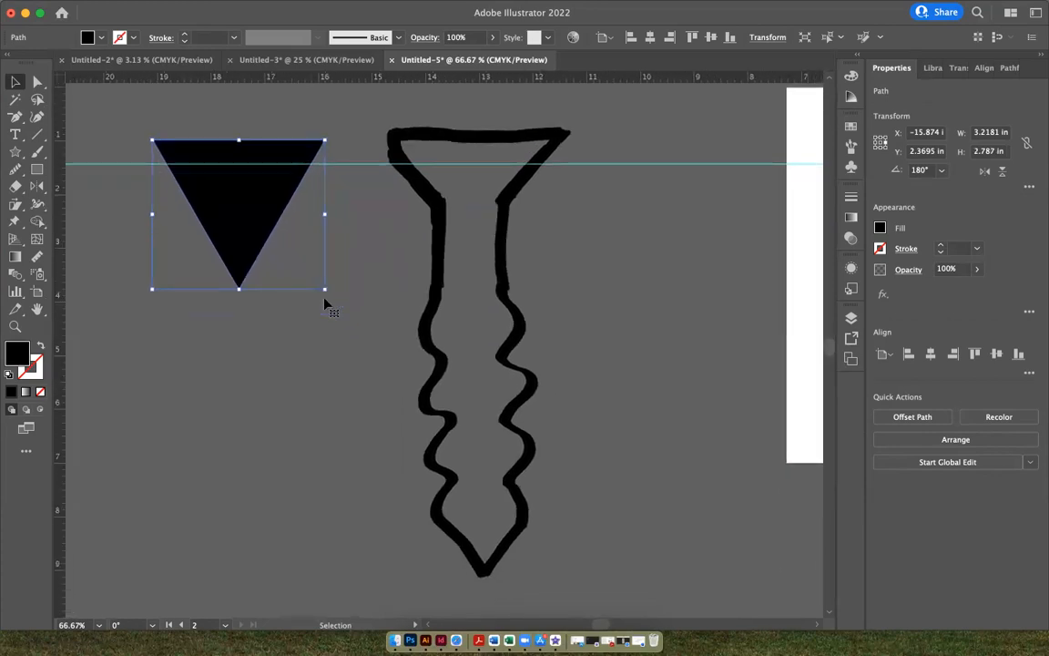
pyautogui.moveTo(231, 194); pyautogui.dragTo(233, 186)
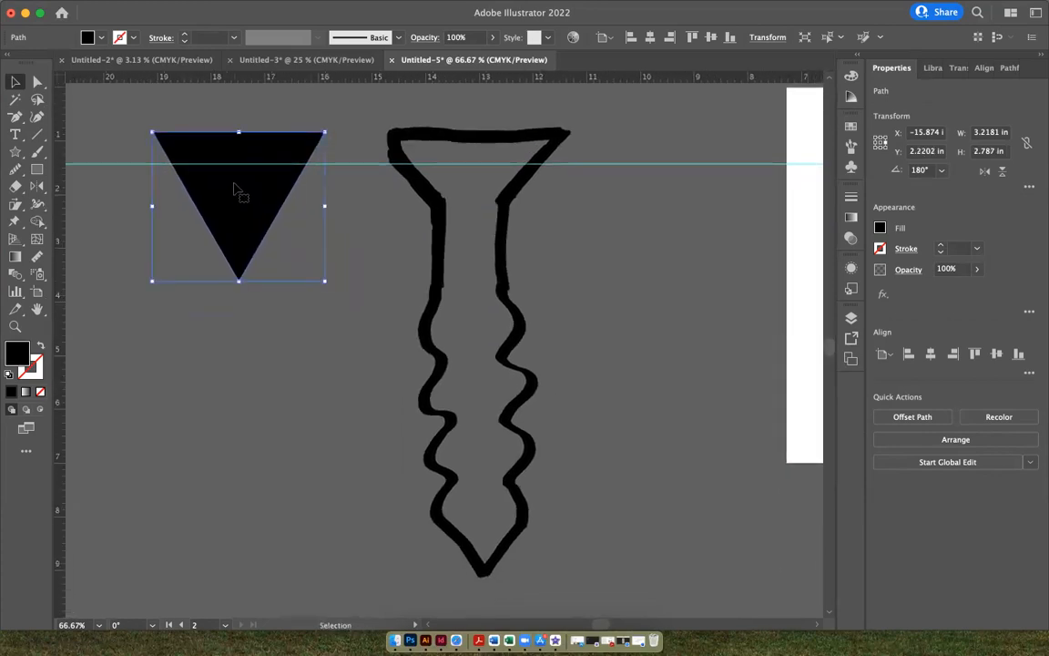
# Step: Draw a rectangle about 1.85 in wide and 5.79 in high below the triangle and raise it to overlap the triangle as the shaft
pyautogui.click(36, 171)
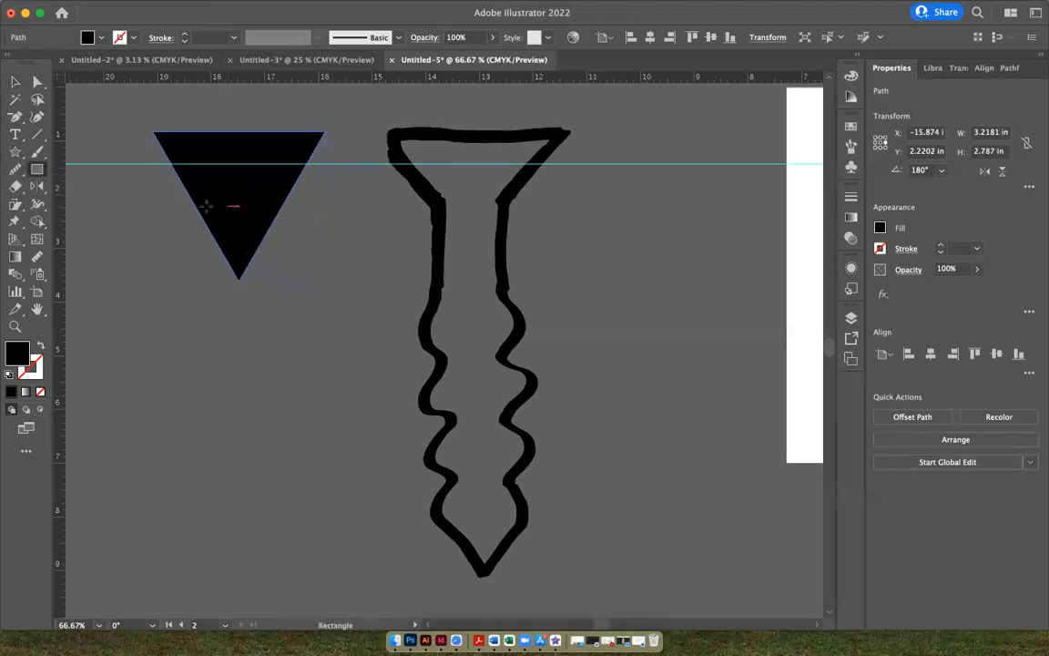
pyautogui.moveTo(188, 192)
pyautogui.mouseDown()
pyautogui.moveTo(281, 204)
pyautogui.moveTo(288, 501)
pyautogui.mouseUp()
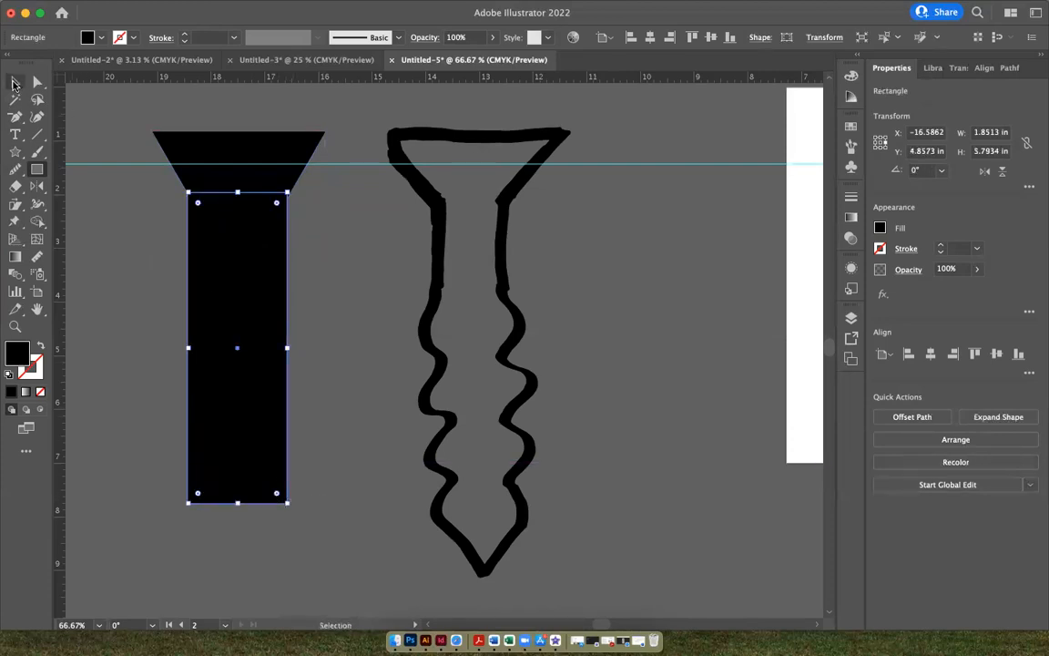
pyautogui.click(13, 82)
pyautogui.moveTo(257, 319)
pyautogui.mouseDown()
pyautogui.moveTo(304, 282)
pyautogui.moveTo(246, 314)
pyautogui.moveTo(251, 304)
pyautogui.mouseUp()
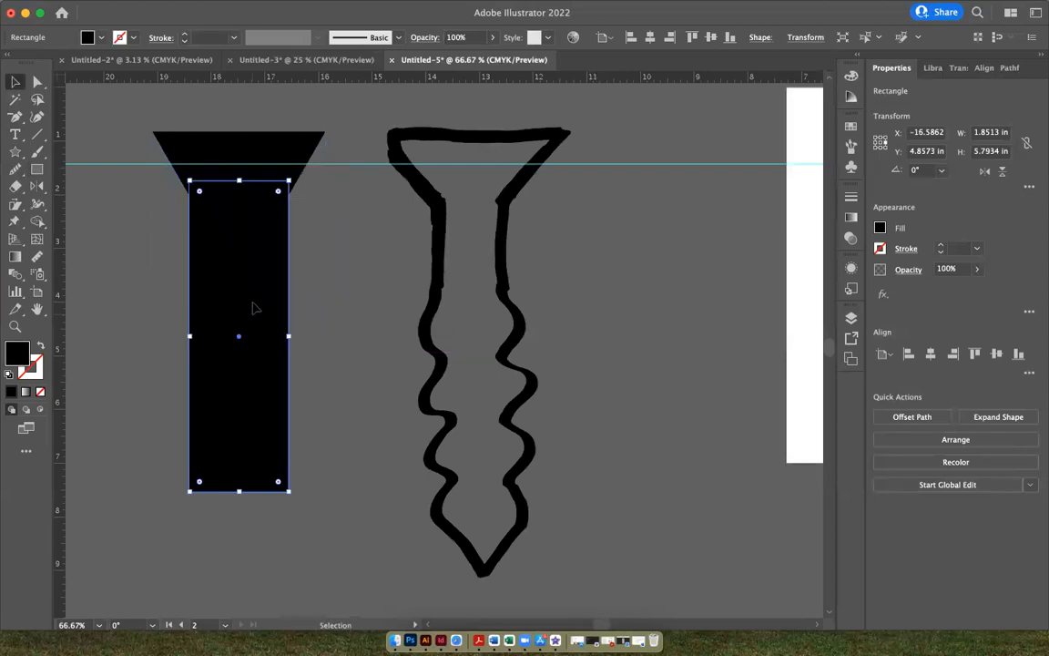
pyautogui.click(300, 307)
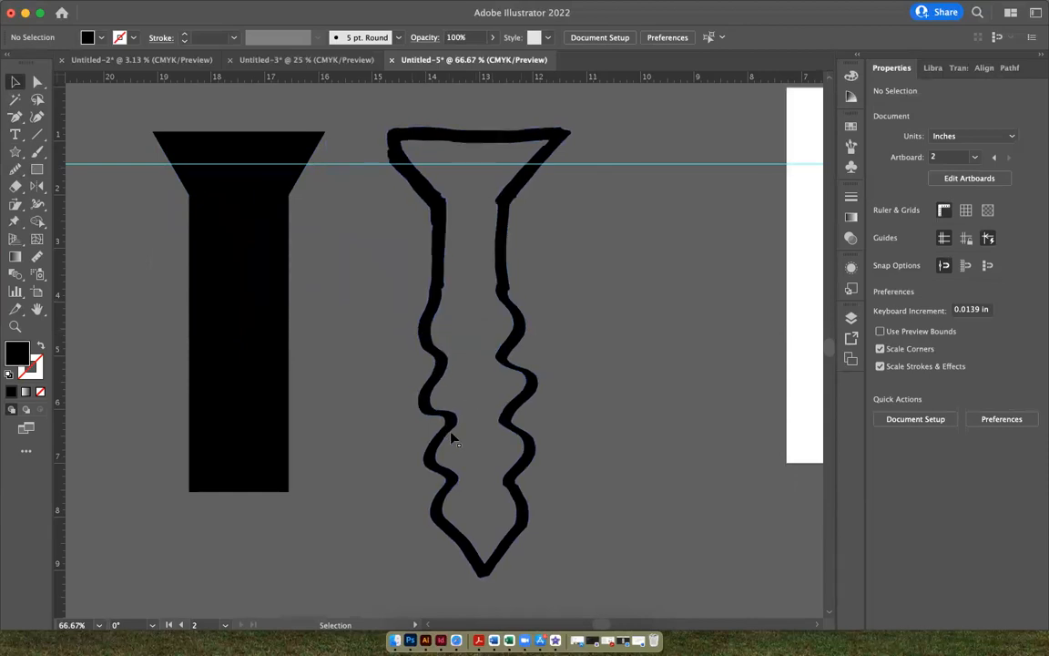
# Step: Draw an ellipse about 1.8 in wide and 1.05 in high beside the shaft and fill it with white
pyautogui.click(19, 153)
pyautogui.click(80, 170)
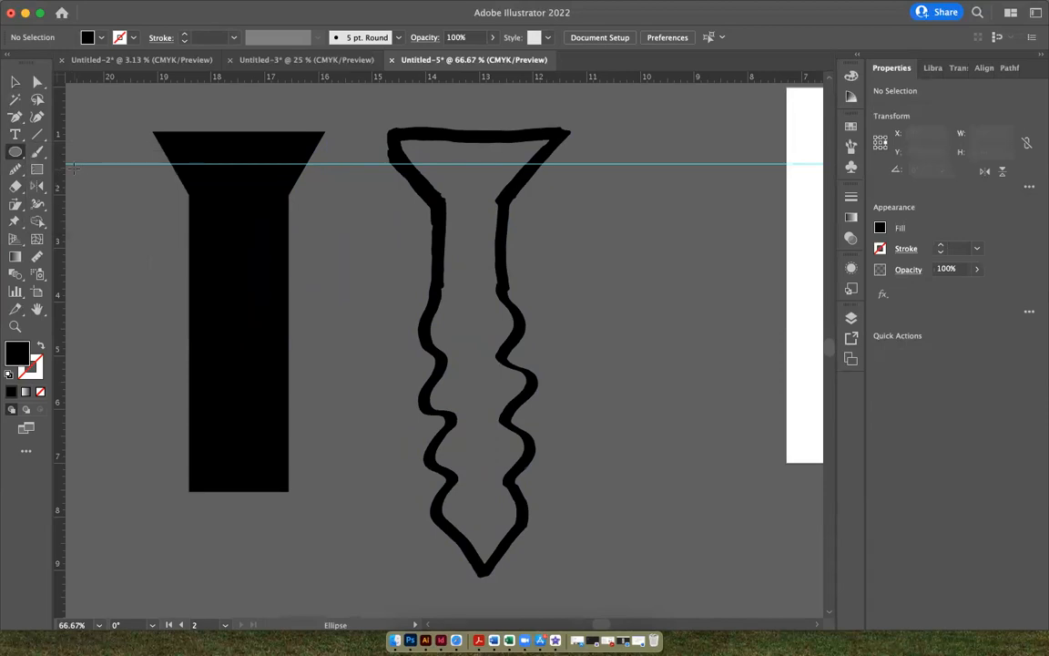
pyautogui.moveTo(92, 184); pyautogui.dragTo(128, 243)
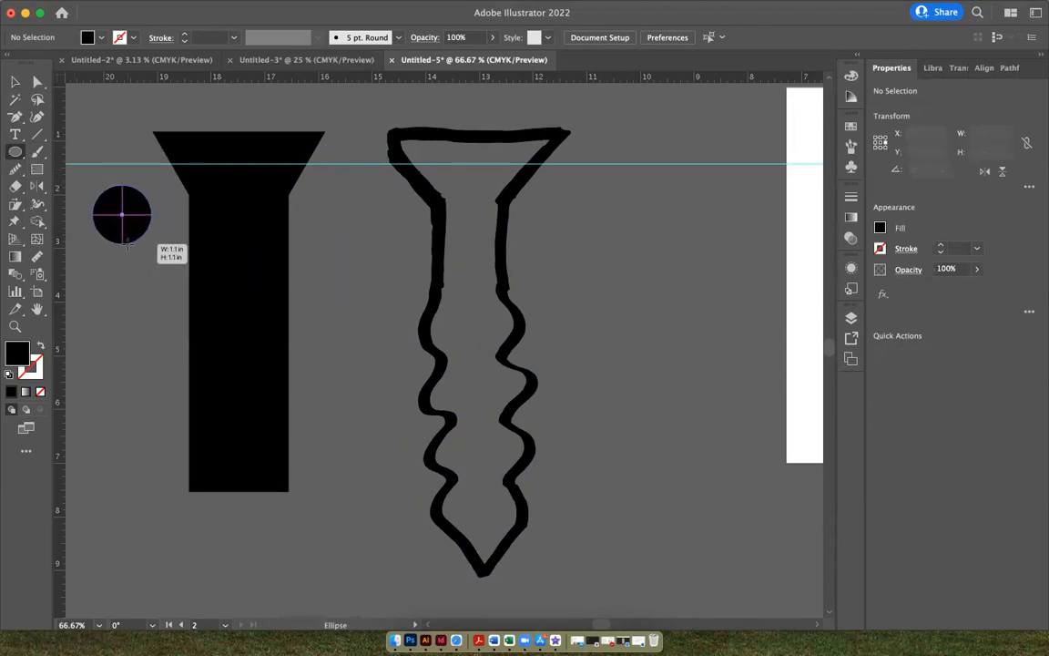
pyautogui.moveTo(128, 241); pyautogui.dragTo(377, 262)
pyautogui.press('v')
pyautogui.click(880, 228)
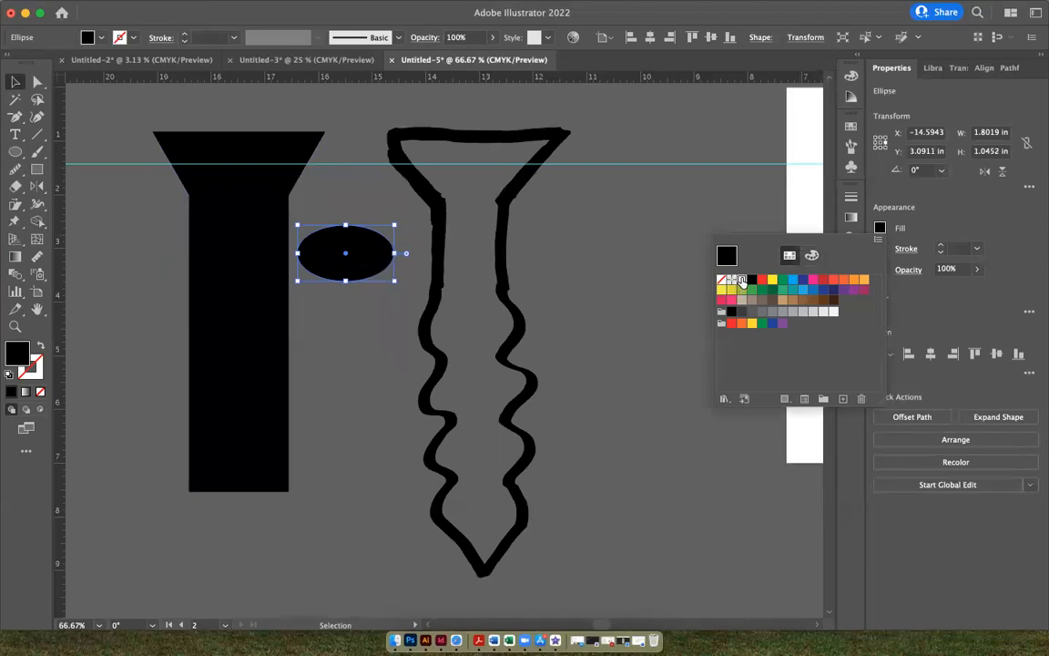
pyautogui.click(741, 278)
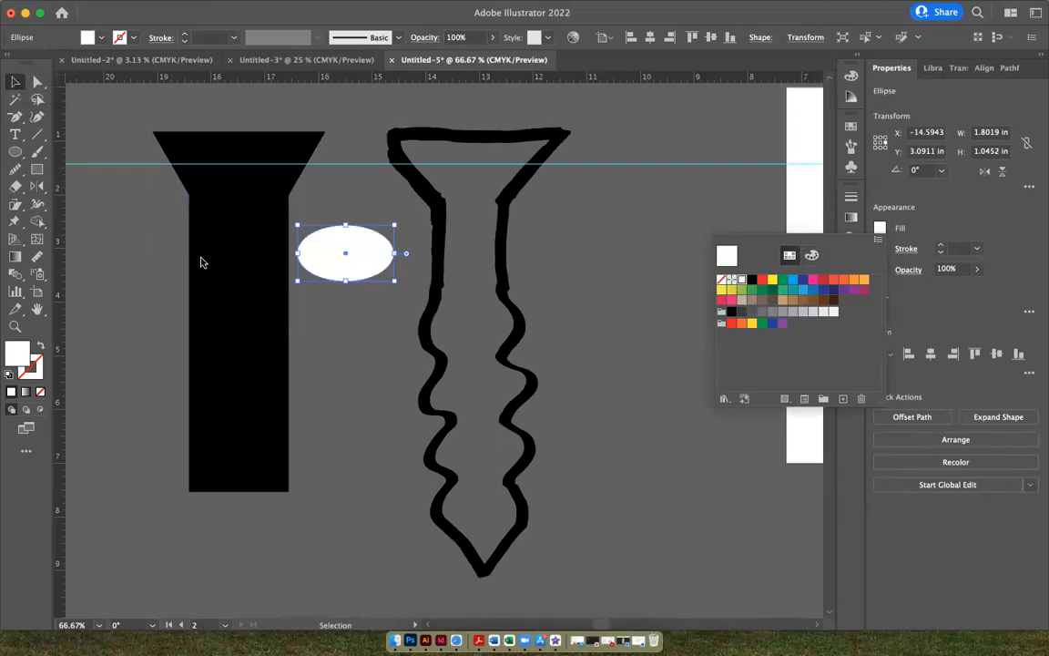
# Step: Center the white ellipse across the upper shaft and resize it to about 2.13 by 0.88 in
pyautogui.click(306, 286)
pyautogui.moveTo(297, 284); pyautogui.dragTo(238, 276)
pyautogui.click(337, 269)
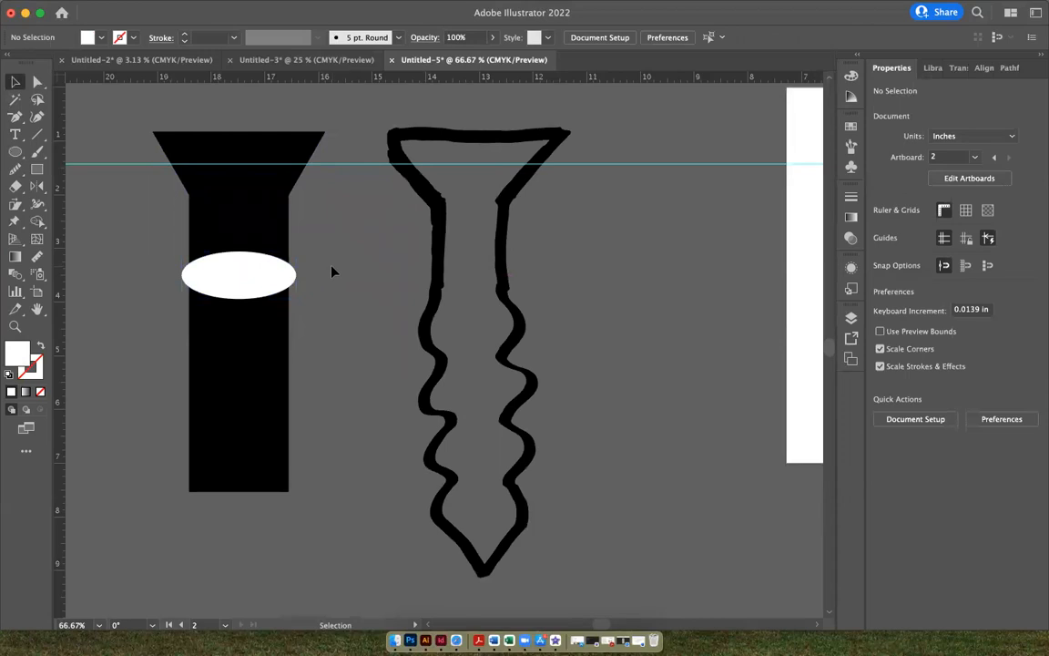
# Step: Unite the black triangle and rectangle into one screw body shape with Pathfinder, leaving out the white ellipse
pyautogui.click(305, 147)
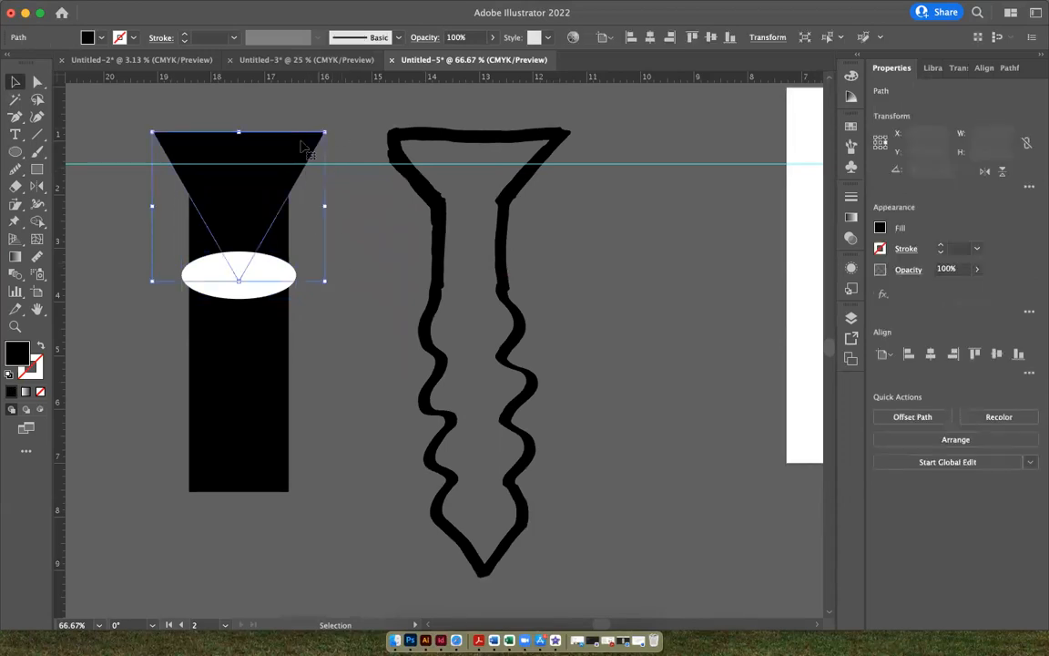
pyautogui.keyDown('shift'); pyautogui.click(267, 370); pyautogui.keyUp('shift')
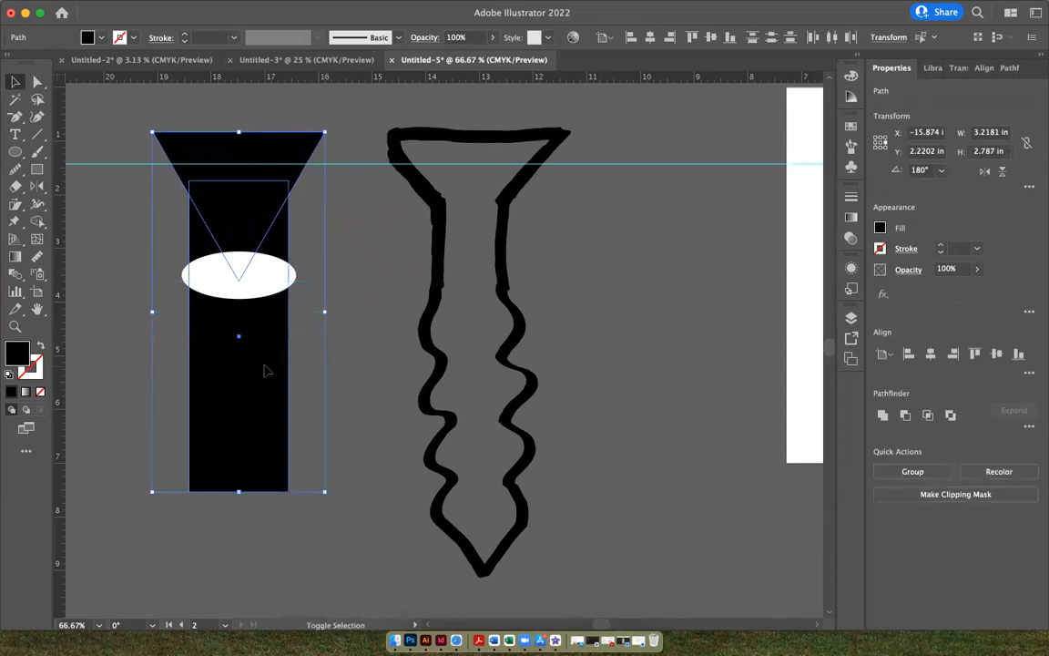
pyautogui.click(369, 319)
pyautogui.click(303, 165)
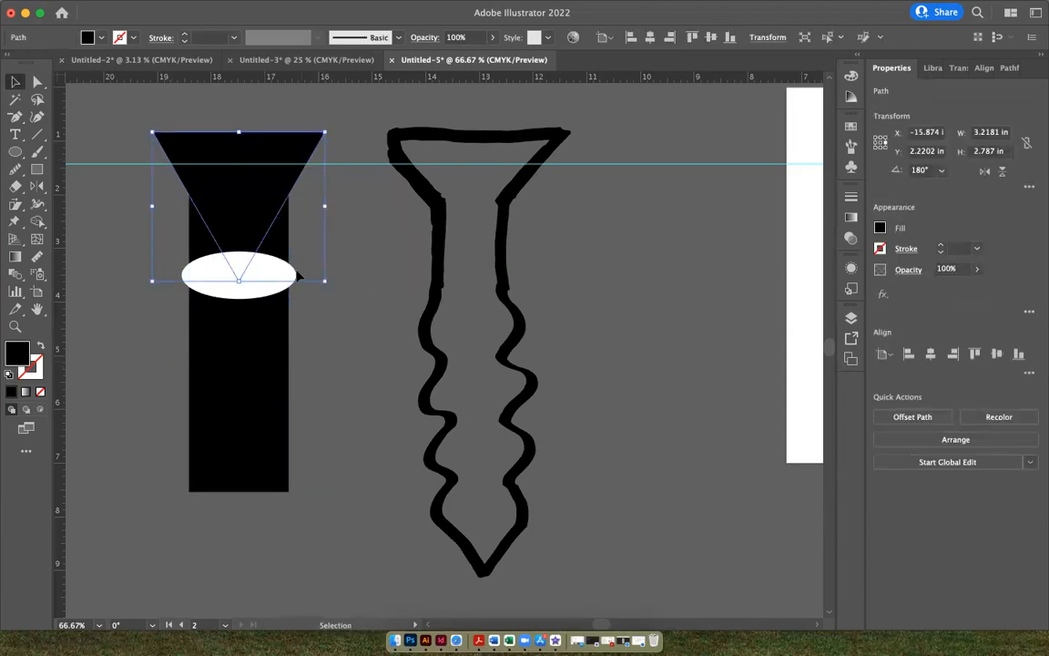
pyautogui.keyDown('shift'); pyautogui.click(271, 370); pyautogui.keyUp('shift')
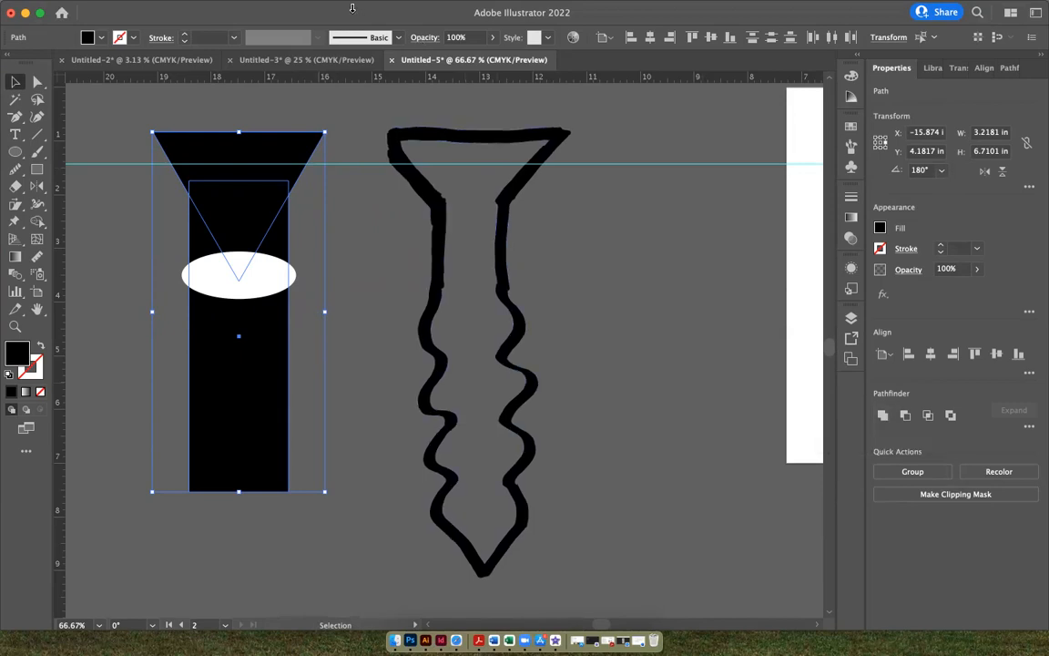
pyautogui.click(394, 9)
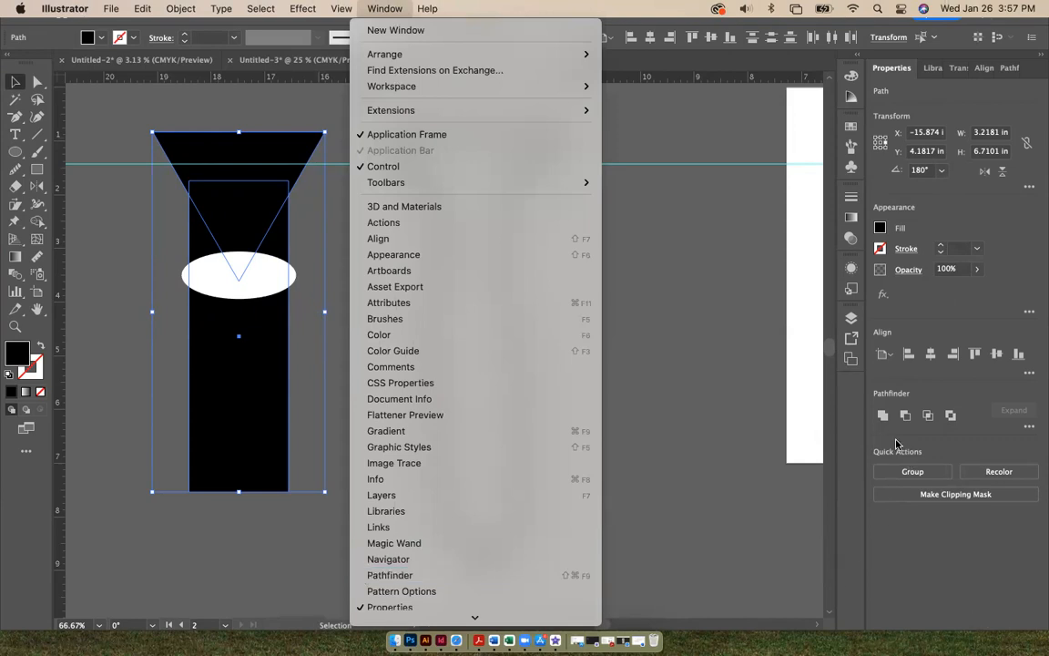
pyautogui.click(769, 503)
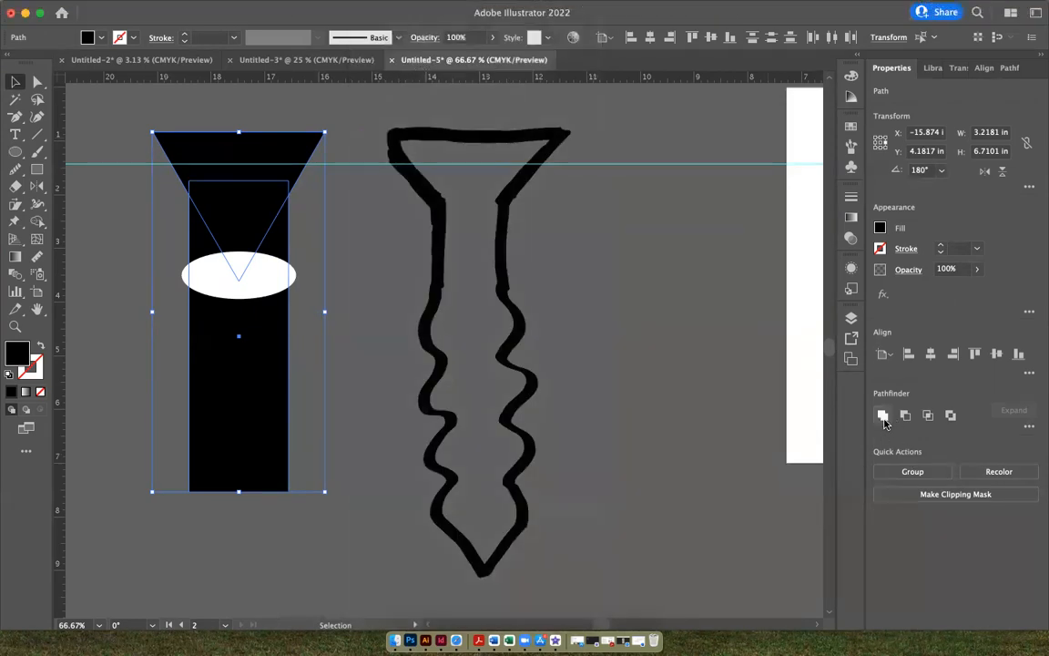
pyautogui.click(882, 417)
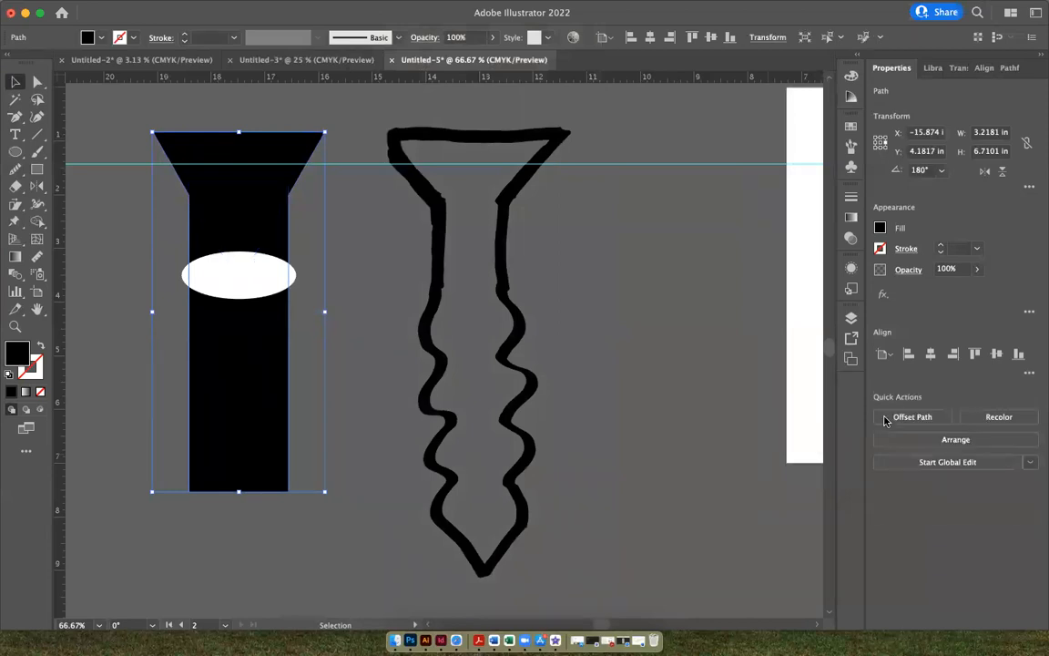
pyautogui.click(350, 512)
pyautogui.click(276, 227)
pyautogui.click(341, 203)
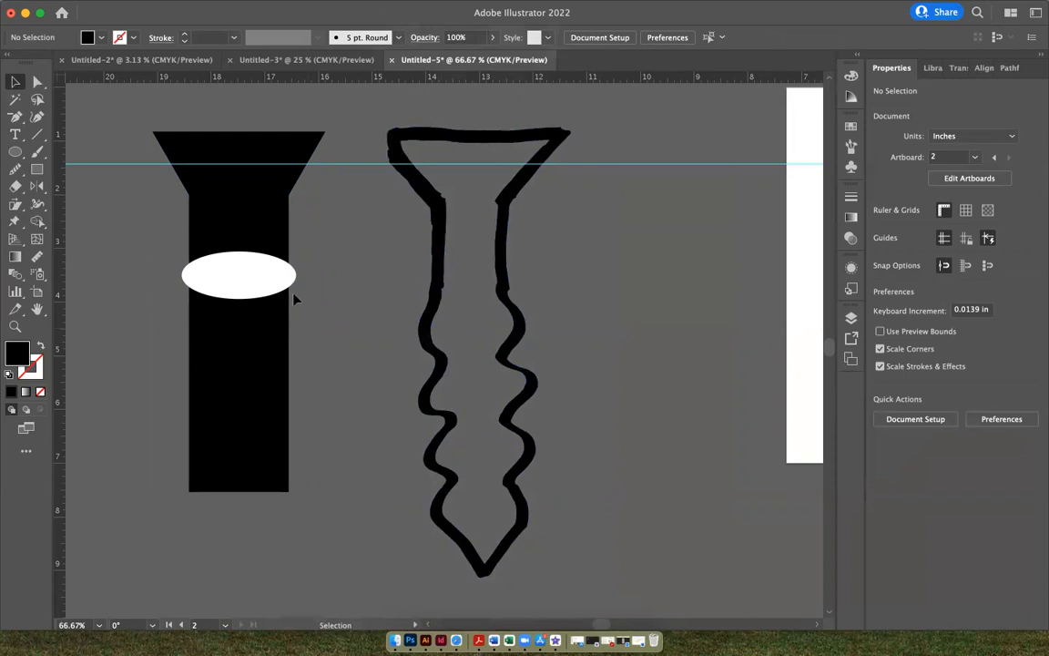
# Step: Duplicate the white ellipse three times straight down the shaft, making four evenly stacked ellipses
pyautogui.click(253, 284)
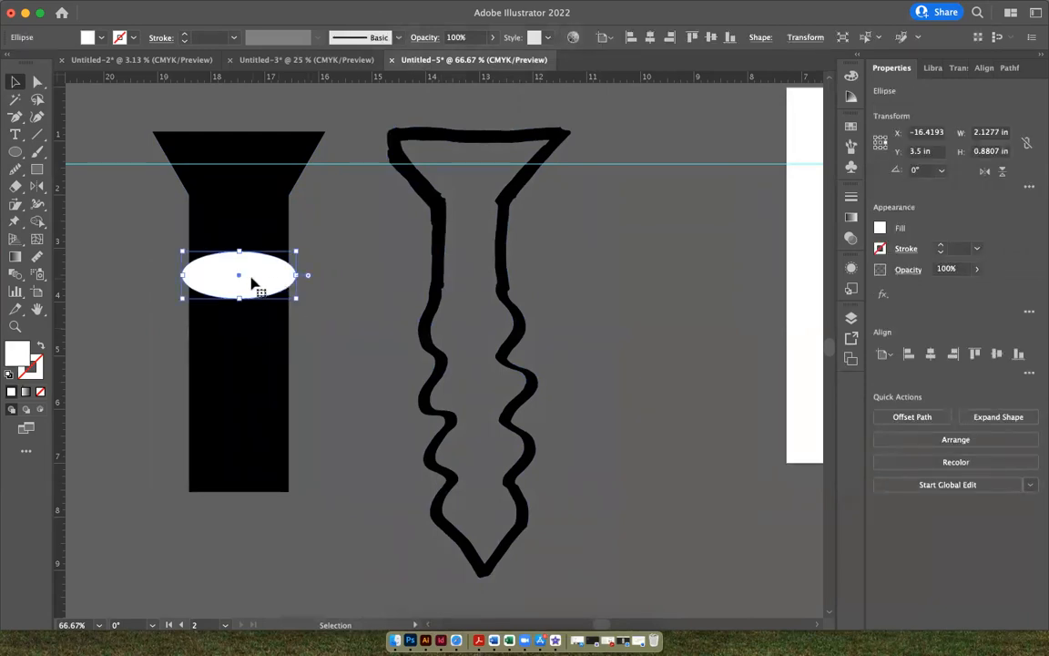
pyautogui.moveTo(253, 284); pyautogui.dragTo(258, 347)
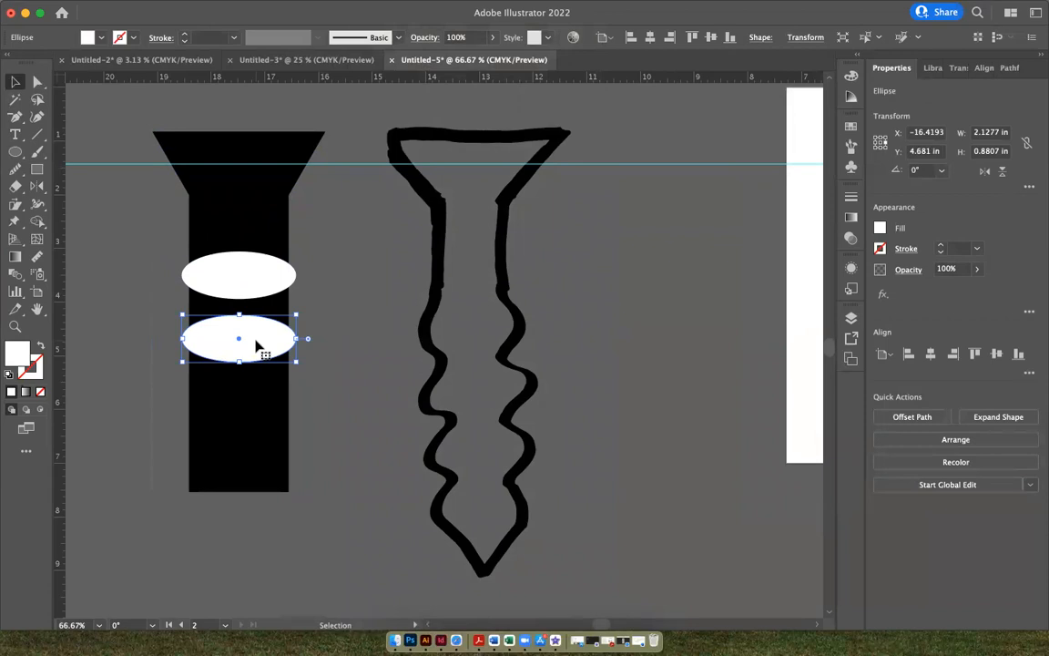
pyautogui.scroll(-1, 256, 344)
pyautogui.moveTo(256, 344); pyautogui.dragTo(256, 441)
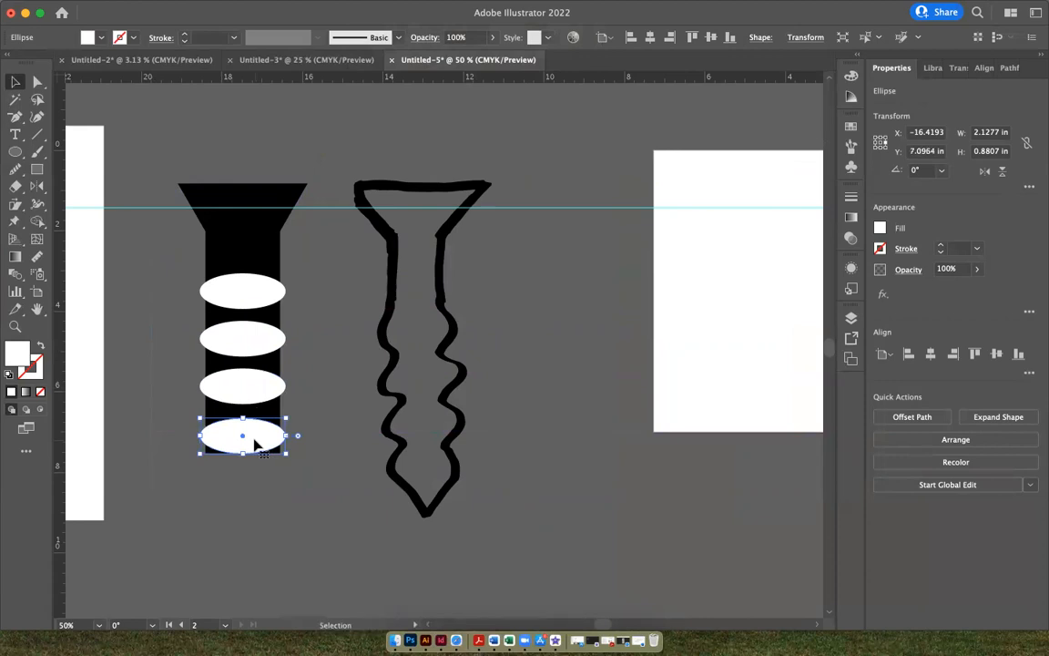
# Step: Select the four white ellipses together with the screw body and set the alignment reference to Align to Selection
pyautogui.keyDown('shift'); pyautogui.click(259, 387); pyautogui.keyUp('shift')
pyautogui.keyDown('shift'); pyautogui.click(264, 342); pyautogui.keyUp('shift')
pyautogui.keyDown('shift'); pyautogui.click(263, 293); pyautogui.keyUp('shift')
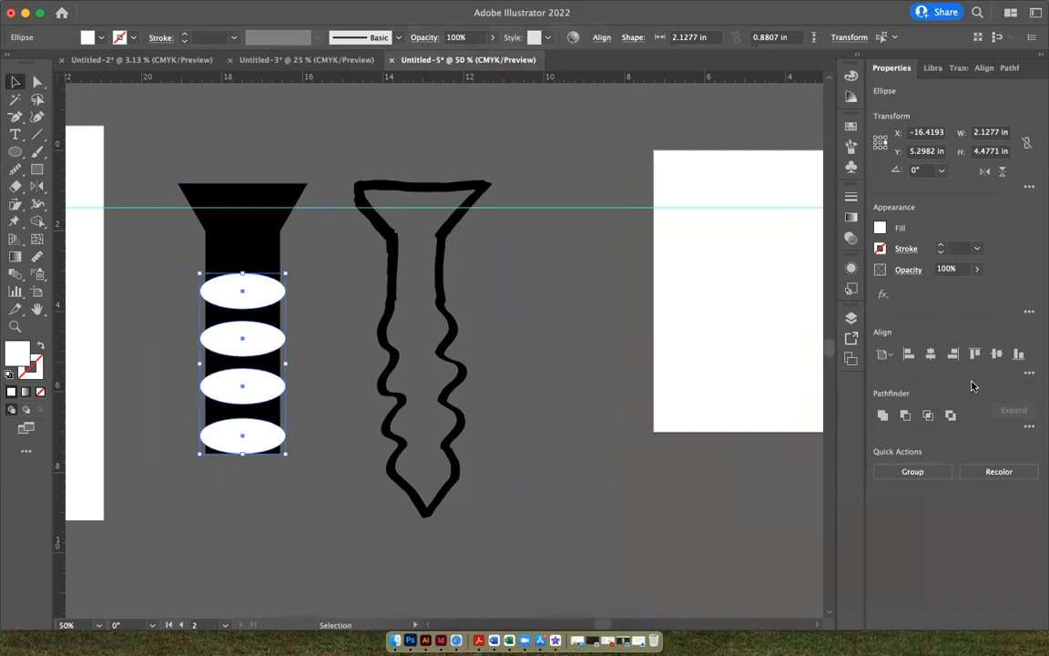
pyautogui.keyDown('shift'); pyautogui.click(257, 251); pyautogui.keyUp('shift')
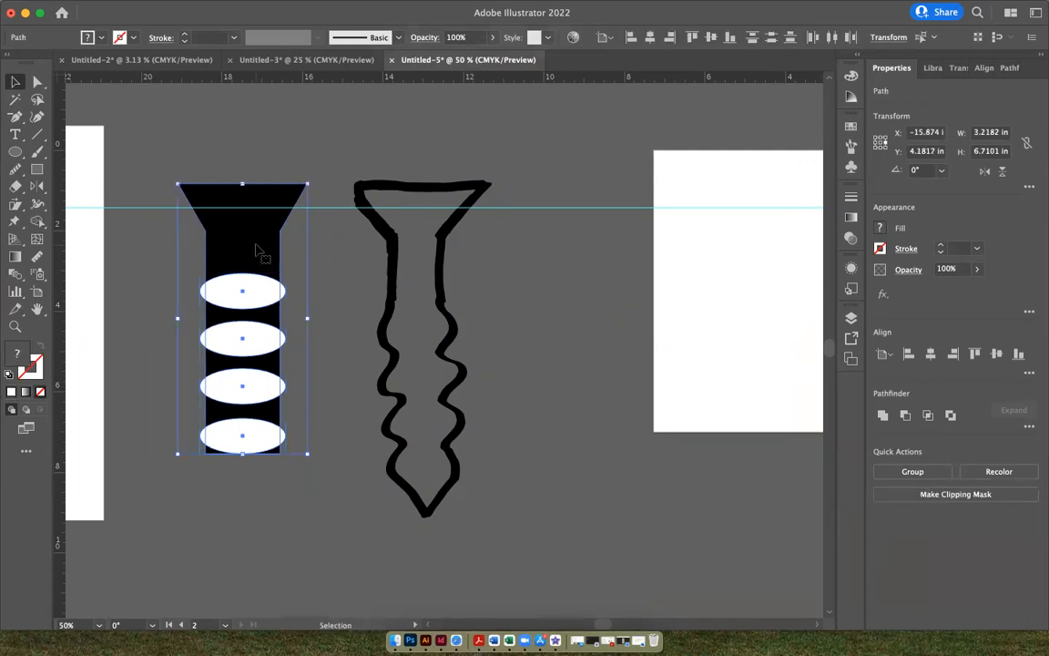
pyautogui.click(884, 354)
pyautogui.click(925, 372)
pyautogui.click(883, 354)
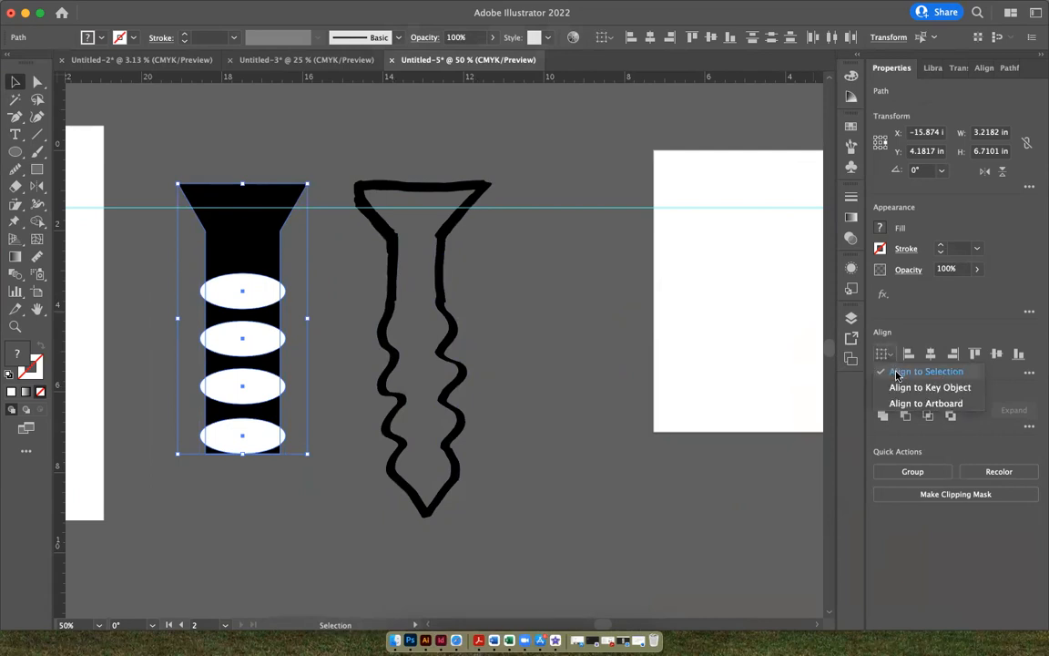
pyautogui.click(897, 373)
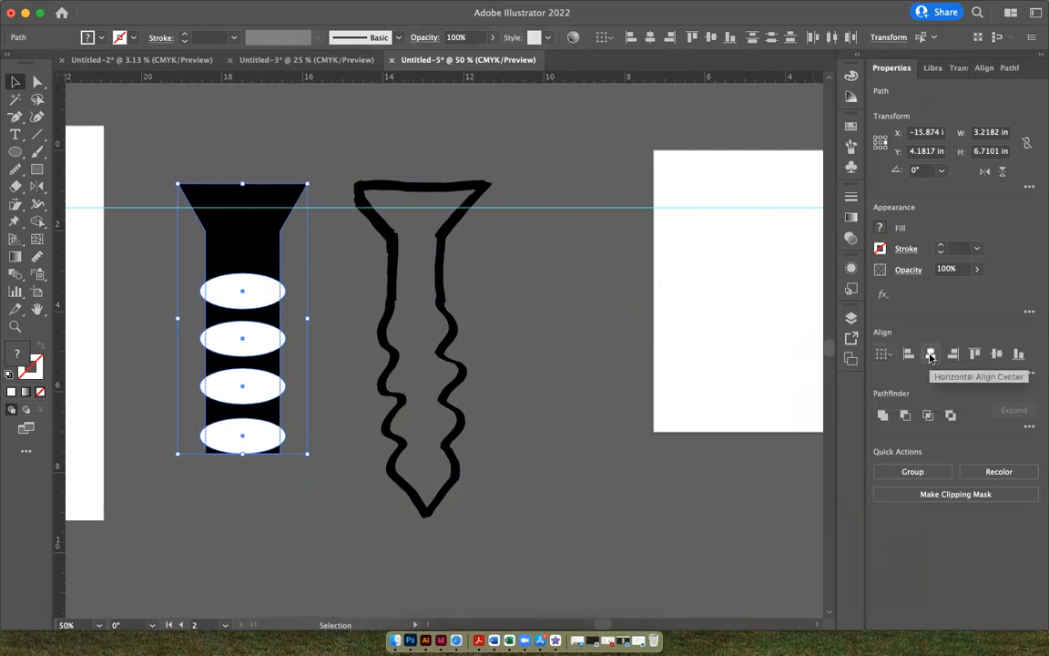
pyautogui.click(314, 428)
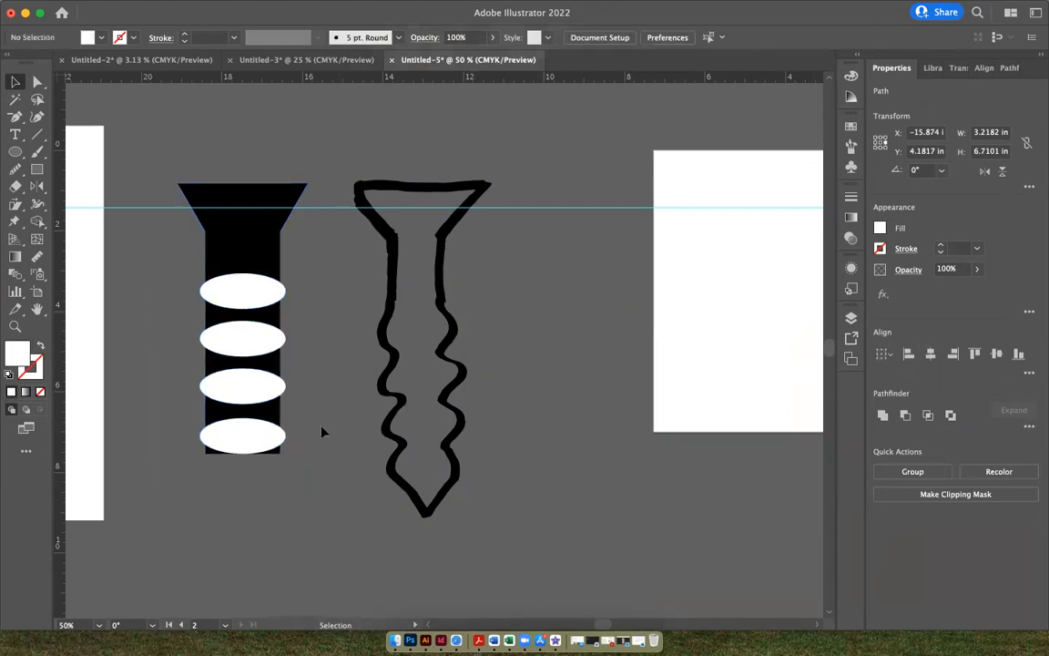
# Step: Group the four white ellipses and try to distribute them vertically by their centers
pyautogui.click(261, 430)
pyautogui.keyDown('shift'); pyautogui.click(259, 386); pyautogui.keyUp('shift')
pyautogui.keyDown('shift'); pyautogui.click(264, 335); pyautogui.keyUp('shift')
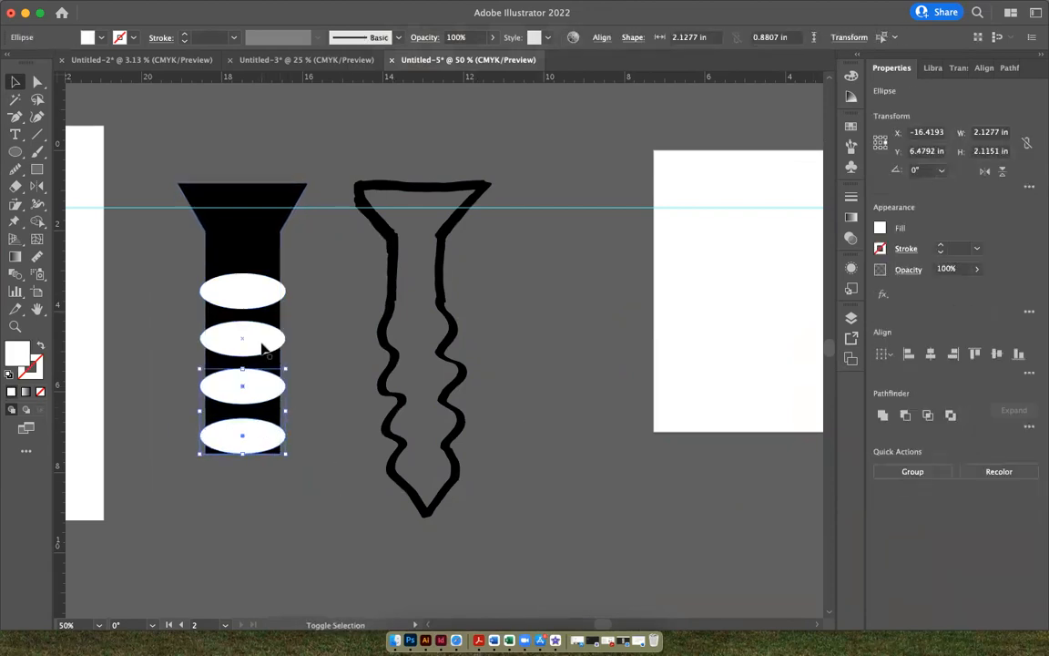
pyautogui.keyDown('shift'); pyautogui.click(257, 292); pyautogui.keyUp('shift')
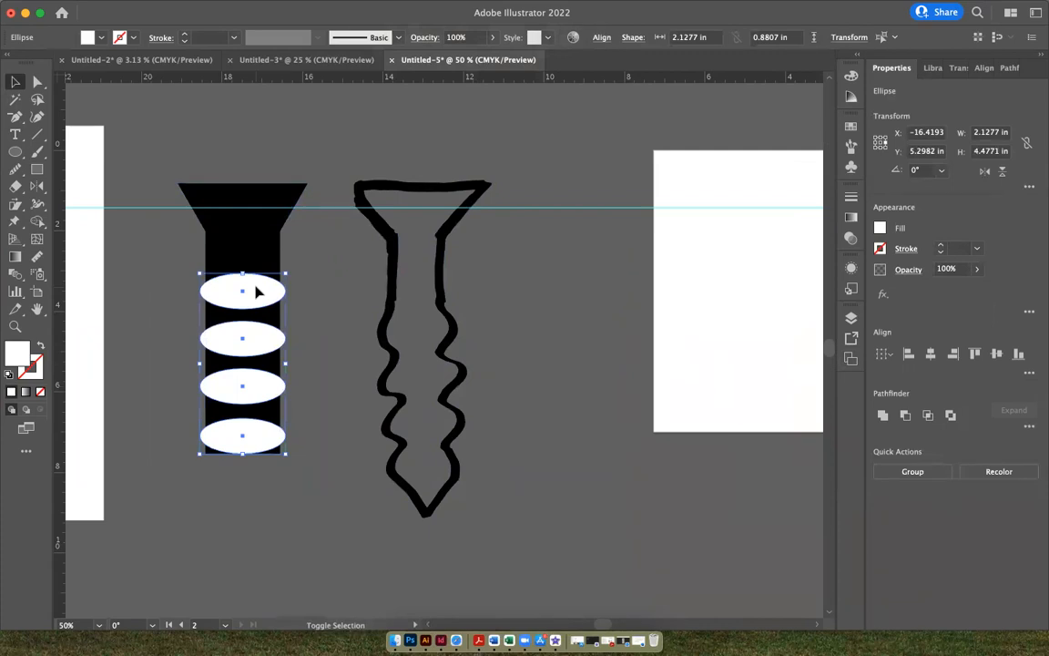
pyautogui.press('super+g')
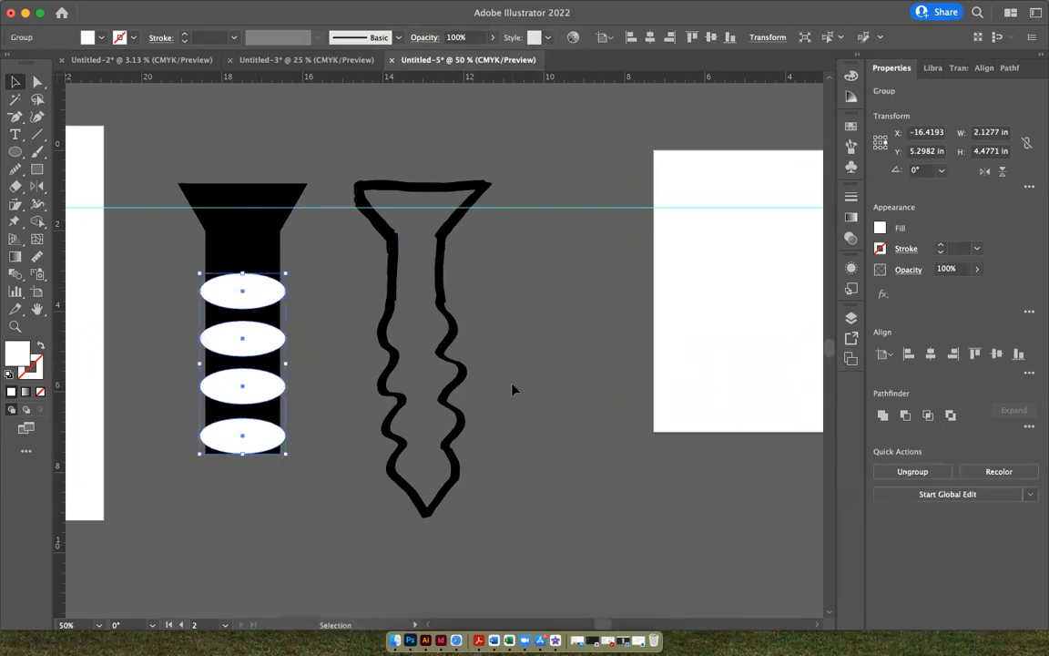
pyautogui.click(1030, 374)
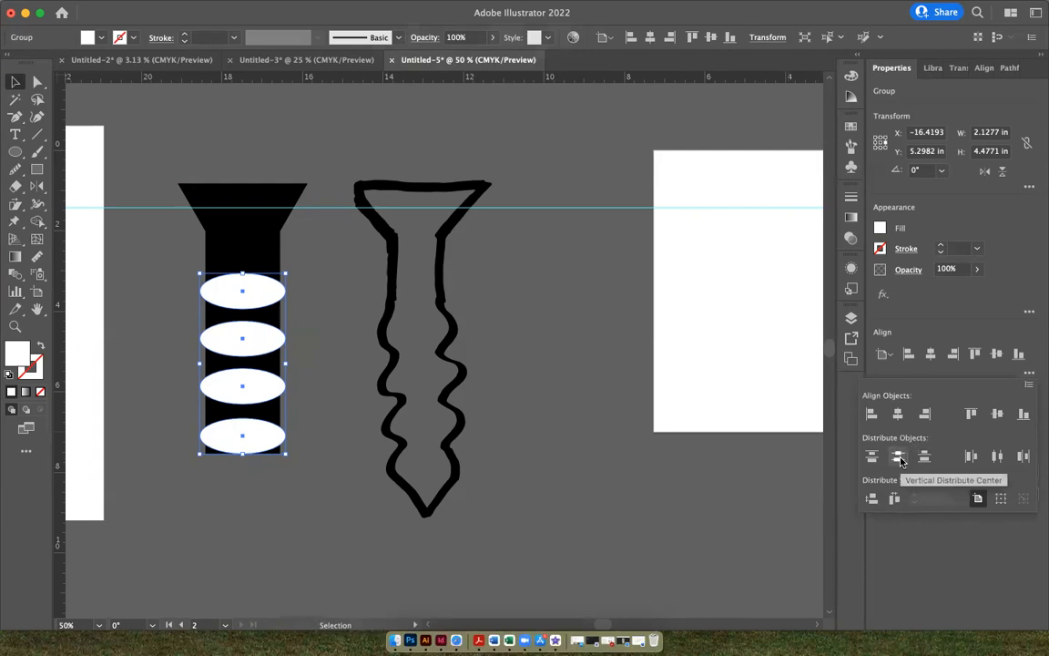
pyautogui.click(900, 460)
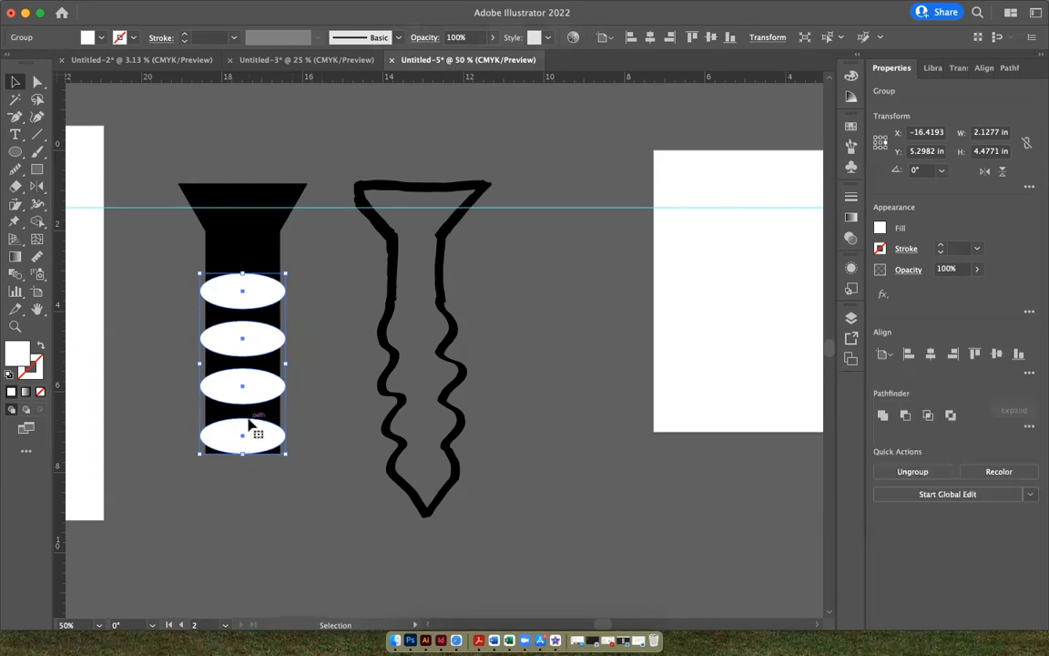
pyautogui.click(310, 460)
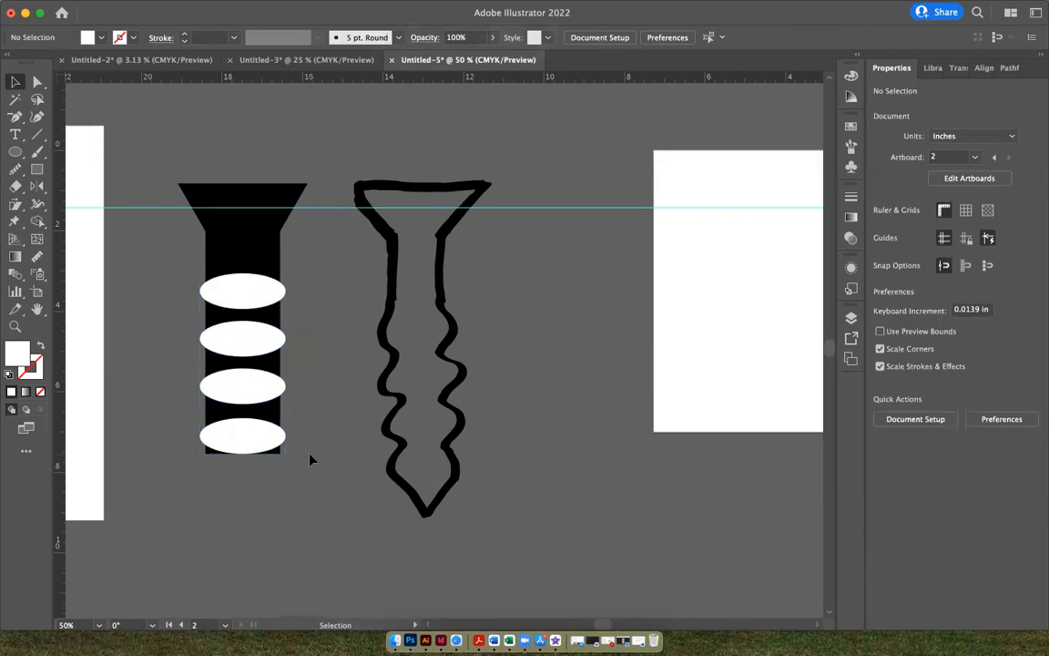
# Step: Ungroup the four white ellipses and select only the bottom one
pyautogui.click(257, 436)
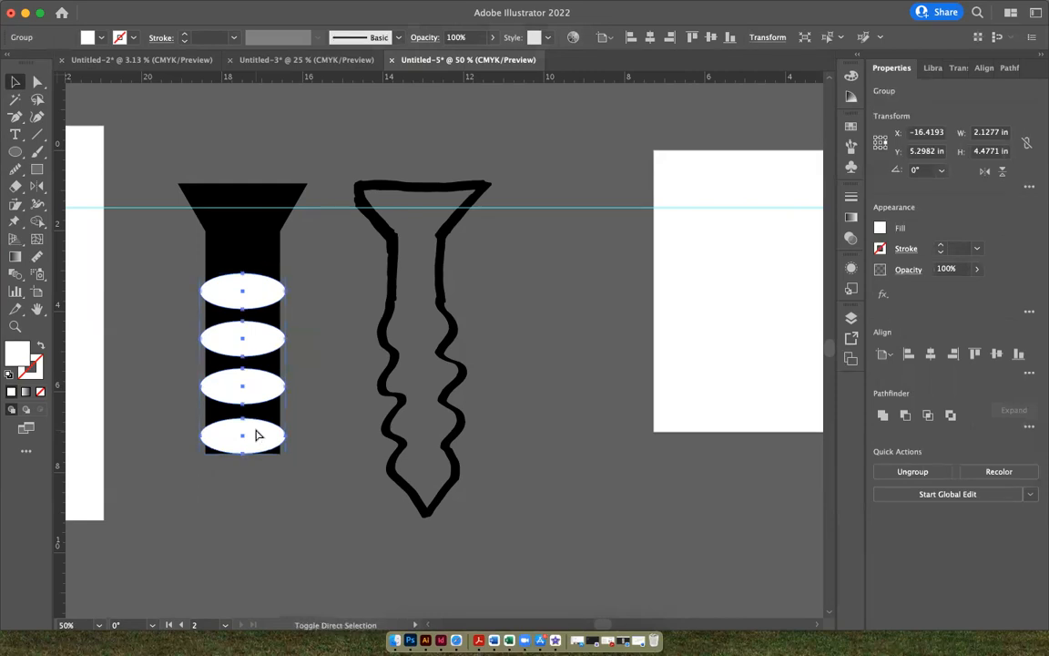
pyautogui.press('super+shift+g')
pyautogui.click(333, 404)
pyautogui.click(275, 433)
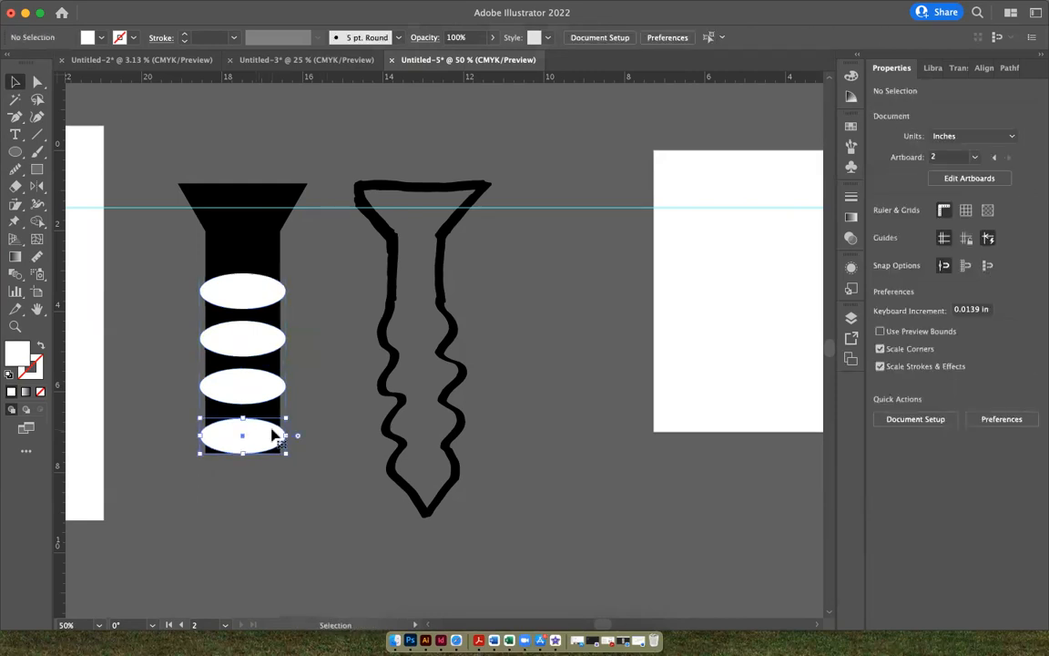
# Step: Select all four white ellipses and distribute them vertically by their centers
pyautogui.keyDown('shift'); pyautogui.click(262, 373); pyautogui.keyUp('shift')
pyautogui.keyDown('shift'); pyautogui.click(264, 340); pyautogui.keyUp('shift')
pyautogui.keyDown('shift'); pyautogui.click(262, 286); pyautogui.keyUp('shift')
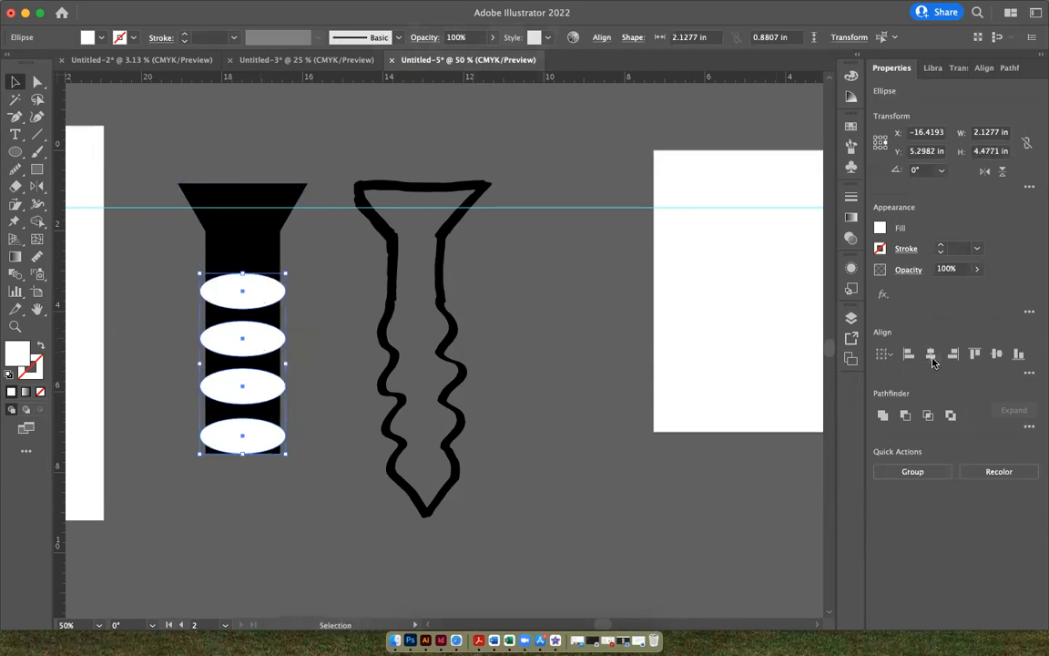
pyautogui.click(1030, 373)
pyautogui.click(899, 454)
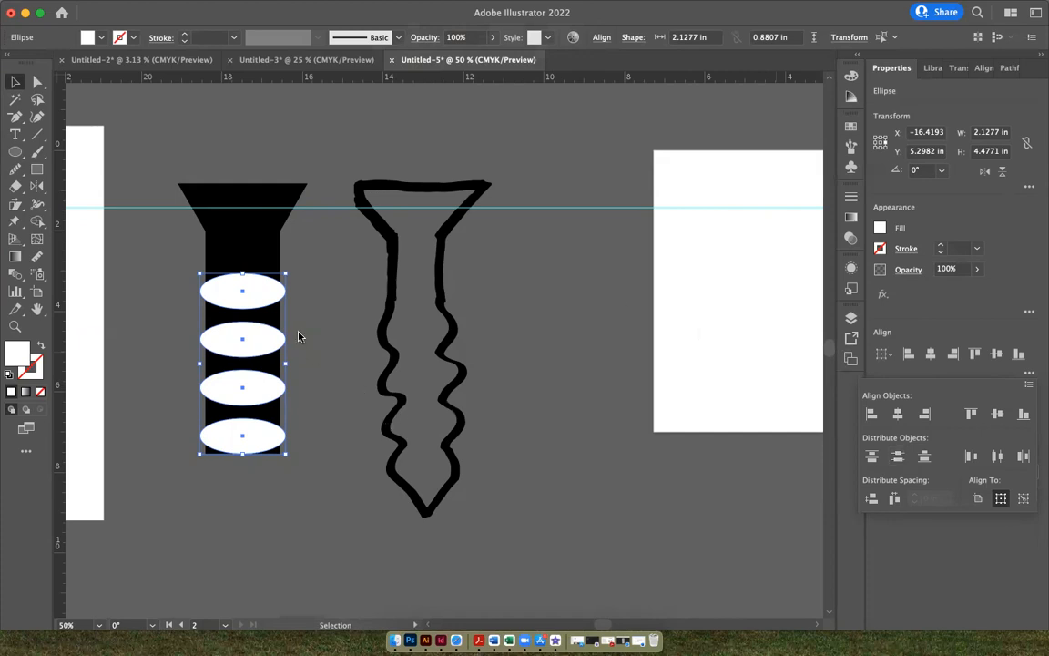
# Step: Nudge the four ellipses up together to a Y position of about 5.21 in and deselect them
pyautogui.press('Up')
pyautogui.press('Up')
pyautogui.press('Up')
pyautogui.press('Up')
pyautogui.press('Up')
pyautogui.press('Up')
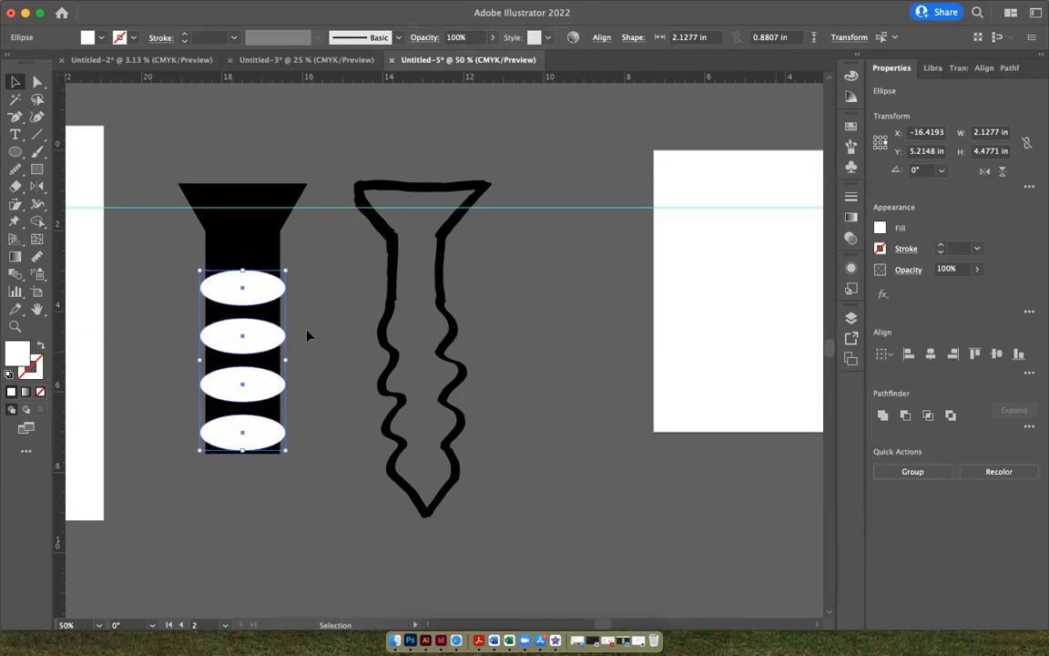
pyautogui.hscroll(-1, 307, 336)
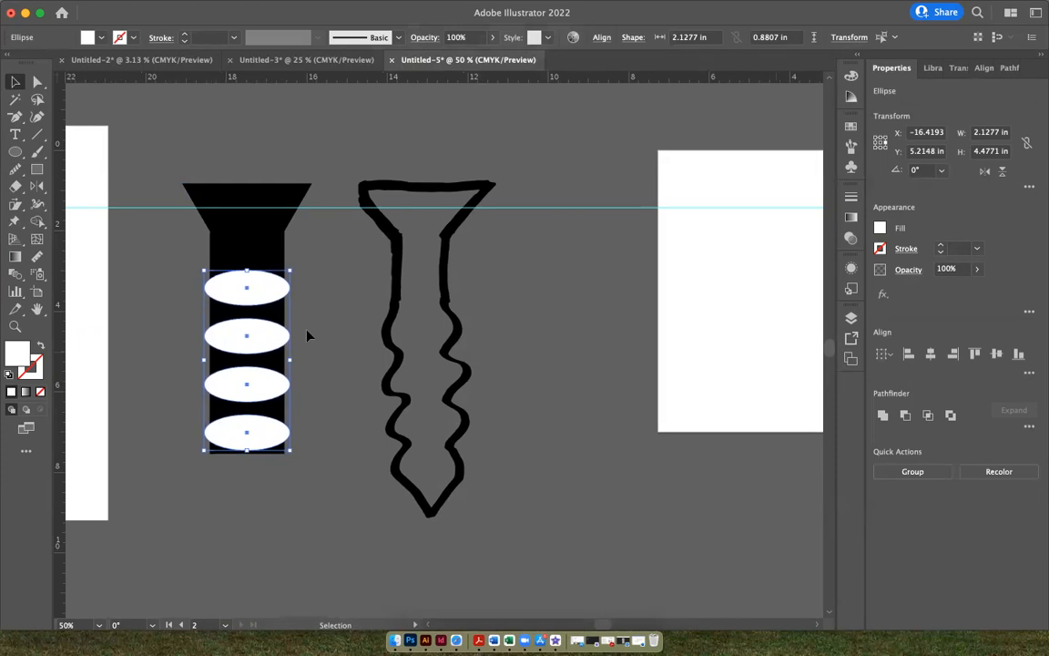
pyautogui.click(307, 336)
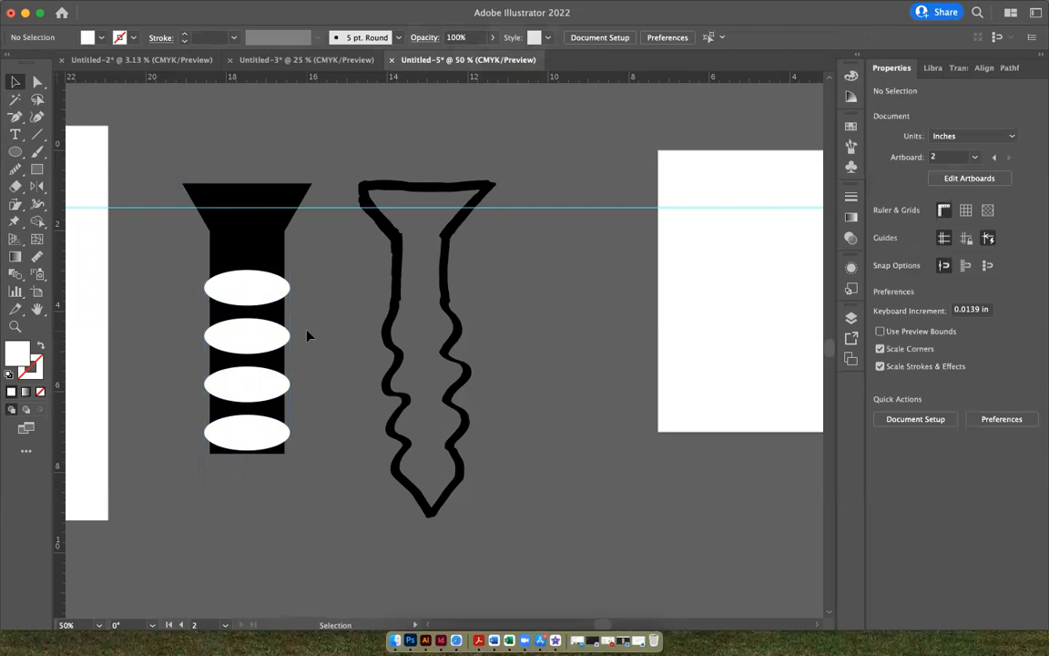
# Step: Try subtracting the four ellipses from the black screw body with Minus Front, and undo the cut
pyautogui.click(259, 287)
pyautogui.keyDown('shift'); pyautogui.click(260, 338); pyautogui.keyUp('shift')
pyautogui.keyDown('shift'); pyautogui.click(273, 386); pyautogui.keyUp('shift')
pyautogui.keyDown('shift'); pyautogui.click(273, 431); pyautogui.keyUp('shift')
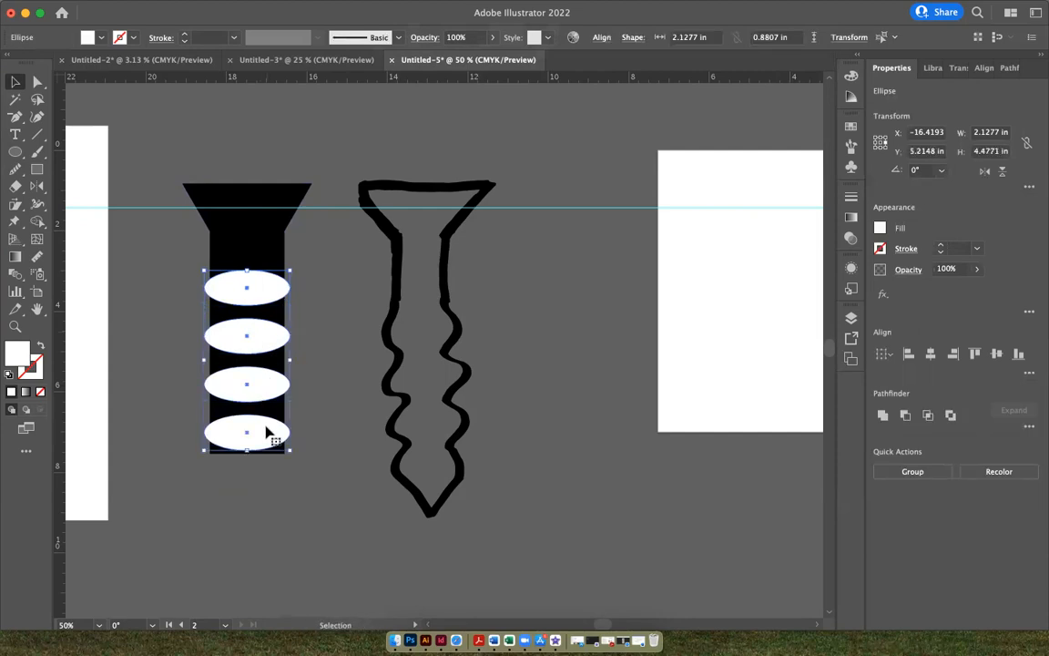
pyautogui.keyDown('shift'); pyautogui.click(263, 252); pyautogui.keyUp('shift')
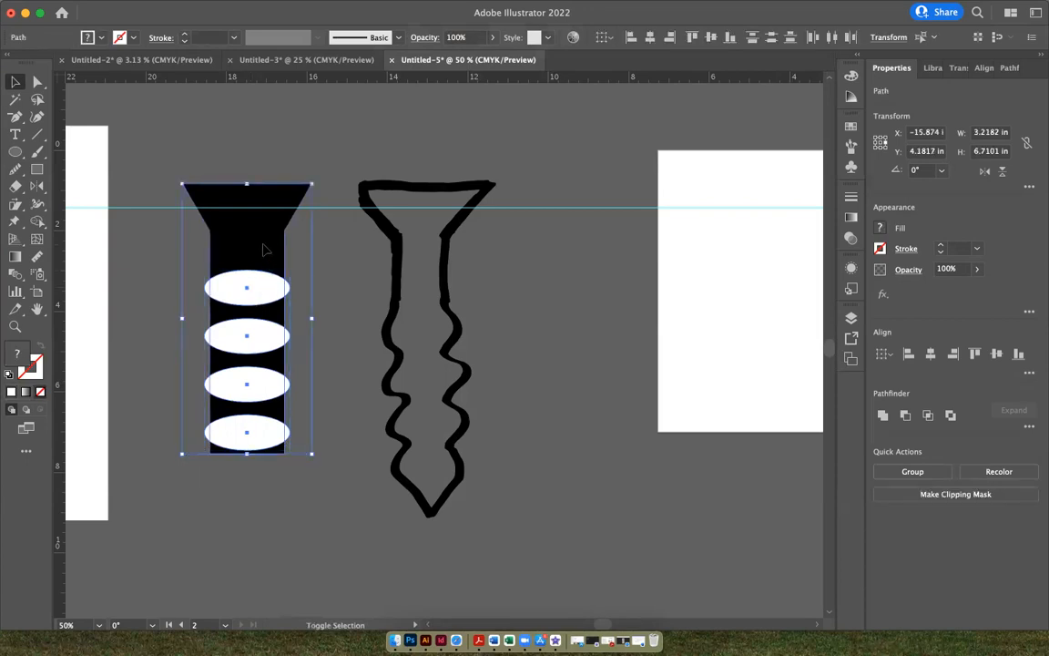
pyautogui.click(906, 416)
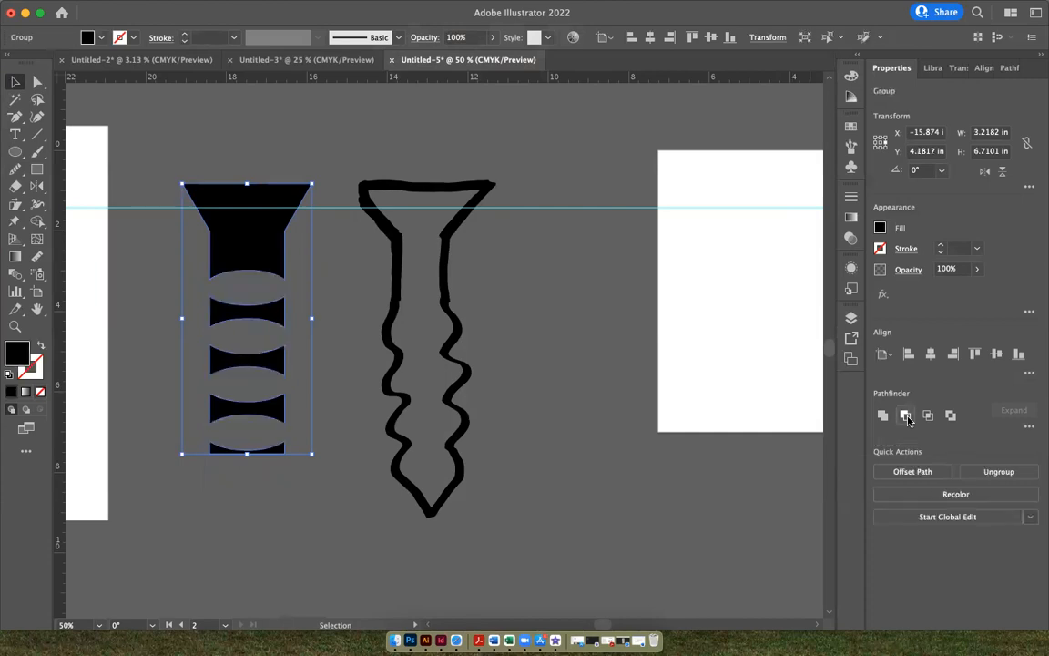
pyautogui.press('super+z')
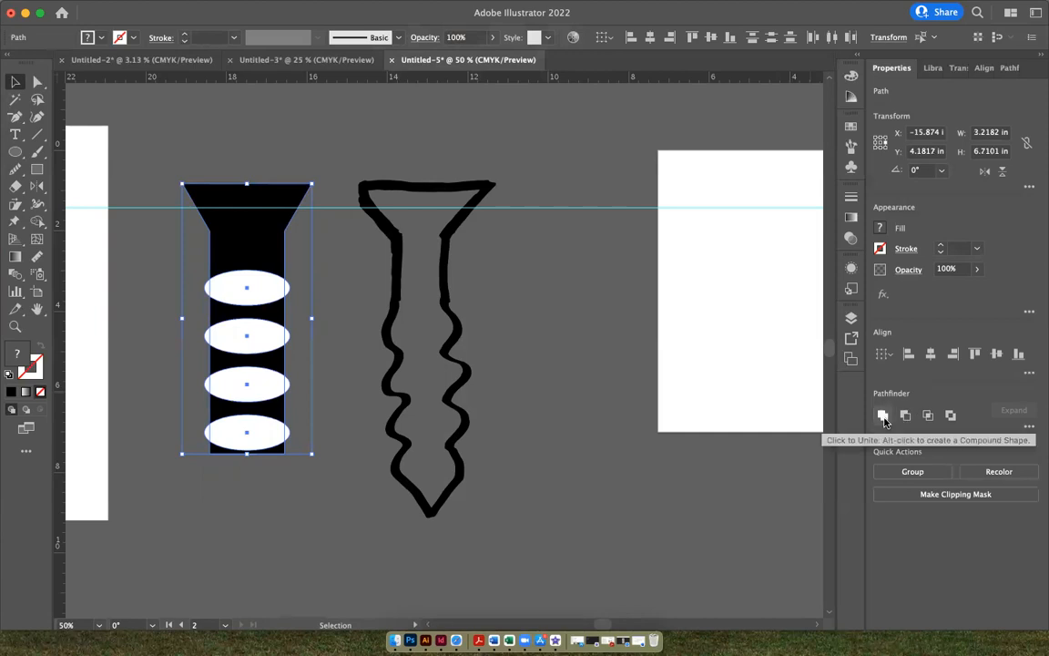
# Step: Try uniting the four ellipses with the screw body, undo the merge and deselect everything
pyautogui.click(882, 416)
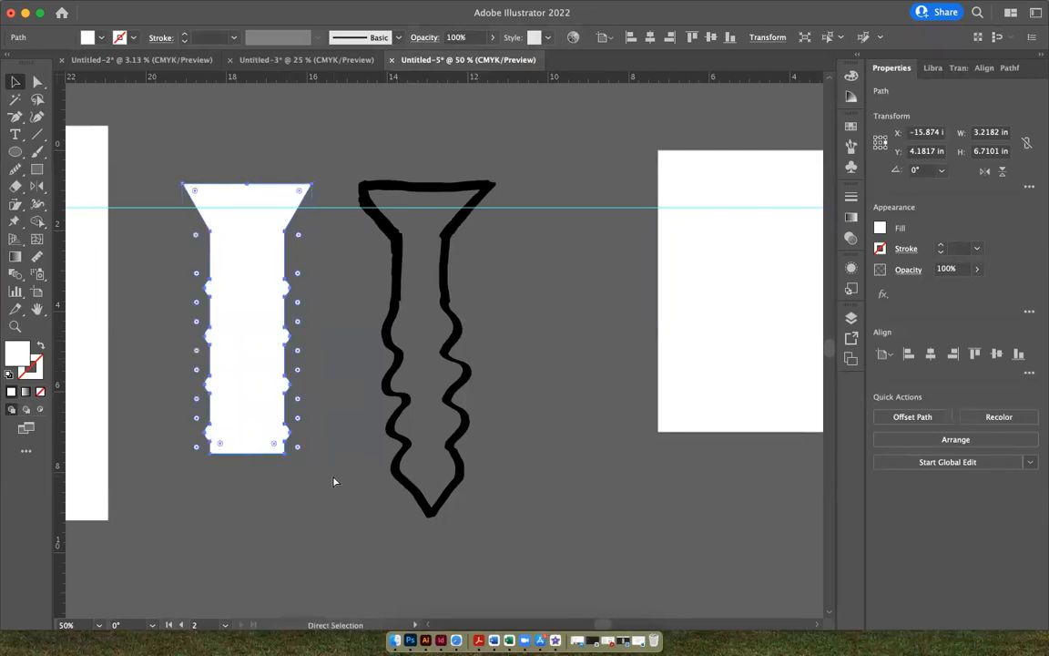
pyautogui.press('super+8')
pyautogui.click(311, 461)
# Step: Select the four ellipses and stretch them upward together until each is about 1.03 in tall
pyautogui.click(276, 439)
pyautogui.keyDown('shift'); pyautogui.click(276, 373); pyautogui.keyUp('shift')
pyautogui.keyDown('shift'); pyautogui.click(276, 345); pyautogui.keyUp('shift')
pyautogui.keyDown('shift'); pyautogui.click(270, 284); pyautogui.keyUp('shift')
pyautogui.moveTo(246, 270); pyautogui.dragTo(249, 242)
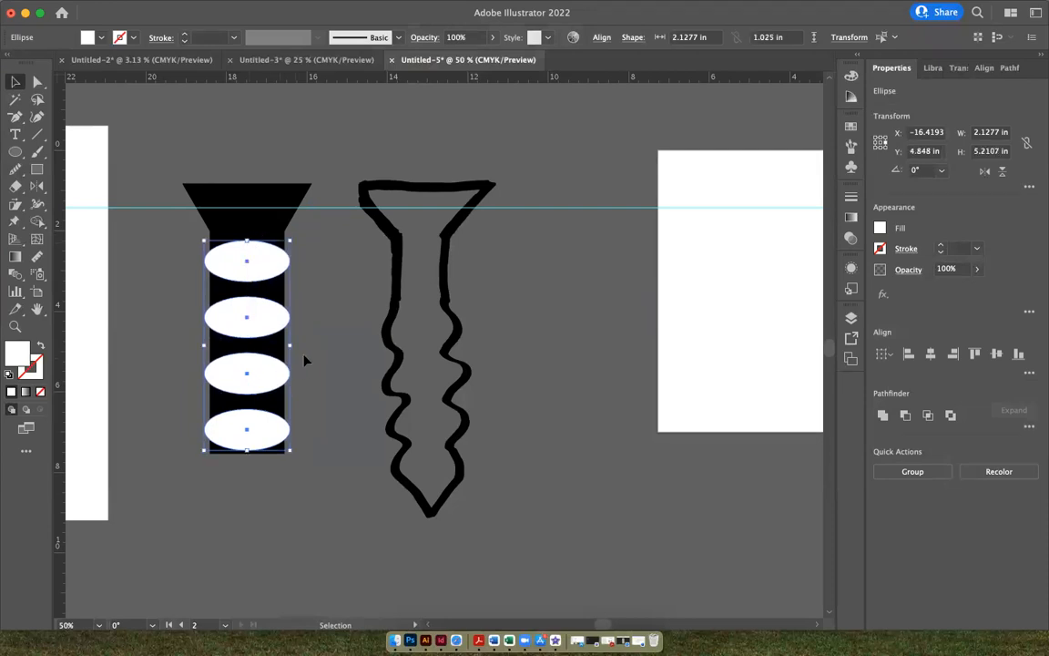
pyautogui.click(314, 364)
# Step: Move the third ellipse straight down, leaving only a narrow gap above the bottom ellipse
pyautogui.click(261, 428)
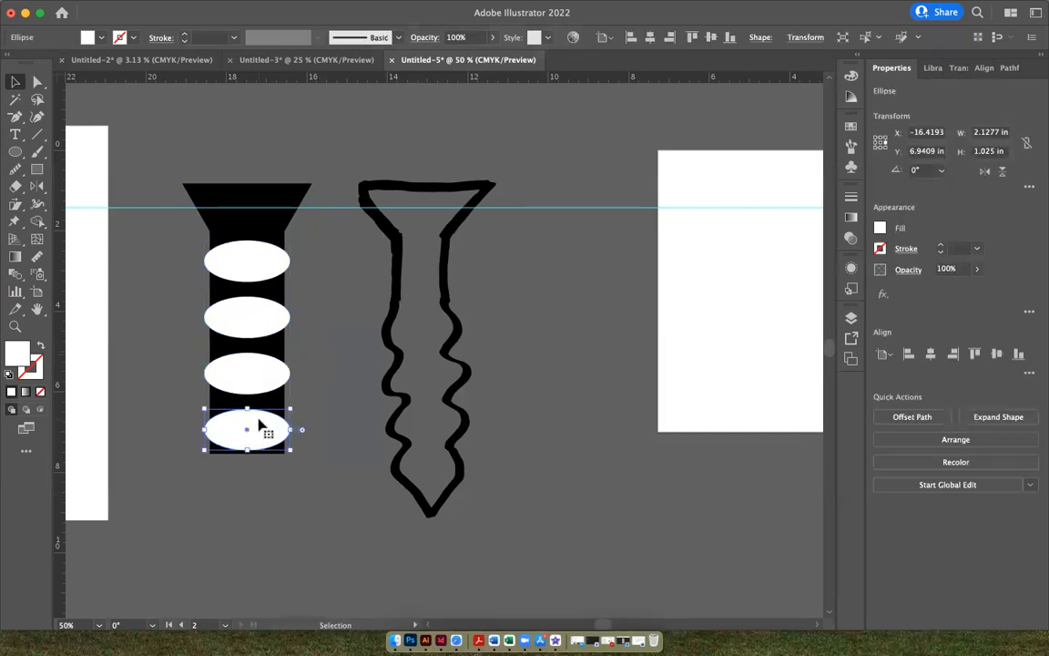
pyautogui.click(262, 387)
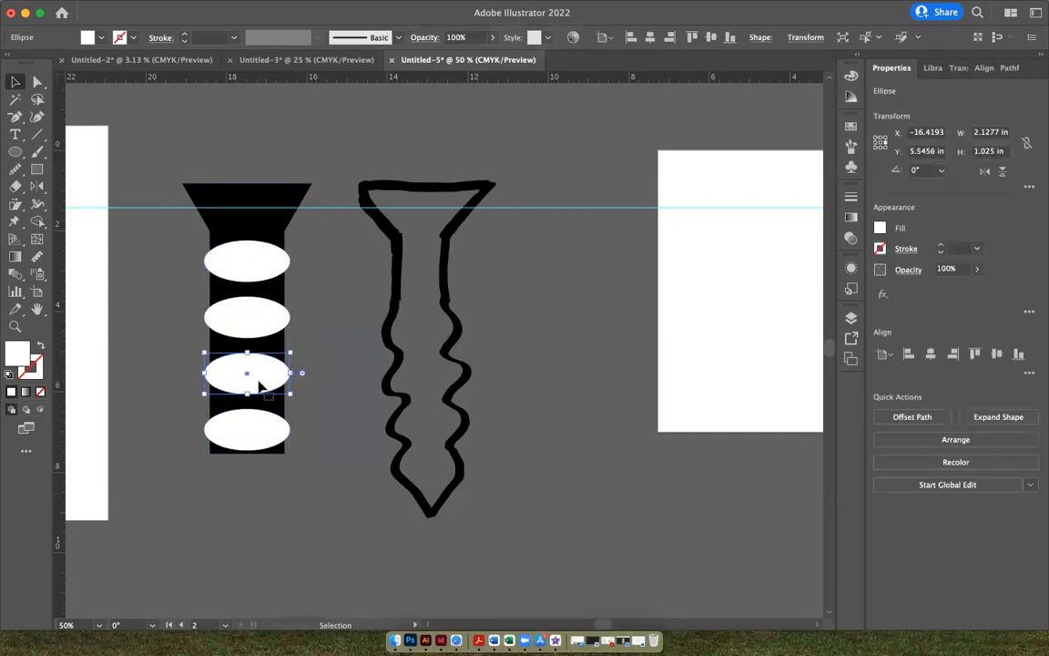
pyautogui.press('Down')
pyautogui.press('Down')
pyautogui.press('Down')
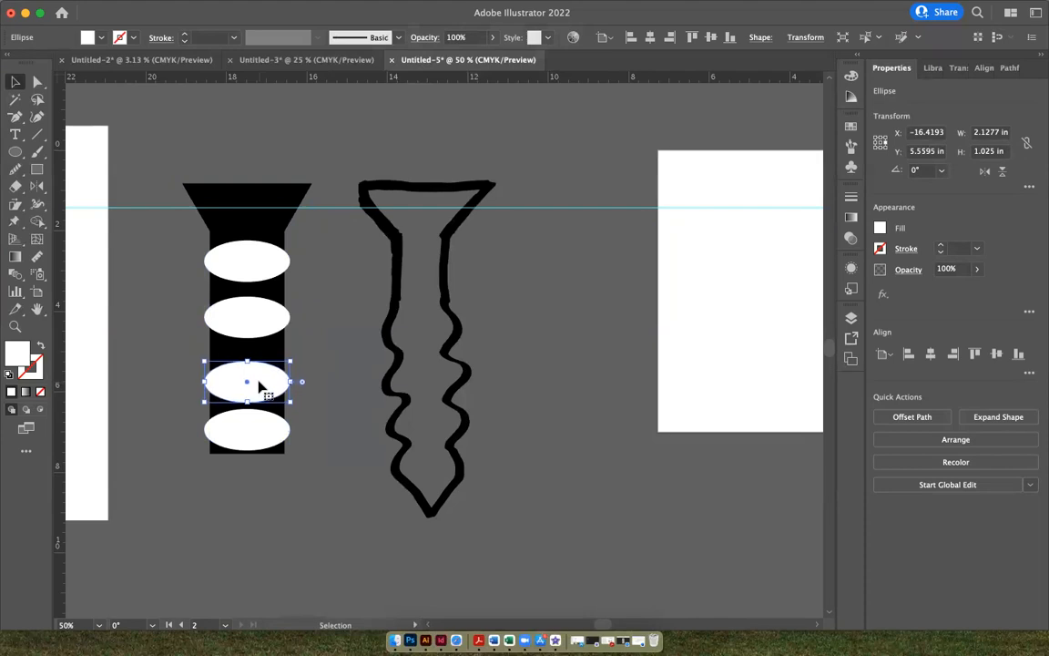
# Step: Move the second ellipse straight down, leaving a similarly narrow gap above the third ellipse
pyautogui.click(251, 318)
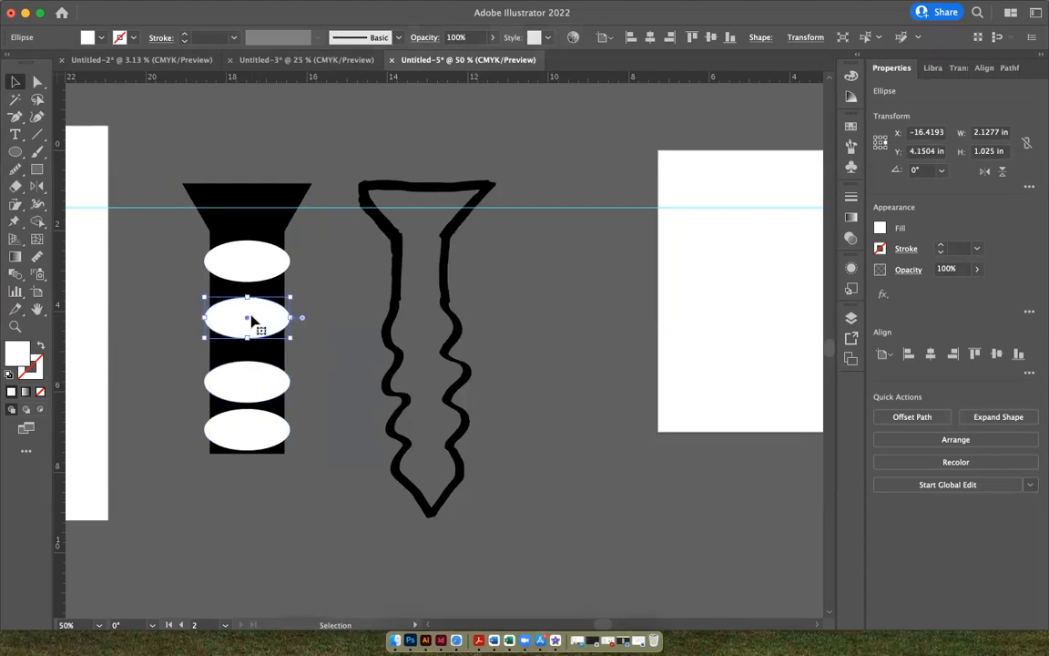
pyautogui.press('Down')
pyautogui.press('Down')
pyautogui.press('Down')
pyautogui.press('Down')
pyautogui.press('Down')
pyautogui.press('Down')
pyautogui.press('Down')
pyautogui.press('Down')
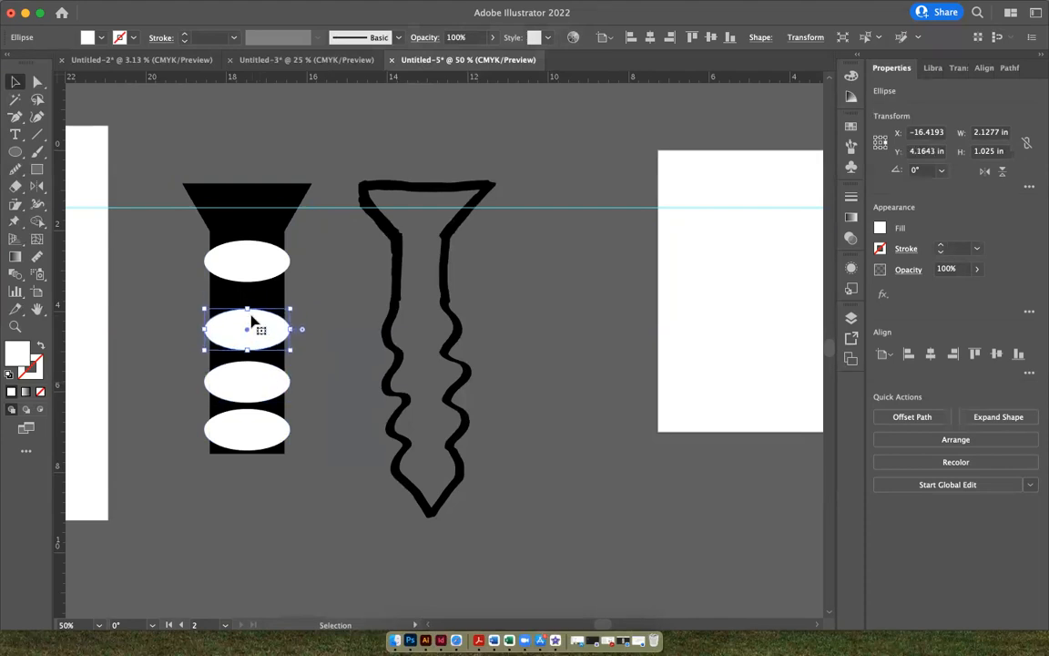
pyautogui.hscroll(1, 252, 319)
# Step: Move the top ellipse straight down the shaft until its gap to the second ellipse matches the others
pyautogui.click(251, 274)
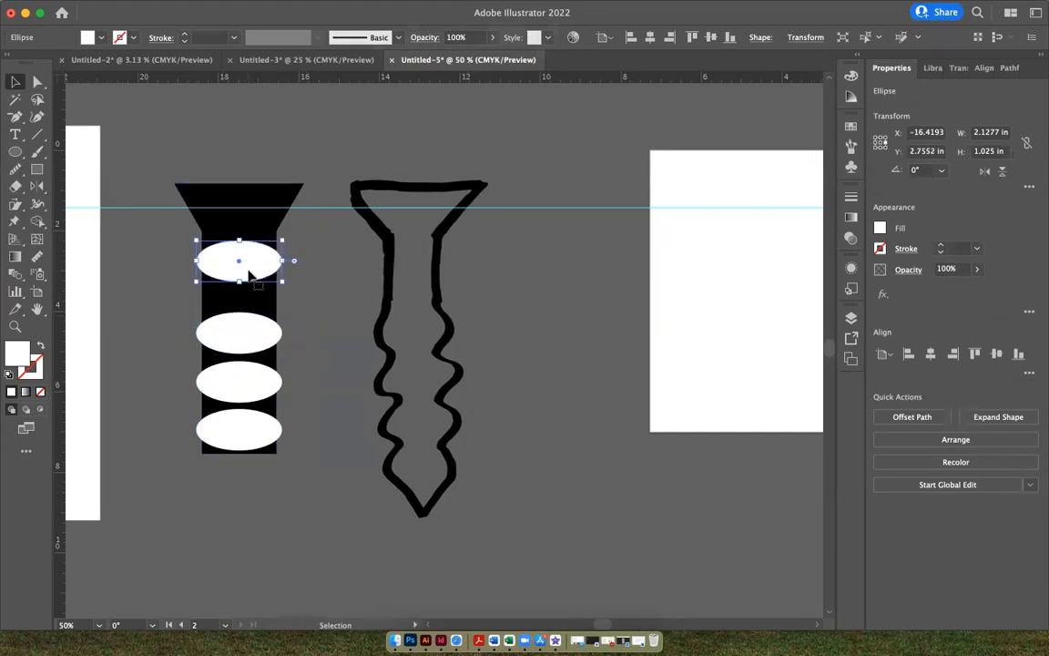
pyautogui.press('Down')
pyautogui.press('Down')
pyautogui.press('Down')
pyautogui.press('Down')
pyautogui.press('Down')
pyautogui.press('Down')
pyautogui.press('Down')
pyautogui.press('Down')
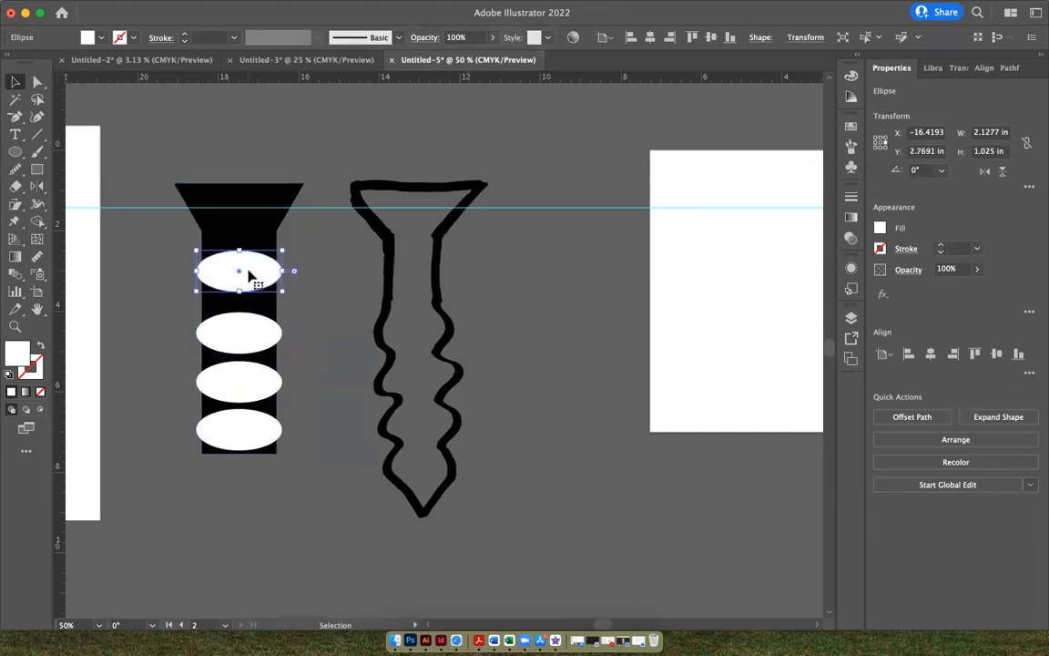
pyautogui.press('Down')
pyautogui.press('Down')
pyautogui.press('Down')
pyautogui.press('Down')
pyautogui.press('Down')
pyautogui.press('Down')
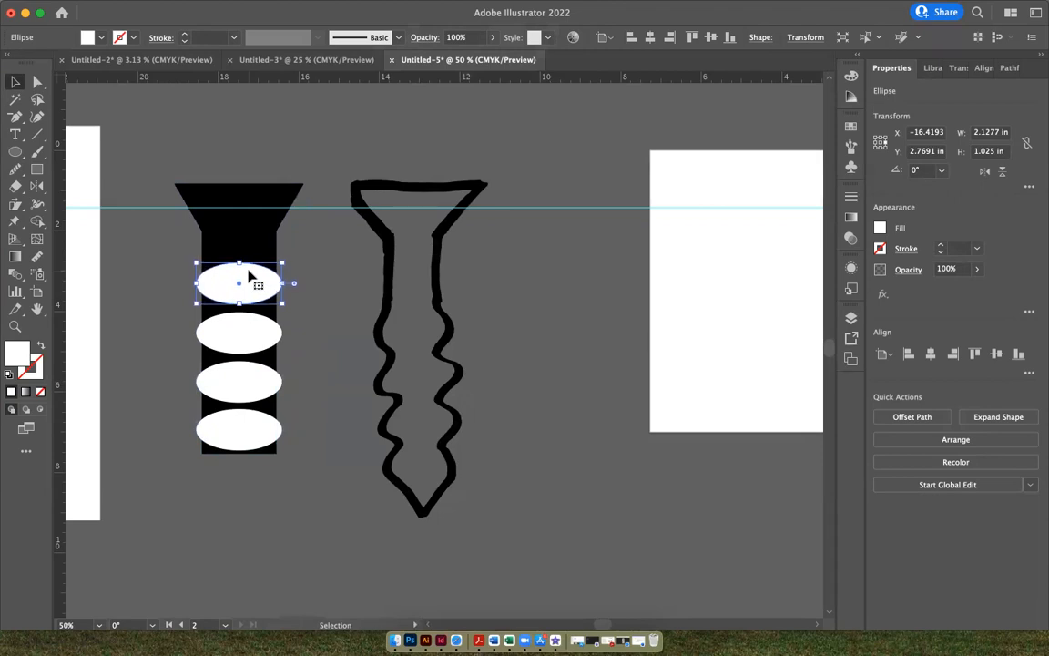
# Step: Add the other three ellipses to the selection and distribute all four vertically by their centers
pyautogui.keyDown('shift'); pyautogui.click(252, 330); pyautogui.keyUp('shift')
pyautogui.keyDown('shift'); pyautogui.click(266, 373); pyautogui.keyUp('shift')
pyautogui.keyDown('shift'); pyautogui.click(259, 423); pyautogui.keyUp('shift')
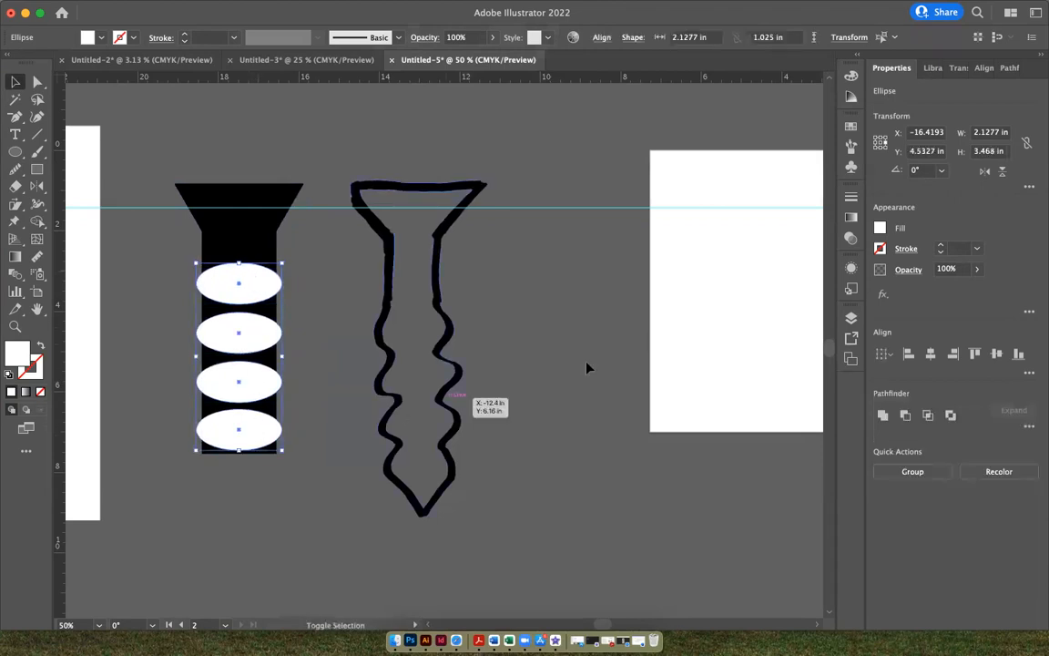
pyautogui.click(1027, 371)
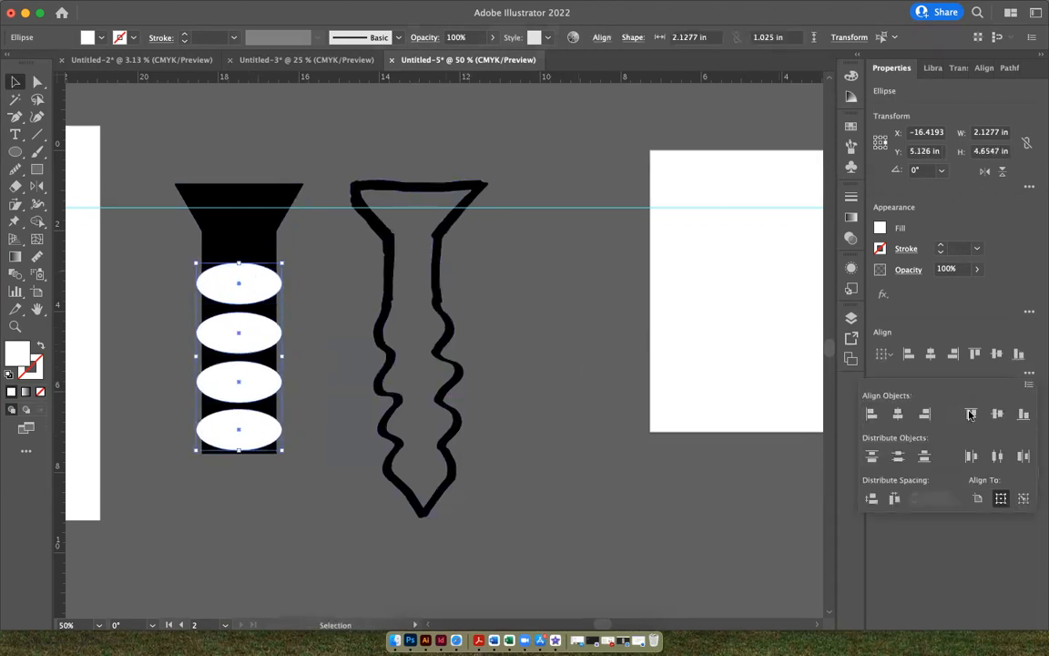
pyautogui.click(898, 458)
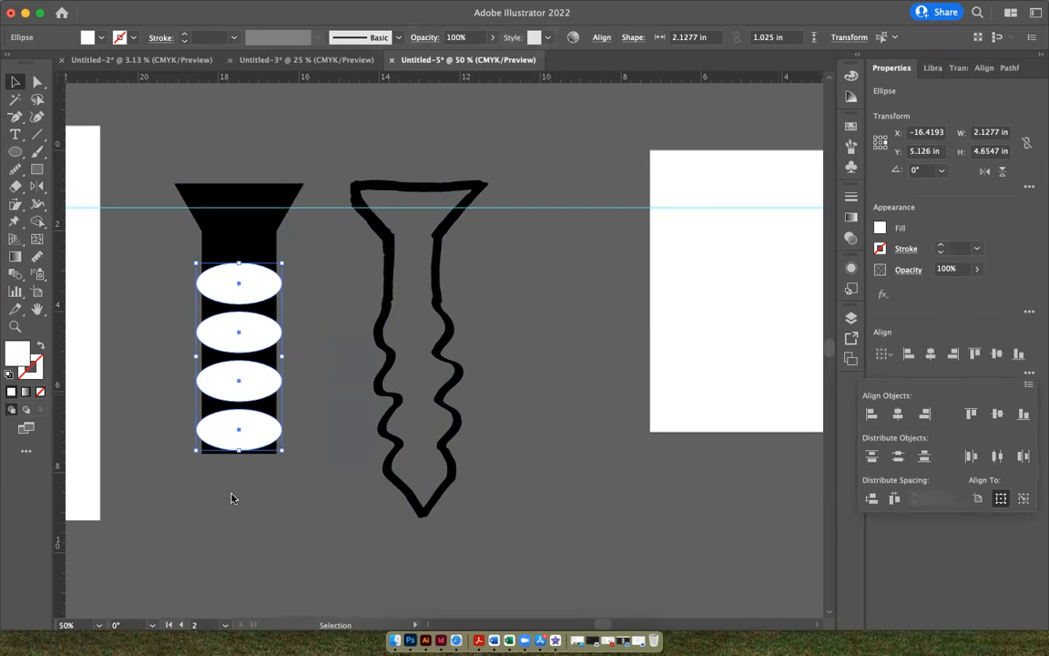
# Step: Unite the four ellipses with the screw body and fill the merged shape with black
pyautogui.keyDown('shift'); pyautogui.click(260, 237); pyautogui.keyUp('shift')
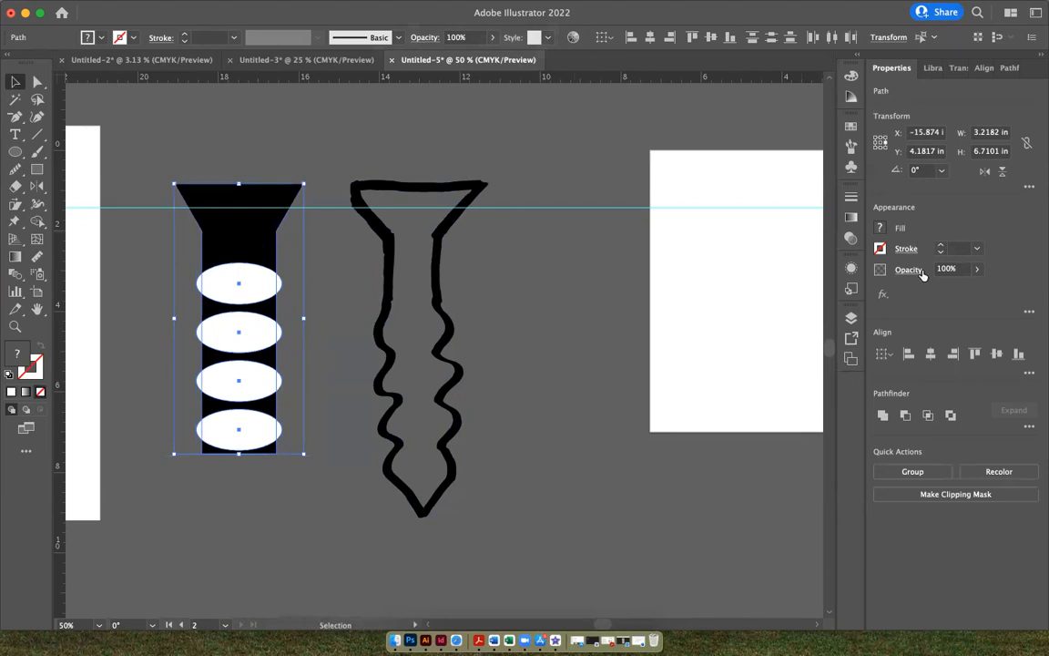
pyautogui.click(881, 415)
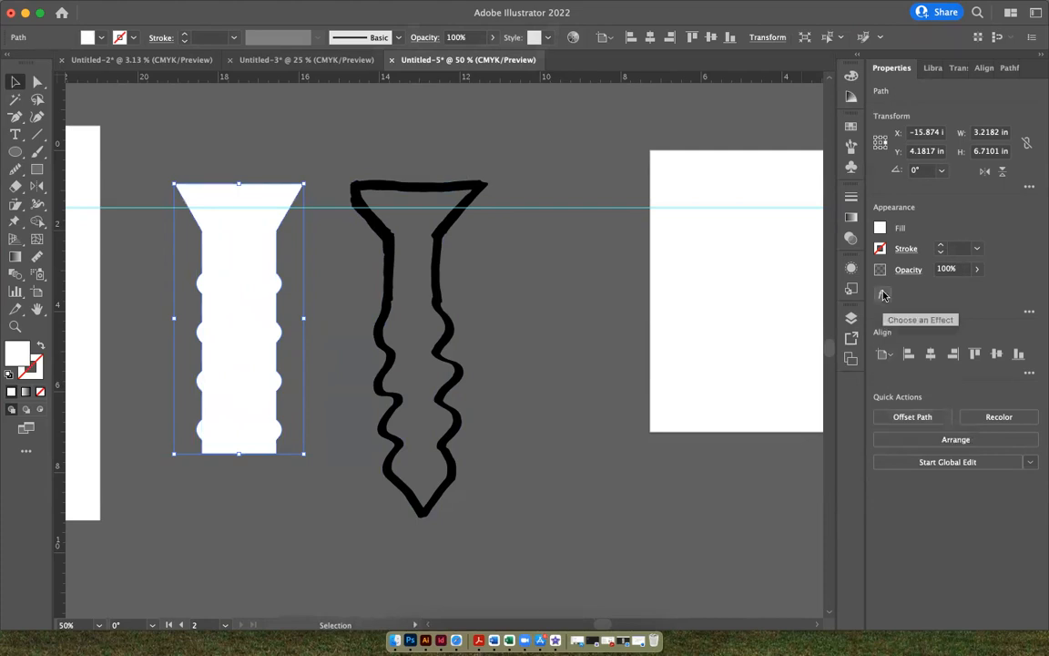
pyautogui.click(879, 229)
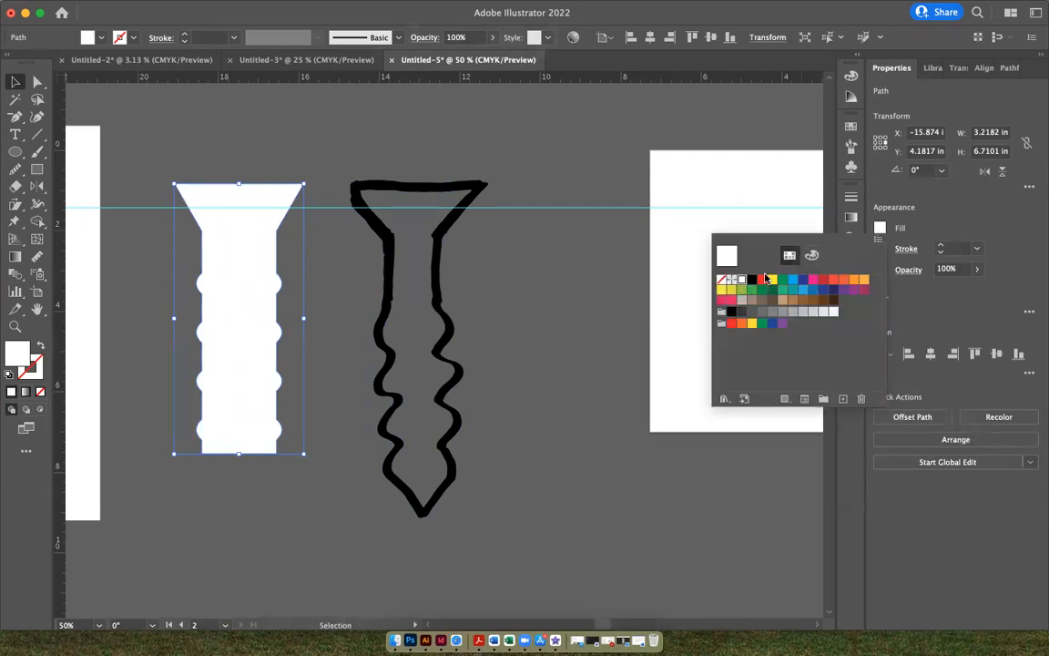
pyautogui.click(751, 281)
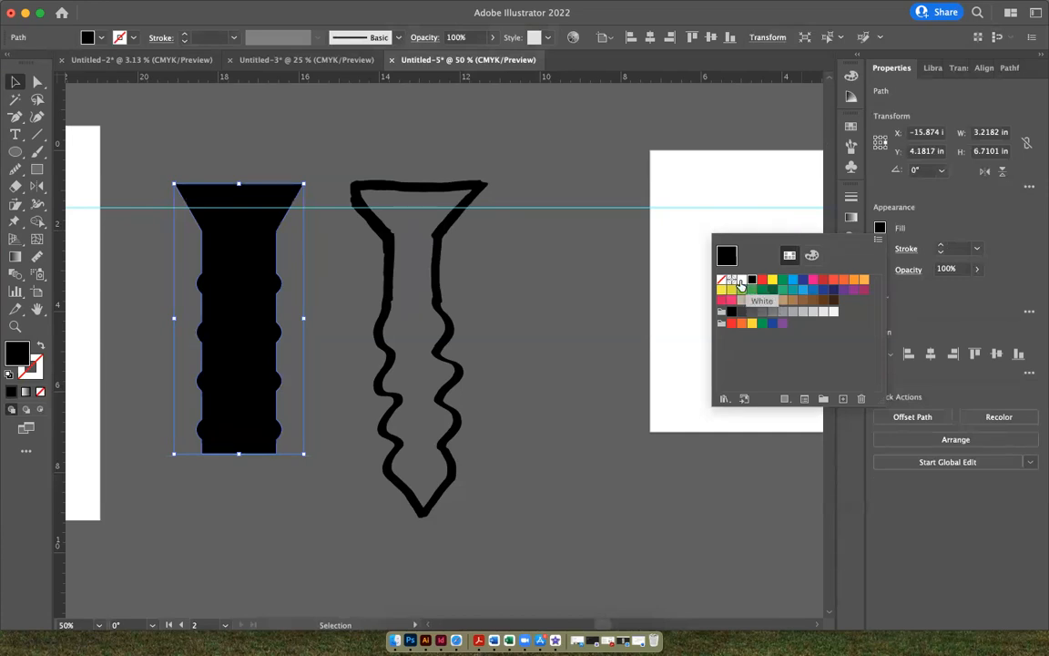
pyautogui.click(266, 488)
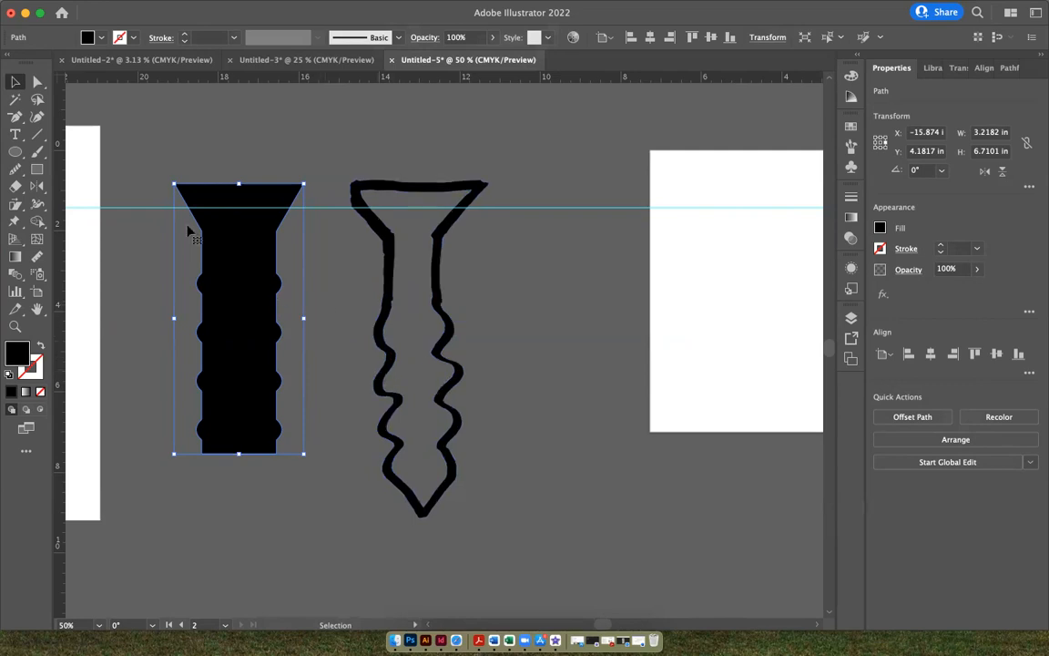
# Step: Try rounding the two left-edge corners between the first and second threads by about 0.73 in, and undo it
pyautogui.click(38, 82)
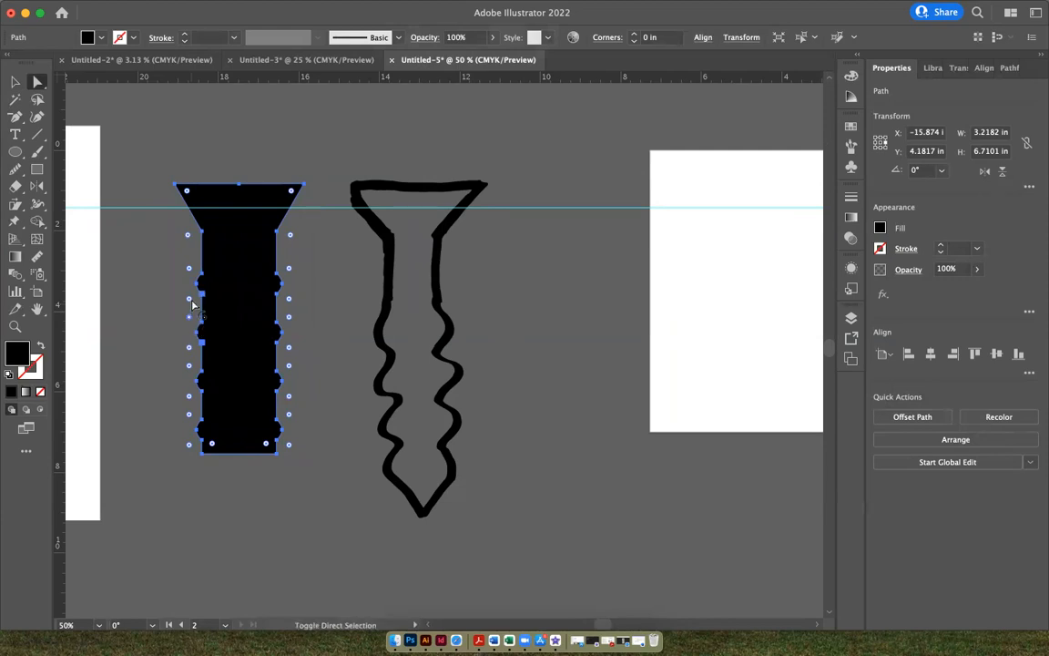
pyautogui.moveTo(193, 316)
pyautogui.mouseDown()
pyautogui.moveTo(206, 321)
pyautogui.moveTo(202, 300)
pyautogui.moveTo(173, 310)
pyautogui.mouseUp()
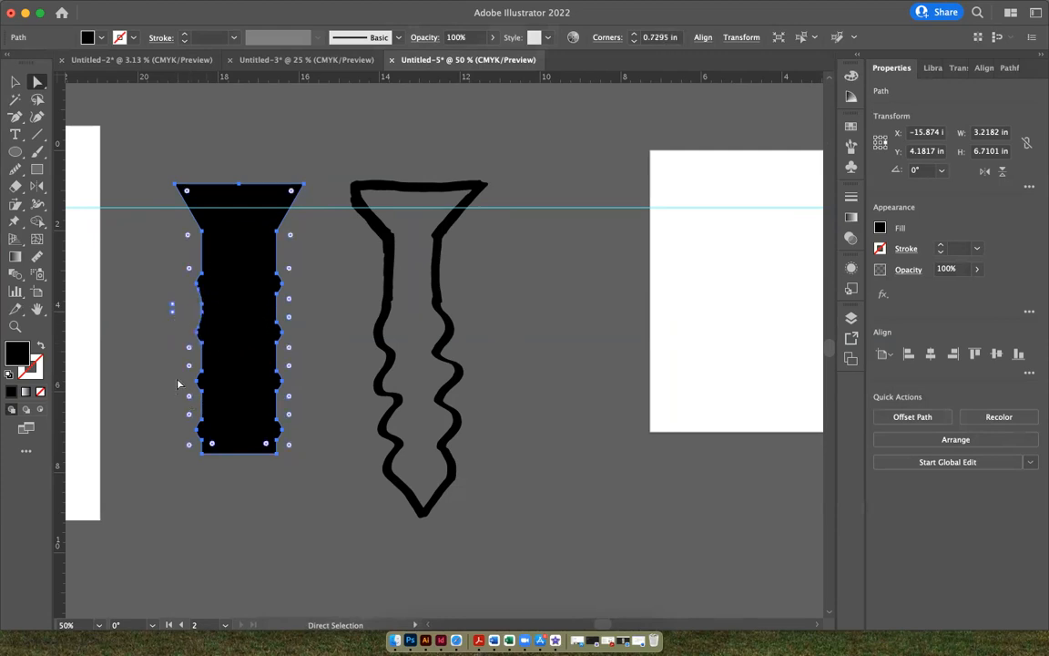
pyautogui.press('super+z')
# Step: Try rounding all corners of the screw shape by about 0.23 in, and undo the rounding
pyautogui.moveTo(189, 320)
pyautogui.mouseDown()
pyautogui.moveTo(209, 311)
pyautogui.moveTo(182, 320)
pyautogui.mouseUp()
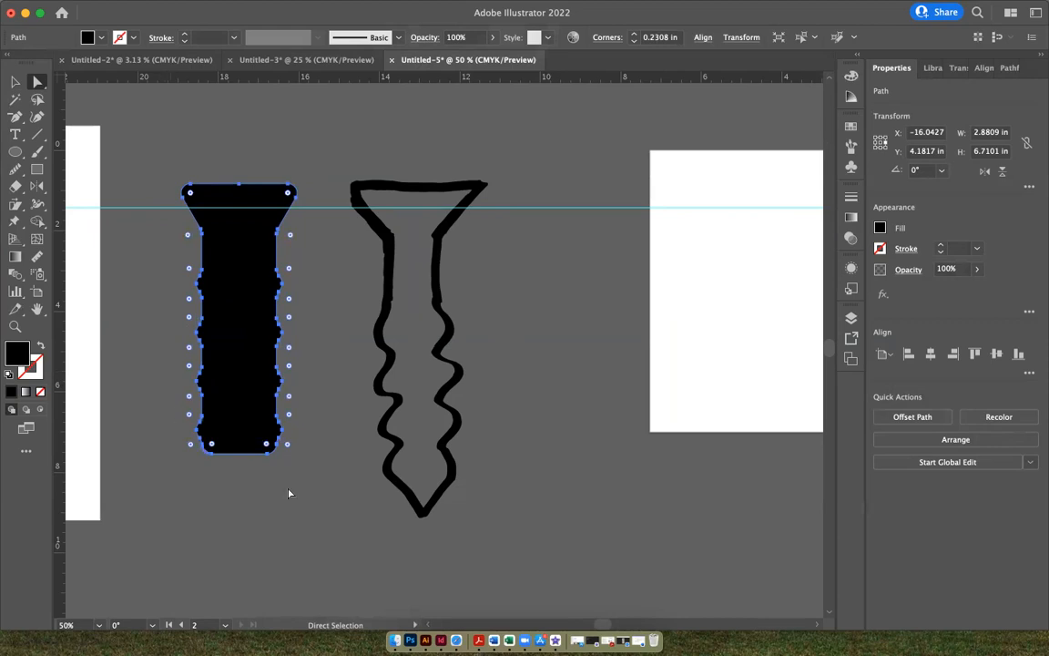
pyautogui.click(257, 530)
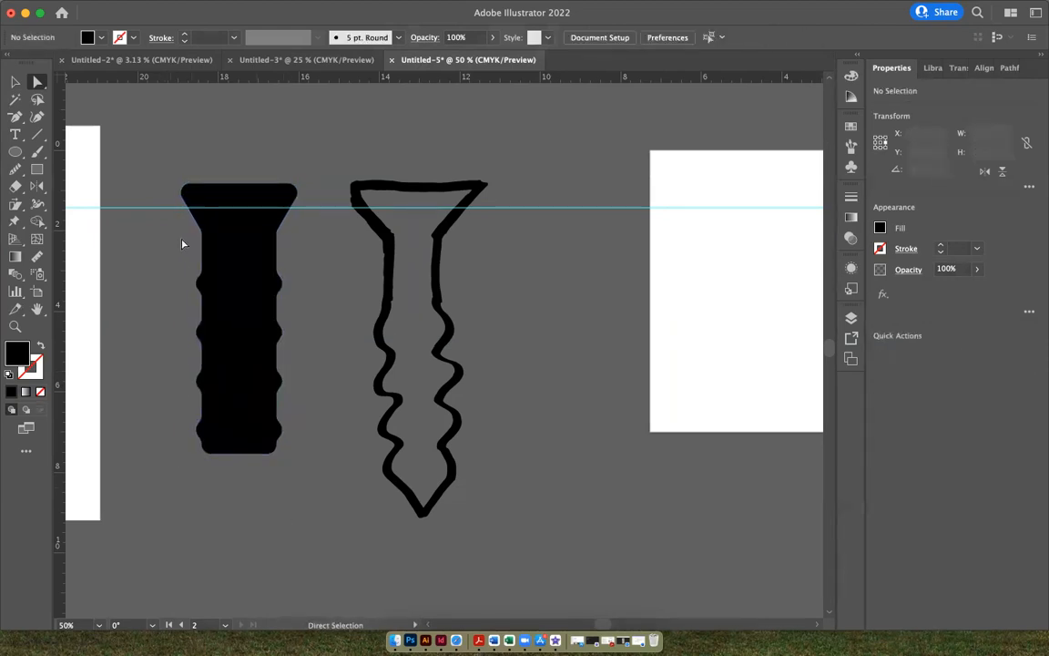
pyautogui.click(201, 301)
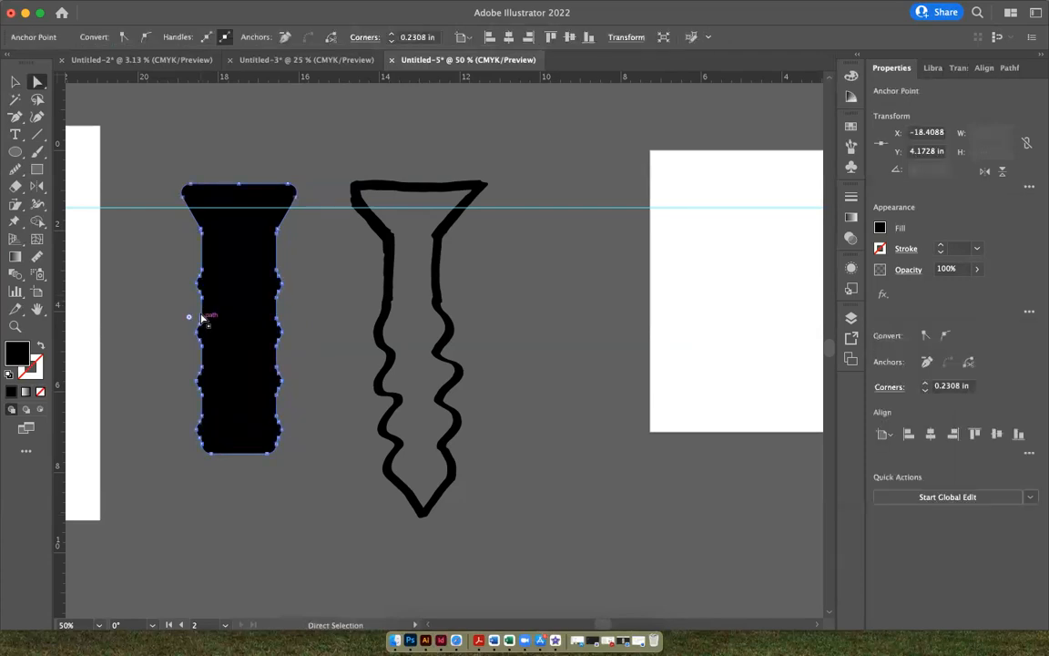
pyautogui.click(244, 381)
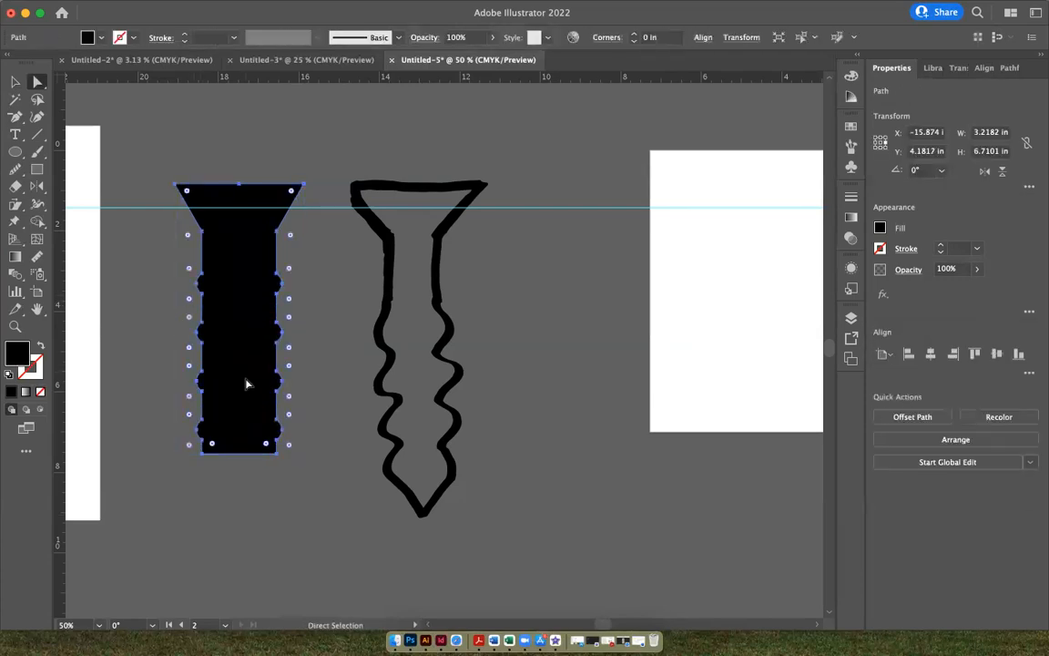
pyautogui.click(185, 333)
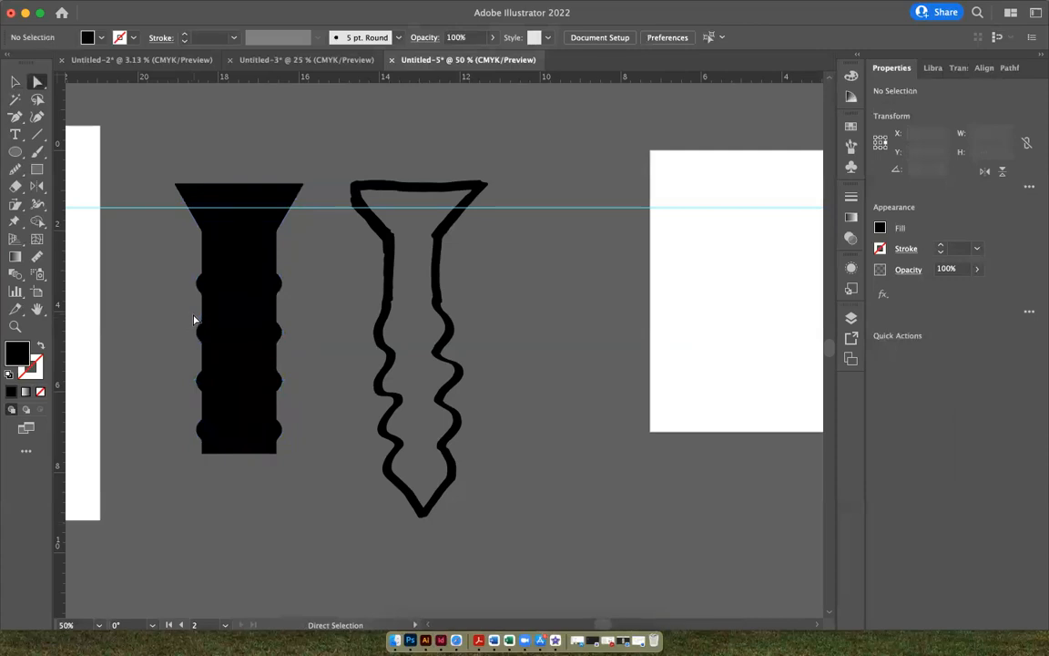
pyautogui.click(194, 323)
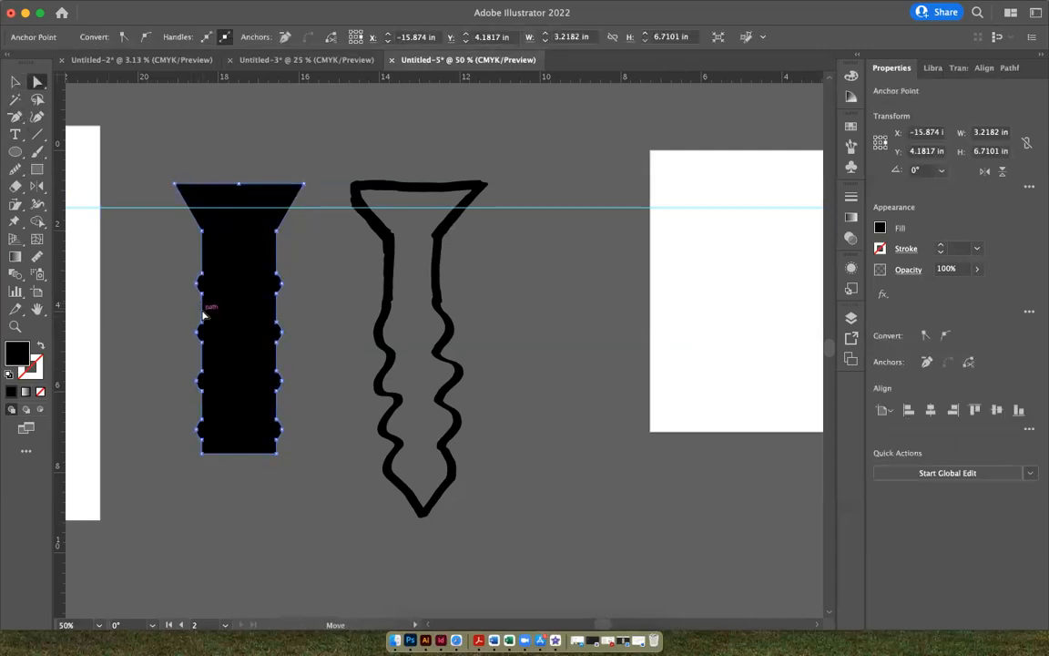
pyautogui.click(189, 392)
pyautogui.click(201, 391)
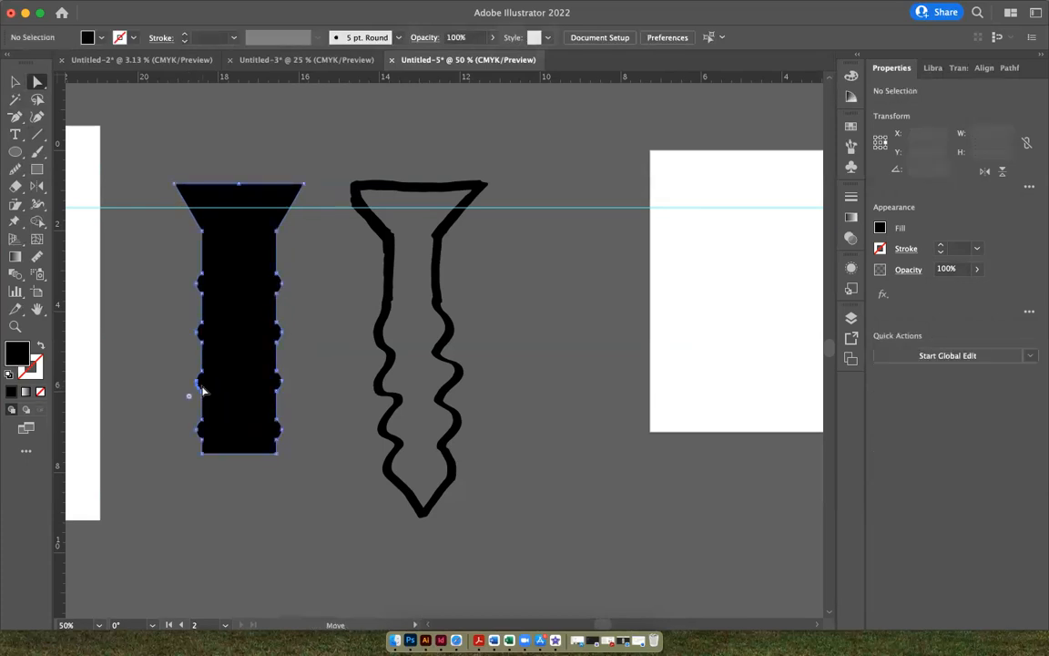
pyautogui.click(198, 311)
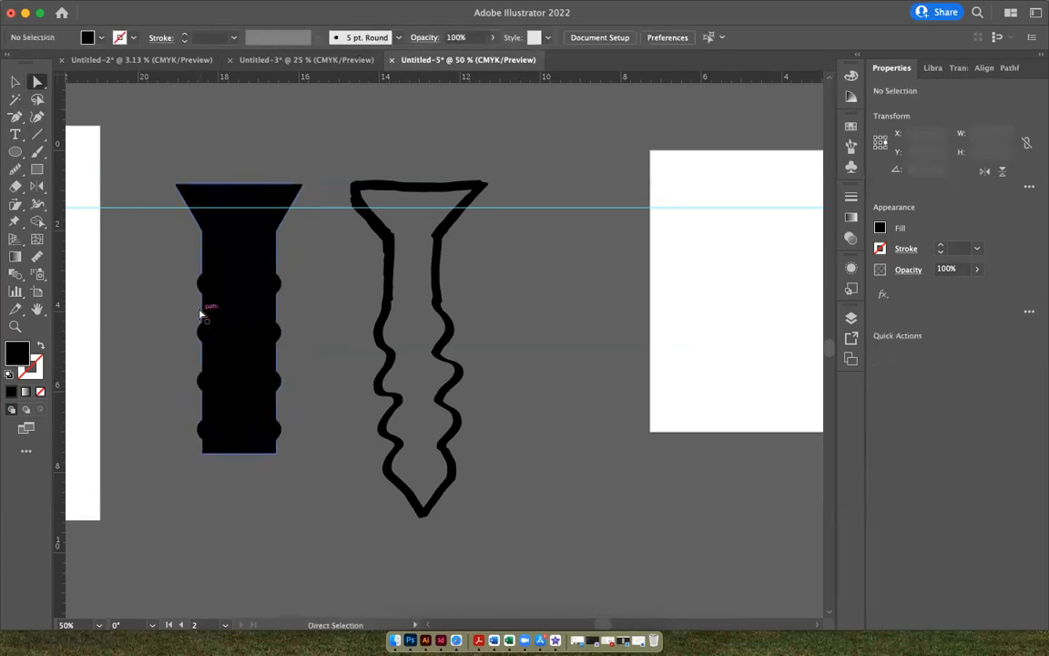
pyautogui.click(205, 300)
pyautogui.press('v')
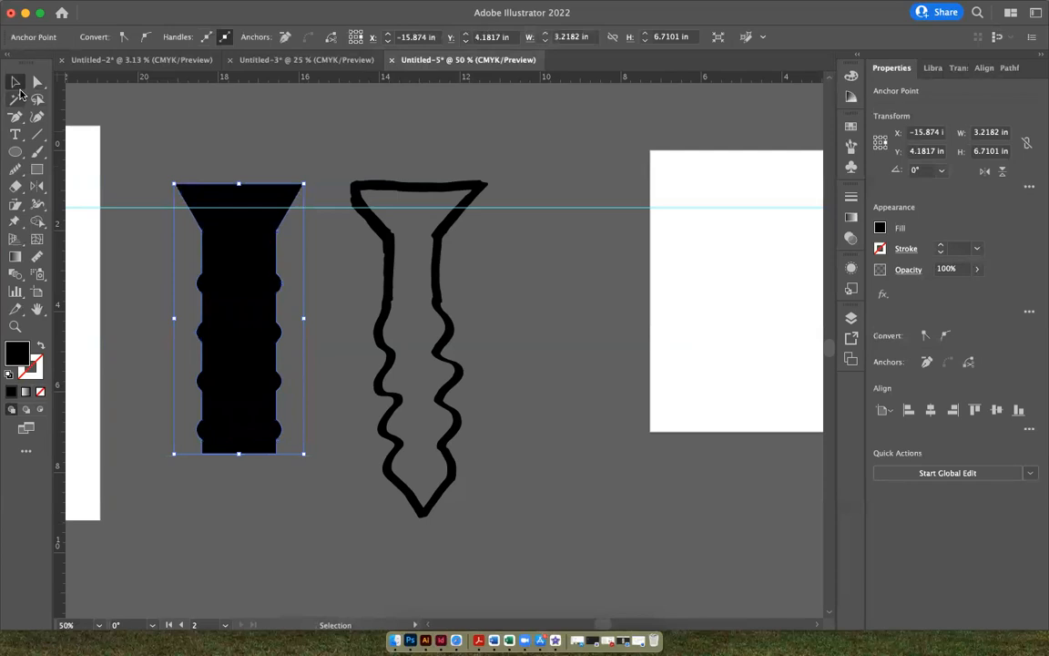
# Step: Round the two left-edge corners between the screw's first and second threads by about 0.73 in, and clear the selection
pyautogui.click(36, 82)
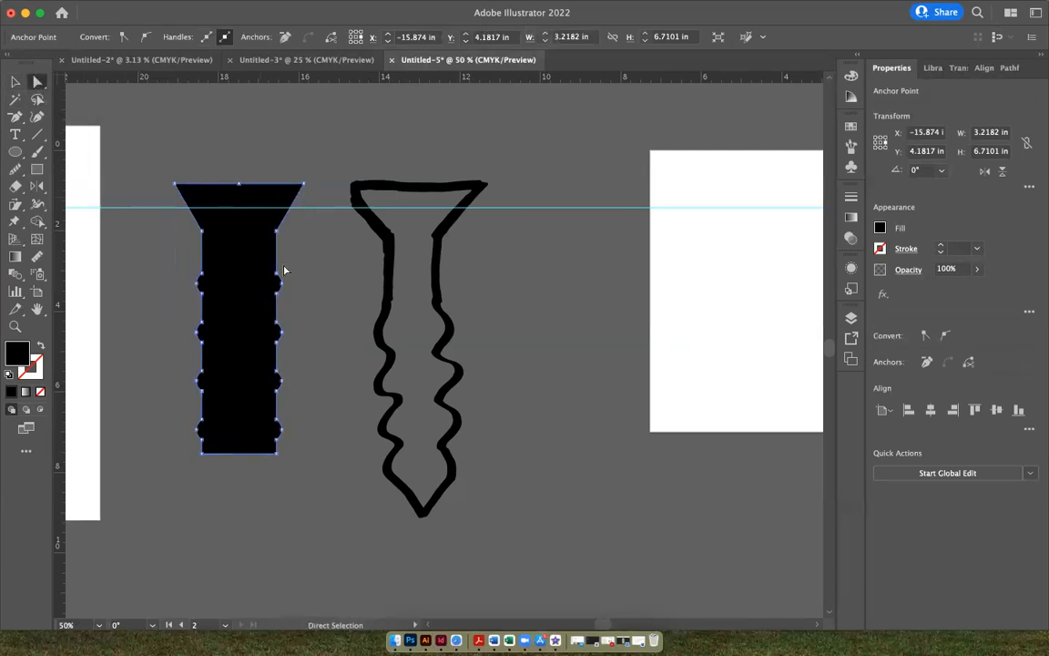
pyautogui.click(202, 332)
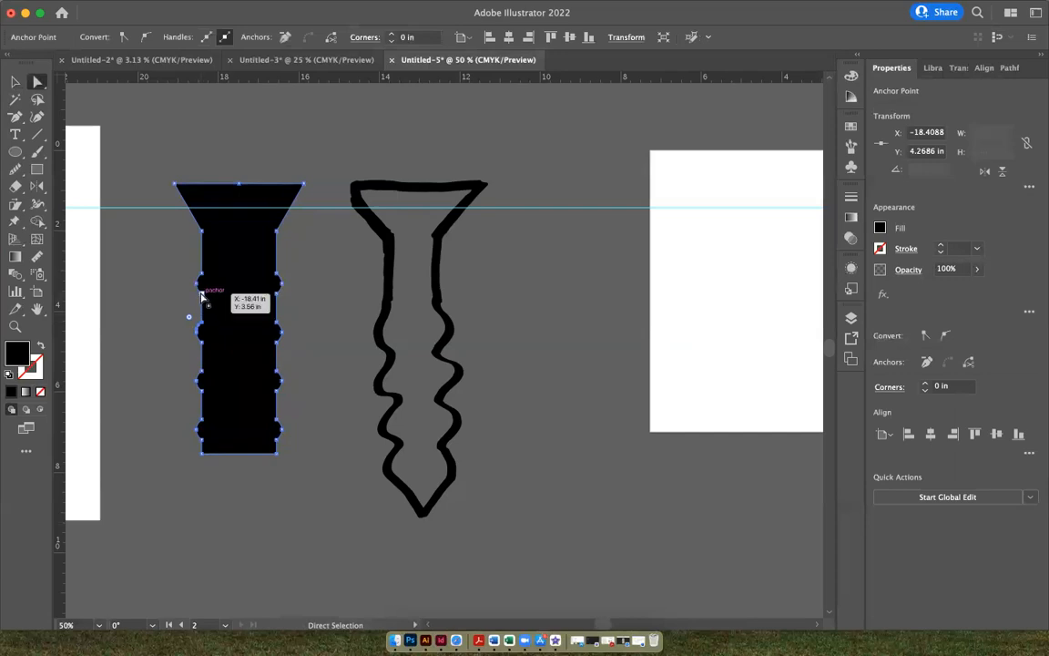
pyautogui.keyDown('shift'); pyautogui.click(201, 295); pyautogui.keyUp('shift')
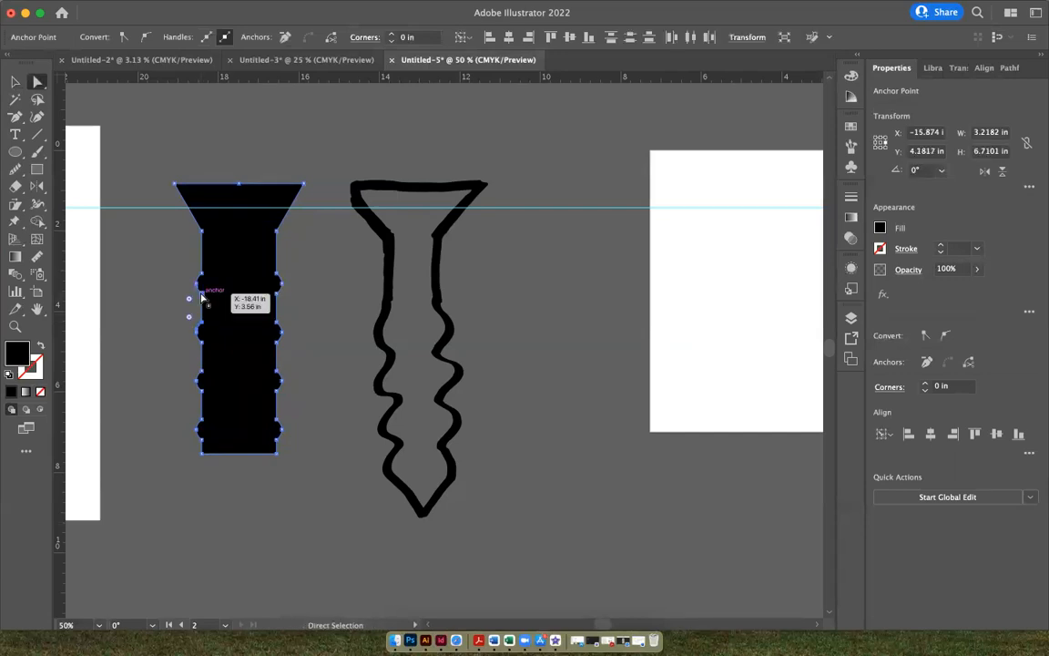
pyautogui.moveTo(192, 320); pyautogui.dragTo(180, 284)
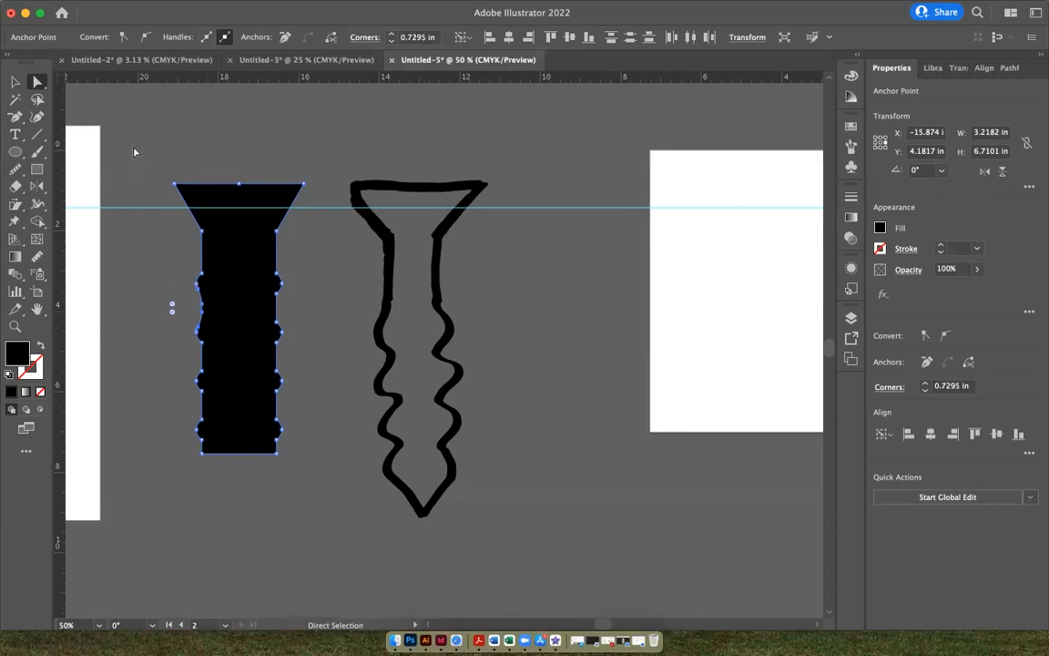
pyautogui.click(14, 82)
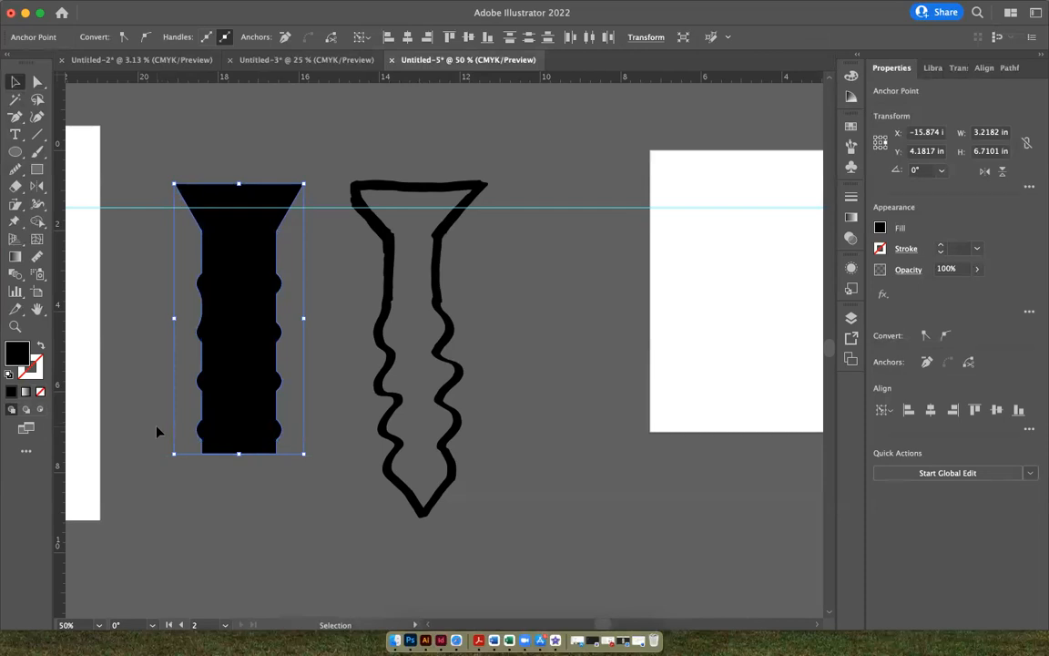
pyautogui.click(325, 387)
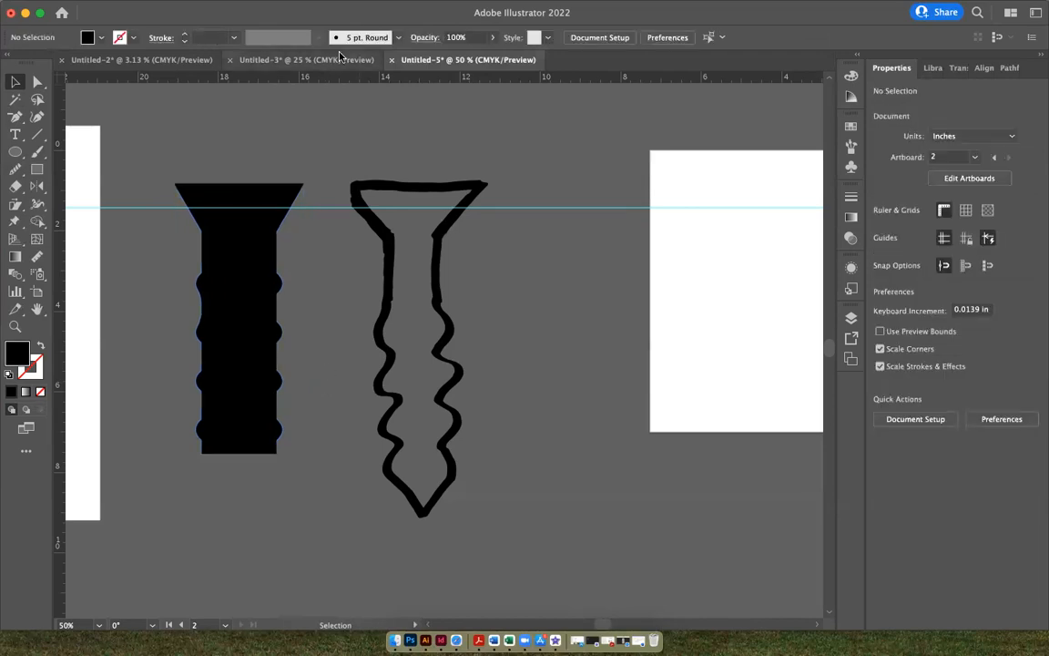
# Step: Compare the current screw with the screw artwork in the other two open documents, and return to Untitled-5
pyautogui.click(307, 59)
pyautogui.click(423, 60)
pyautogui.click(150, 60)
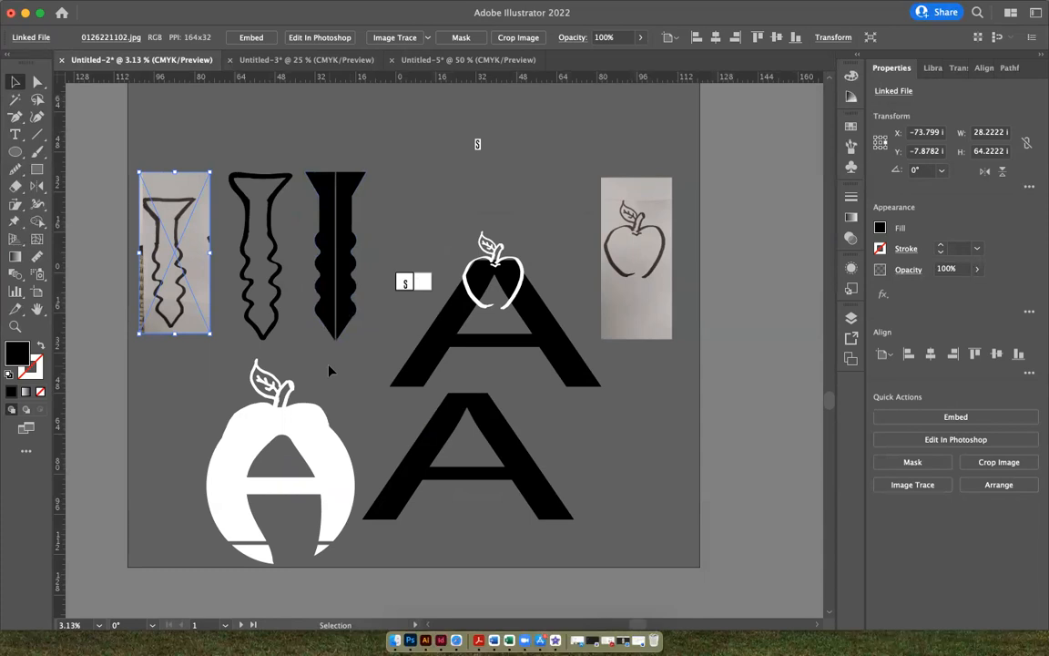
pyautogui.click(465, 59)
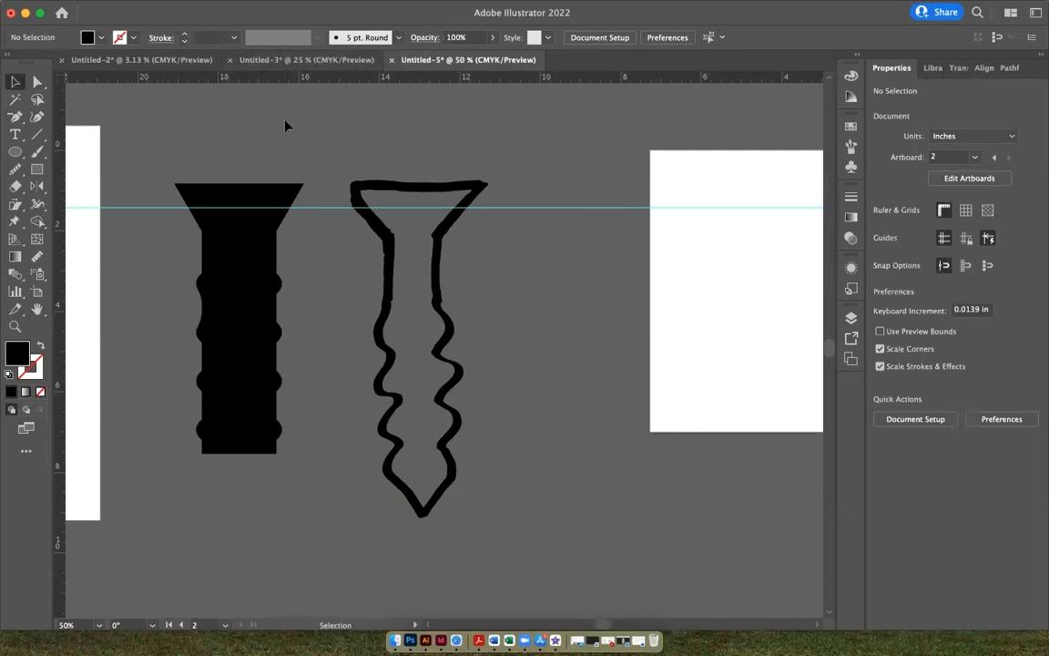
pyautogui.click(245, 60)
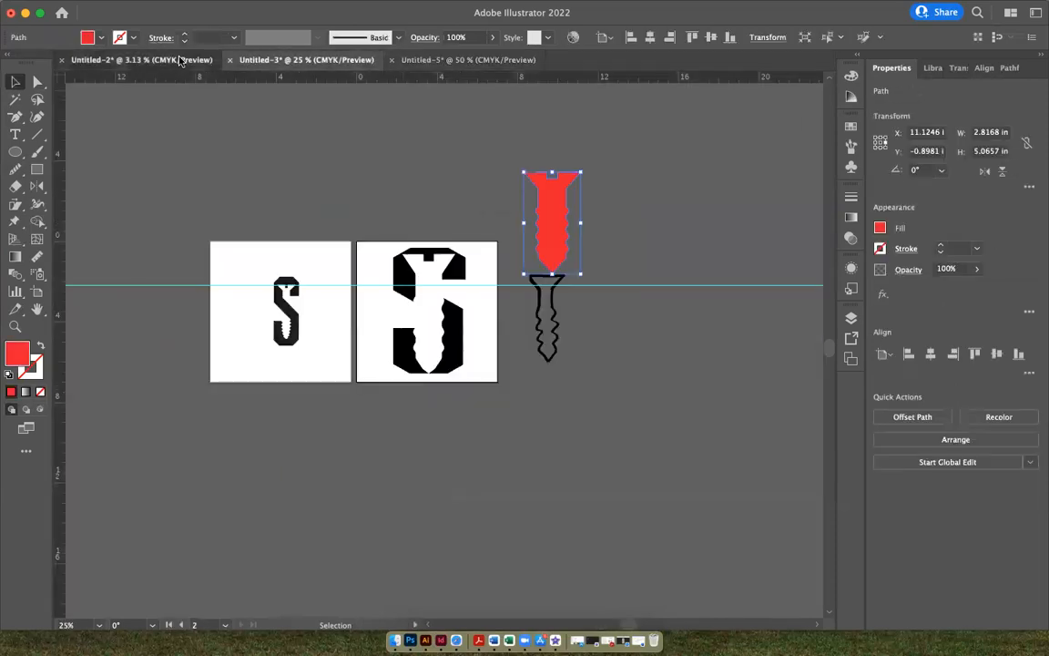
pyautogui.click(183, 60)
pyautogui.click(419, 60)
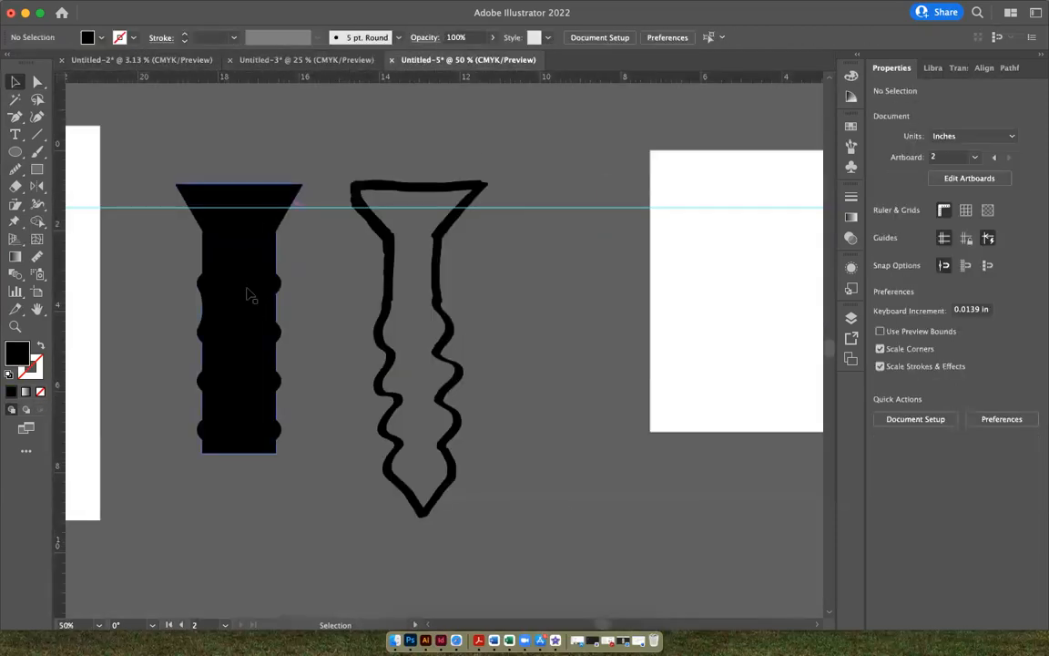
# Step: Undo the corner rounding and the black fill of the screw shape
pyautogui.press('super+z')
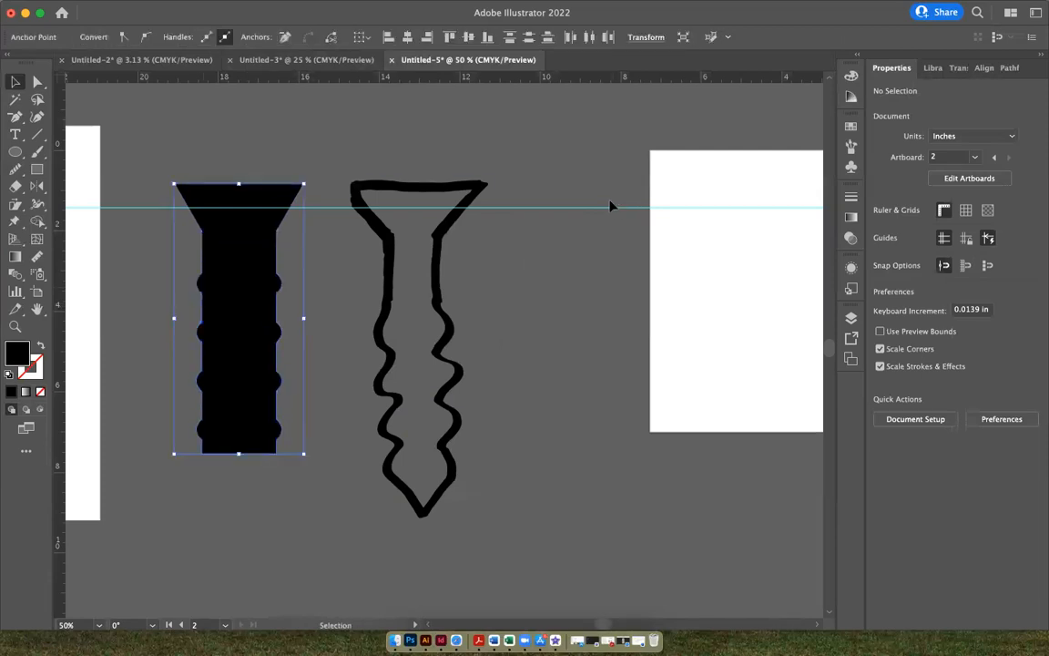
pyautogui.press('super+z')
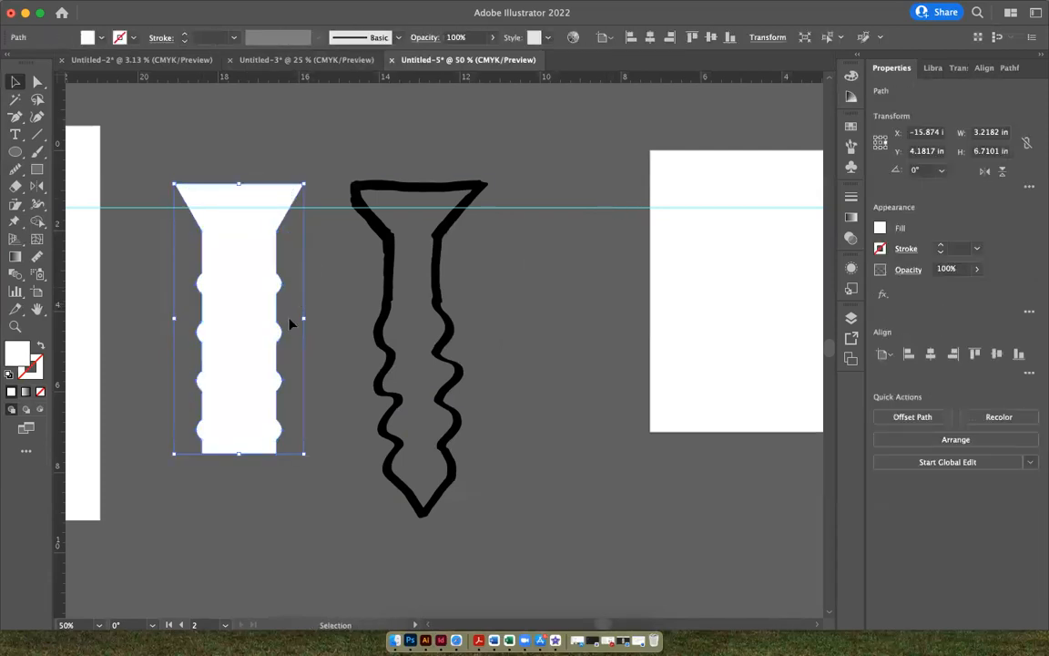
# Step: Draw an ellipse about 0.98 by 0.85 in beside the screw's lower left edge and fill it with red
pyautogui.click(15, 151)
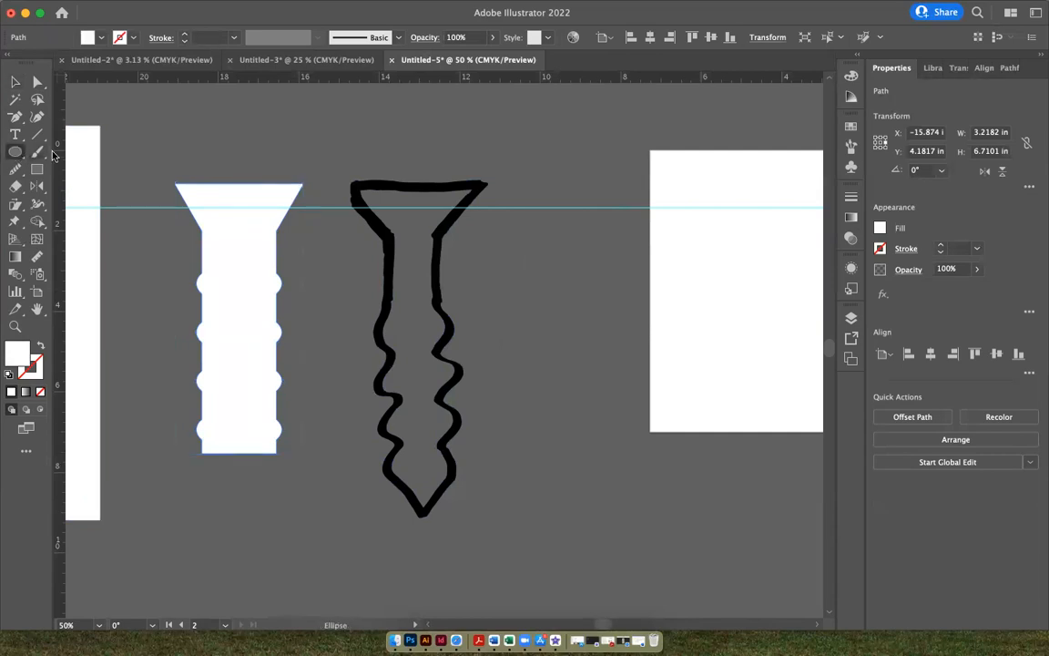
pyautogui.moveTo(128, 380); pyautogui.dragTo(169, 416)
pyautogui.click(15, 81)
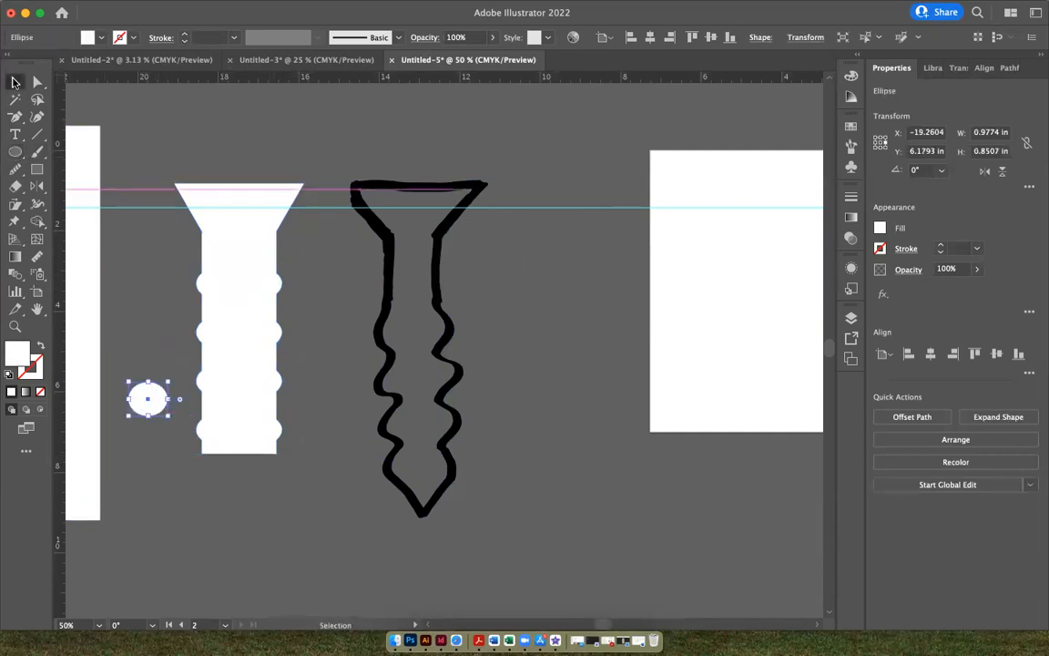
pyautogui.click(880, 228)
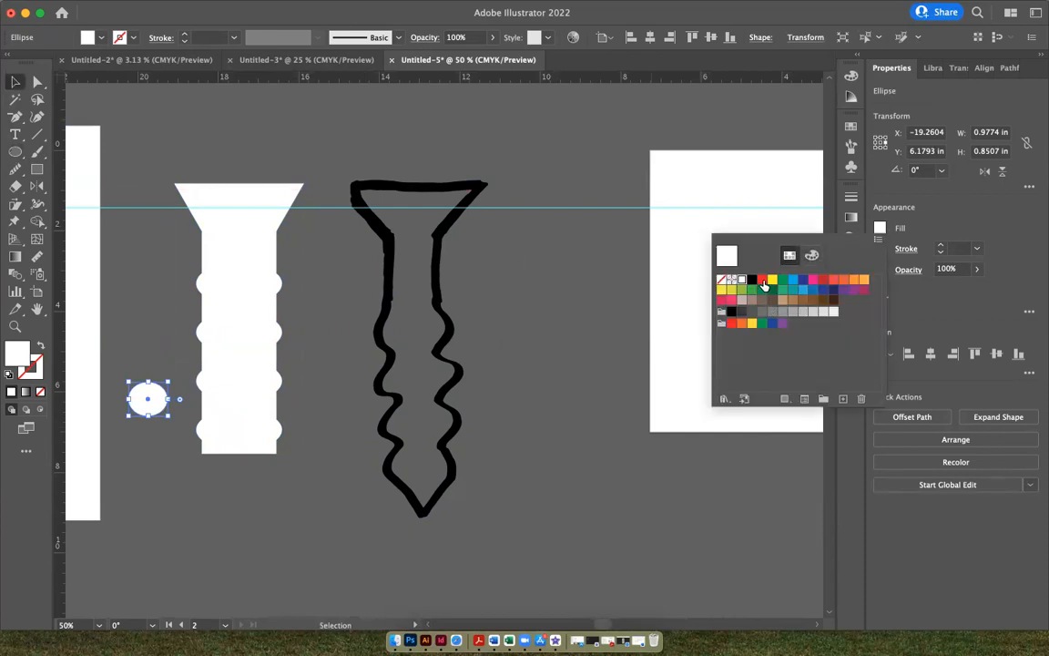
pyautogui.click(762, 279)
# Step: Move the red ellipse onto the screw's left edge between the first and second threads, nudging it up one increment to fit the gap
pyautogui.moveTo(152, 411); pyautogui.dragTo(192, 319)
pyautogui.press('super+minus')
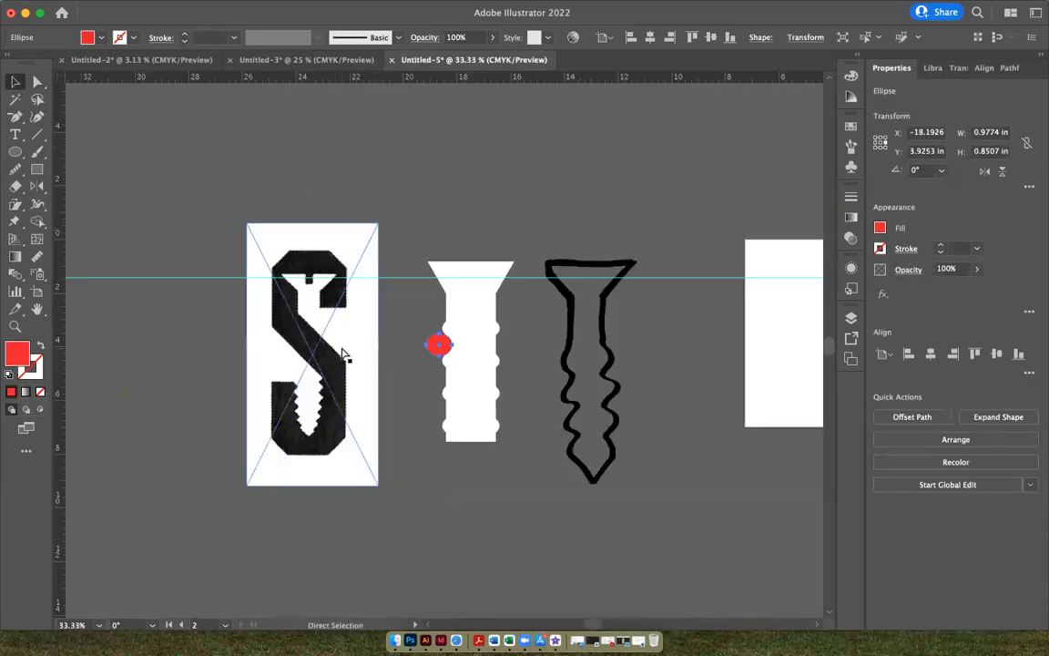
pyautogui.press('super+plus')
pyautogui.press('super+plus')
pyautogui.press('super+plus')
pyautogui.press('super+plus')
pyautogui.press('super+plus')
pyautogui.press('super+plus')
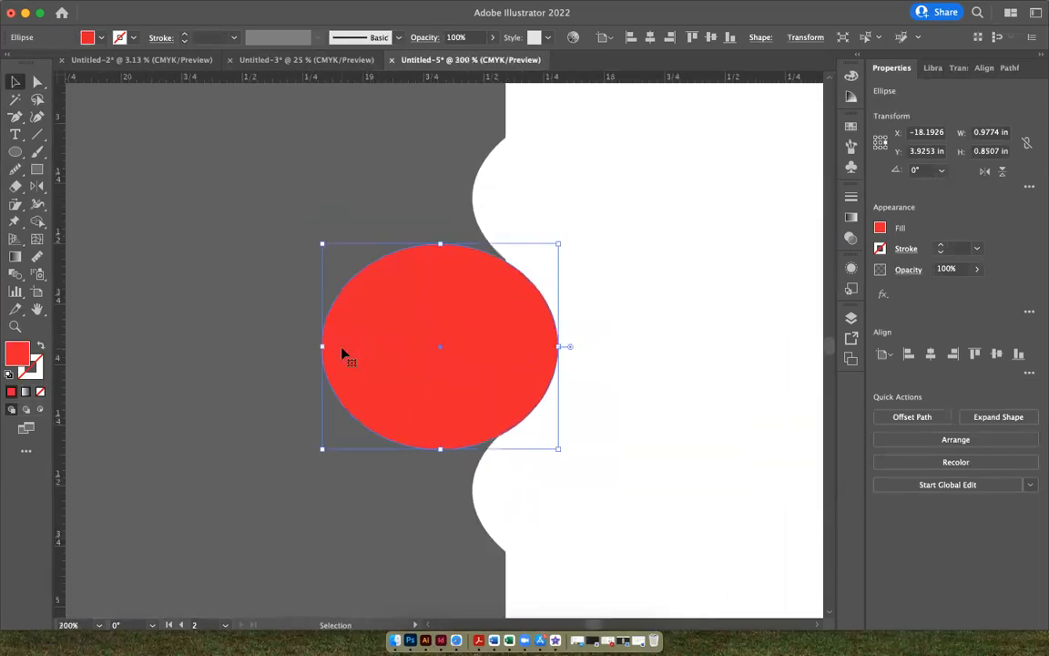
pyautogui.press('Up')
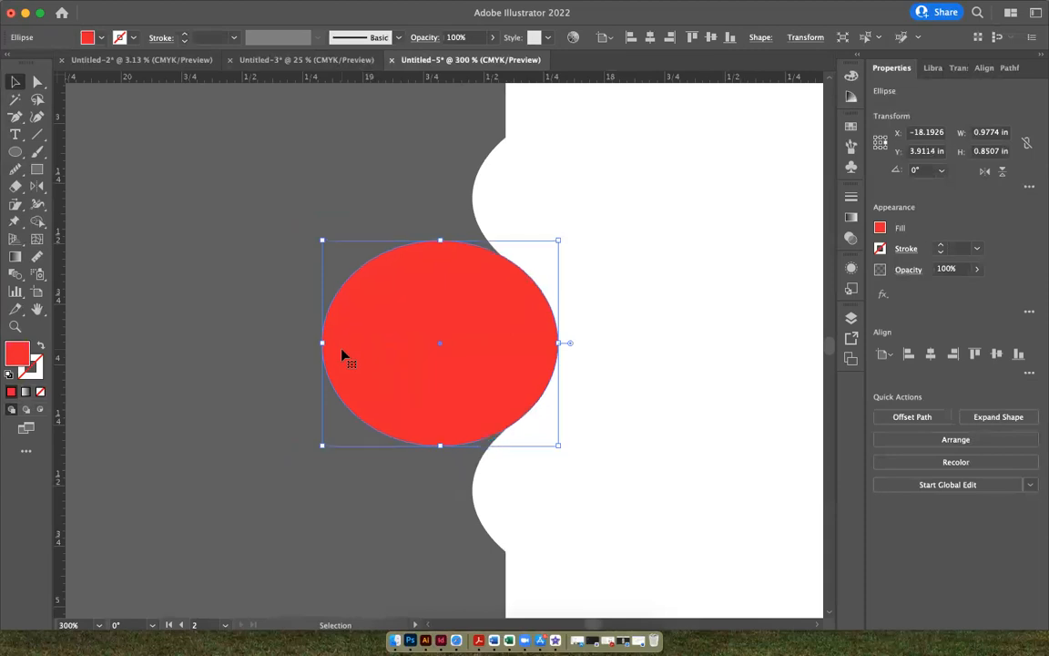
# Step: Copy the red ellipse straight down about 1.22 in, into the left-edge gap between the second and third threads
pyautogui.hscroll(5, 784, 427)
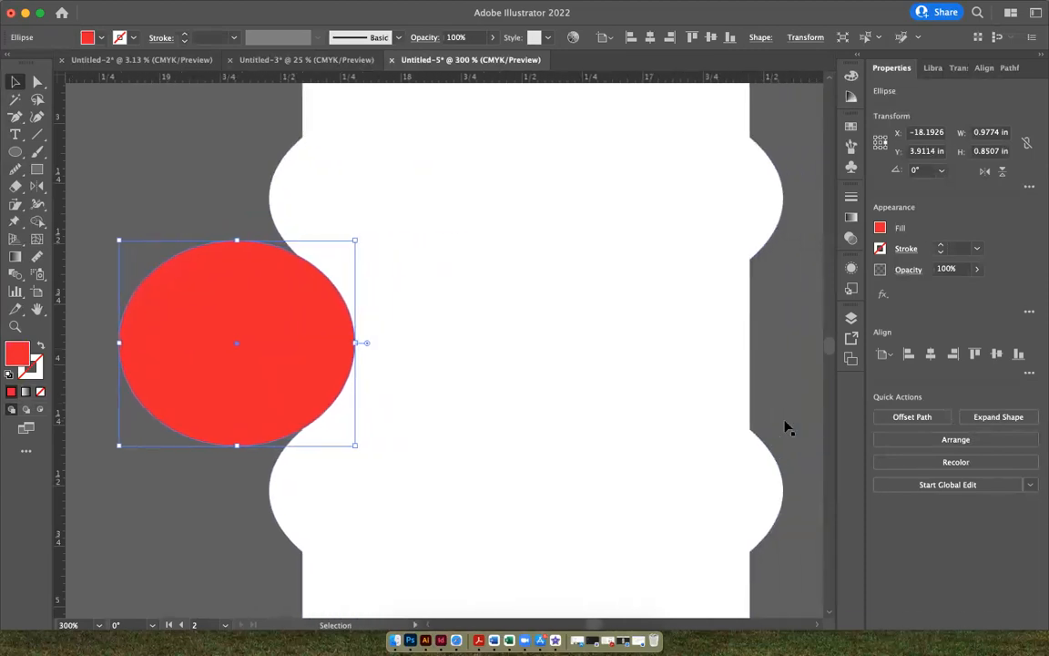
pyautogui.scroll(-2, 784, 427)
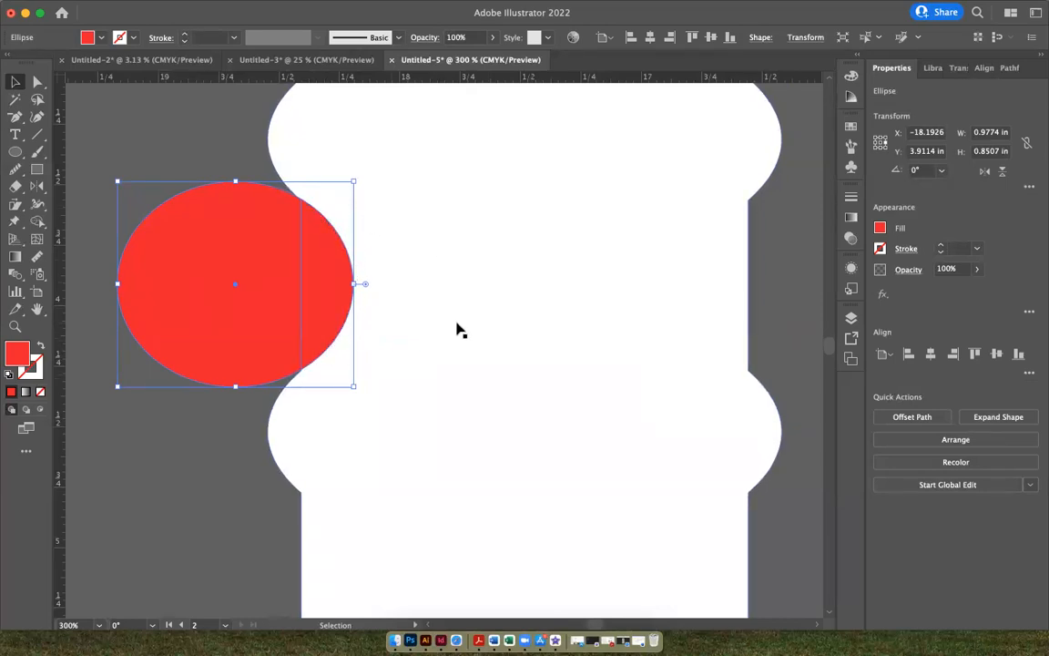
pyautogui.scroll(-3, 460, 330)
pyautogui.press('super+minus')
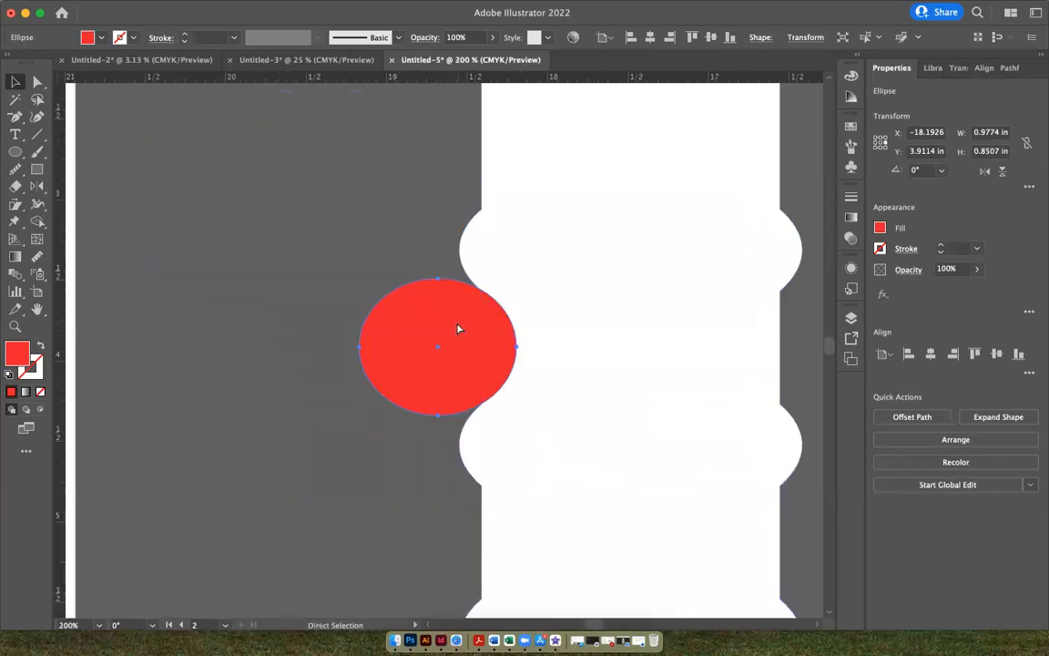
pyautogui.press('super+minus')
pyautogui.scroll(-2, 456, 329)
pyautogui.hscroll(1, 456, 329)
pyautogui.scroll(-2, 458, 330)
pyautogui.hscroll(2, 458, 330)
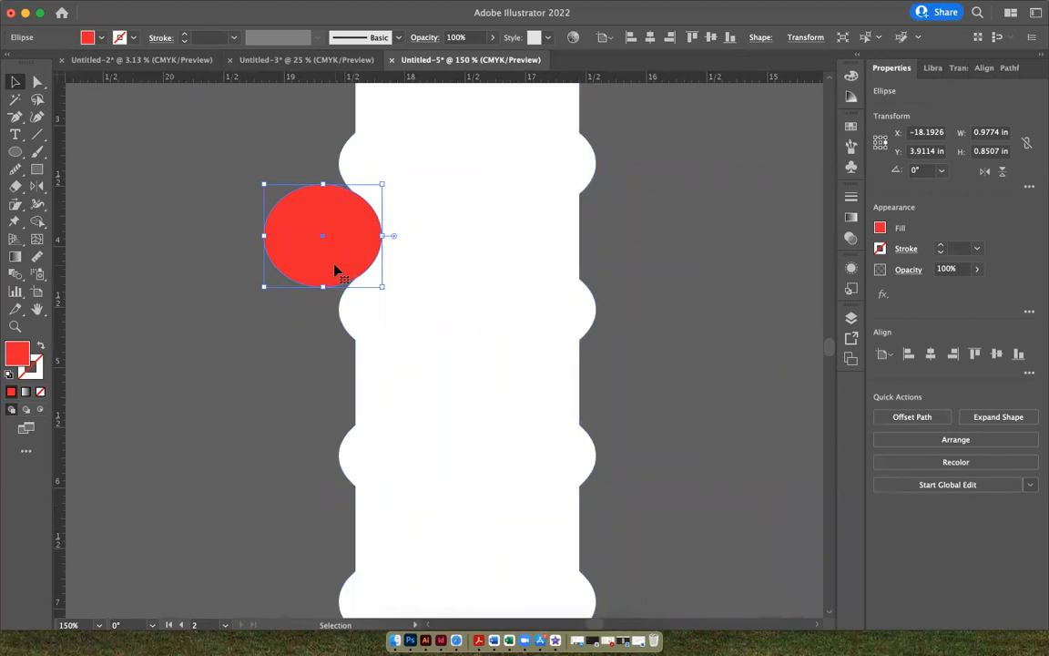
pyautogui.moveTo(335, 269); pyautogui.dragTo(336, 416)
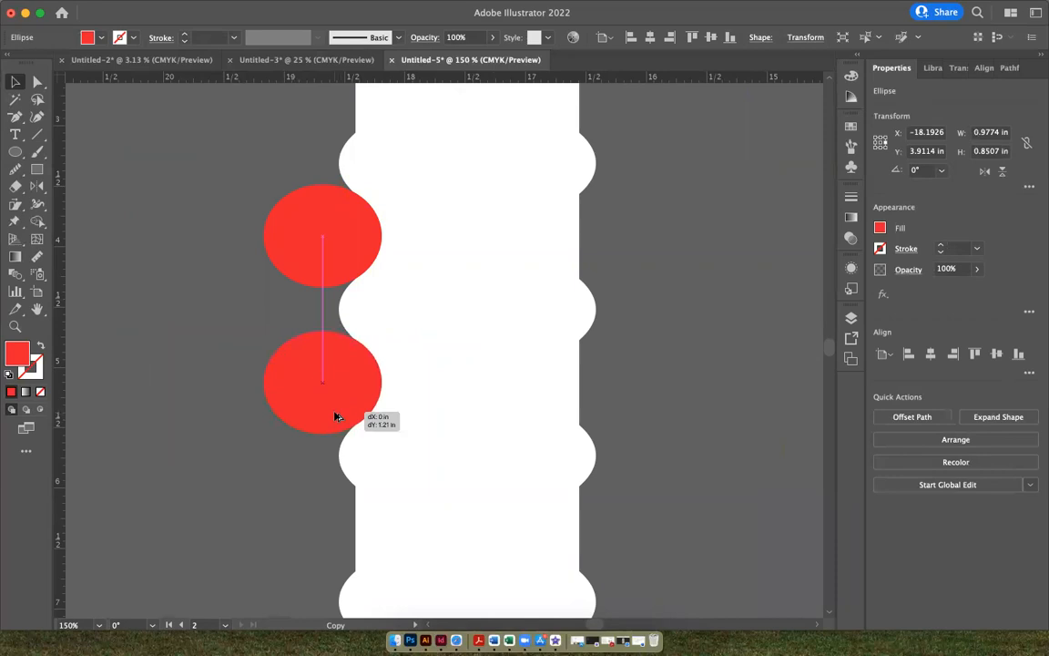
pyautogui.moveTo(336, 416); pyautogui.dragTo(335, 417)
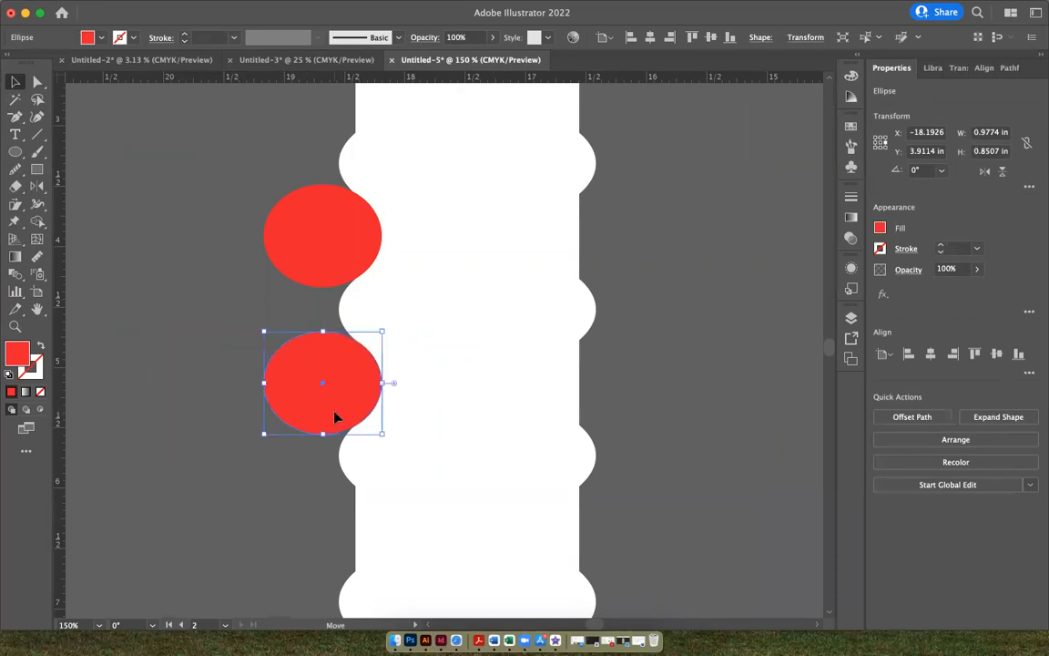
# Step: Copy the second red ellipse down about 1.22 in, into the left-edge gap between the third and fourth threads
pyautogui.scroll(-3, 335, 416)
pyautogui.scroll(-1, 335, 415)
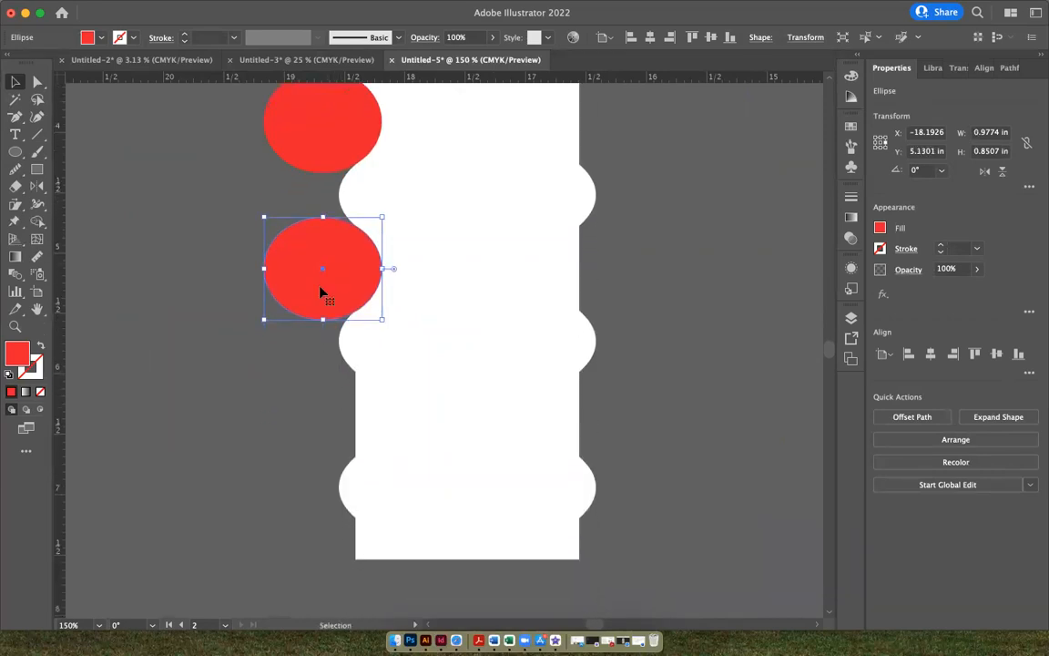
pyautogui.moveTo(322, 309); pyautogui.dragTo(323, 458)
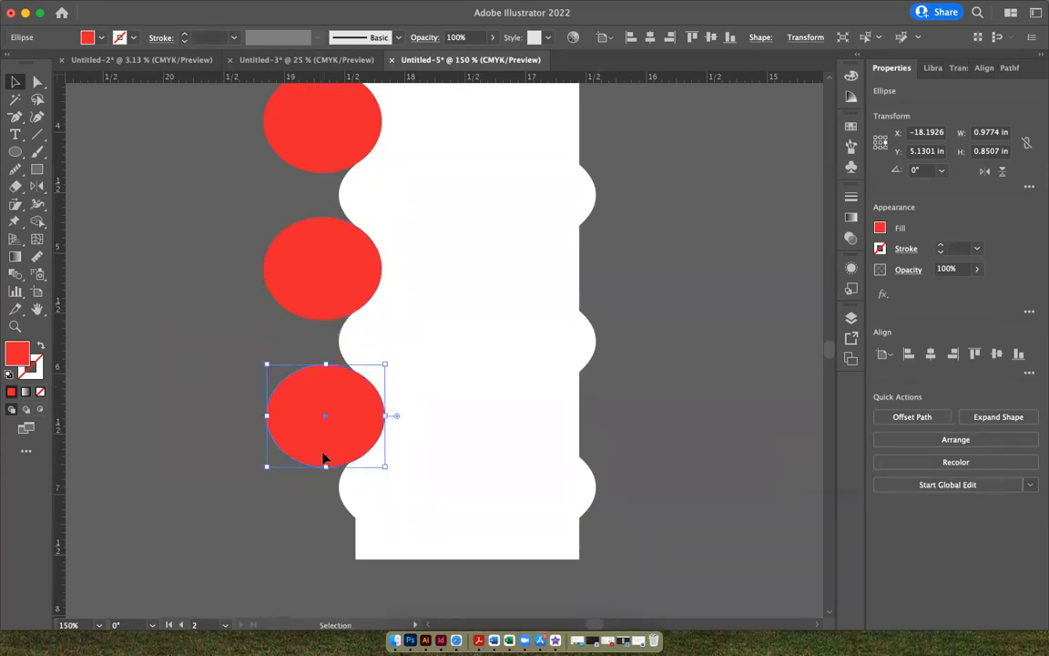
pyautogui.scroll(-4, 323, 458)
pyautogui.scroll(1, 324, 459)
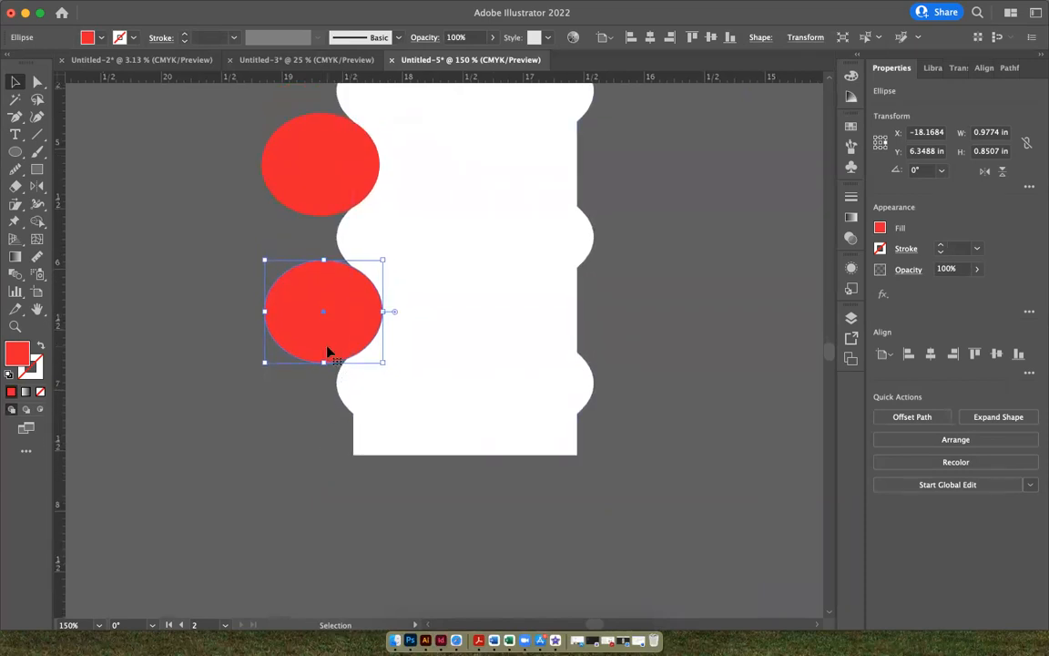
pyautogui.scroll(4, 327, 350)
pyautogui.hscroll(1, 328, 351)
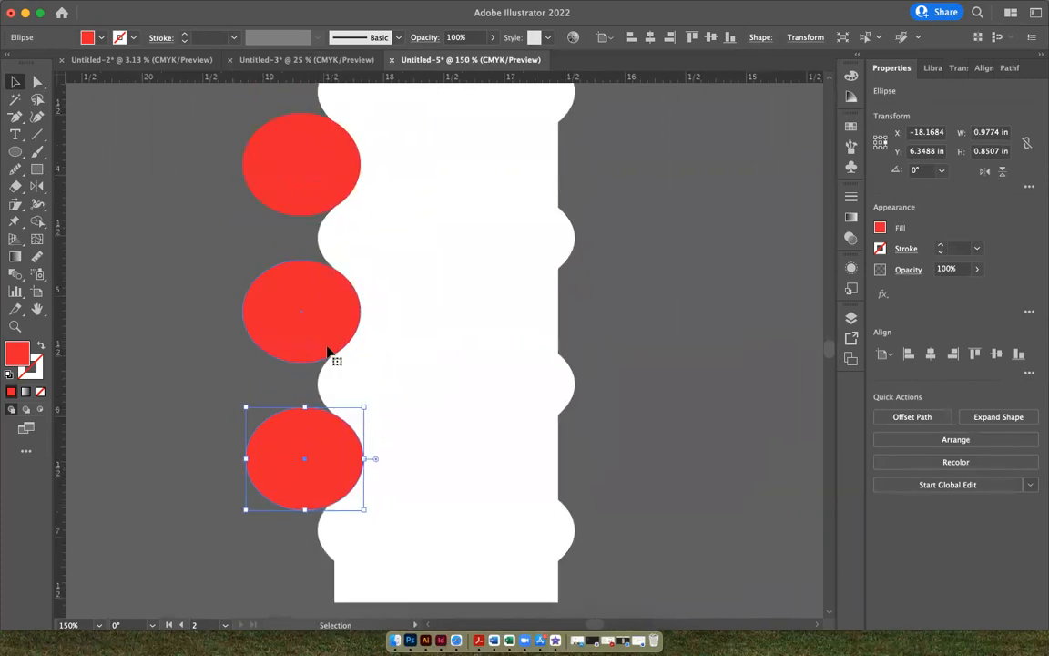
pyautogui.hscroll(2, 328, 351)
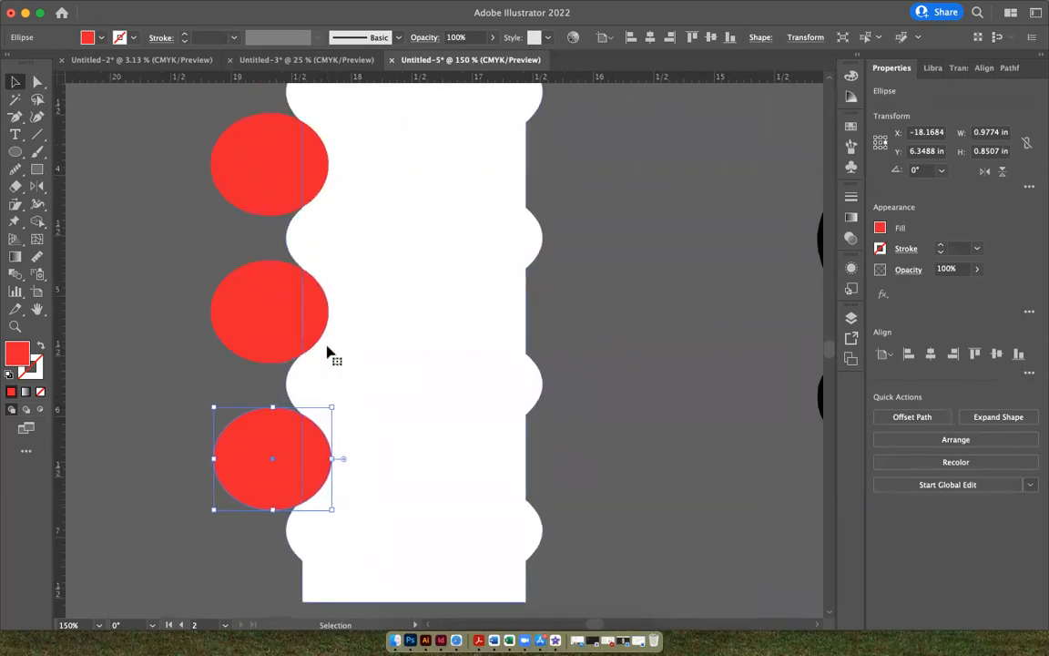
pyautogui.press('super+minus')
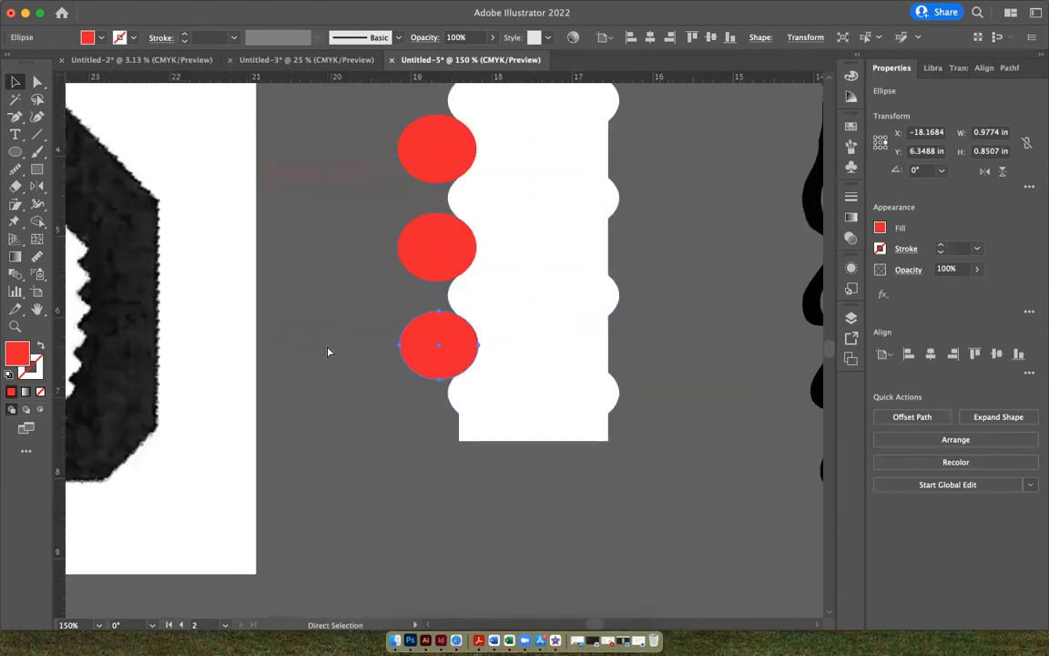
# Step: Select the three red ellipses together with the white screw body and subtract them with Minus Front to carve the left-edge gaps
pyautogui.hscroll(5, 329, 353)
pyautogui.scroll(3, 329, 353)
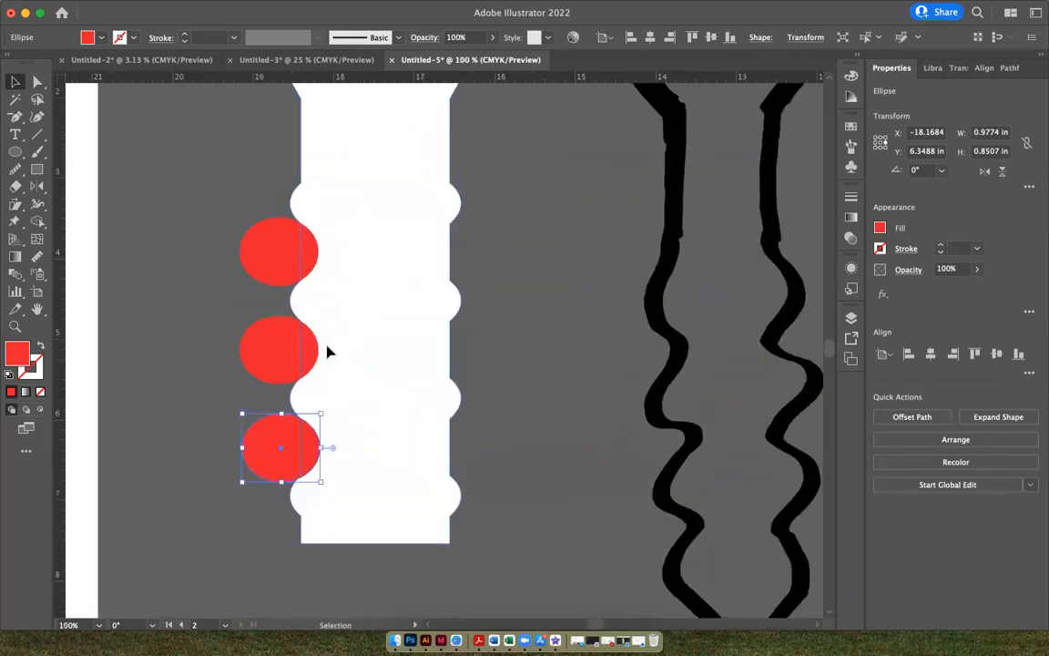
pyautogui.keyDown('shift'); pyautogui.click(279, 352); pyautogui.keyUp('shift')
pyautogui.keyDown('shift'); pyautogui.click(278, 260); pyautogui.keyUp('shift')
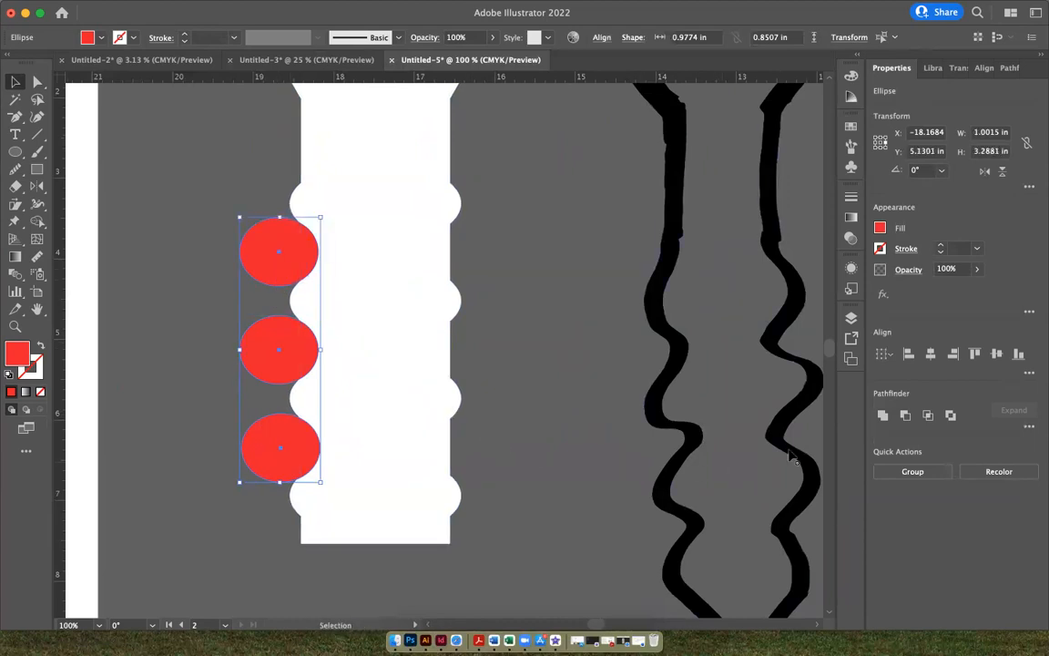
pyautogui.click(905, 416)
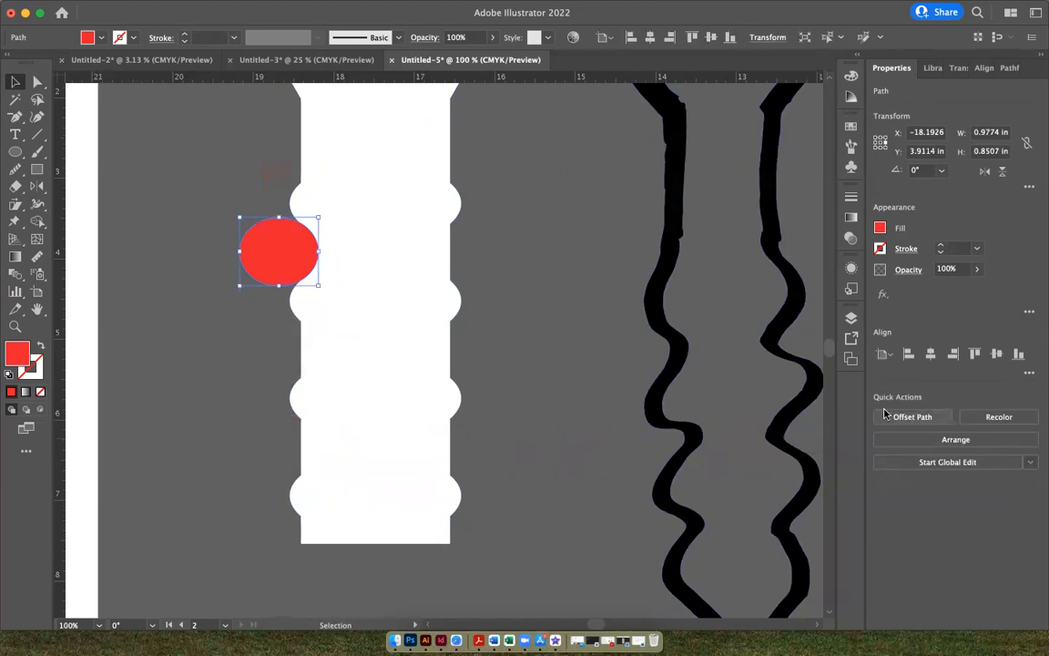
pyautogui.press('super+z')
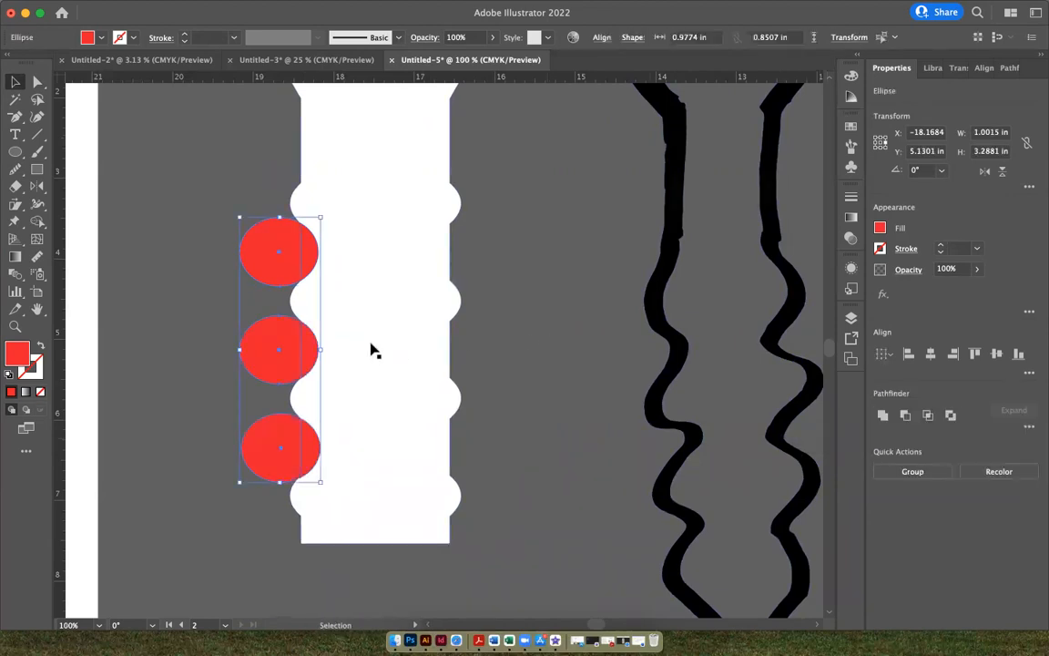
pyautogui.keyDown('shift'); pyautogui.click(371, 351); pyautogui.keyUp('shift')
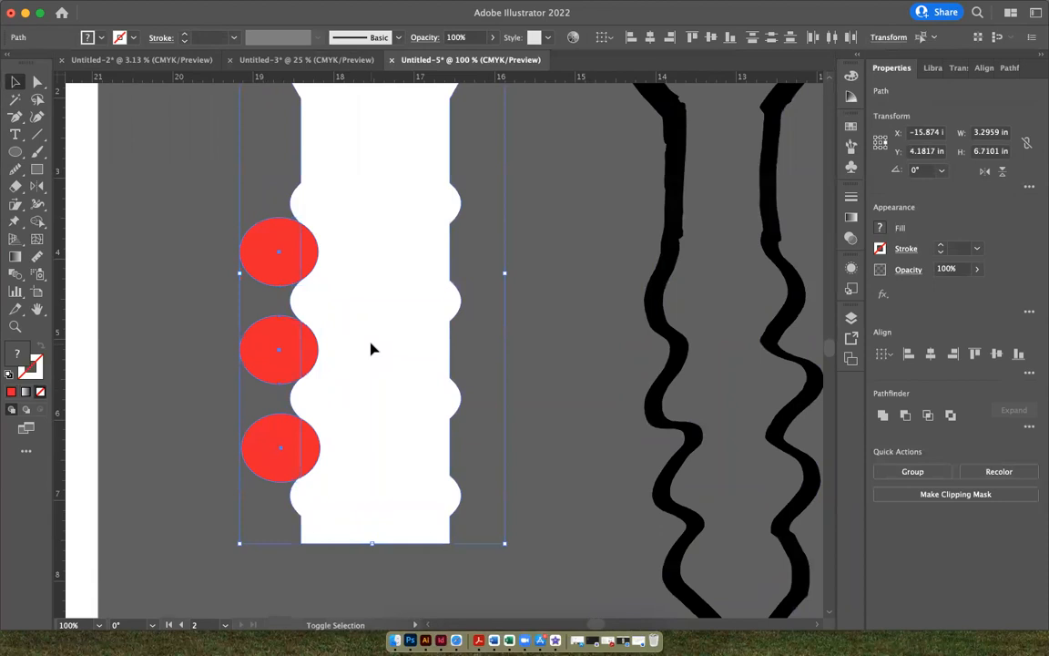
pyautogui.click(905, 417)
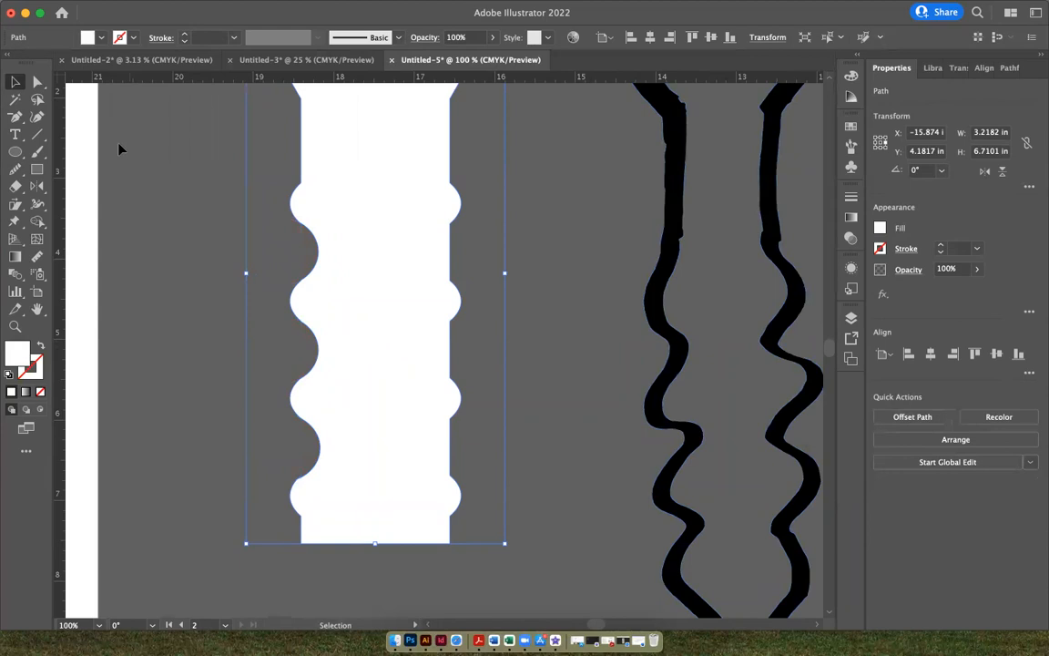
pyautogui.click(163, 319)
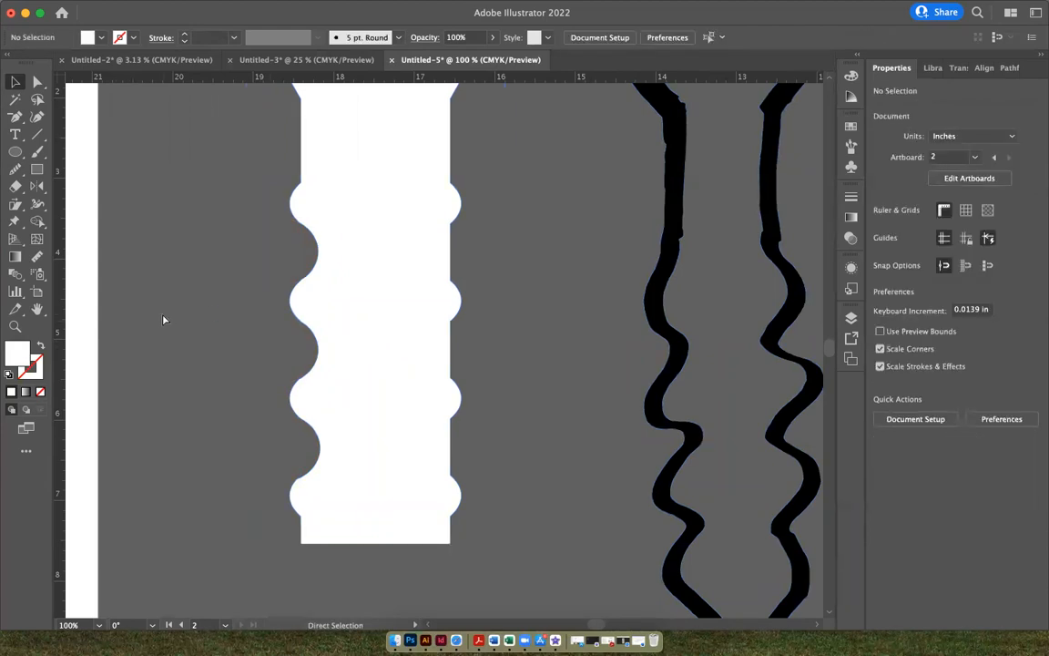
# Step: Smooth the corner on the screw's left edge where the first carved gap meets the second thread, using the Smooth tool
pyautogui.press('super+equal')
pyautogui.press('super+equal')
pyautogui.press('super+equal')
pyautogui.hscroll(-3, 163, 319)
pyautogui.hscroll(-2, 163, 320)
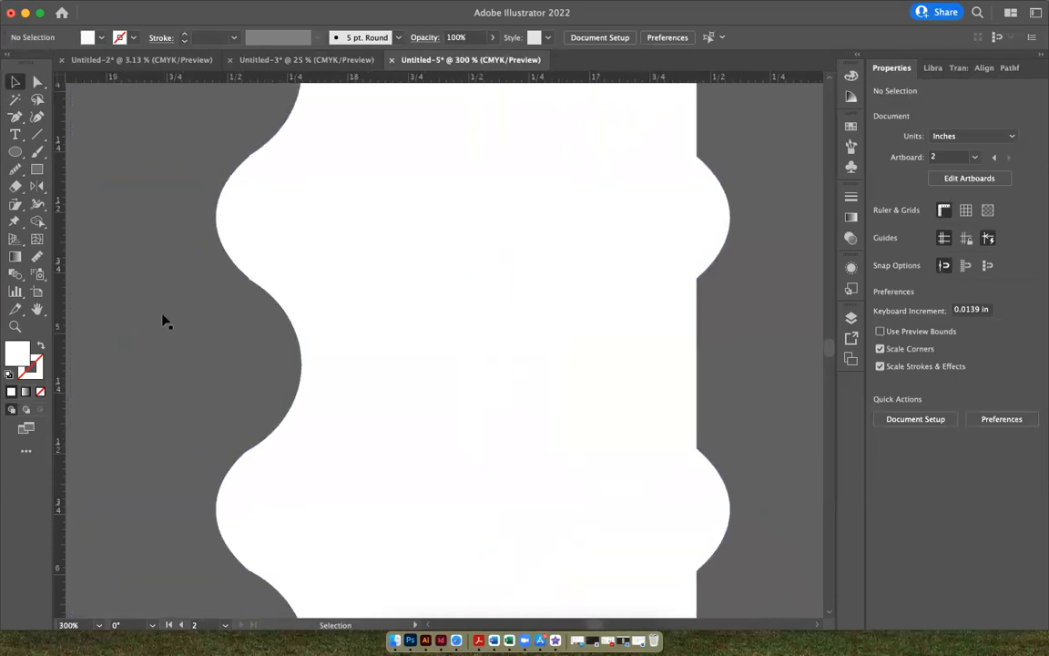
pyautogui.click(36, 81)
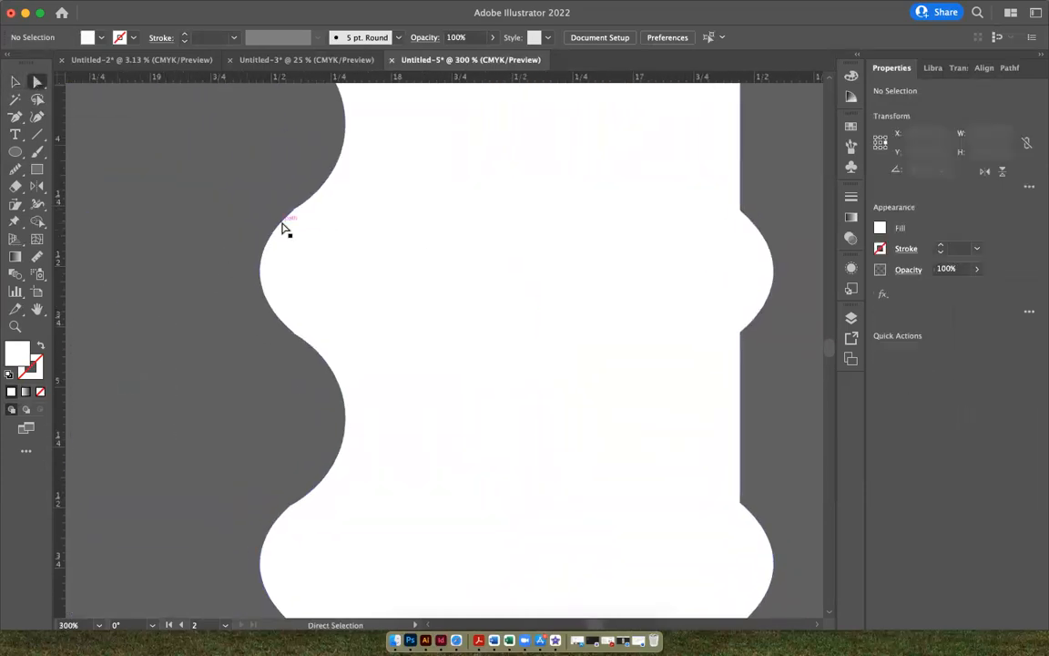
pyautogui.click(283, 227)
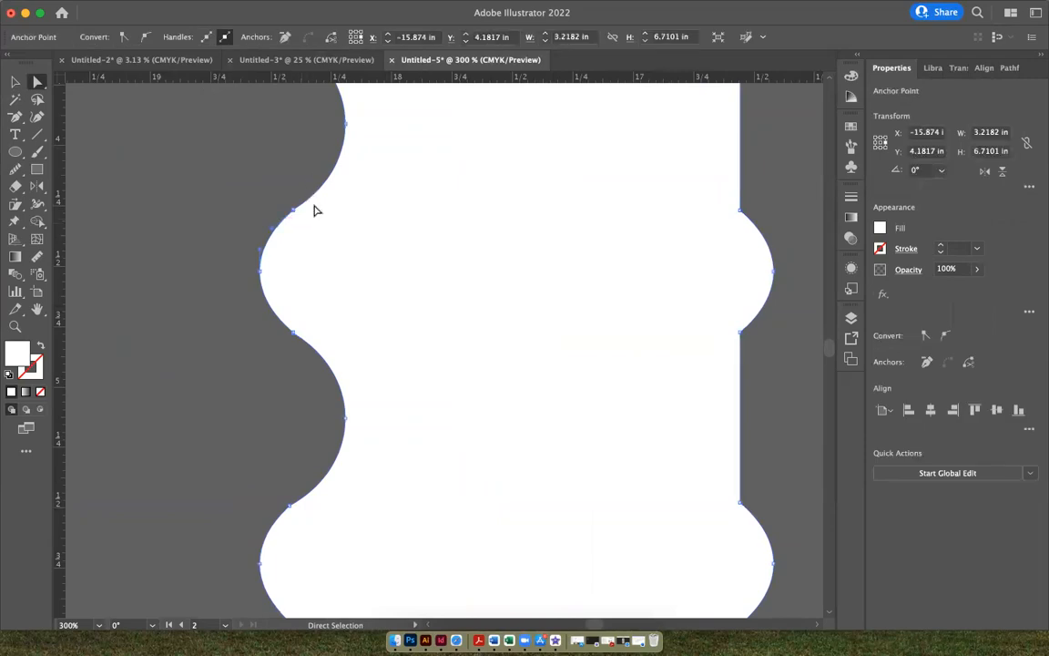
pyautogui.click(15, 169)
pyautogui.moveTo(336, 149)
pyautogui.mouseDown()
pyautogui.moveTo(288, 215)
pyautogui.moveTo(273, 261)
pyautogui.mouseUp()
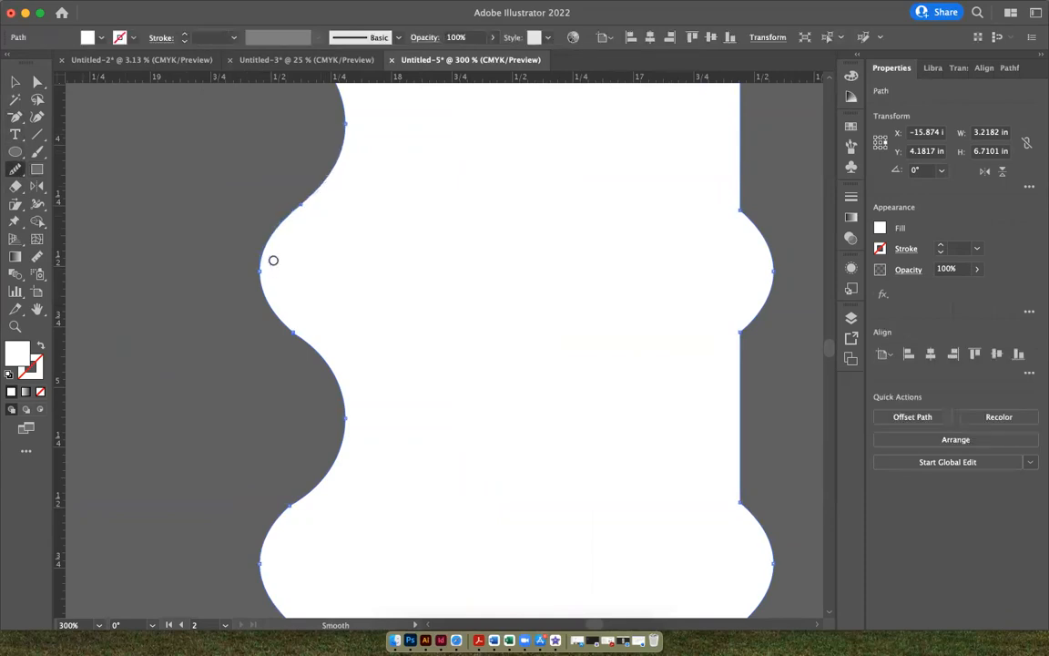
# Step: Smooth the corner on the screw's left edge where the third carved gap meets the fourth thread
pyautogui.scroll(-3, 273, 260)
pyautogui.scroll(4, 297, 267)
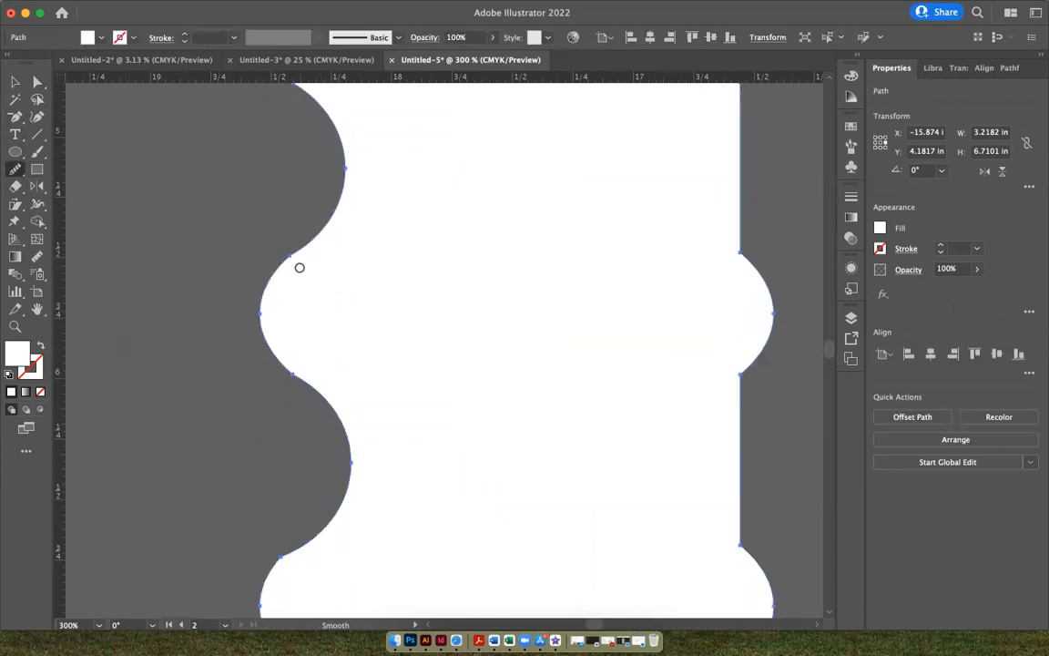
pyautogui.scroll(-3, 299, 267)
pyautogui.moveTo(343, 386); pyautogui.dragTo(274, 466)
pyautogui.scroll(5, 276, 467)
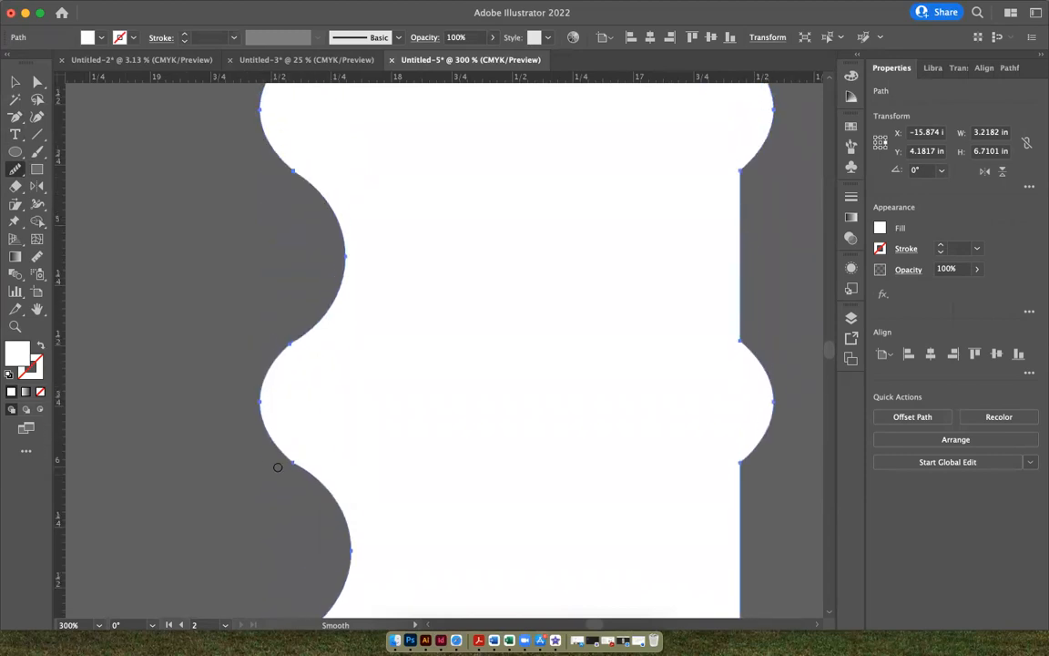
pyautogui.scroll(-3, 277, 468)
pyautogui.scroll(-2, 278, 467)
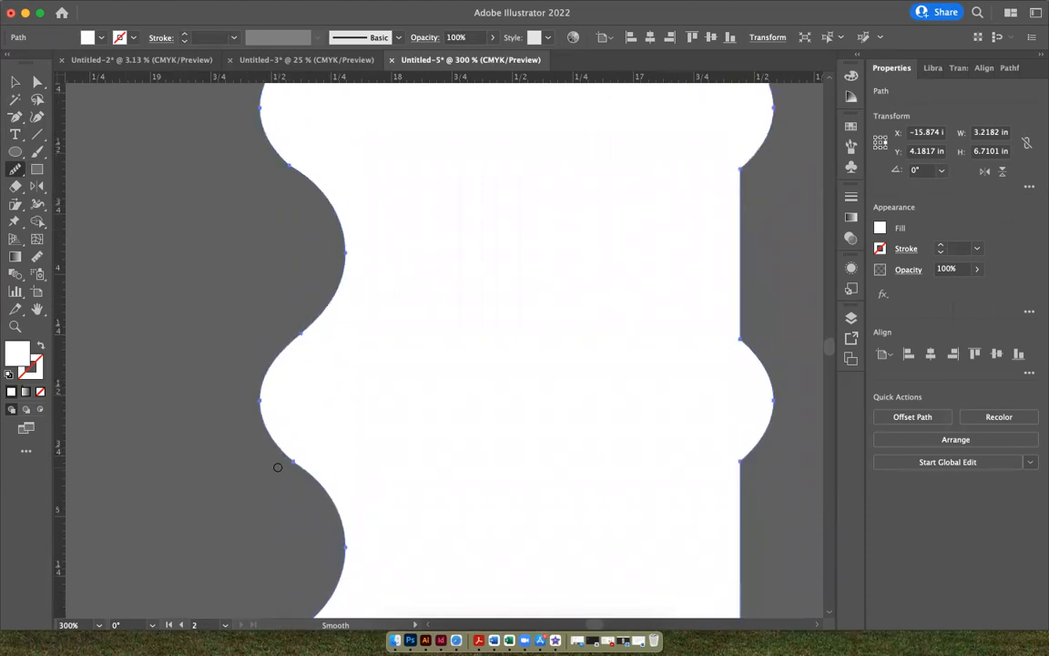
pyautogui.scroll(-3, 278, 467)
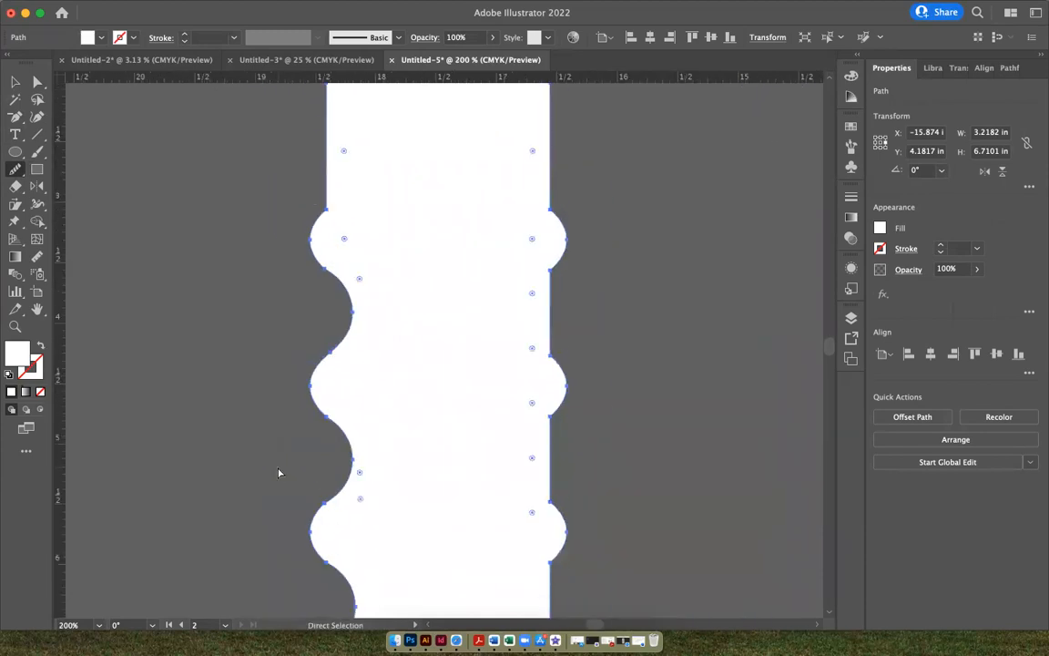
# Step: Erase a thin straight vertical strip through the screw's centre from head to base, splitting it into two halves
pyautogui.press('super+minus')
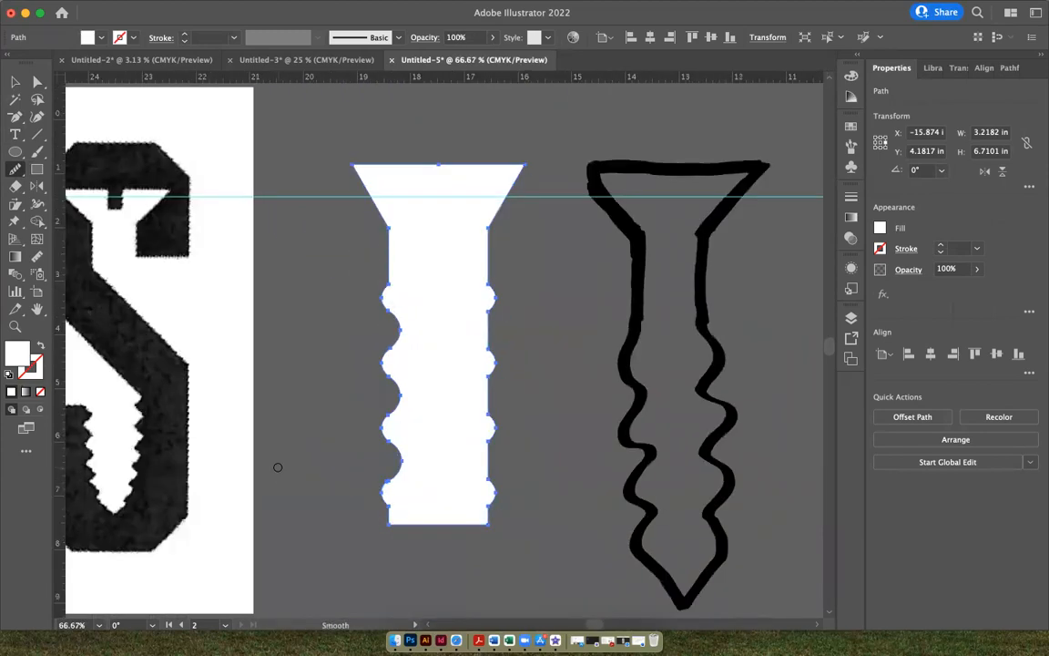
pyautogui.scroll(-3, 278, 467)
pyautogui.hscroll(3, 278, 467)
pyautogui.scroll(3, 278, 467)
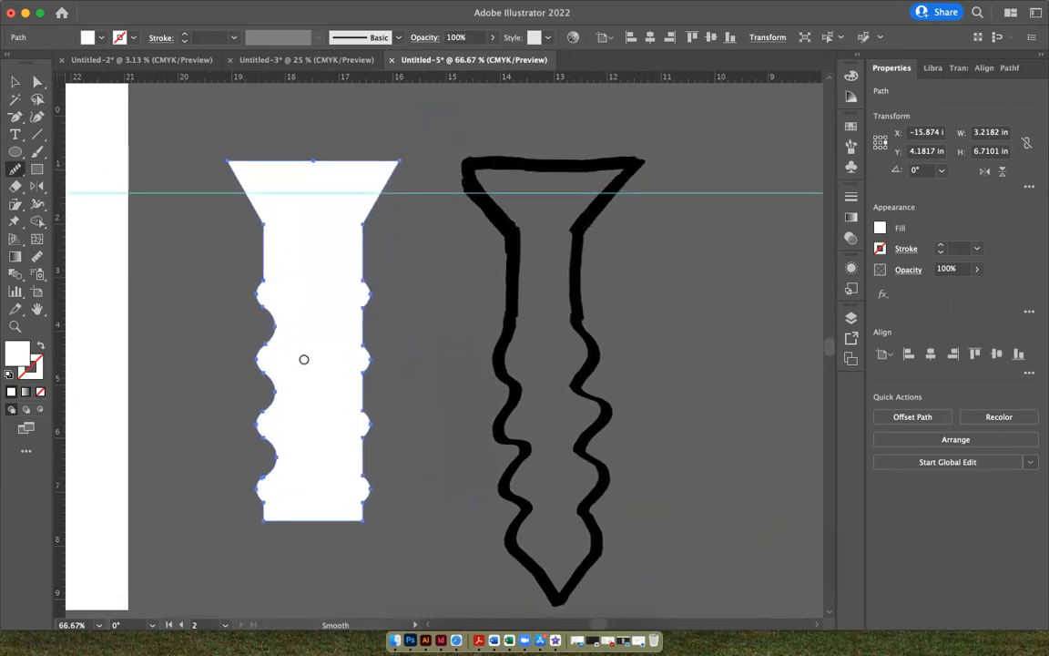
pyautogui.click(17, 187)
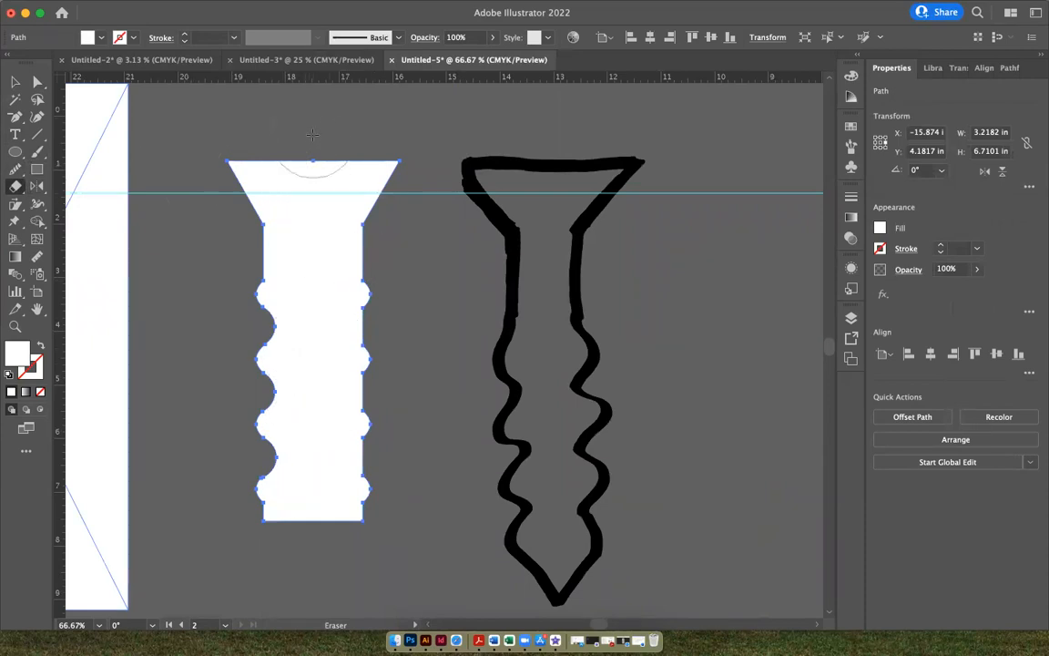
pyautogui.scroll(3, 300, 146)
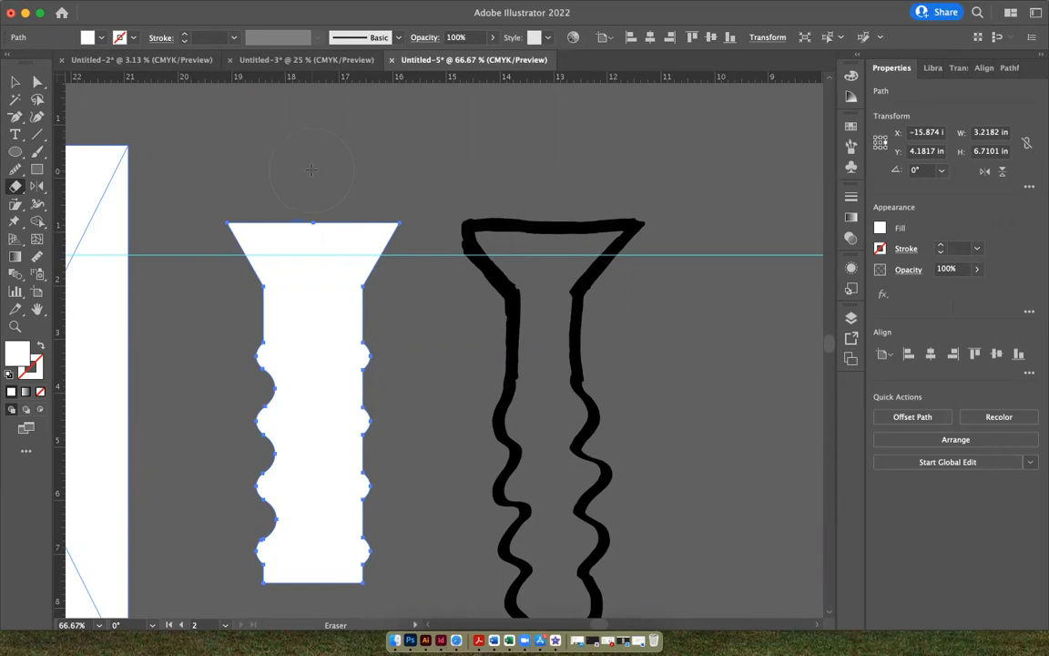
pyautogui.moveTo(311, 169)
pyautogui.mouseDown()
pyautogui.moveTo(238, 169)
pyautogui.moveTo(389, 161)
pyautogui.moveTo(318, 164)
pyautogui.mouseUp()
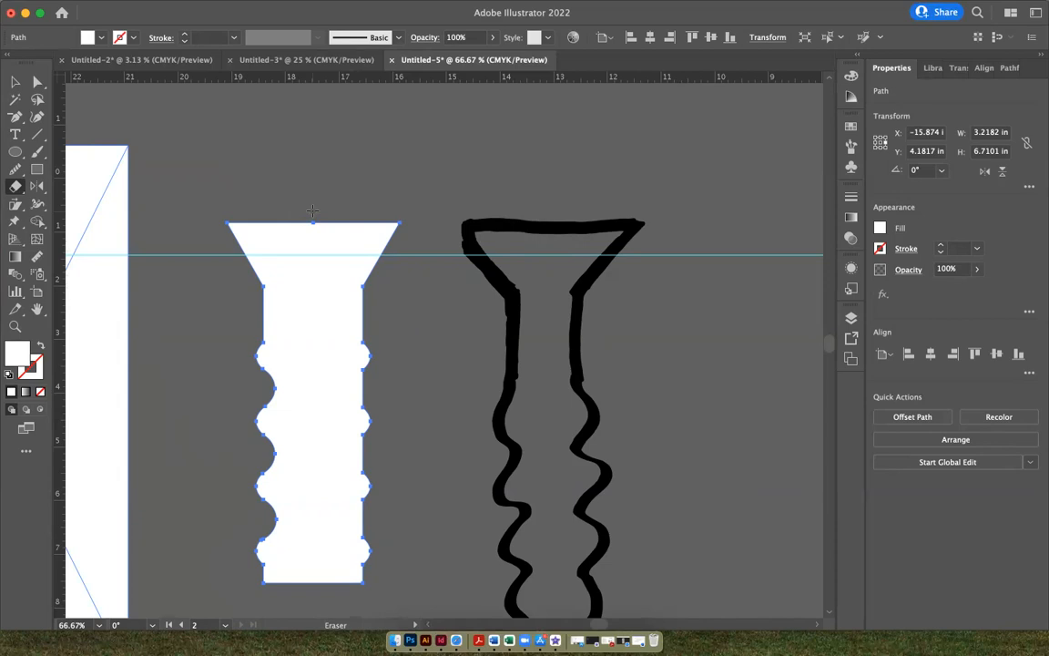
pyautogui.moveTo(311, 210); pyautogui.dragTo(312, 619)
pyautogui.scroll(-5, 406, 341)
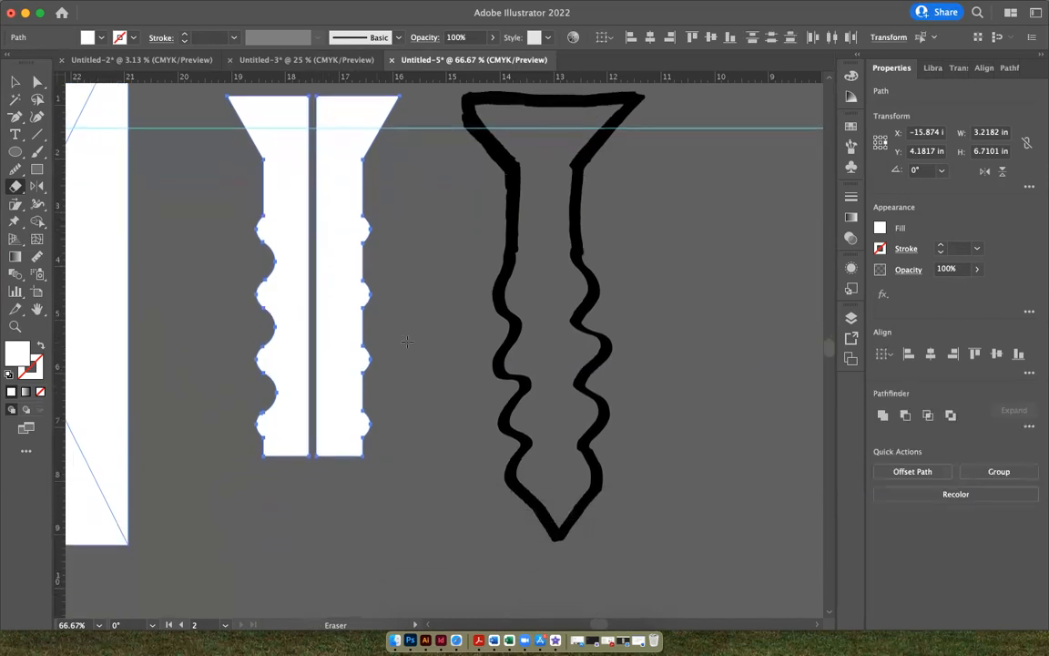
pyautogui.scroll(1, 407, 340)
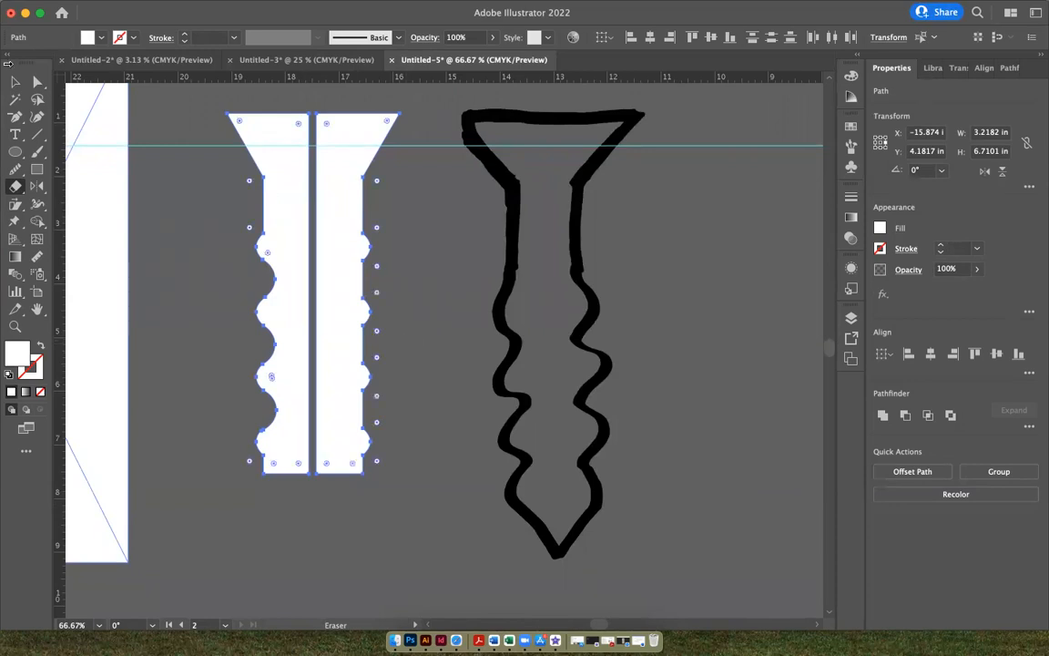
# Step: Delete the right half of the split screw, keeping the half with the carved threads
pyautogui.click(15, 82)
pyautogui.click(380, 204)
pyautogui.click(352, 177)
pyautogui.press('Delete')
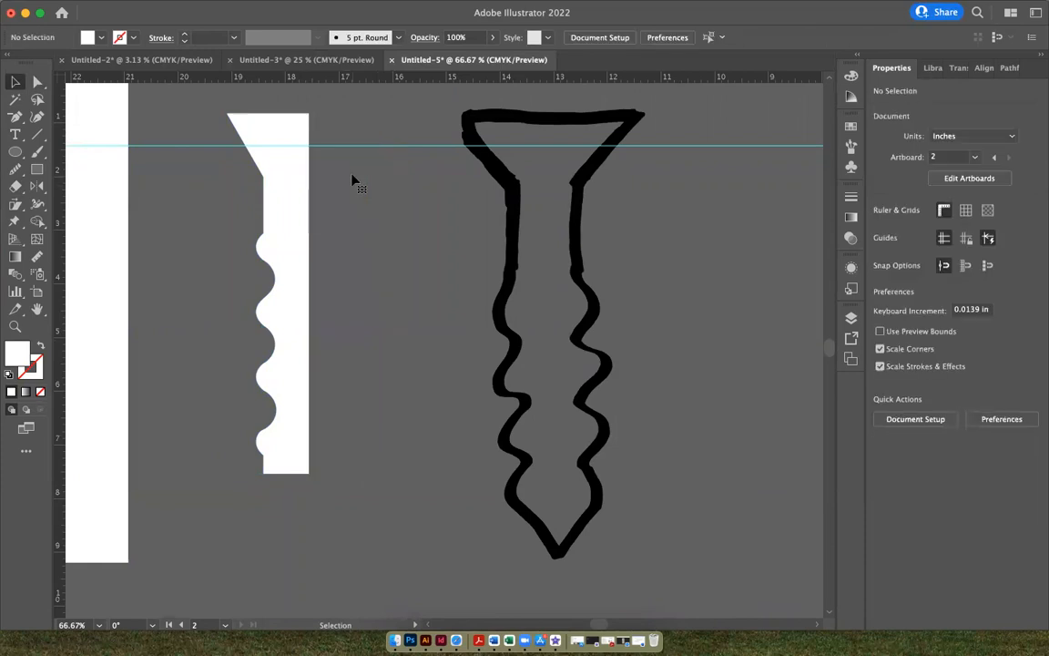
# Step: Duplicate the remaining left half of the screw and reflect the copy across the vertical axis
pyautogui.click(283, 187)
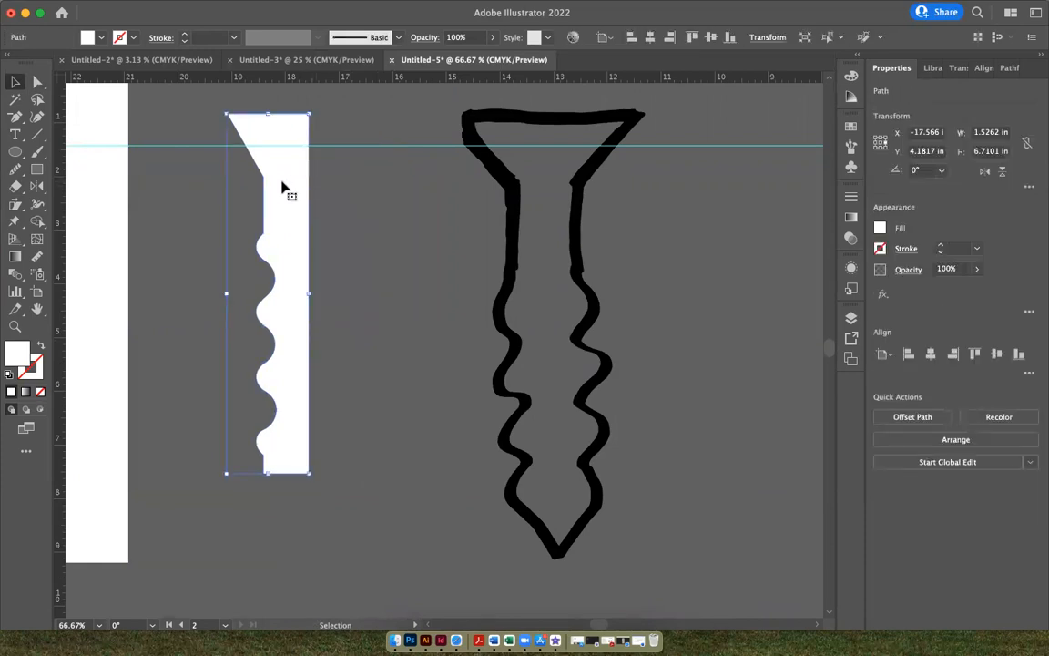
pyautogui.press('super+v')
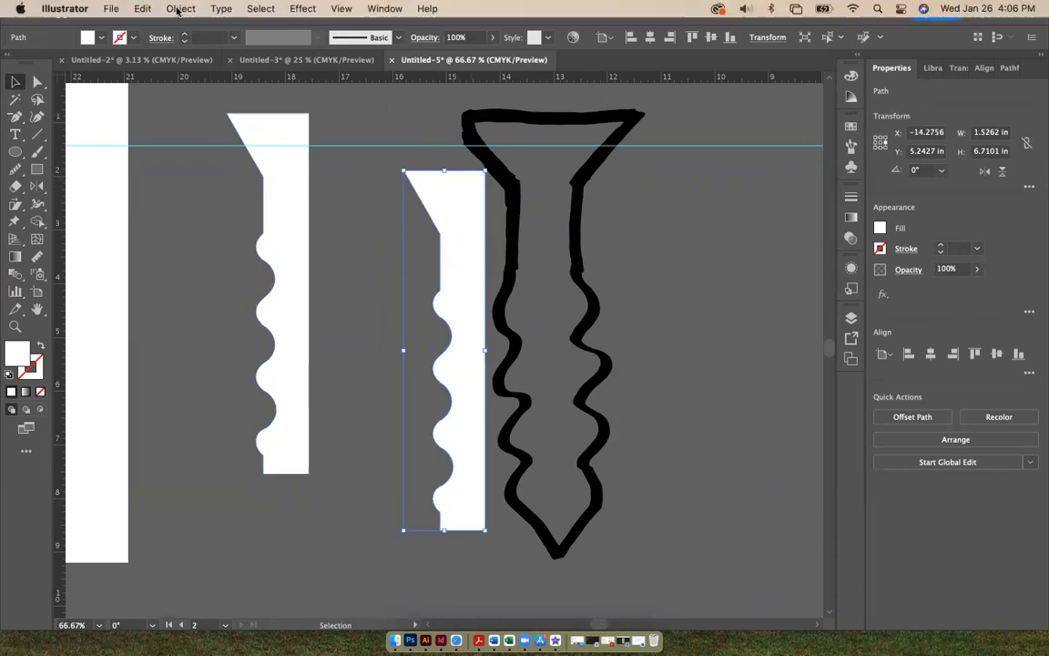
pyautogui.click(180, 10)
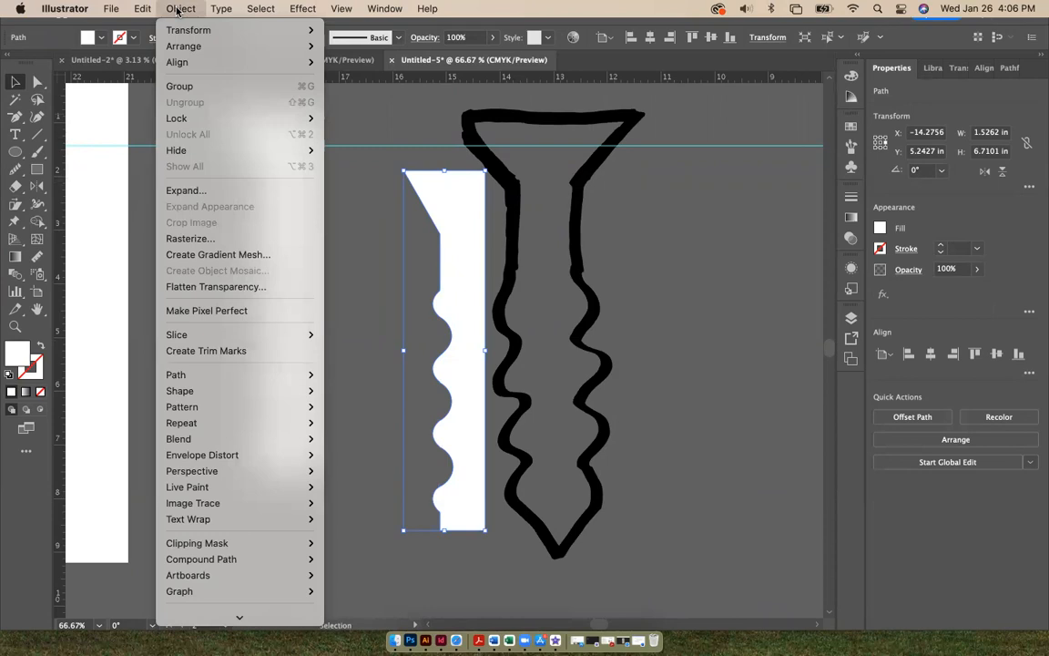
pyautogui.moveTo(177, 33)
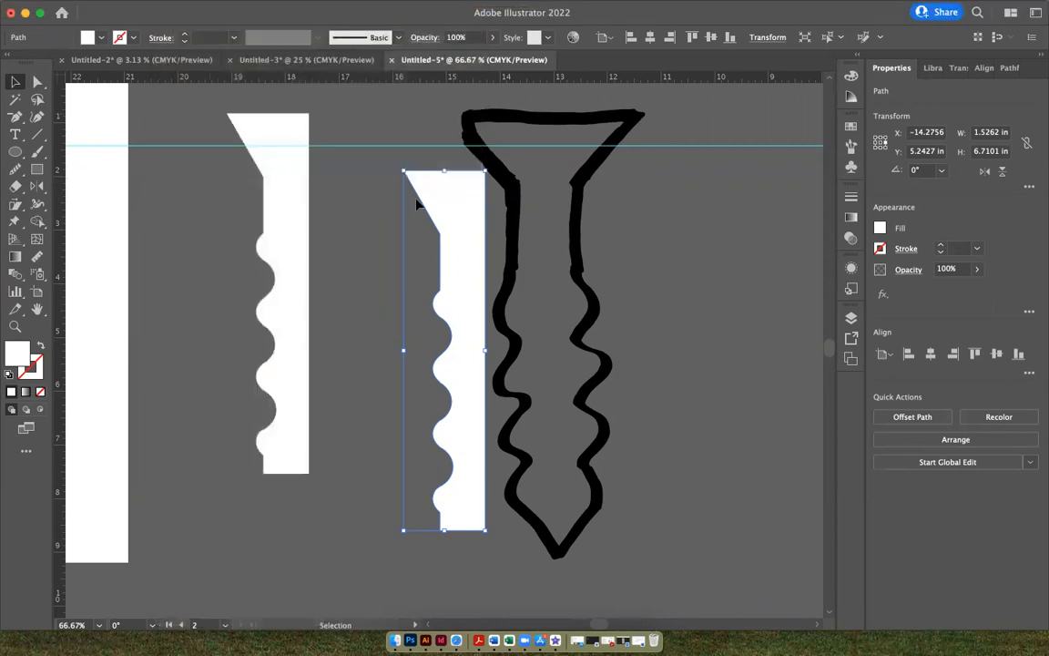
pyautogui.rightClick(440, 202)
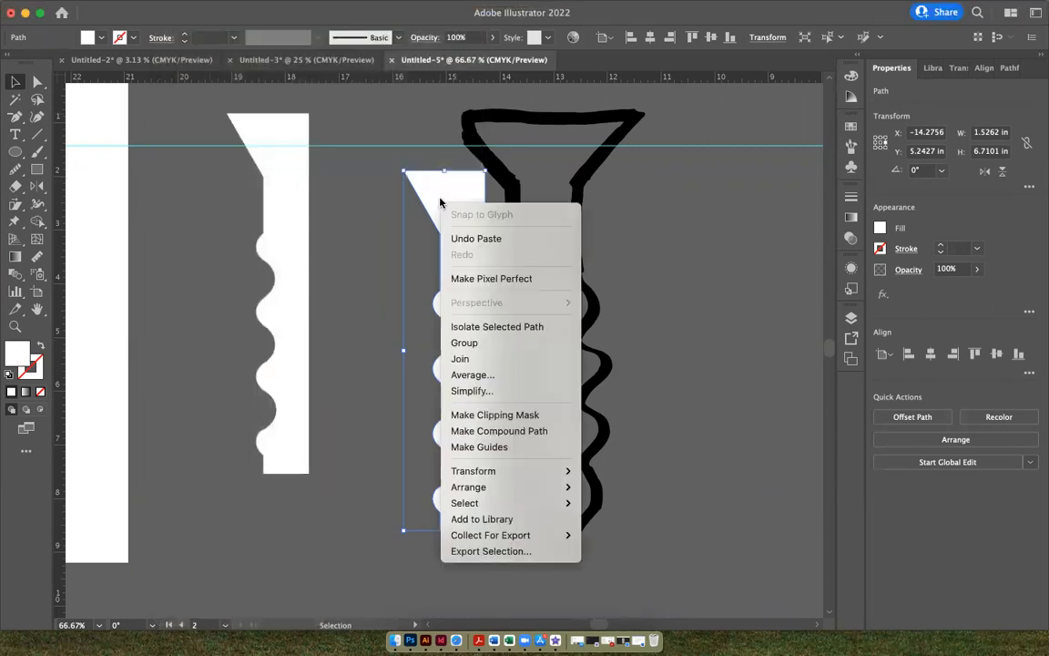
pyautogui.moveTo(513, 472)
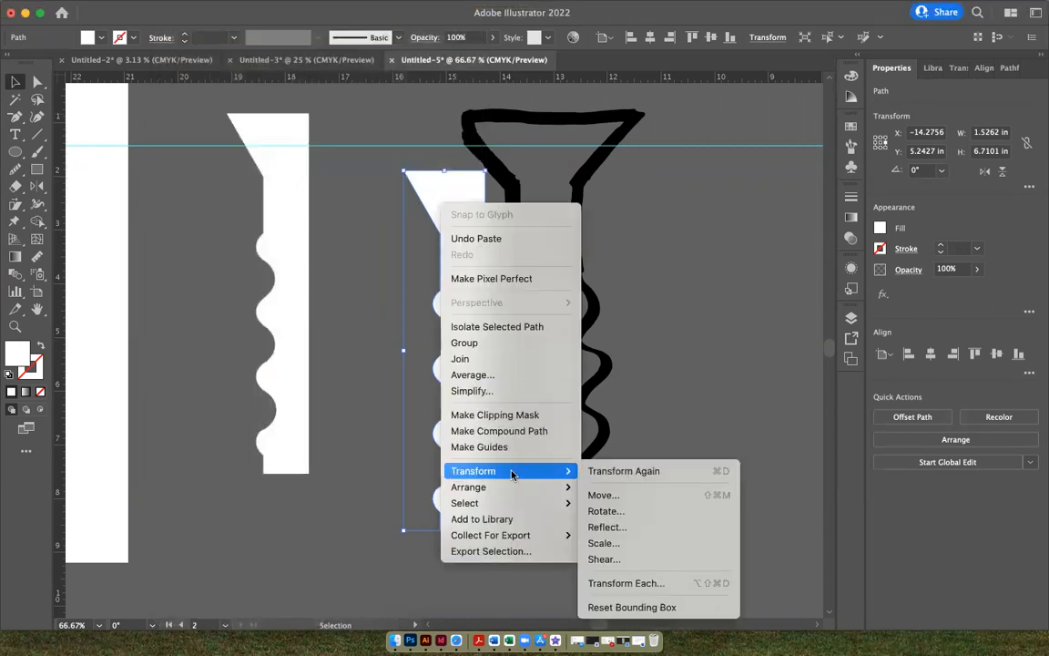
pyautogui.click(642, 529)
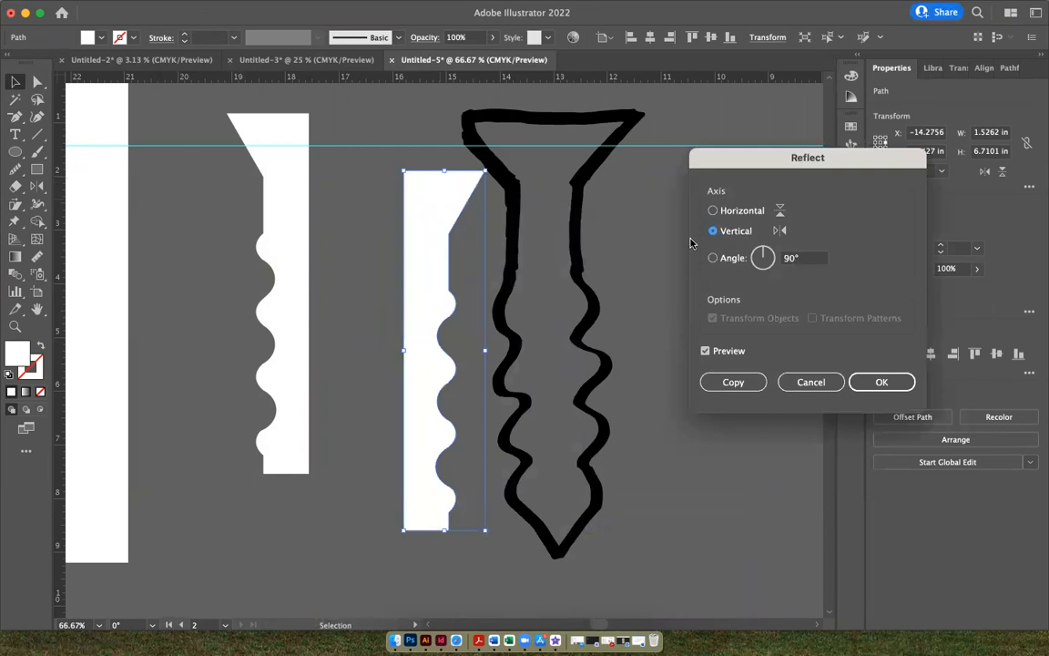
pyautogui.click(881, 382)
# Step: Align the mirrored half flush against the left half's straight edge and unite both into a single screw shape
pyautogui.moveTo(431, 237); pyautogui.dragTo(340, 177)
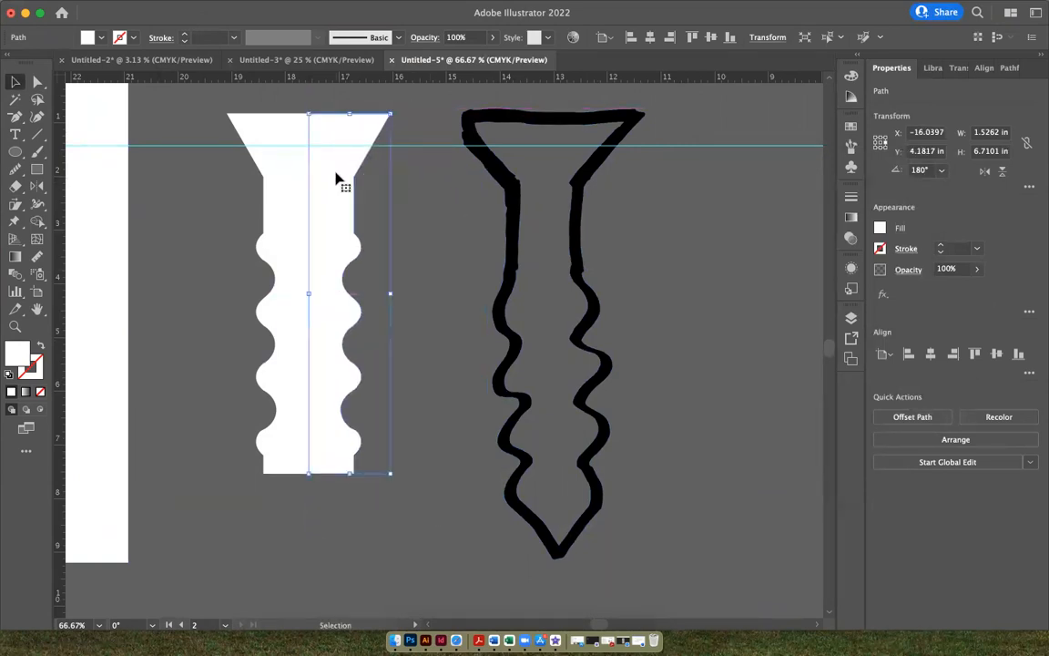
pyautogui.keyDown('shift'); pyautogui.click(296, 180); pyautogui.keyUp('shift')
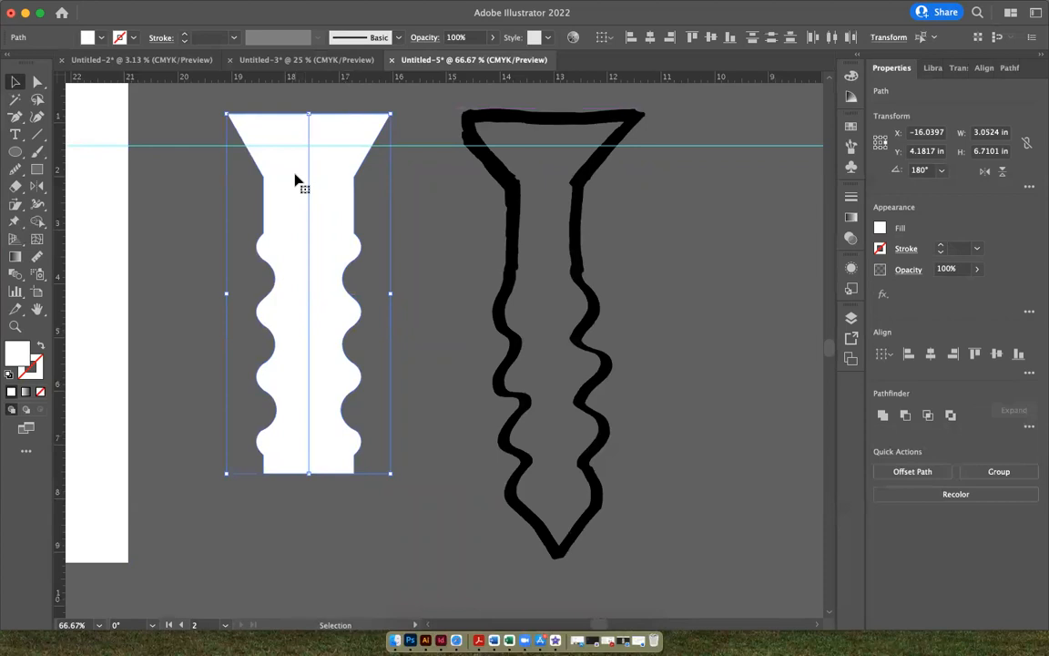
pyautogui.click(882, 416)
pyautogui.click(429, 290)
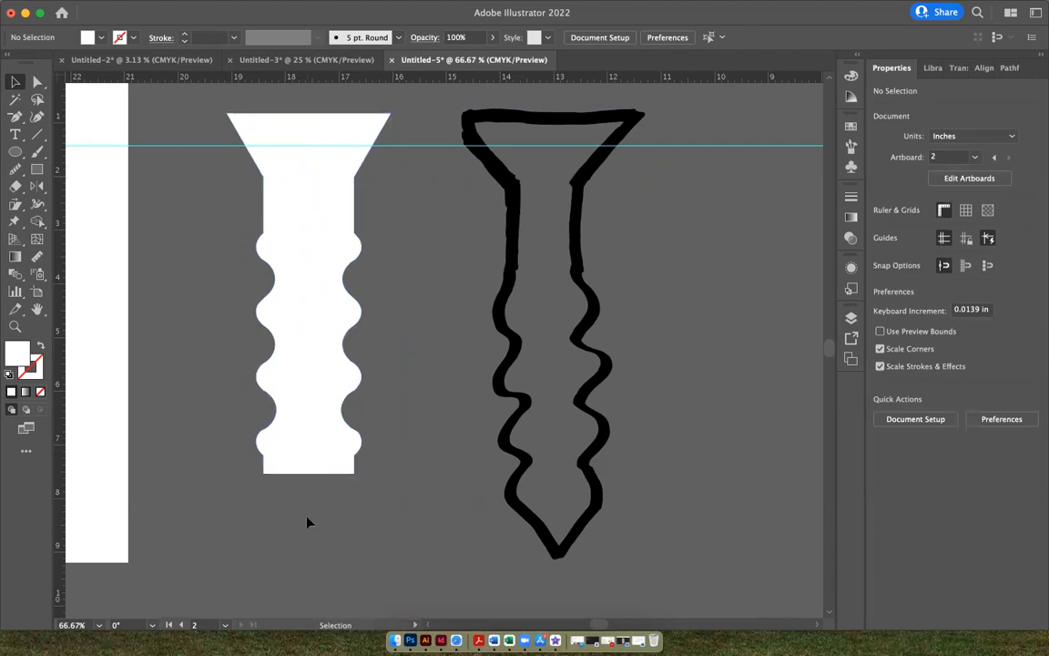
# Step: Switch to the Star tool
pyautogui.click(20, 155)
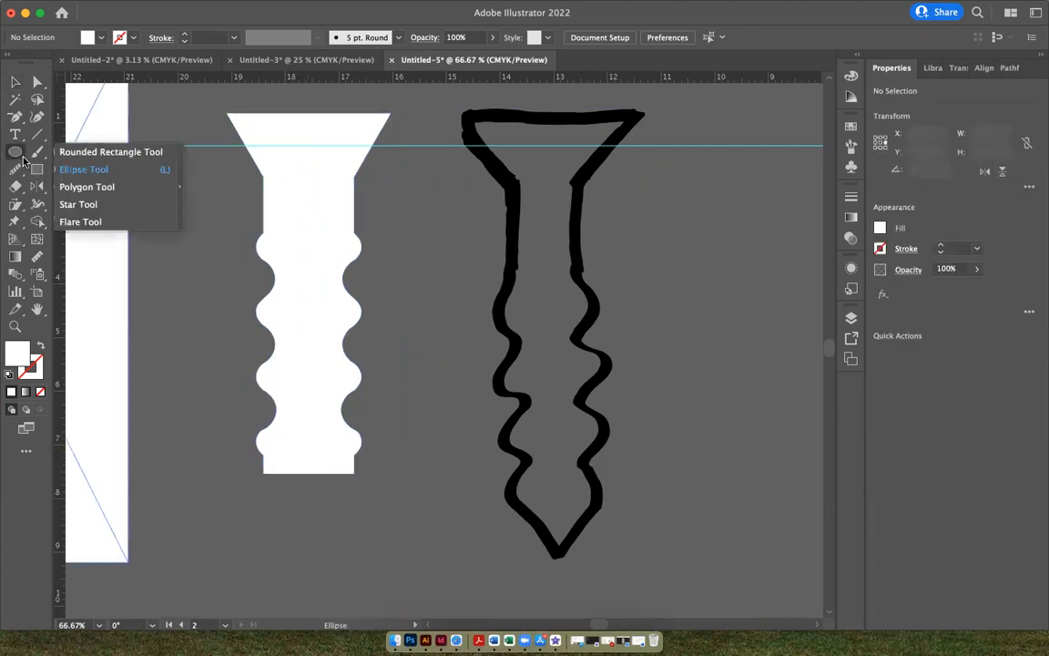
pyautogui.click(58, 207)
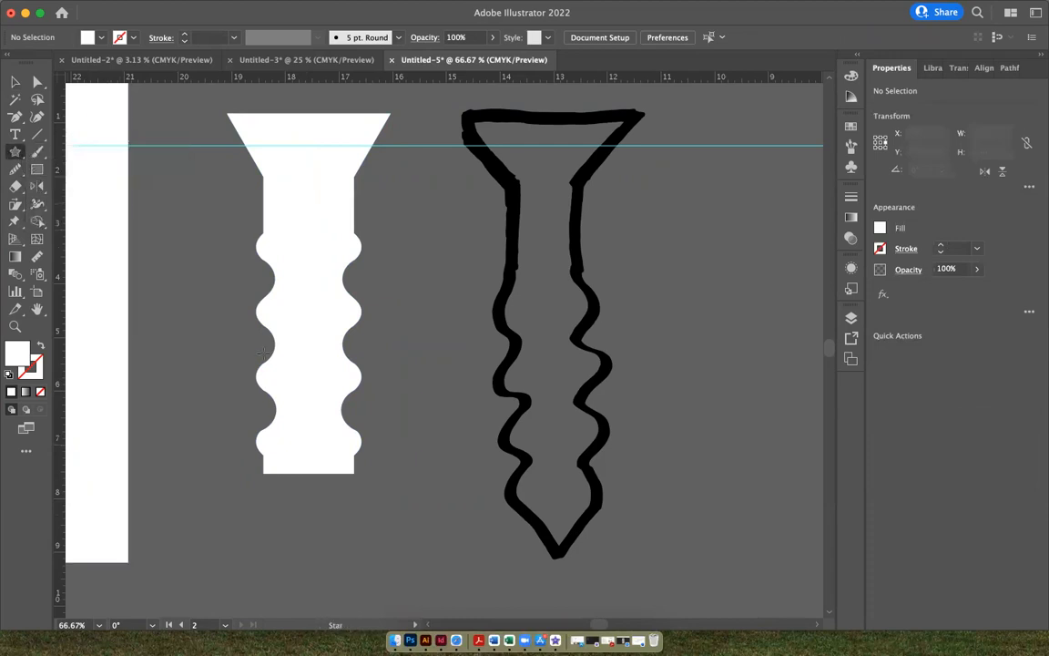
# Step: Draw a white downward-pointing triangle about 1.69 in wide and 1.53 in high against the lower edge of the white screw body
pyautogui.moveTo(264, 480); pyautogui.dragTo(311, 508)
pyautogui.click(14, 83)
pyautogui.moveTo(317, 511); pyautogui.dragTo(232, 426)
pyautogui.moveTo(260, 472); pyautogui.dragTo(353, 514)
pyautogui.moveTo(334, 506); pyautogui.dragTo(323, 503)
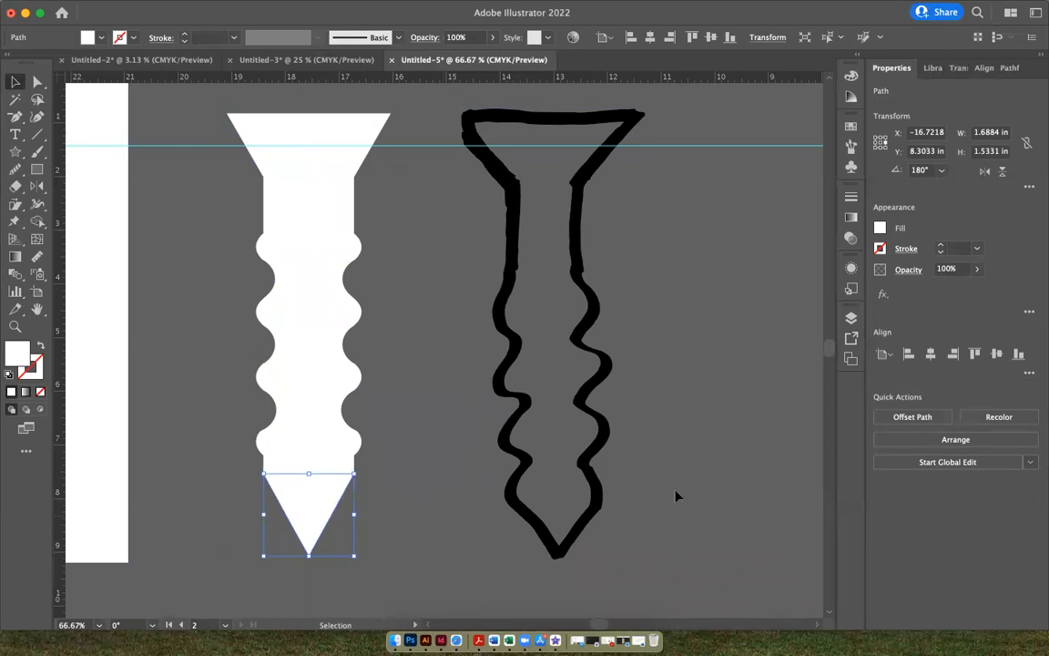
# Step: Unite the triangular tip with the white screw body into one shape
pyautogui.keyDown('shift'); pyautogui.click(325, 435); pyautogui.keyUp('shift')
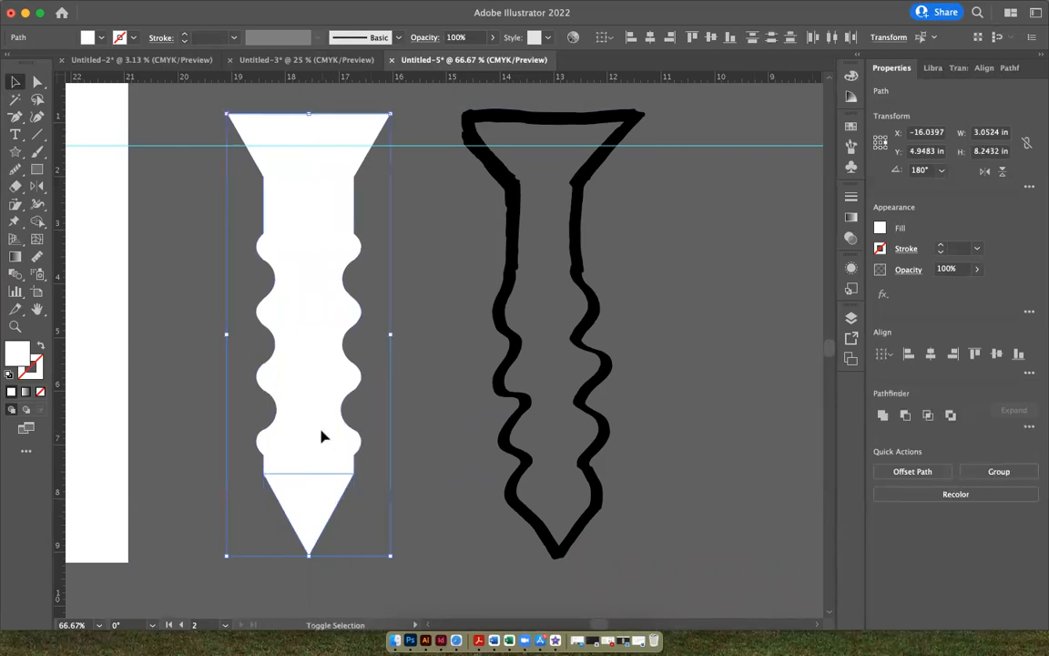
pyautogui.click(883, 415)
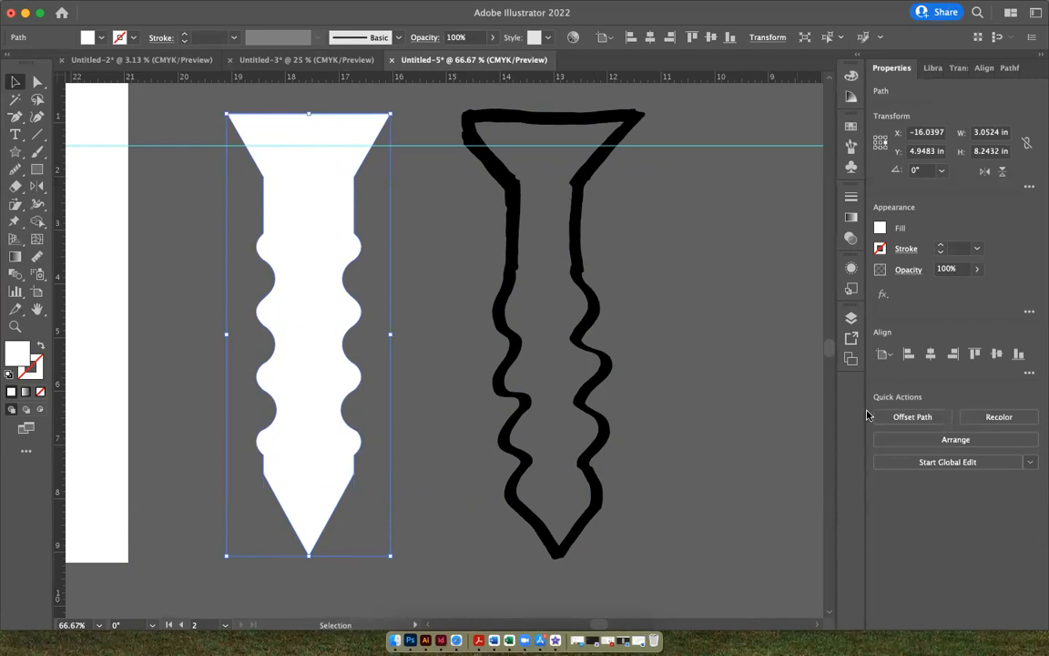
pyautogui.click(446, 471)
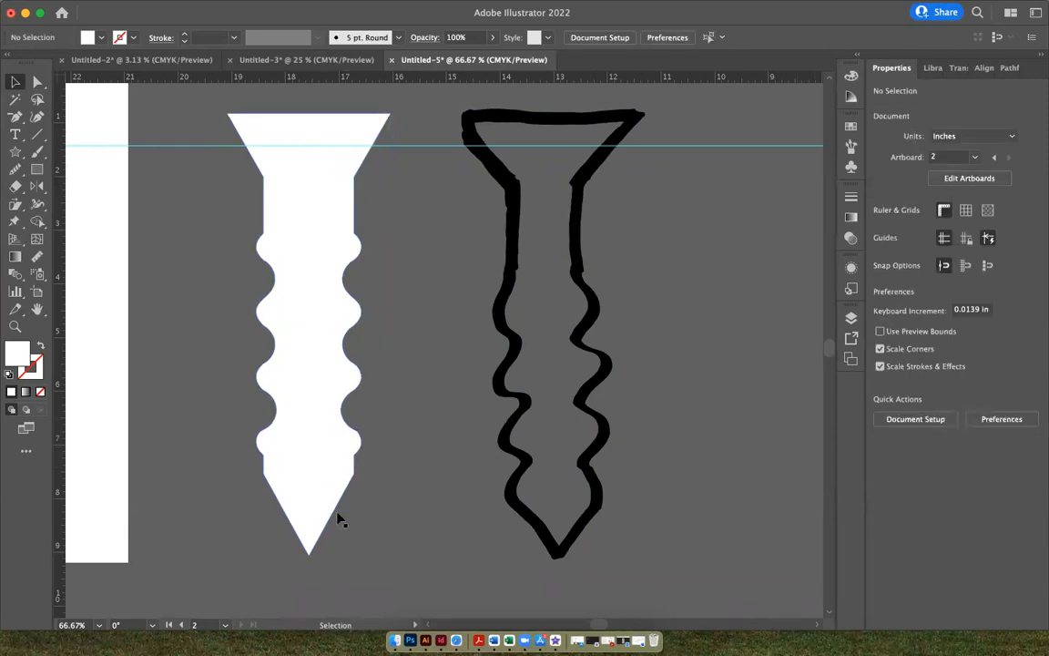
pyautogui.click(312, 506)
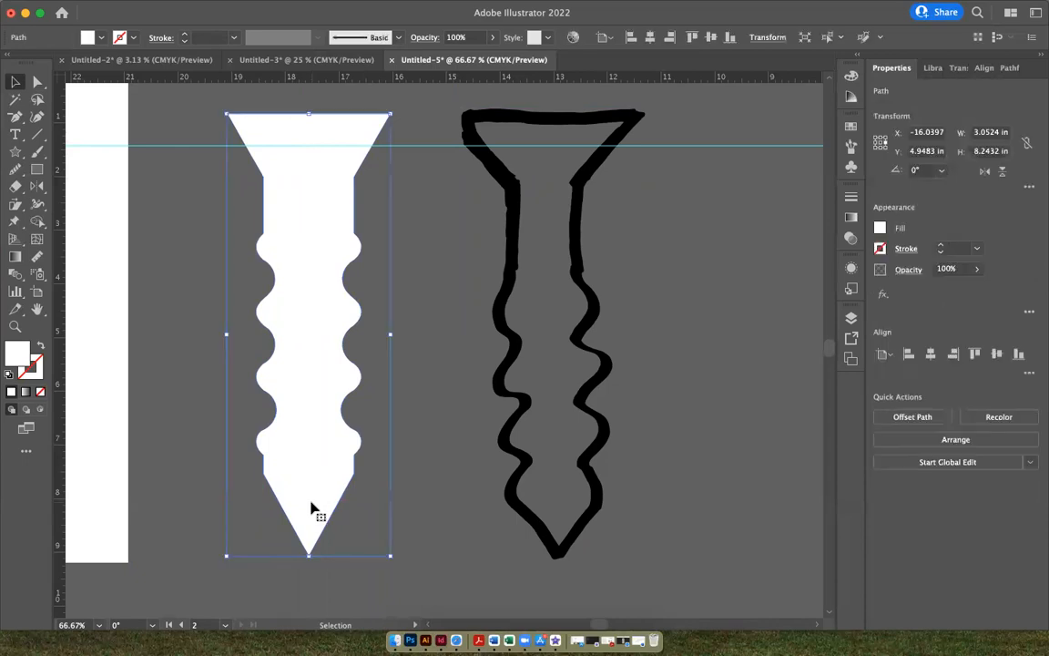
pyautogui.click(430, 472)
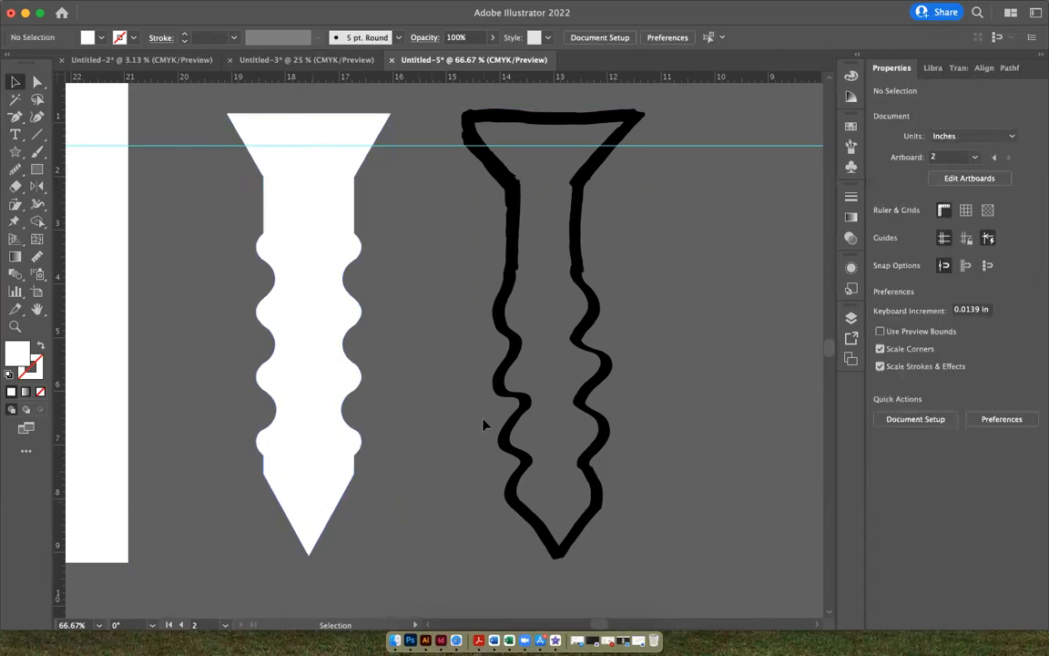
# Step: Switch to the Untitled-2 document and examine the two separate halves of the solid black screw
pyautogui.click(328, 60)
pyautogui.click(405, 60)
pyautogui.click(141, 61)
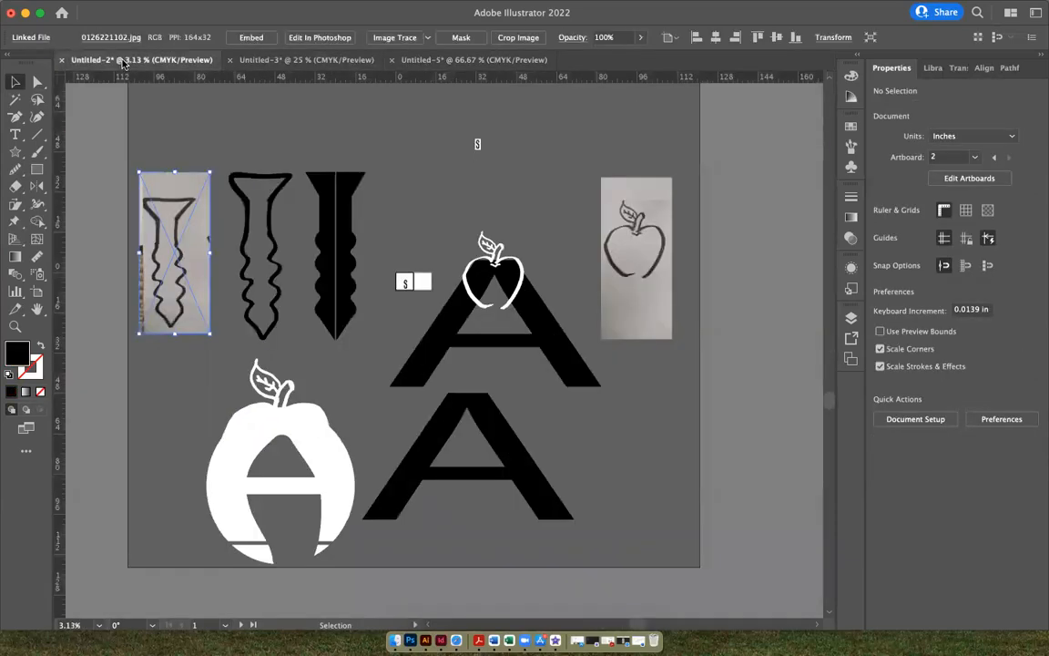
pyautogui.click(368, 349)
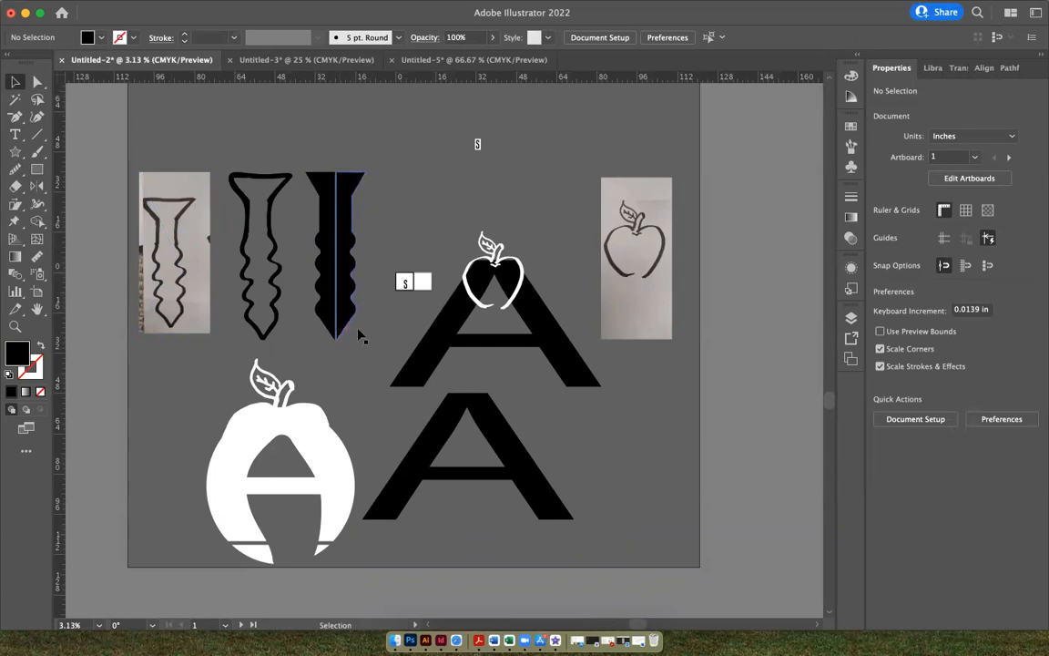
pyautogui.click(328, 245)
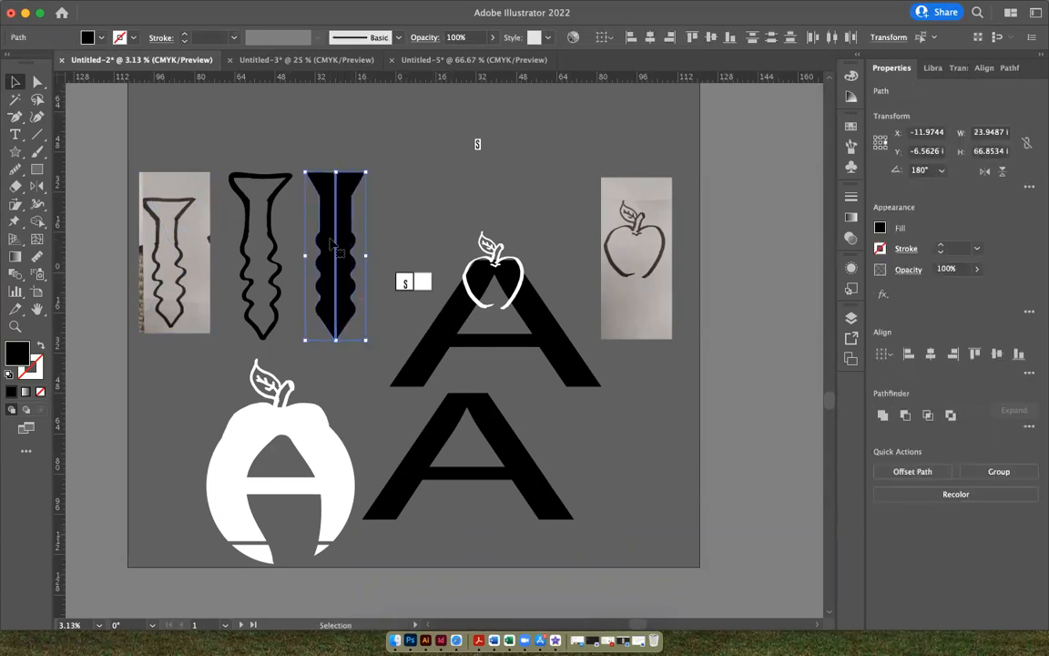
pyautogui.click(356, 236)
pyautogui.click(355, 237)
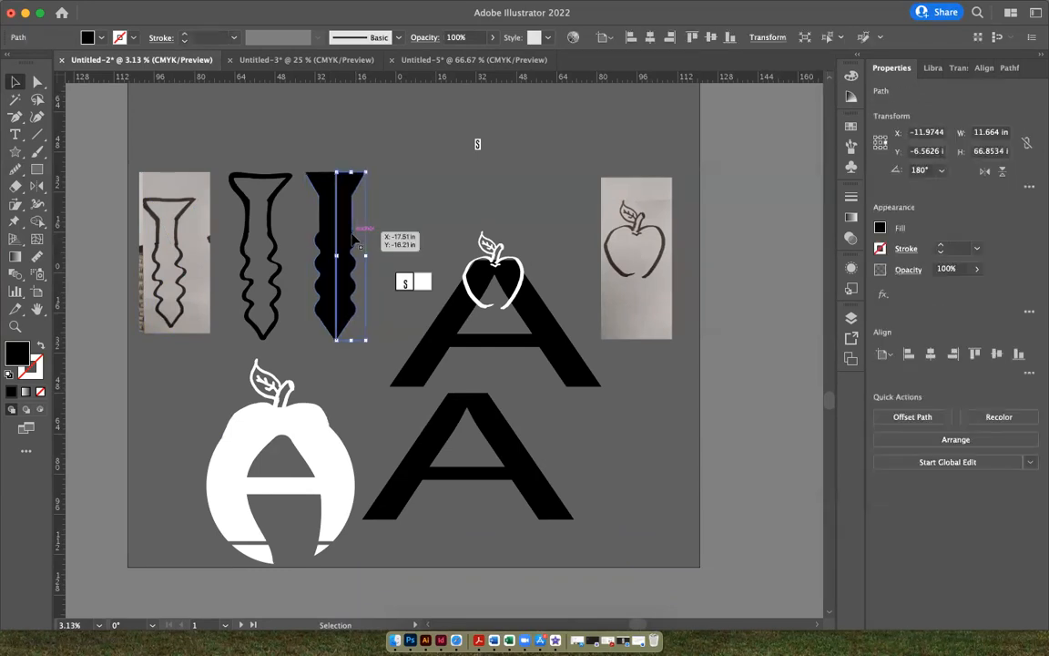
pyautogui.click(387, 206)
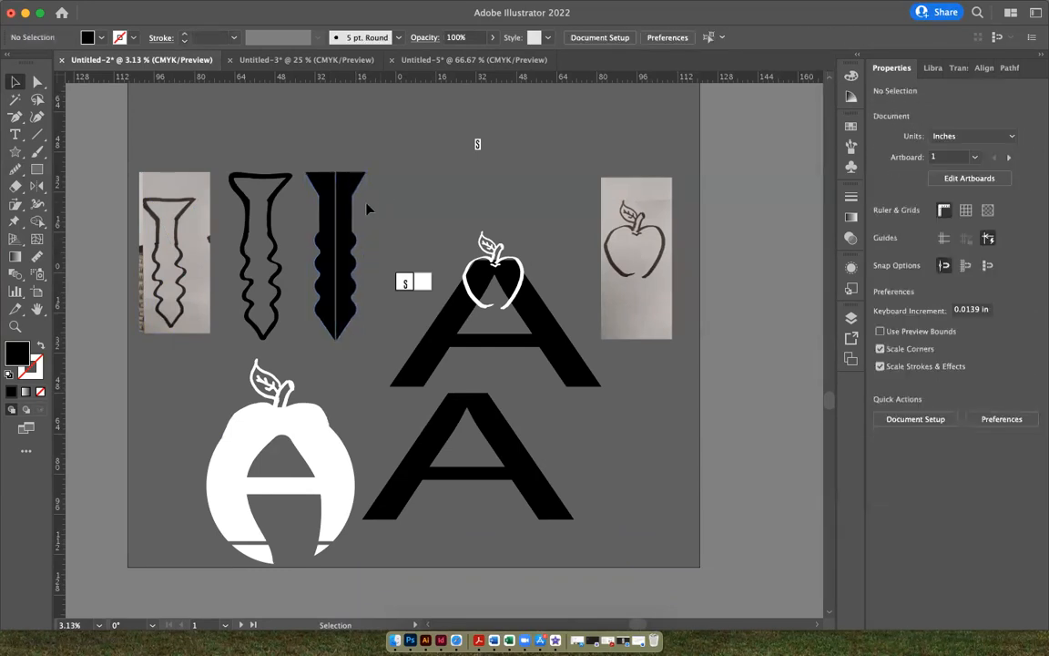
pyautogui.click(331, 214)
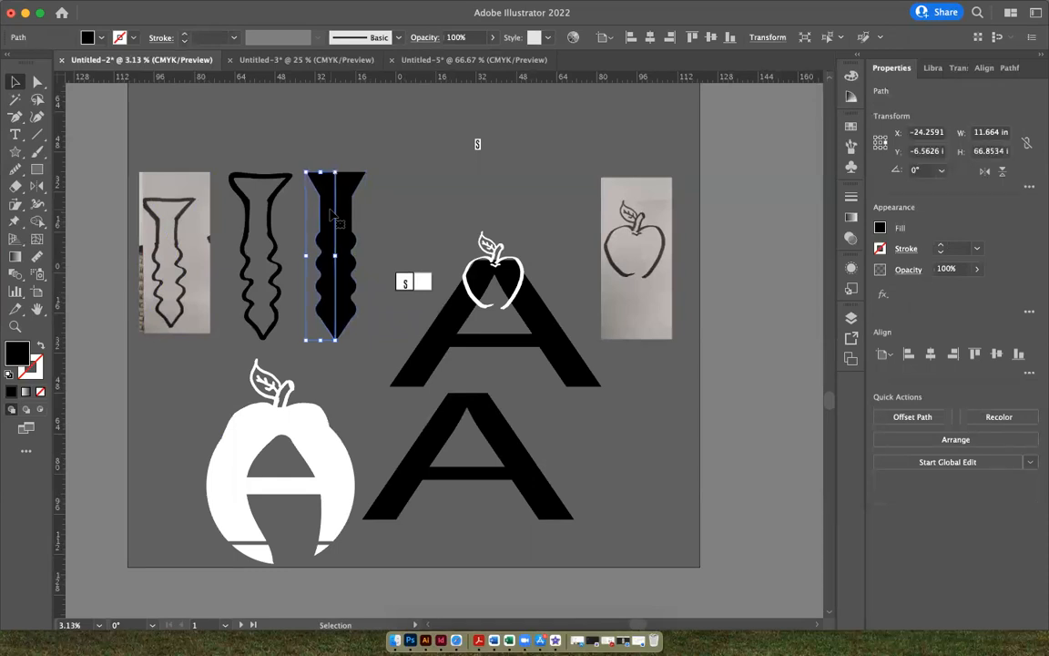
pyautogui.click(360, 134)
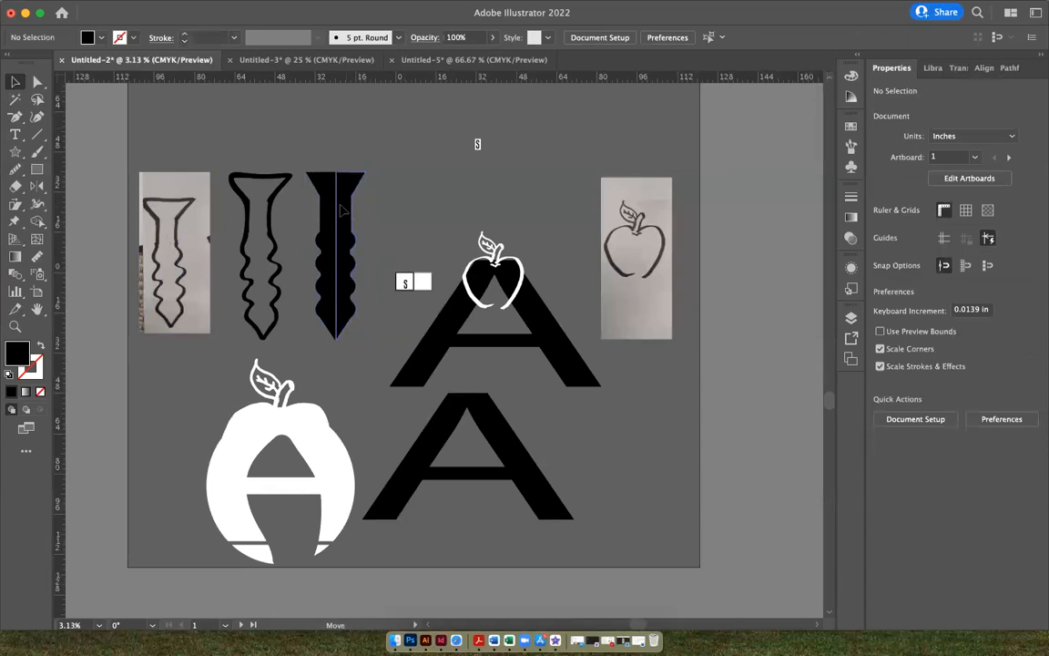
# Step: Move the right half of the black screw against the left half so that their straight edges meet exactly
pyautogui.click(320, 180)
pyautogui.click(345, 167)
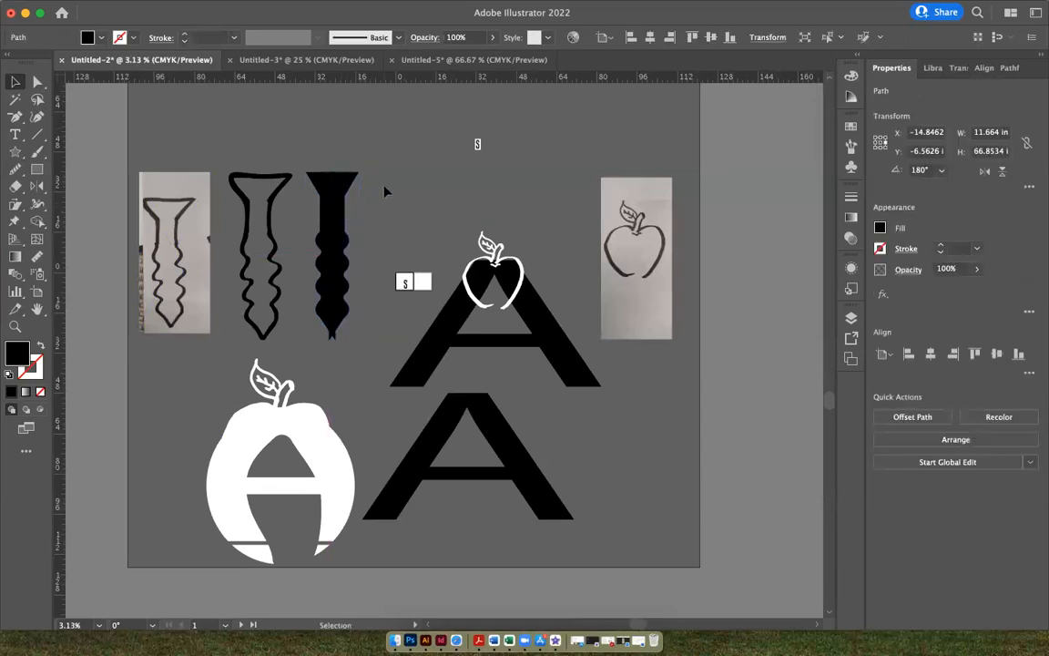
pyautogui.click(345, 235)
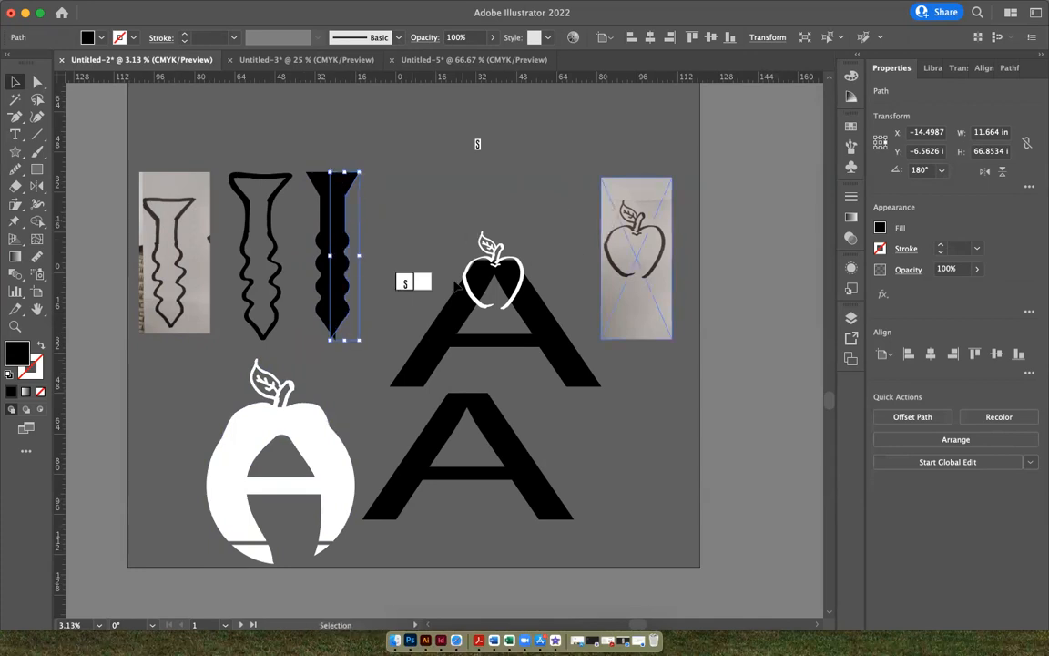
pyautogui.keyDown('shift'); pyautogui.click(341, 268); pyautogui.keyUp('shift')
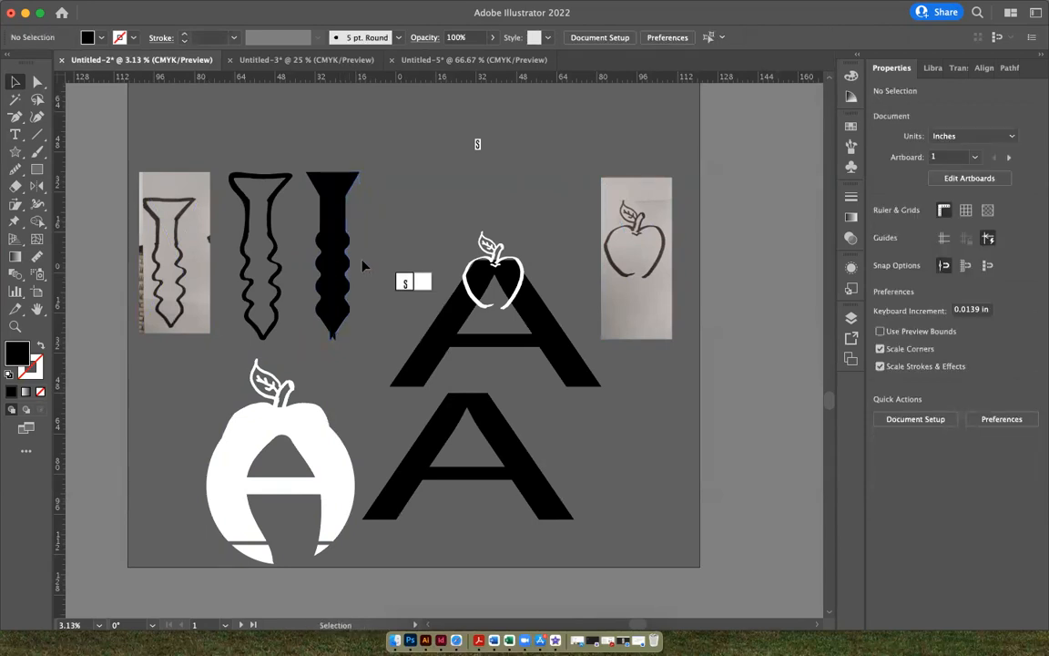
pyautogui.press('super+equal')
pyautogui.press('super+equal')
pyautogui.press('super+equal')
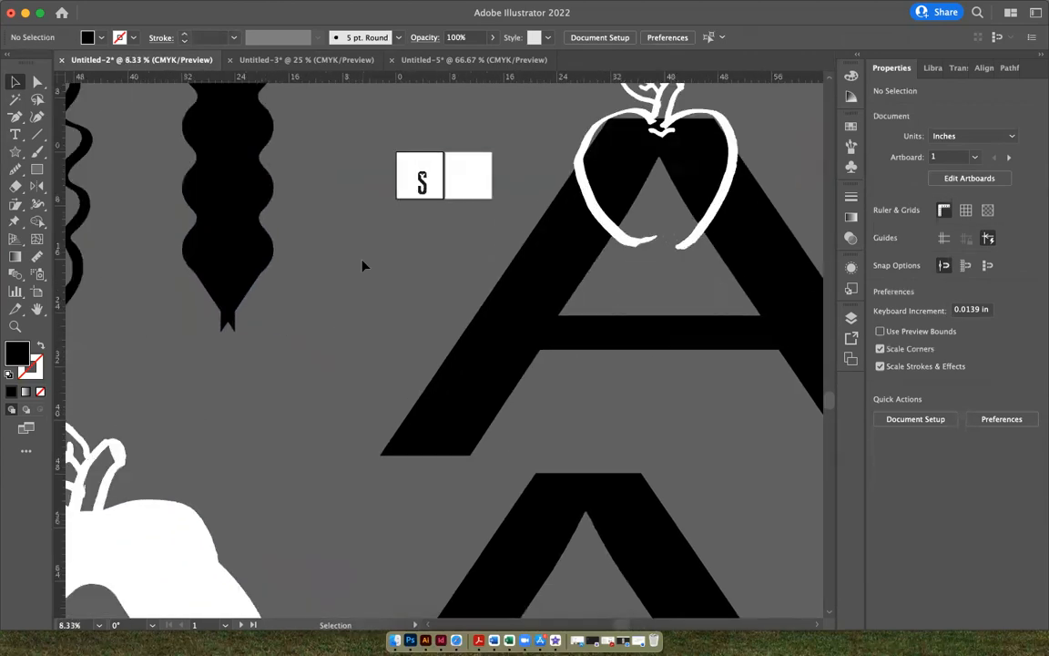
pyautogui.click(259, 269)
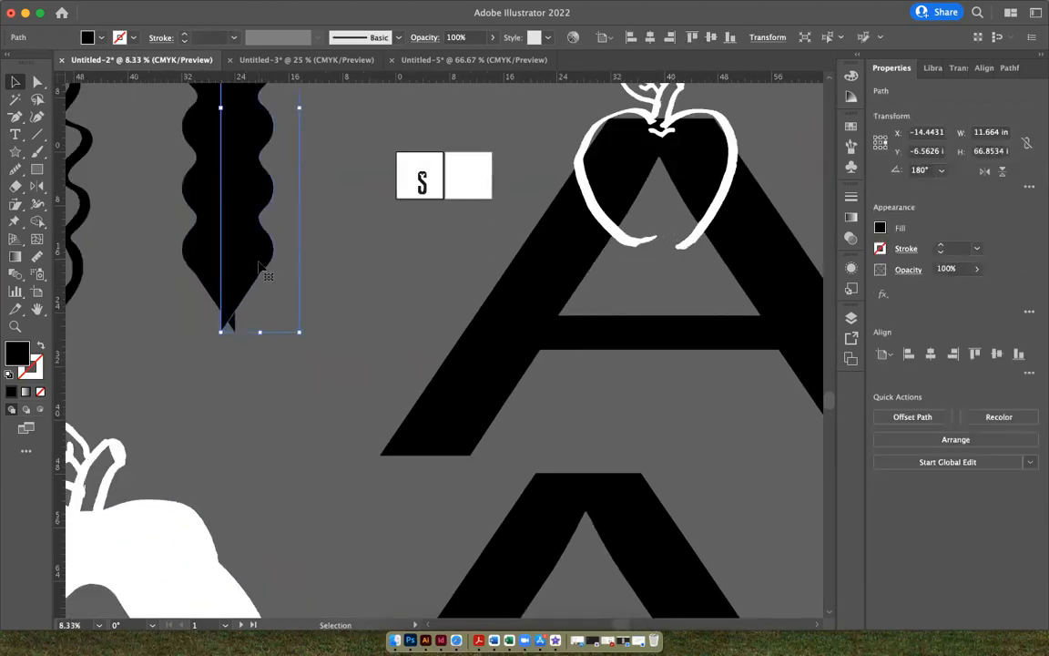
pyautogui.keyDown('shift'); pyautogui.click(264, 267); pyautogui.keyUp('shift')
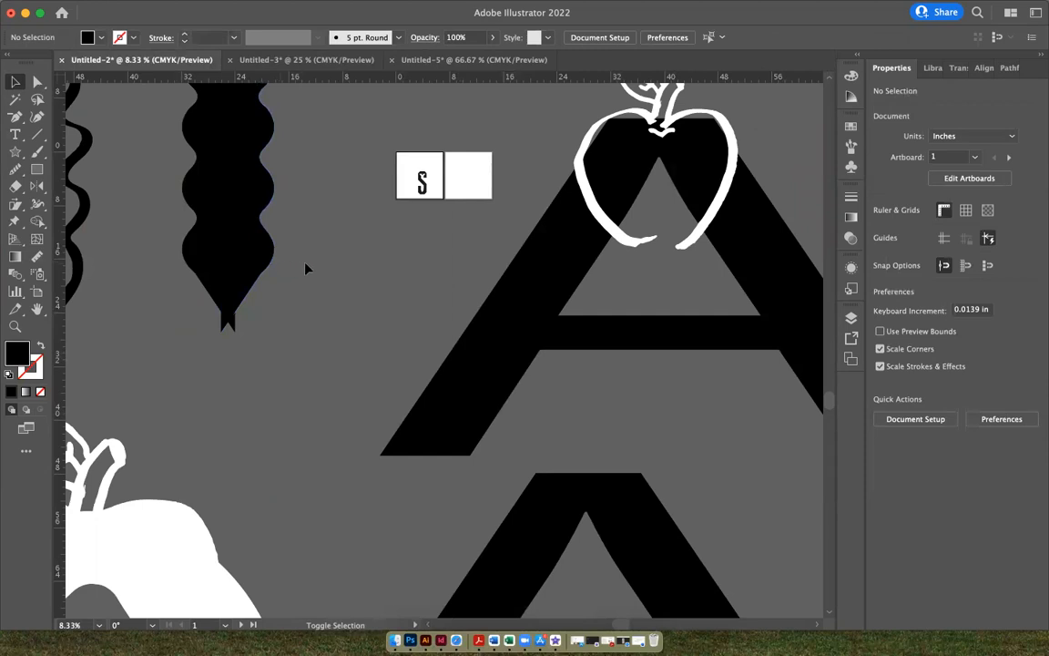
pyautogui.moveTo(271, 262); pyautogui.dragTo(242, 258)
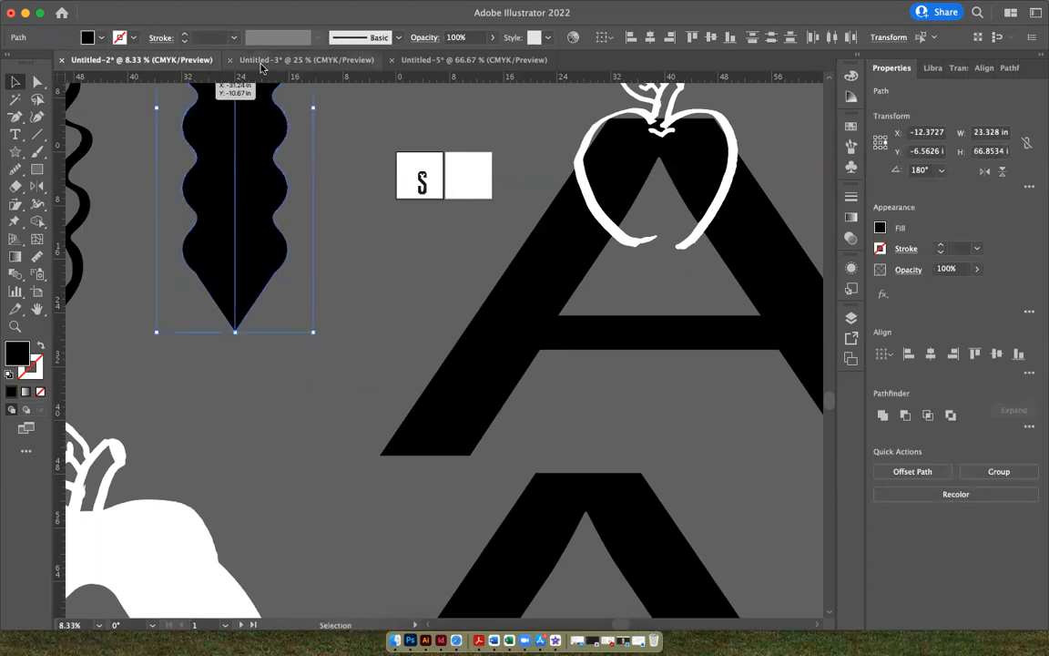
# Step: Paste both black screw halves into the Untitled-5 document, clear of the other artwork, and unite them into one shape
pyautogui.click(307, 59)
pyautogui.click(456, 59)
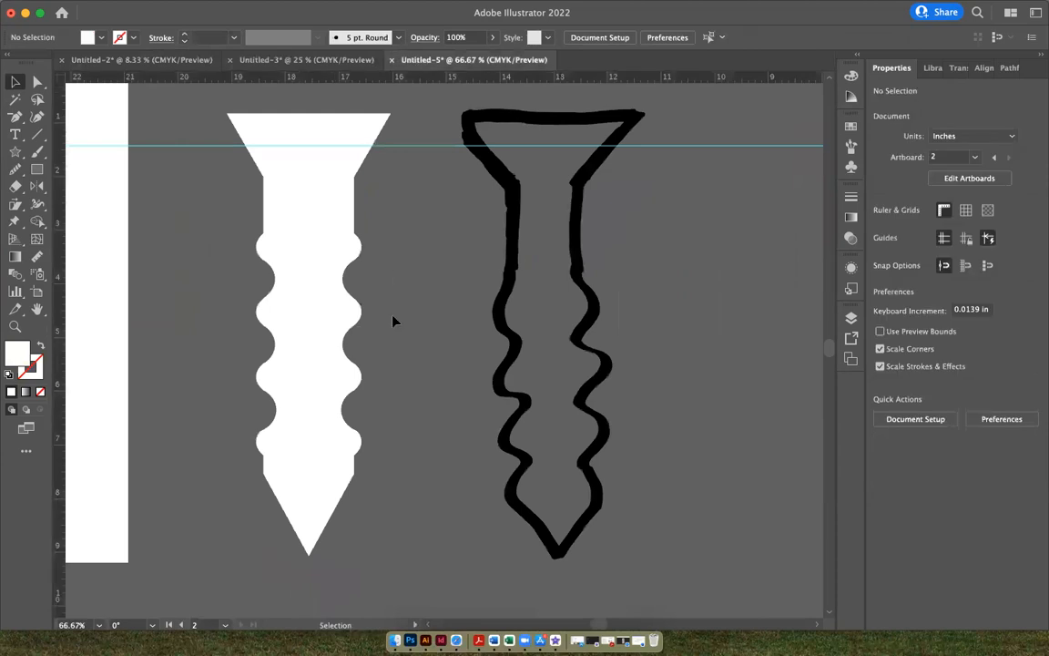
pyautogui.press('super+v')
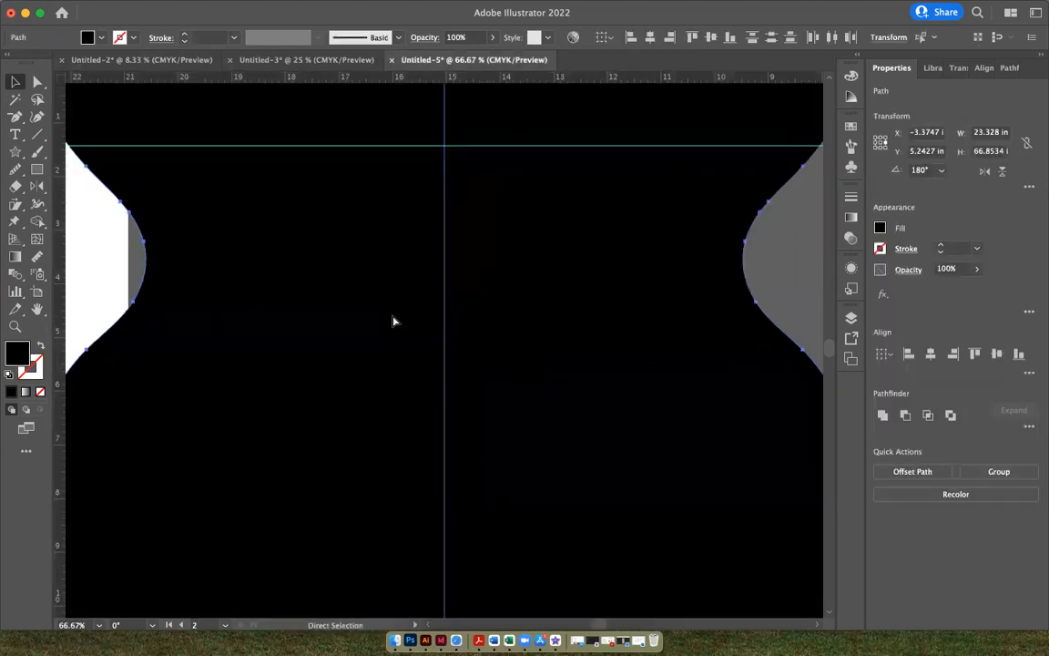
pyautogui.press('super+minus')
pyautogui.press('super+minus')
pyautogui.press('super+minus')
pyautogui.press('v')
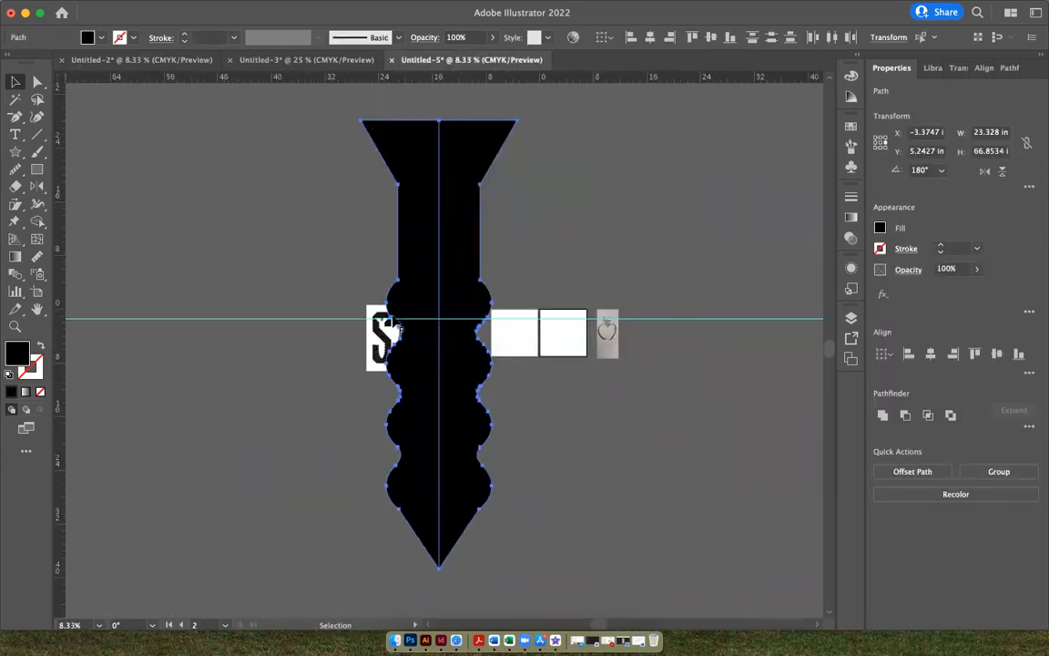
pyautogui.moveTo(450, 222); pyautogui.dragTo(273, 219)
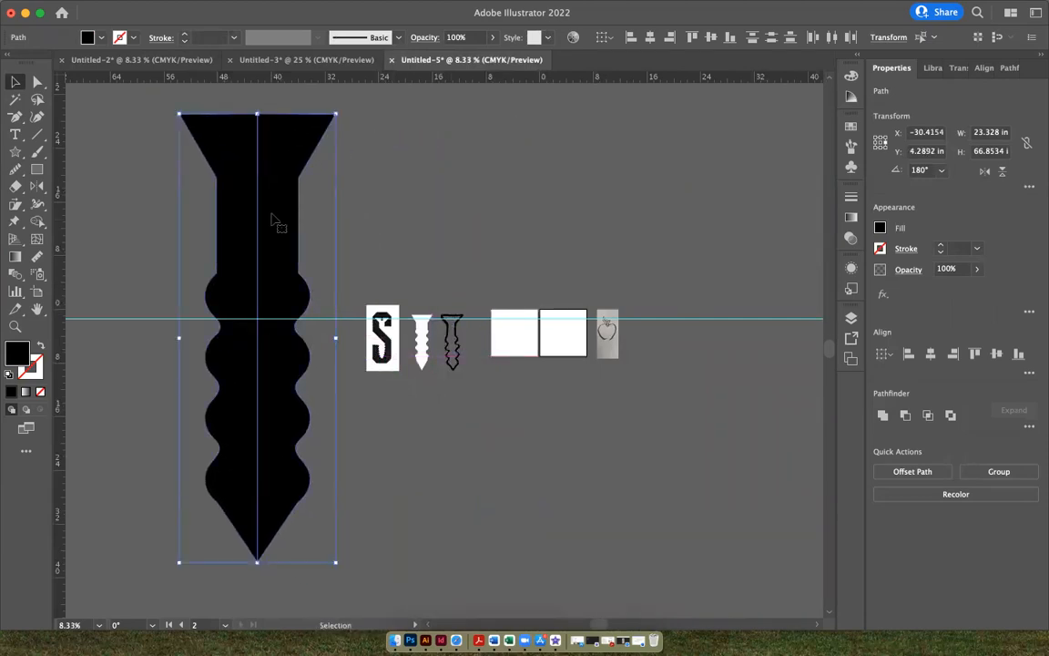
pyautogui.click(883, 416)
# Step: Scale the black screw down to about 2.66 in wide and 7.63 in high and place it right of the outlined screw
pyautogui.moveTo(336, 563); pyautogui.dragTo(216, 363)
pyautogui.moveTo(198, 208); pyautogui.dragTo(422, 483)
pyautogui.moveTo(441, 388); pyautogui.dragTo(421, 409)
pyautogui.moveTo(417, 453); pyautogui.dragTo(481, 324)
pyautogui.press('super+equal')
pyautogui.press('super+equal')
pyautogui.press('super+equal')
pyautogui.press('super+equal')
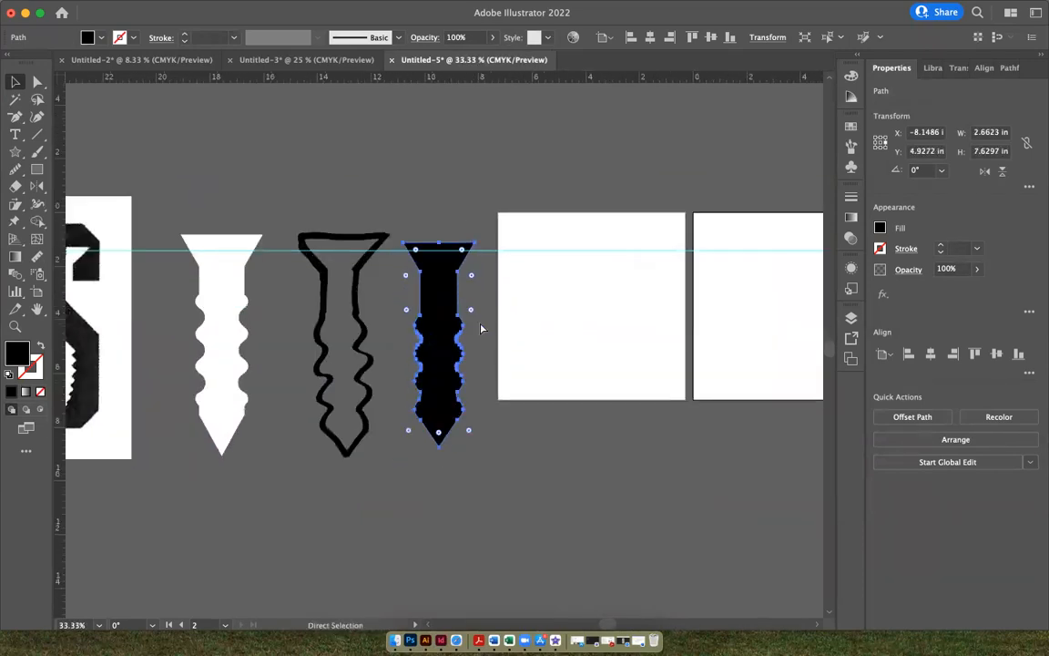
pyautogui.press('v')
pyautogui.press('super+equal')
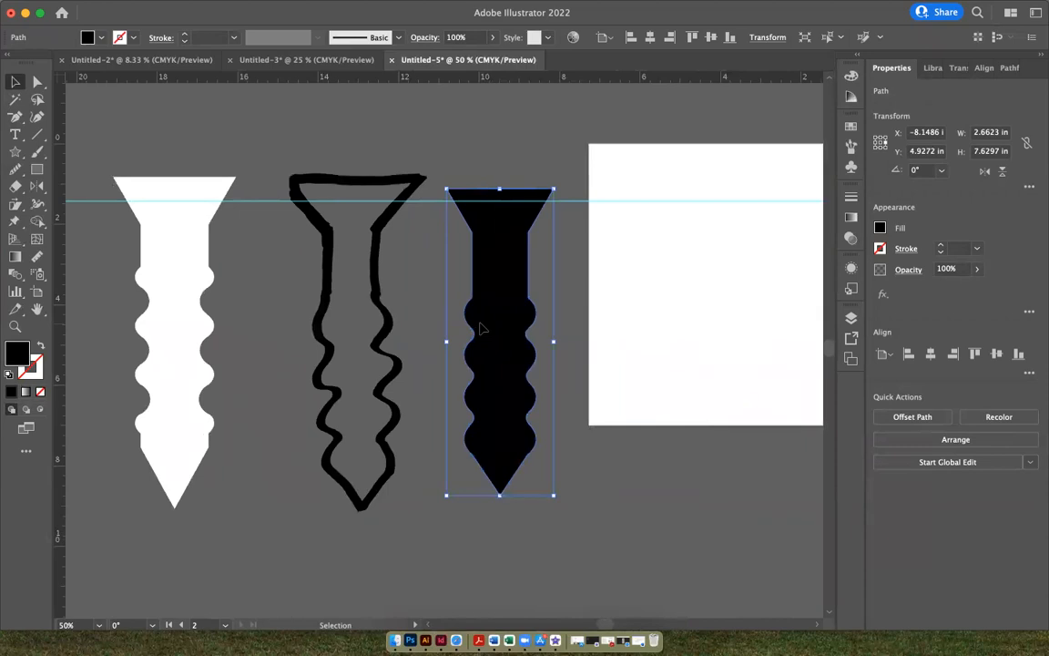
pyautogui.click(507, 125)
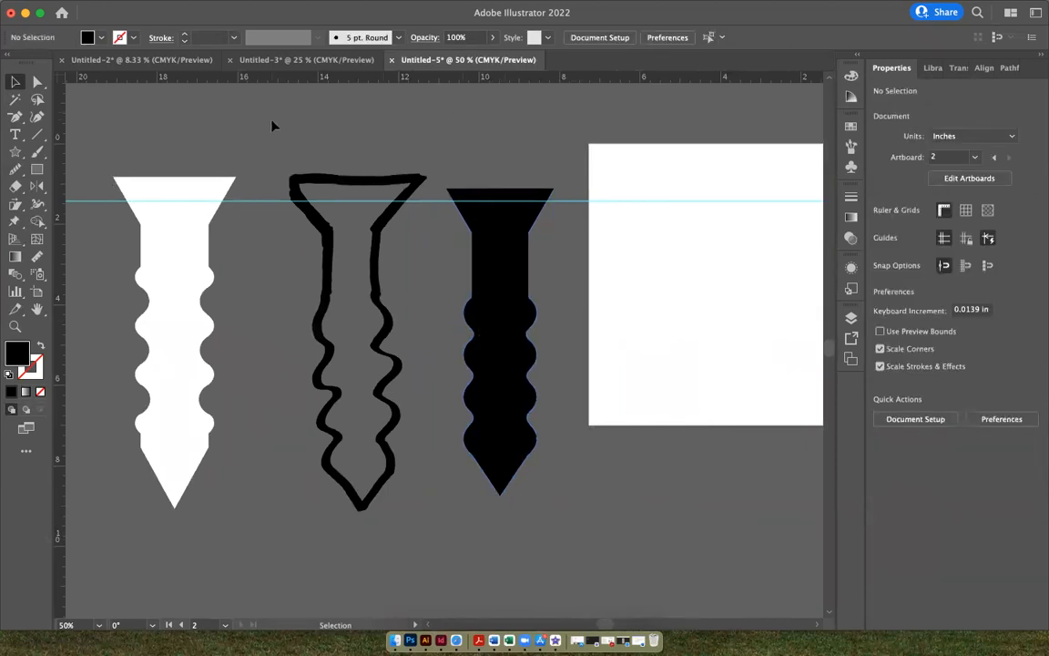
# Step: Draw a rectangle about 0.34 in wide and 1.07 in high across the black screw head's upper edge and fill it white
pyautogui.hscroll(-5, 274, 126)
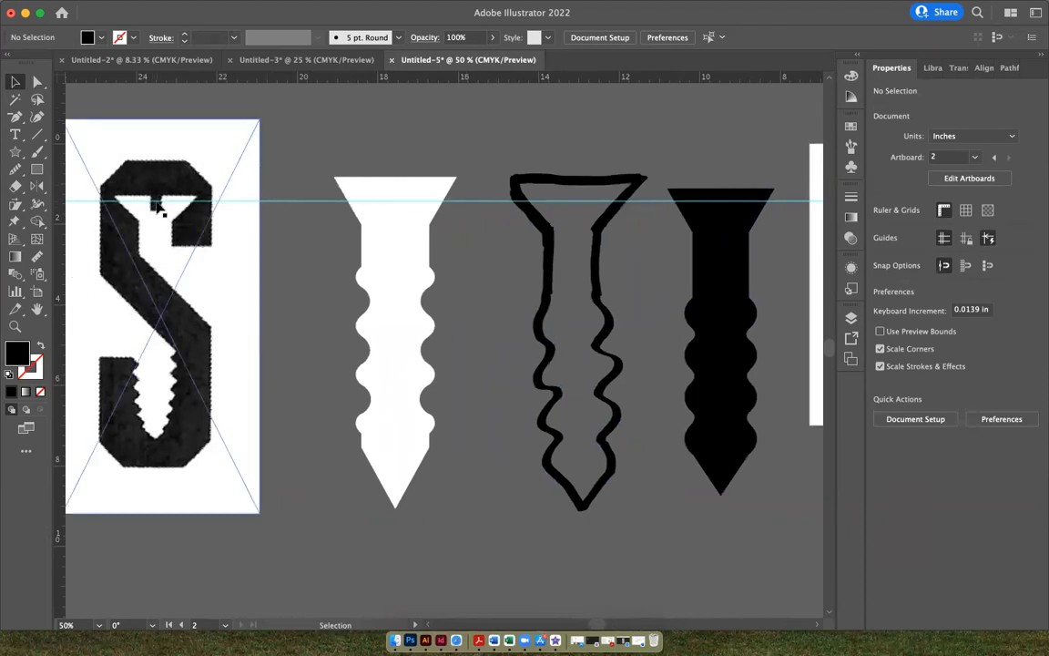
pyautogui.hscroll(5, 459, 118)
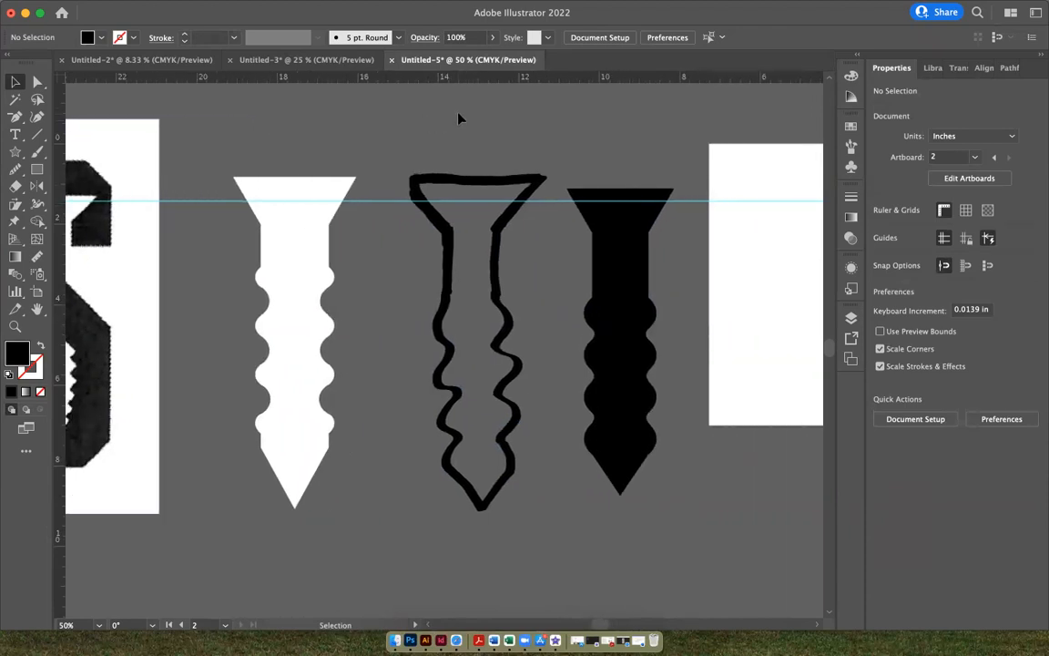
pyautogui.click(38, 171)
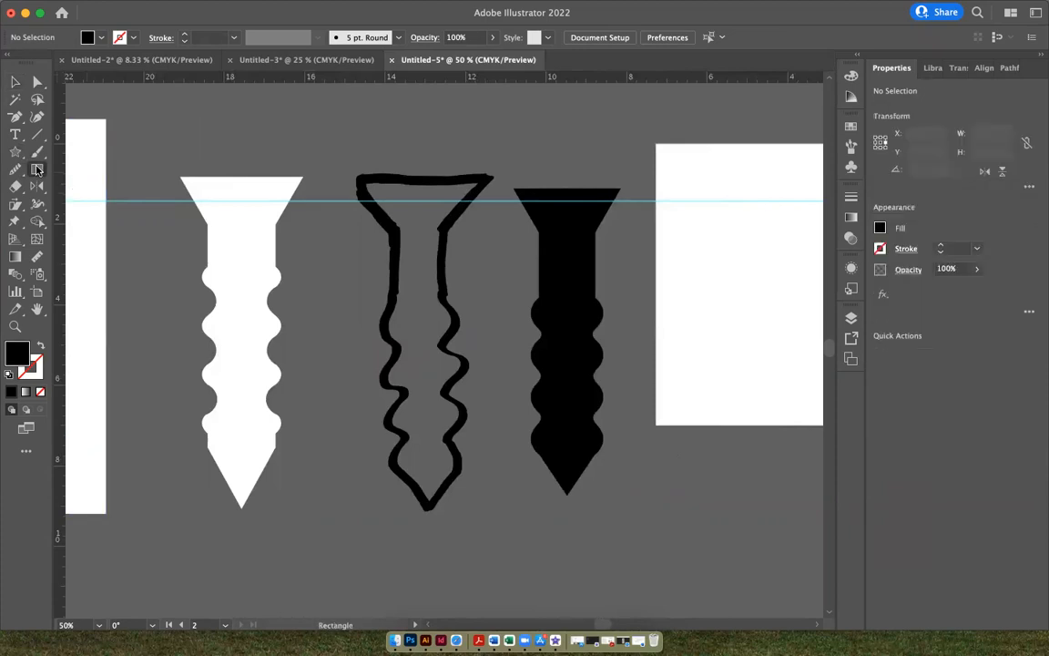
pyautogui.moveTo(568, 171); pyautogui.dragTo(581, 213)
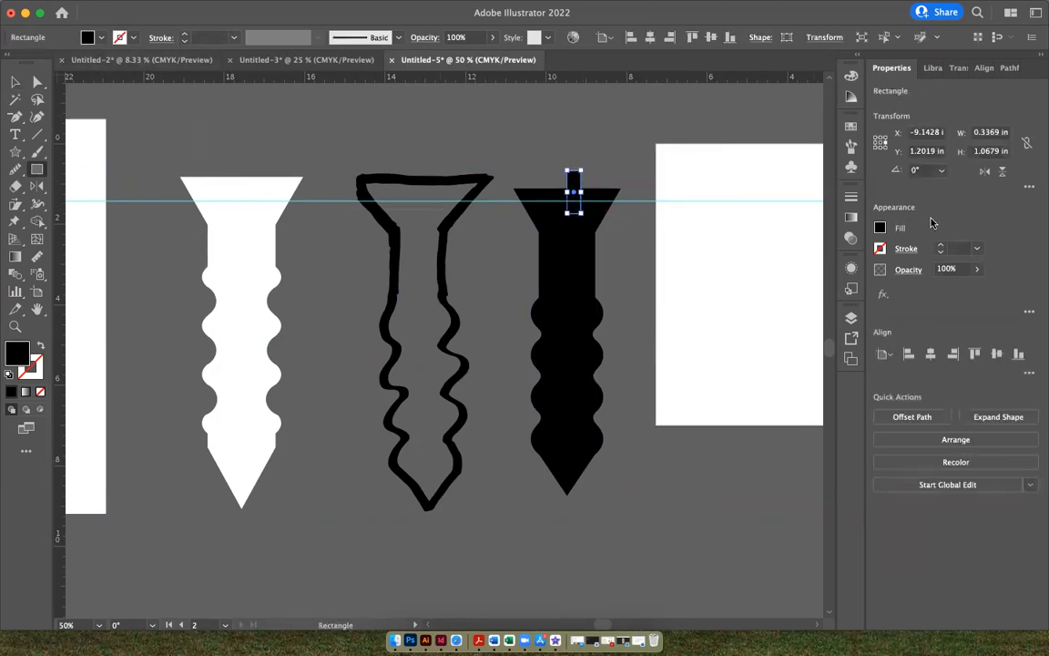
pyautogui.click(880, 228)
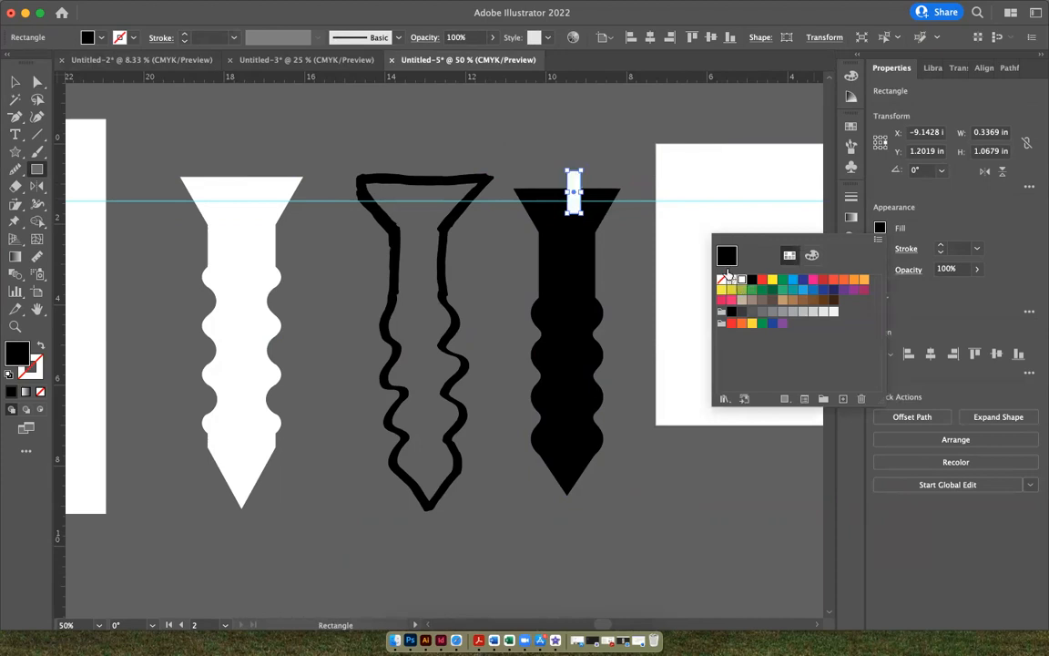
pyautogui.click(741, 279)
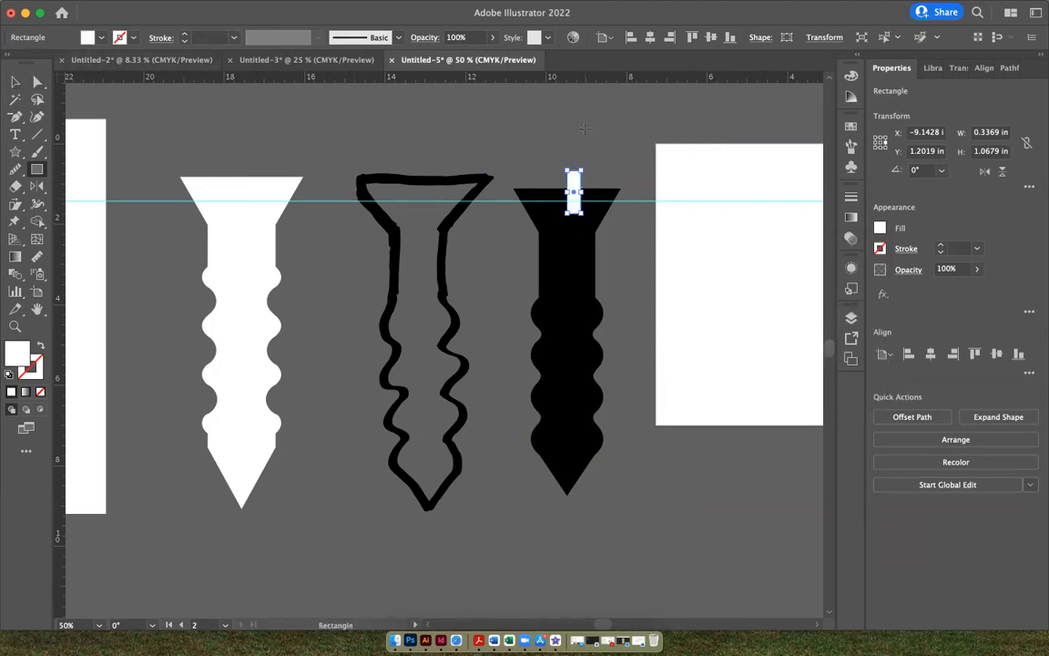
# Step: Move the white rectangle so that it sits centred across the upper edge of the black screw's head
pyautogui.click(17, 82)
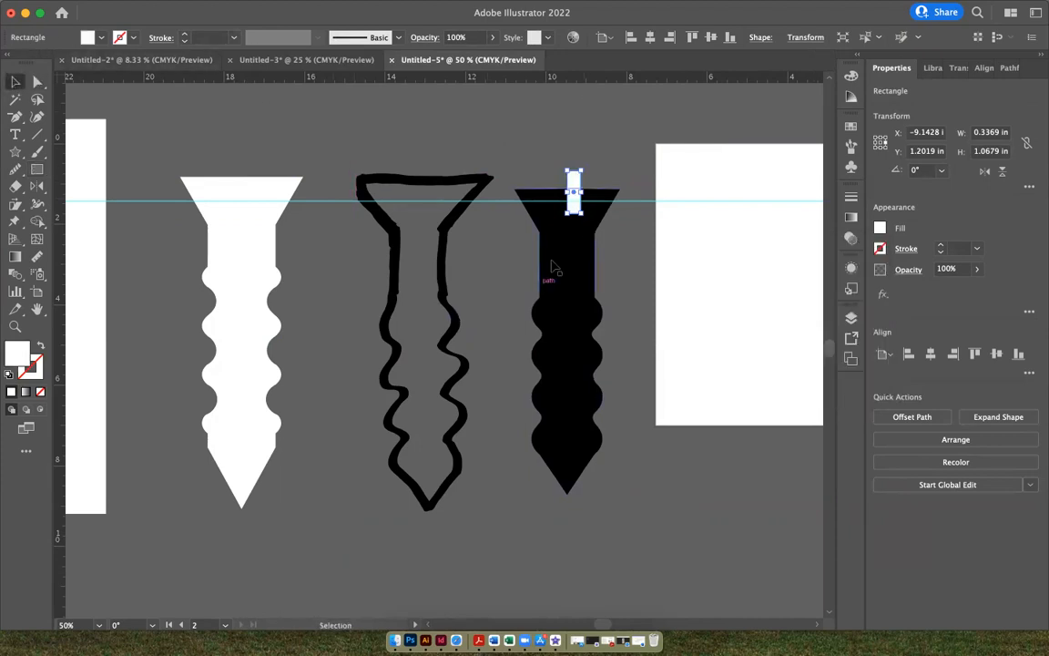
pyautogui.moveTo(571, 180); pyautogui.dragTo(568, 187)
pyautogui.keyDown('shift'); pyautogui.click(535, 193); pyautogui.keyUp('shift')
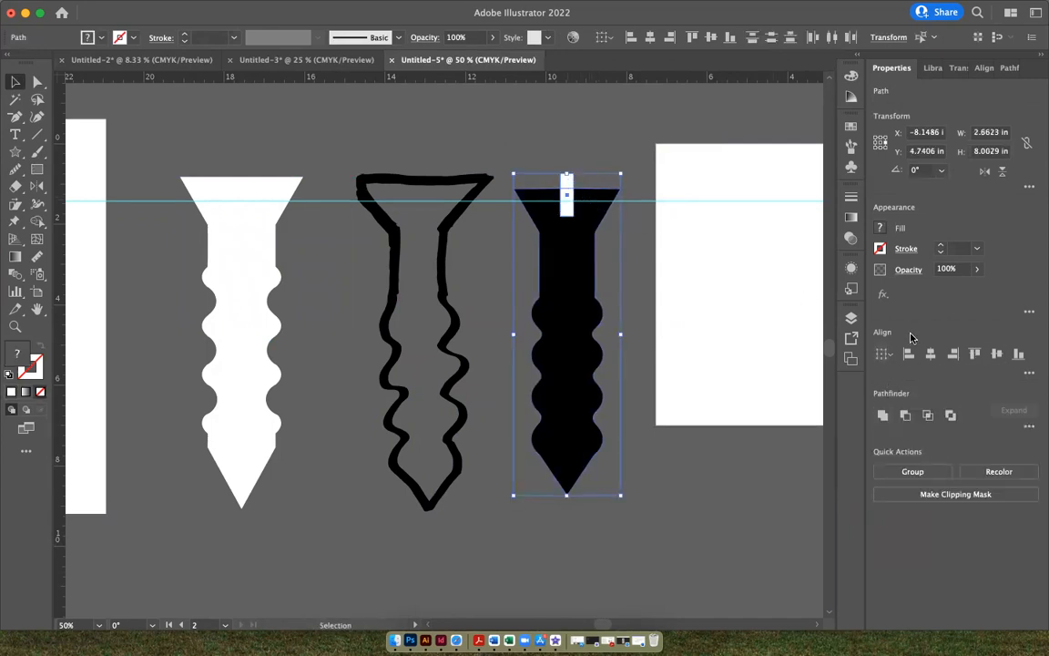
pyautogui.click(589, 147)
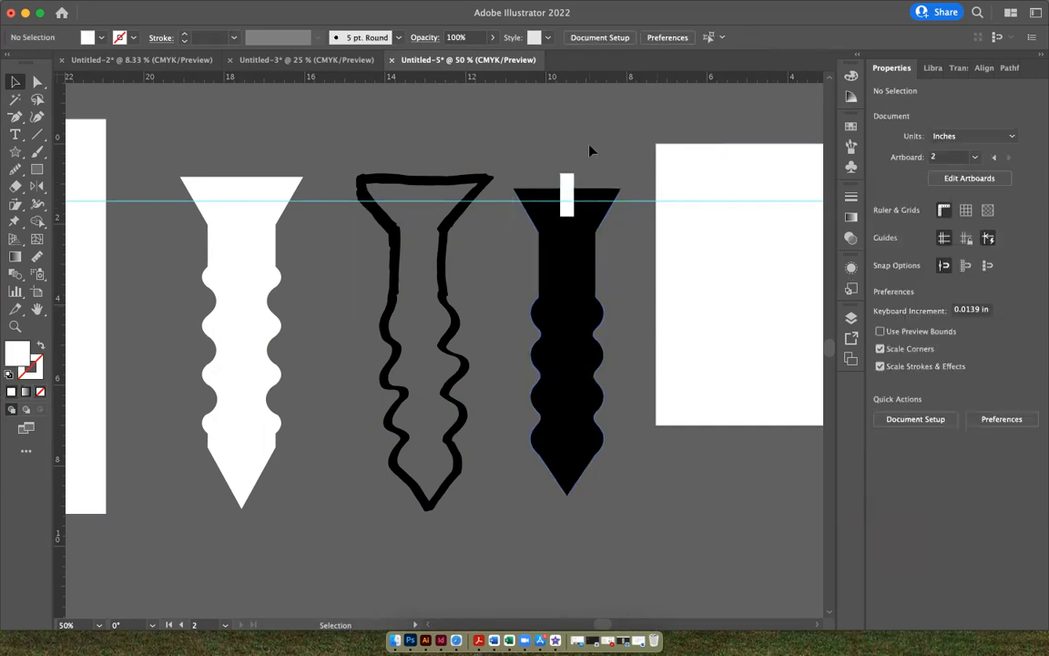
# Step: Subtract the white rectangle from the black screw to cut the head slot, and move the slotted screw slightly down
pyautogui.click(567, 181)
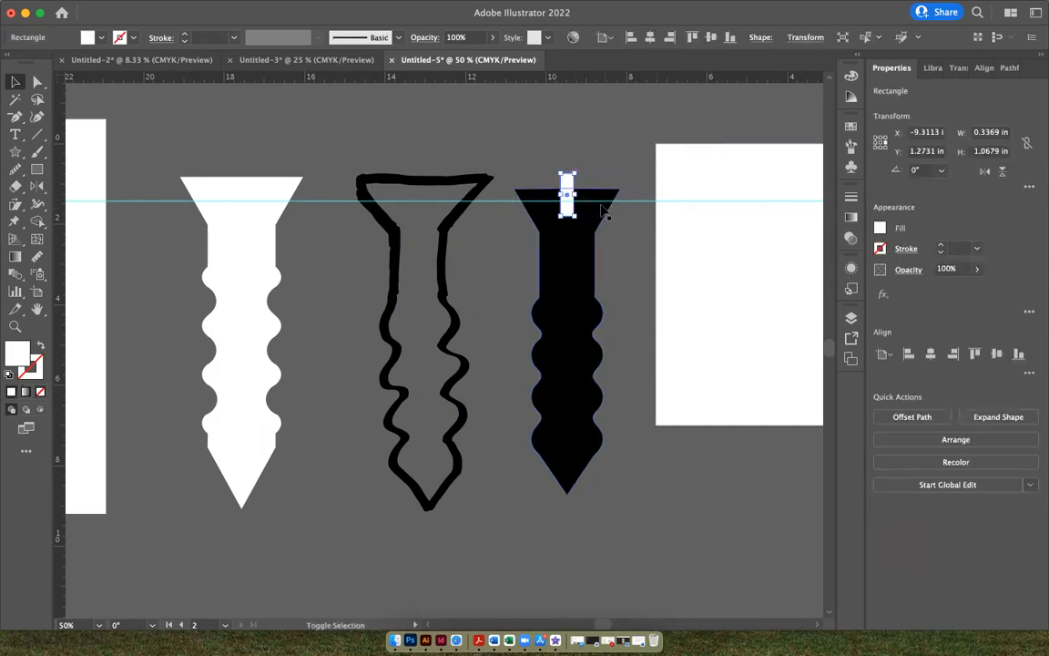
pyautogui.keyDown('shift'); pyautogui.click(597, 207); pyautogui.keyUp('shift')
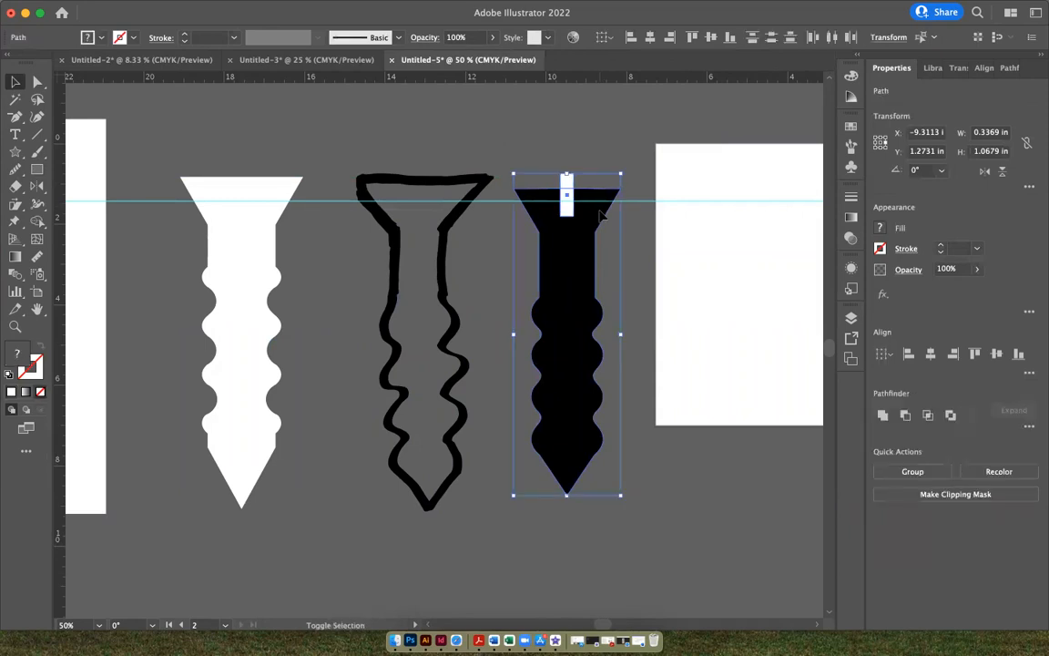
pyautogui.click(904, 415)
pyautogui.click(593, 145)
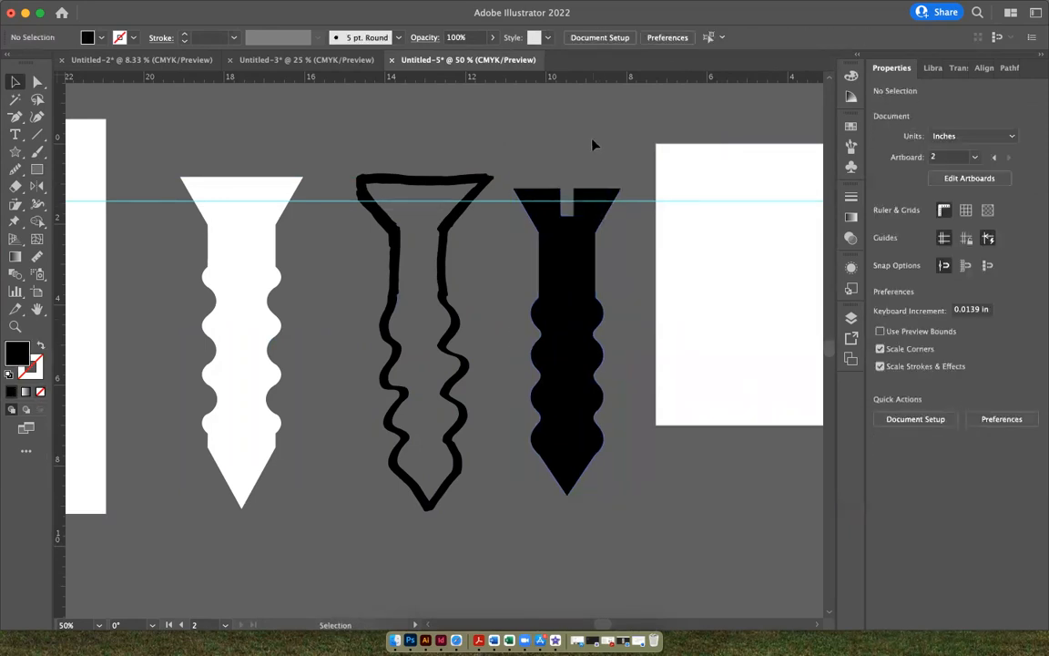
pyautogui.moveTo(577, 255); pyautogui.dragTo(574, 273)
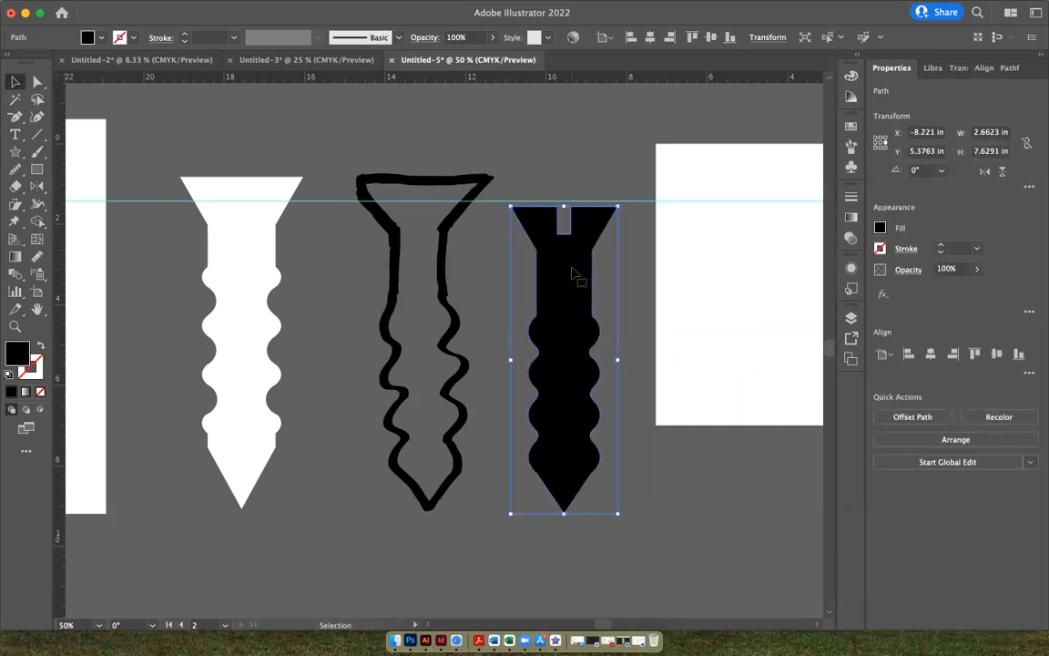
# Step: Get the Pen tool ready for tracing the S logo, with no fill and a red stroke
pyautogui.hscroll(-10, 574, 273)
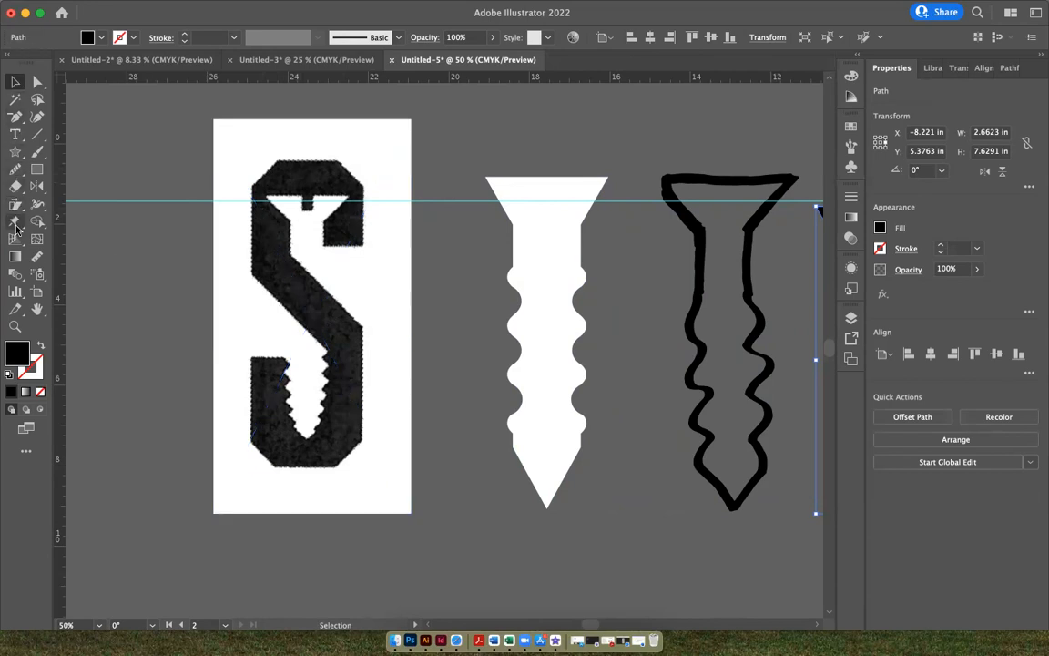
pyautogui.click(16, 117)
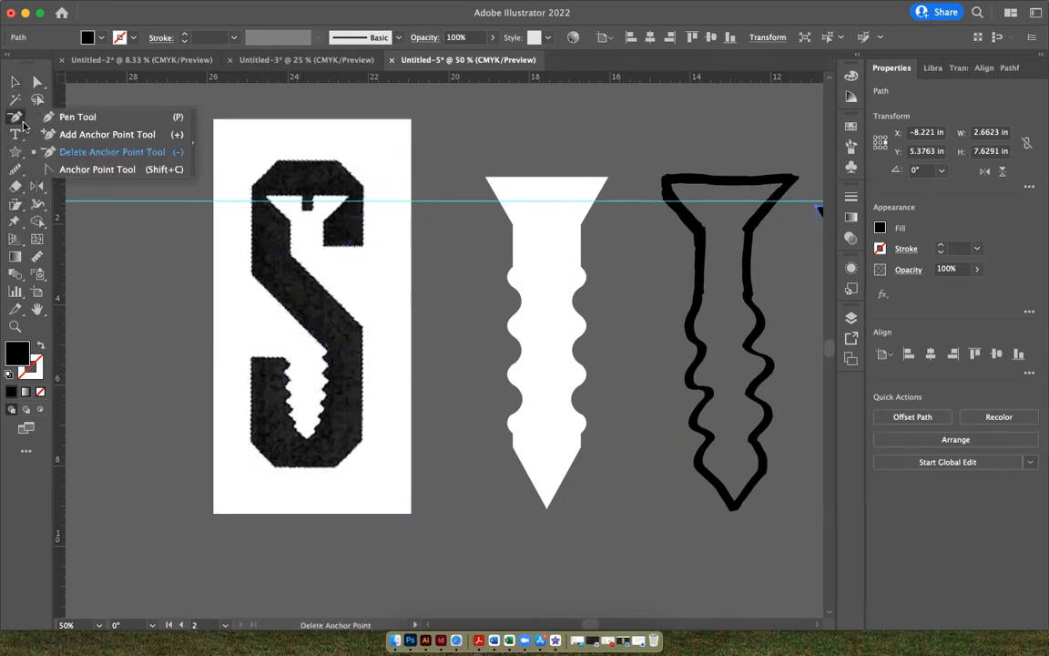
pyautogui.click(78, 117)
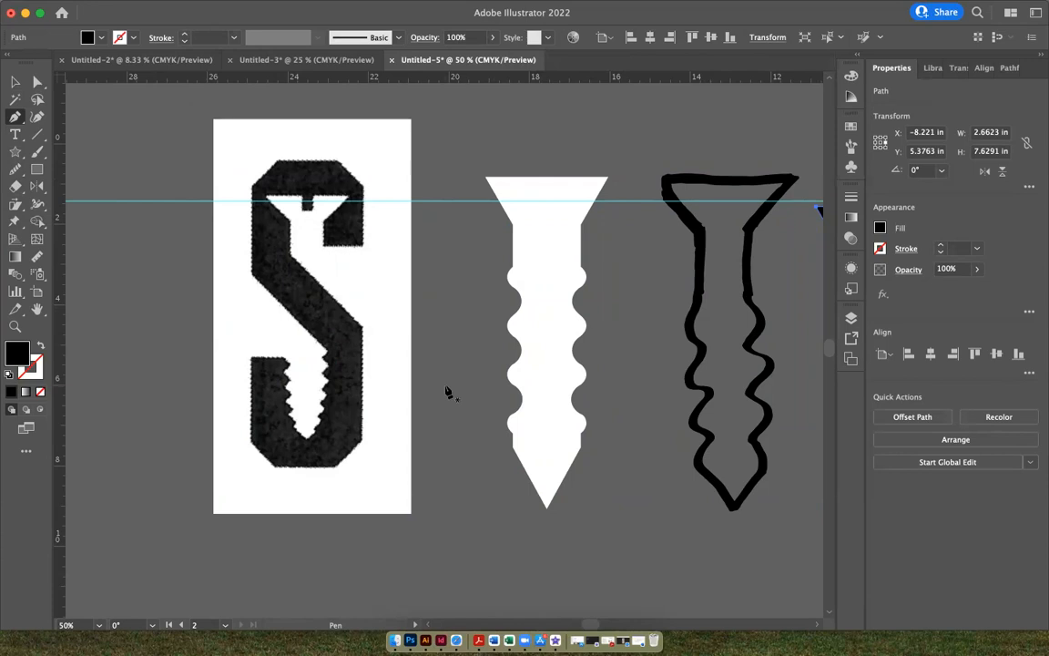
pyautogui.click(748, 396)
pyautogui.click(881, 228)
pyautogui.click(762, 280)
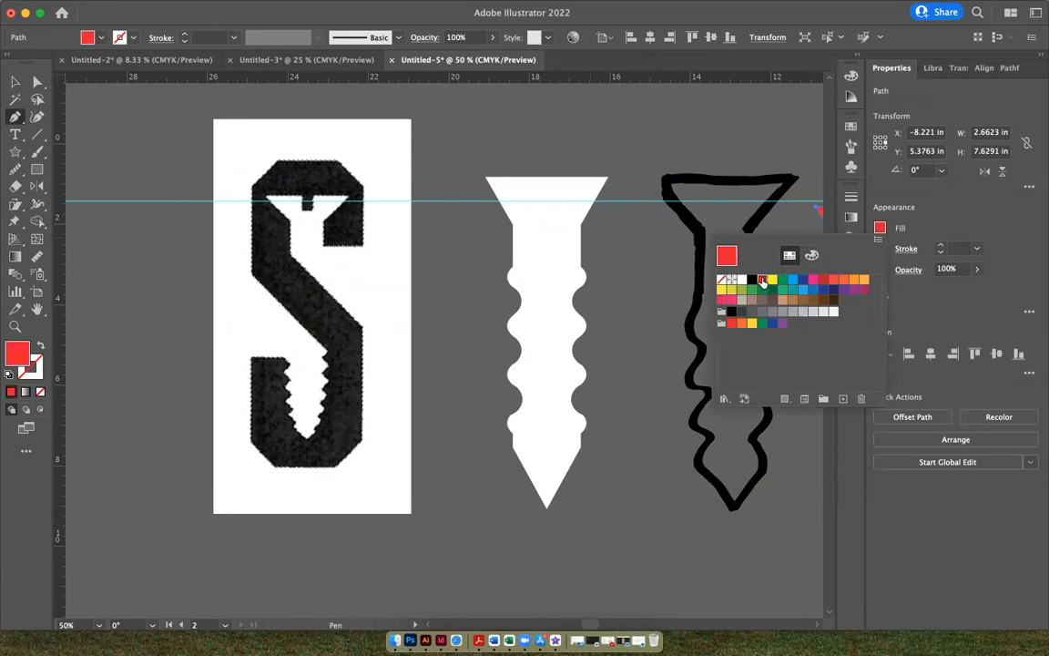
pyautogui.press('/')
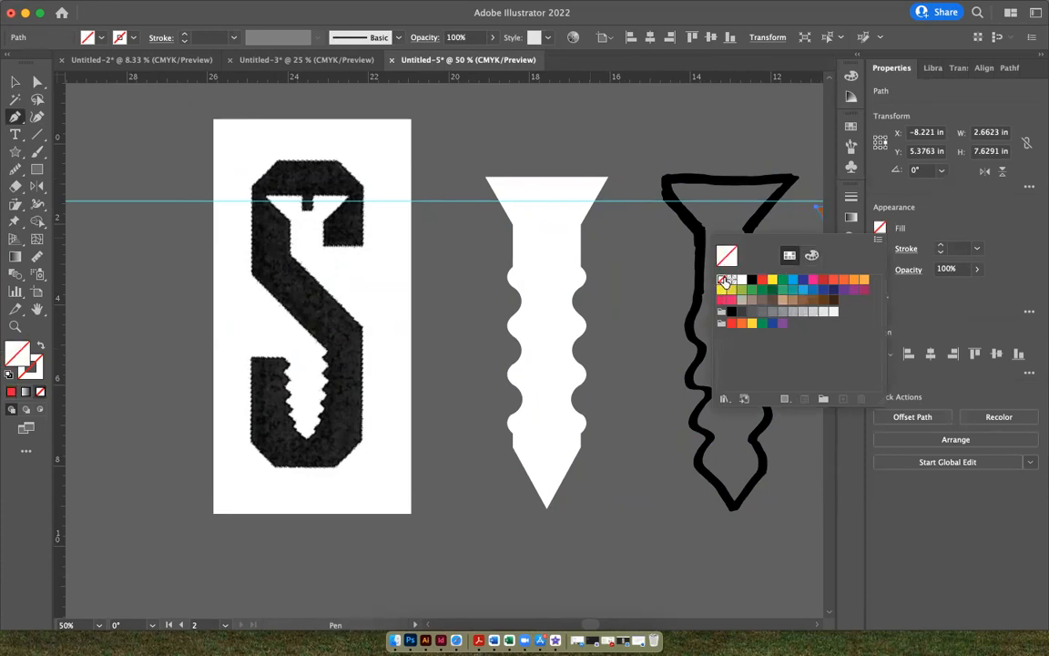
pyautogui.click(909, 252)
pyautogui.click(879, 248)
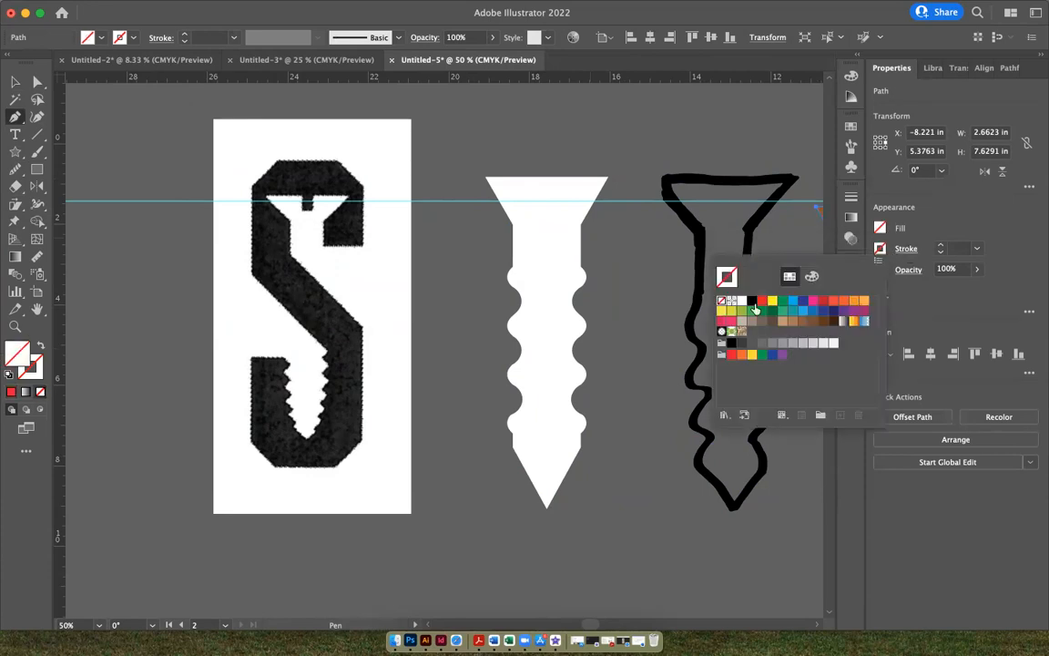
pyautogui.click(762, 302)
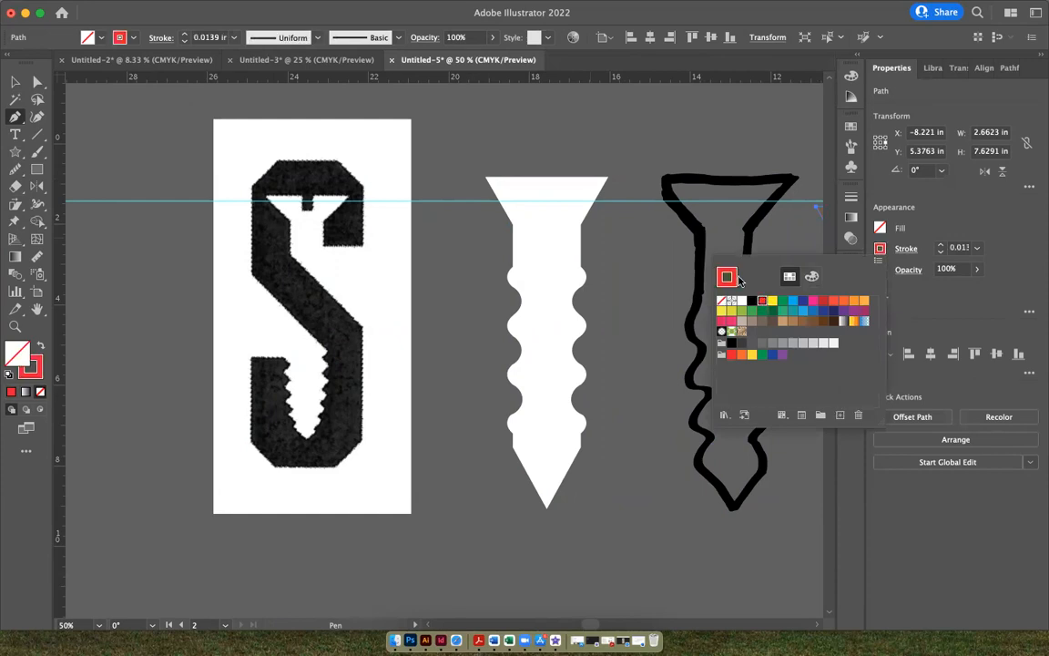
# Step: Trace the S logo's lower terminal edge and the pointed inner hollow with straight Pen segments, ignoring the screw's teeth
pyautogui.click(252, 362)
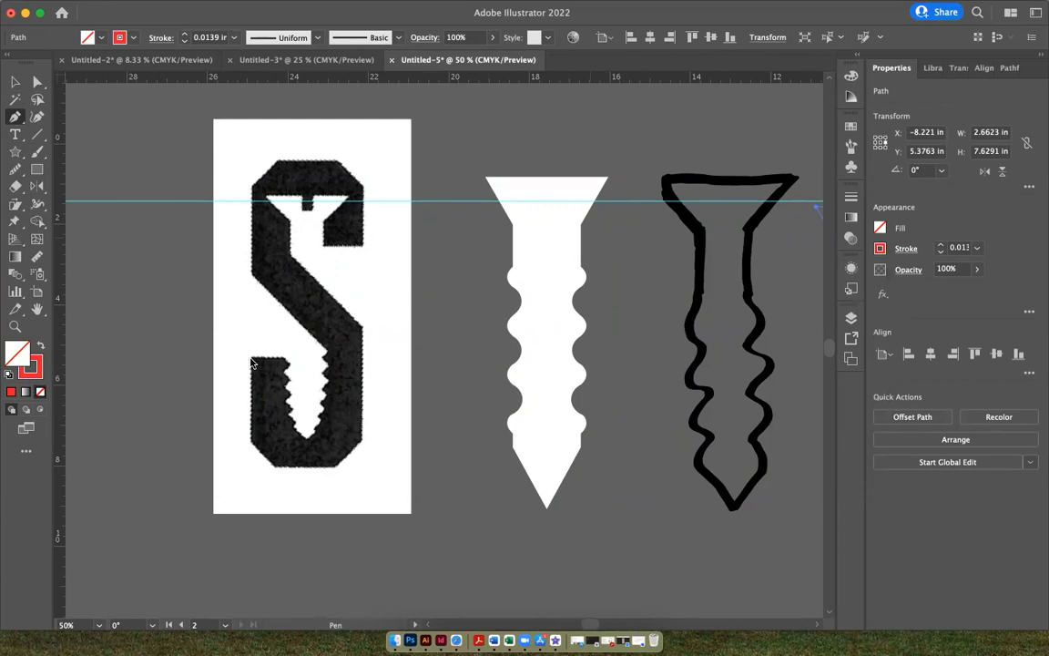
pyautogui.click(254, 360)
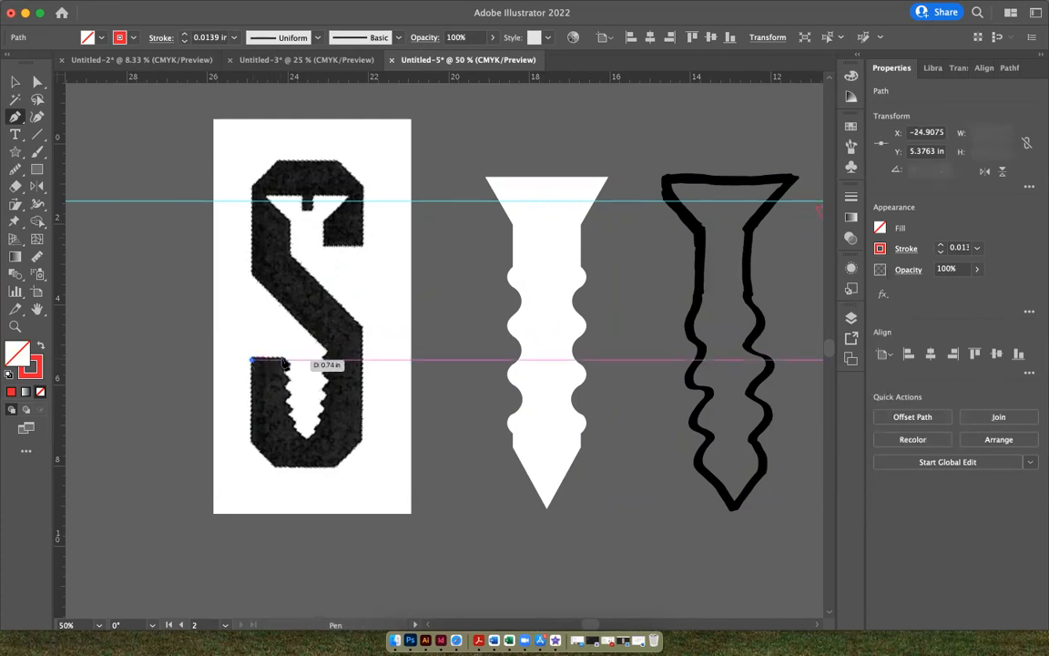
pyautogui.click(285, 362)
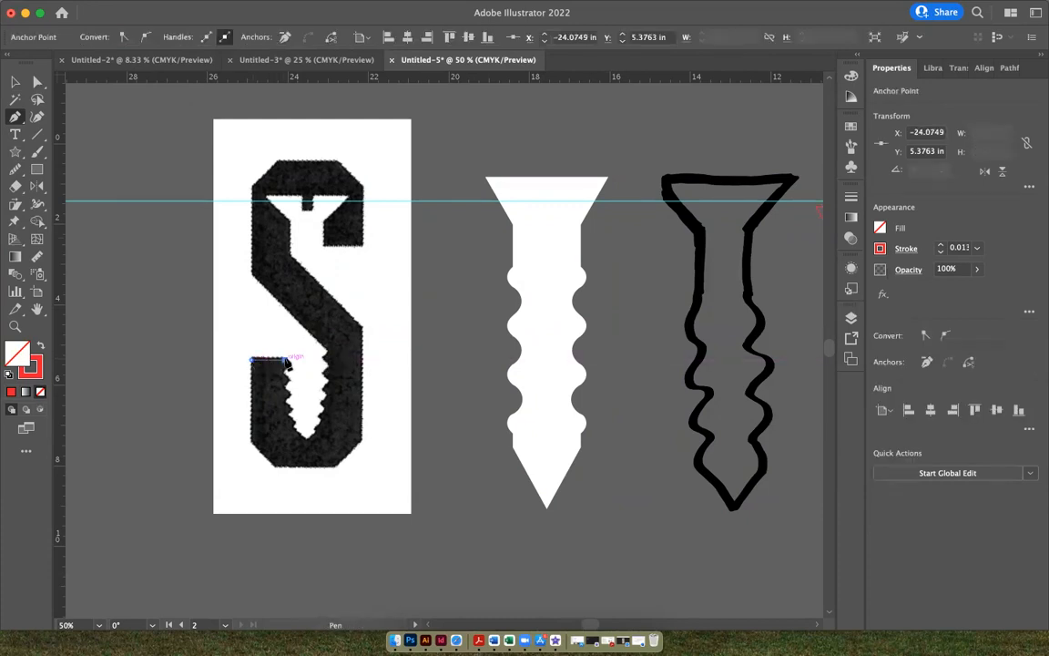
pyautogui.click(285, 423)
pyautogui.click(303, 441)
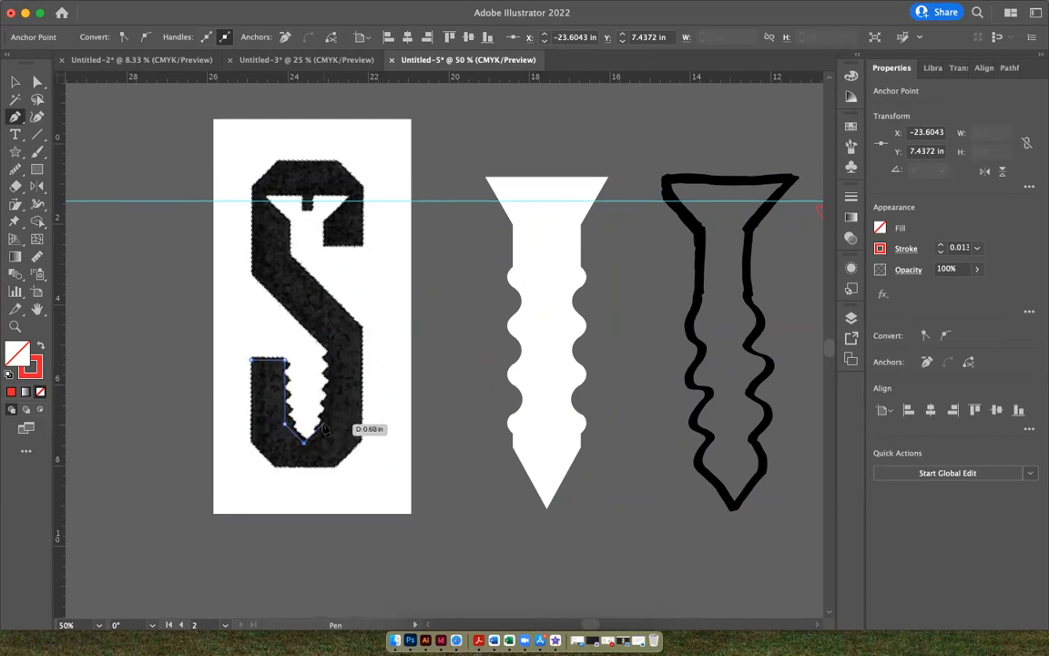
pyautogui.click(325, 424)
pyautogui.click(326, 361)
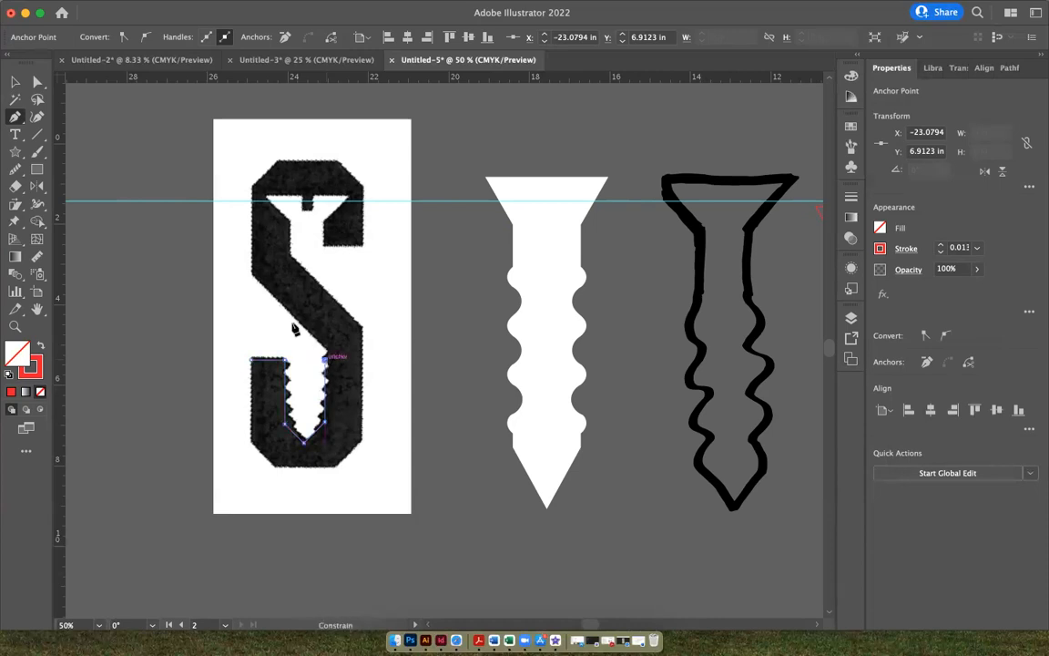
# Step: Continue the S path around the upper outer edge, the upper terminal and the square inner notch, leaving out the screw head
pyautogui.click(247, 186)
pyautogui.click(276, 159)
pyautogui.click(335, 160)
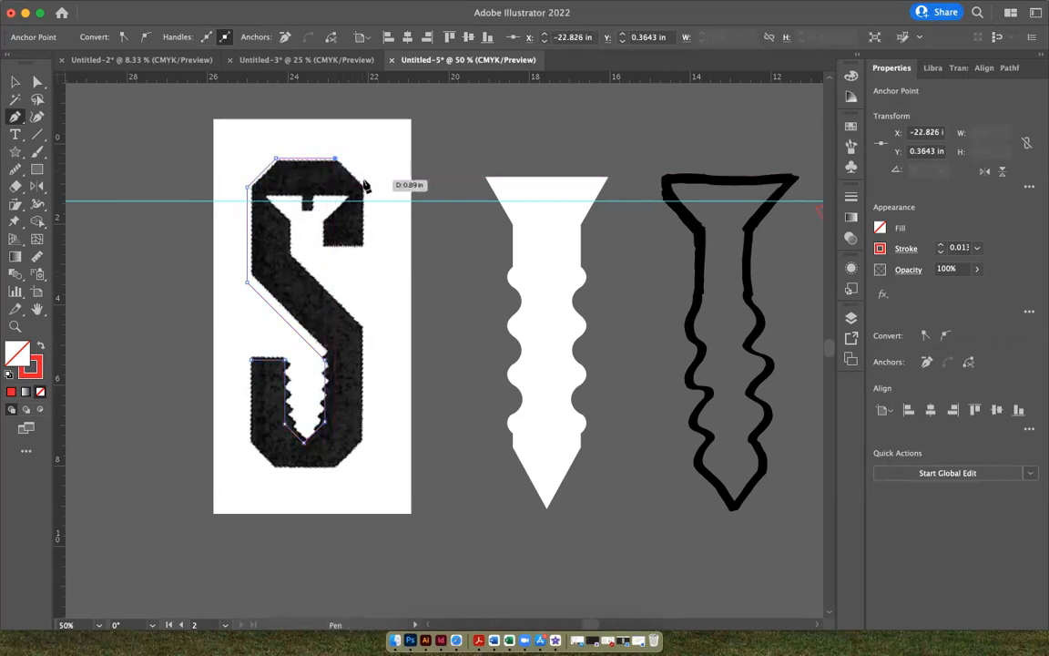
pyautogui.click(362, 186)
pyautogui.click(363, 244)
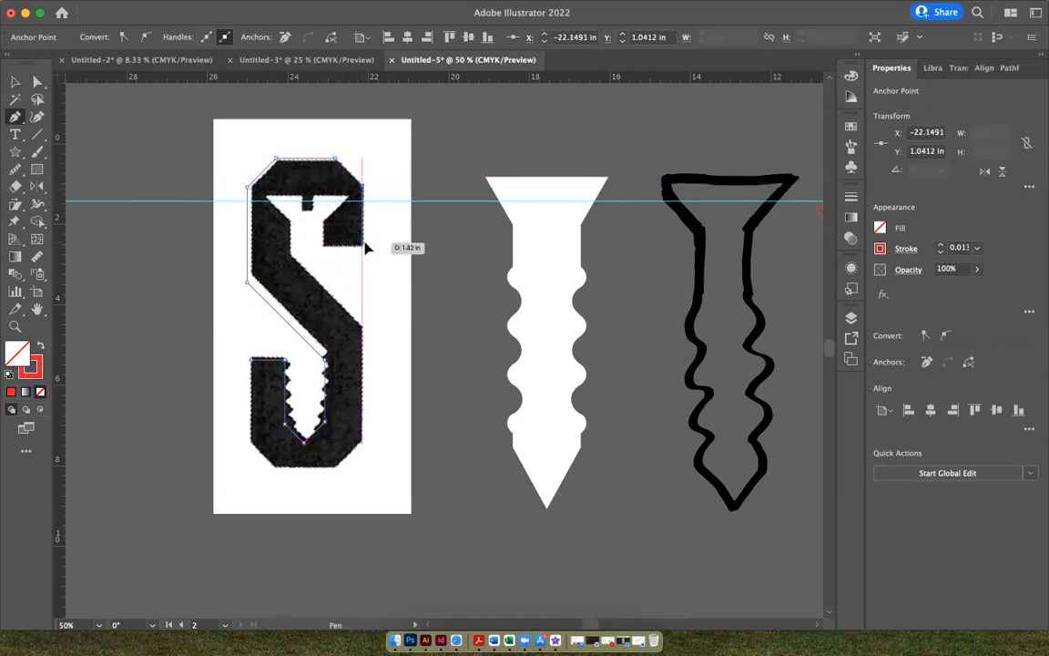
pyautogui.click(324, 244)
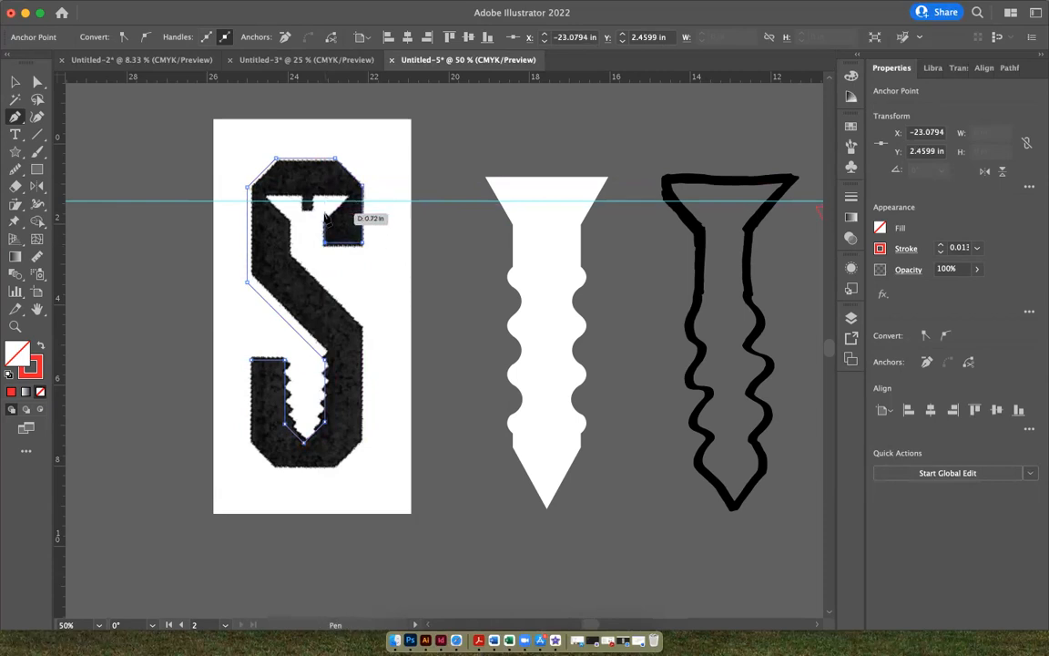
pyautogui.click(325, 207)
pyautogui.click(290, 207)
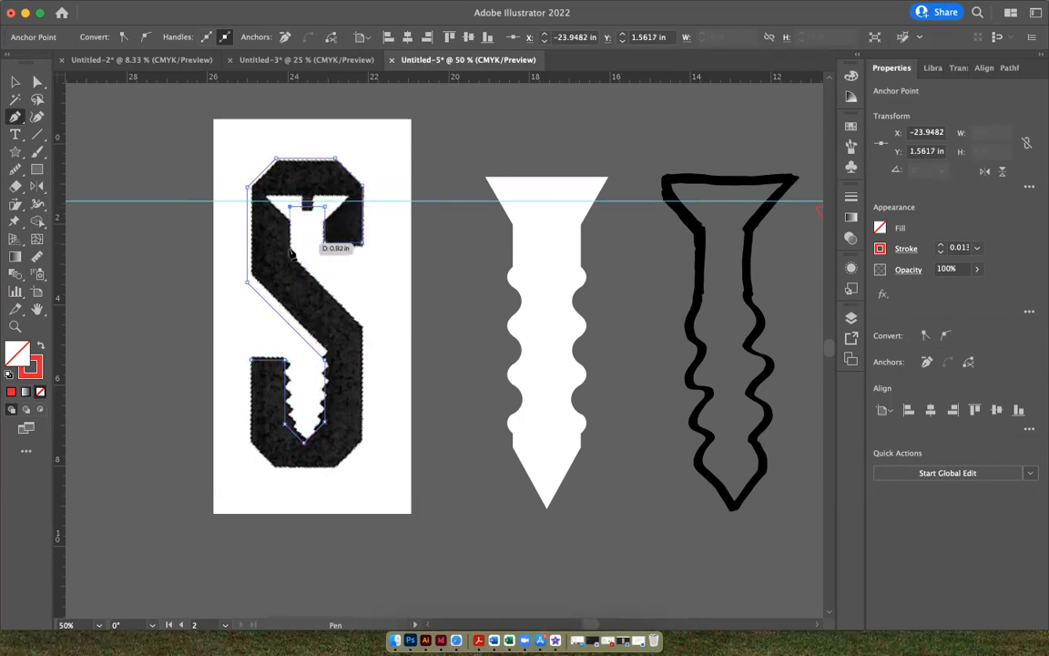
# Step: Trace the S's diagonal, lower outer side and bevelled base, and close the path at its starting point
pyautogui.click(292, 255)
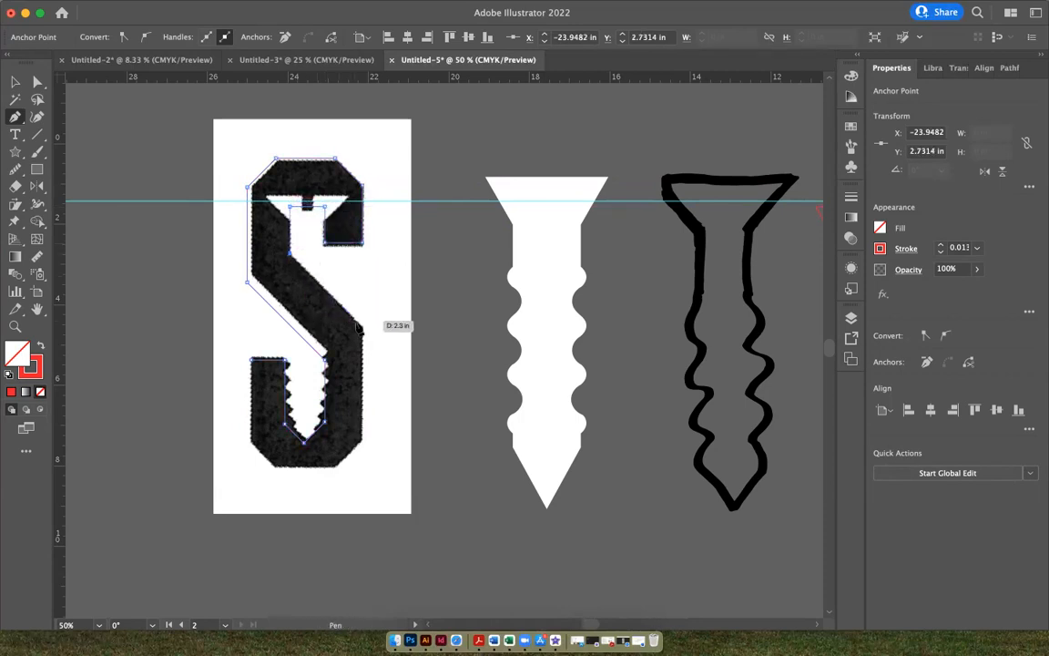
pyautogui.click(362, 325)
pyautogui.click(363, 441)
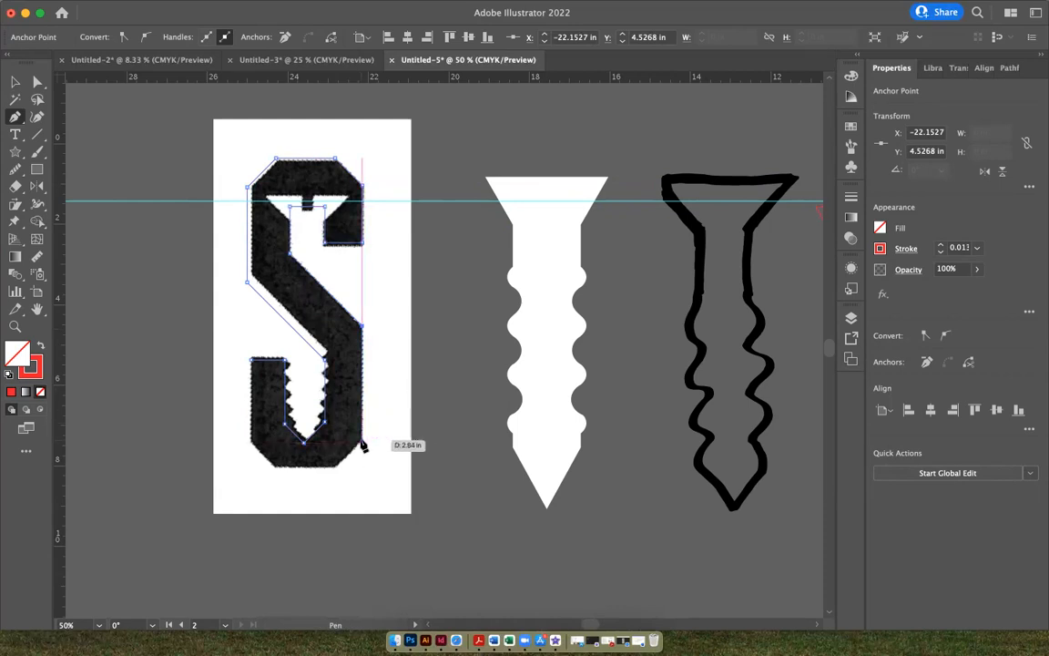
pyautogui.click(336, 466)
pyautogui.click(274, 465)
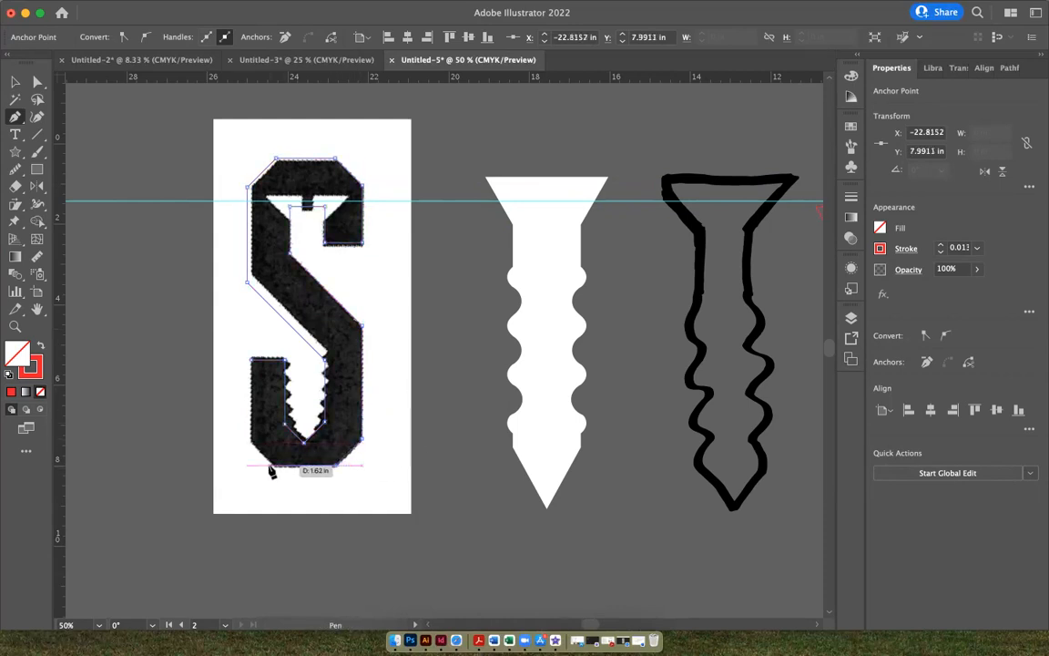
pyautogui.click(253, 442)
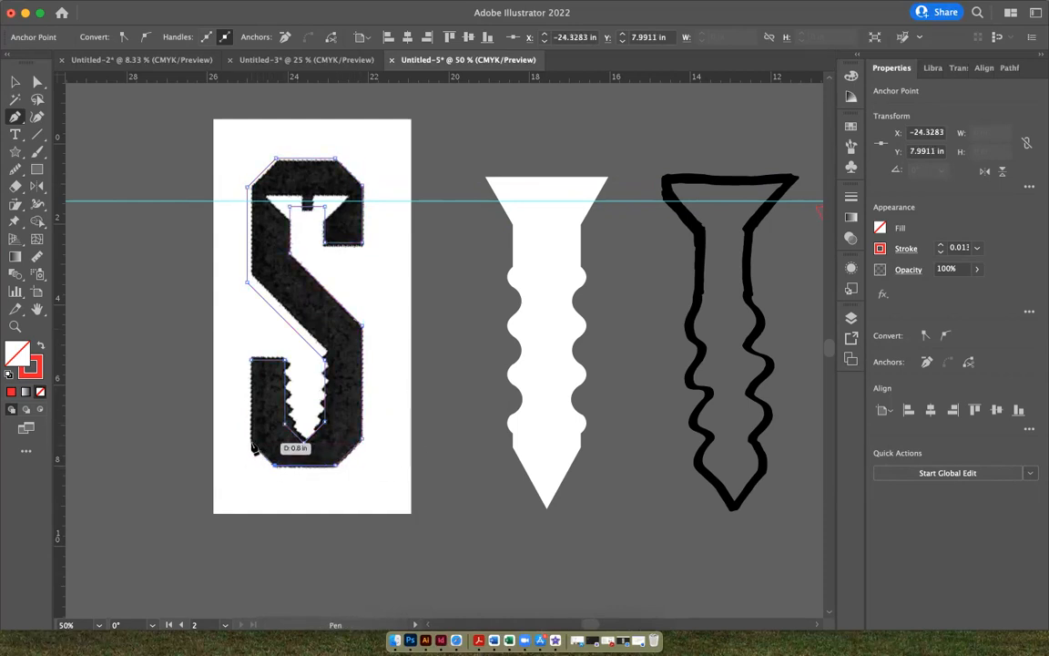
pyautogui.click(249, 361)
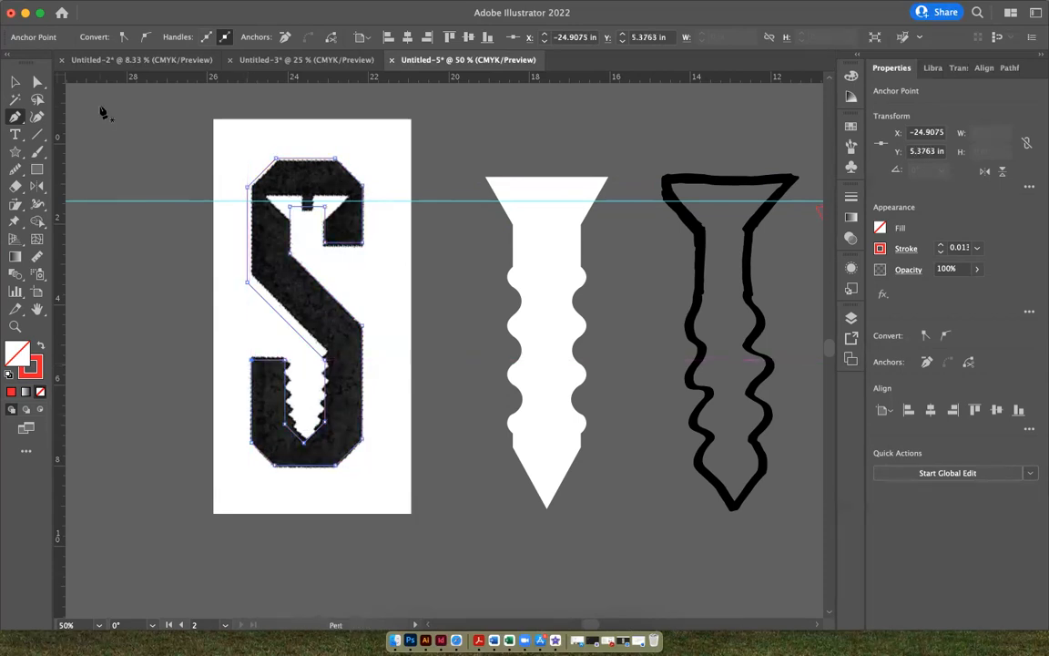
# Step: Fill the traced S path with black
pyautogui.click(14, 83)
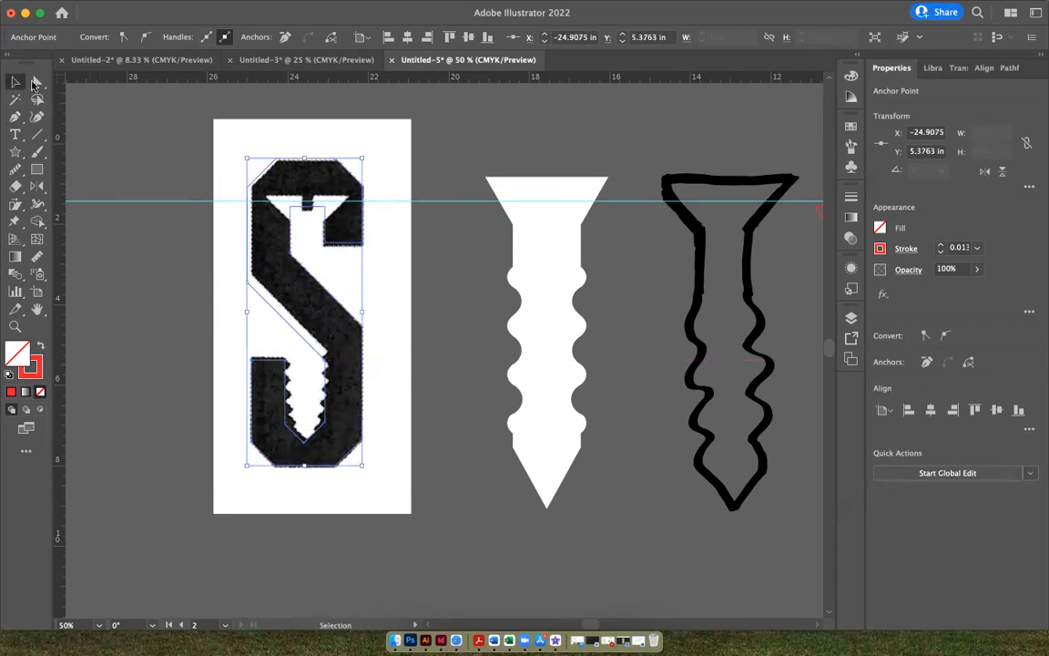
pyautogui.click(881, 229)
pyautogui.click(751, 278)
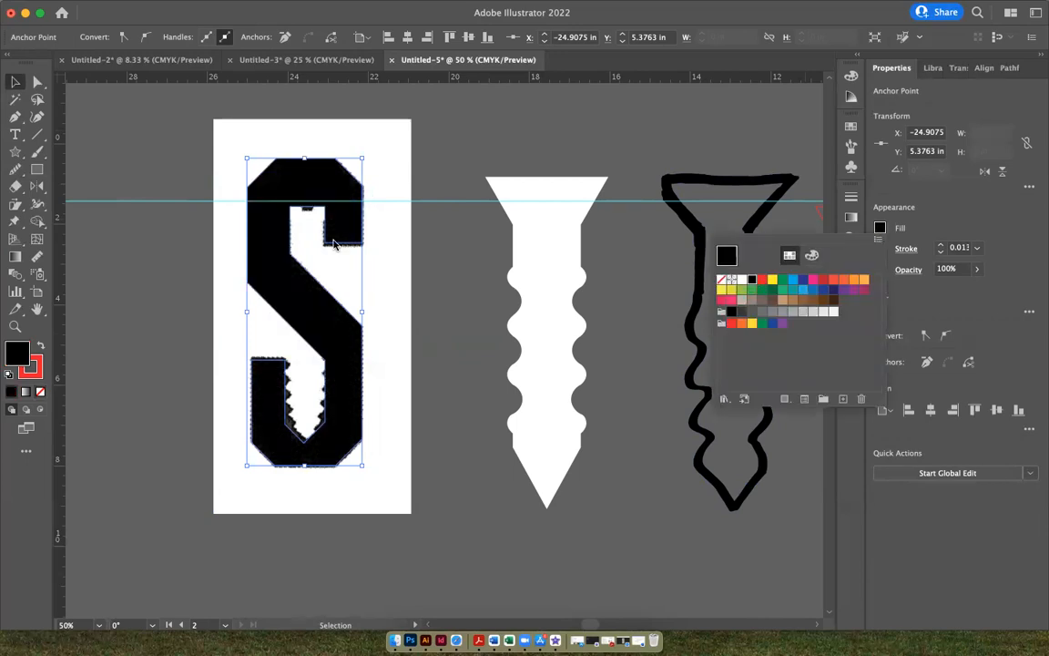
pyautogui.click(253, 267)
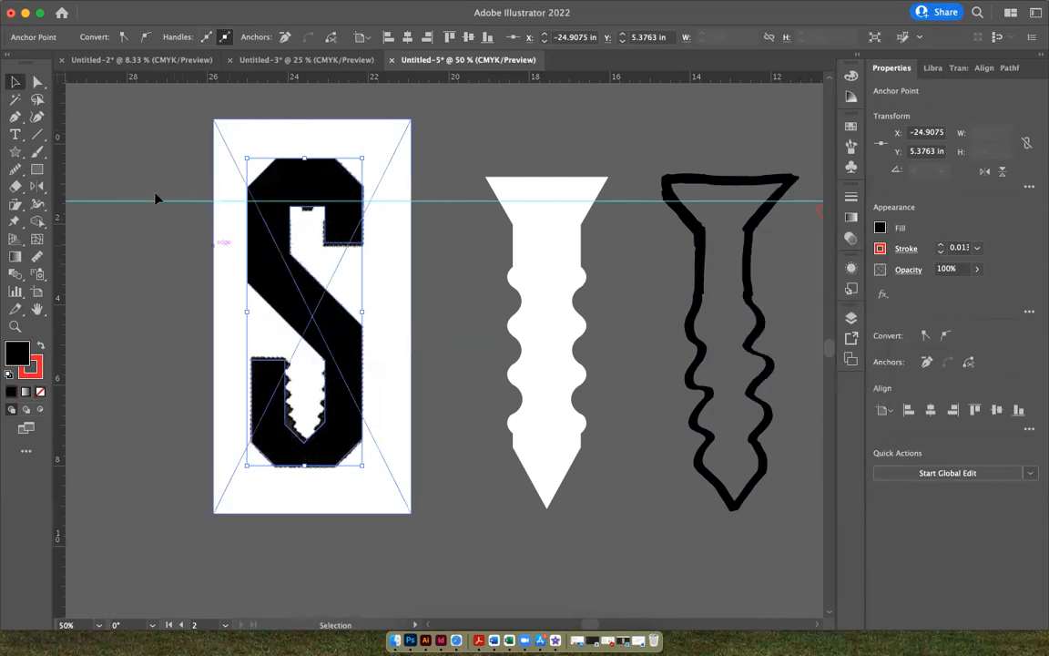
pyautogui.click(381, 204)
# Step: Move the black S off the logo image to just beside the white screw, and remove its red stroke
pyautogui.moveTo(341, 219)
pyautogui.mouseDown()
pyautogui.moveTo(480, 266)
pyautogui.moveTo(465, 272)
pyautogui.mouseUp()
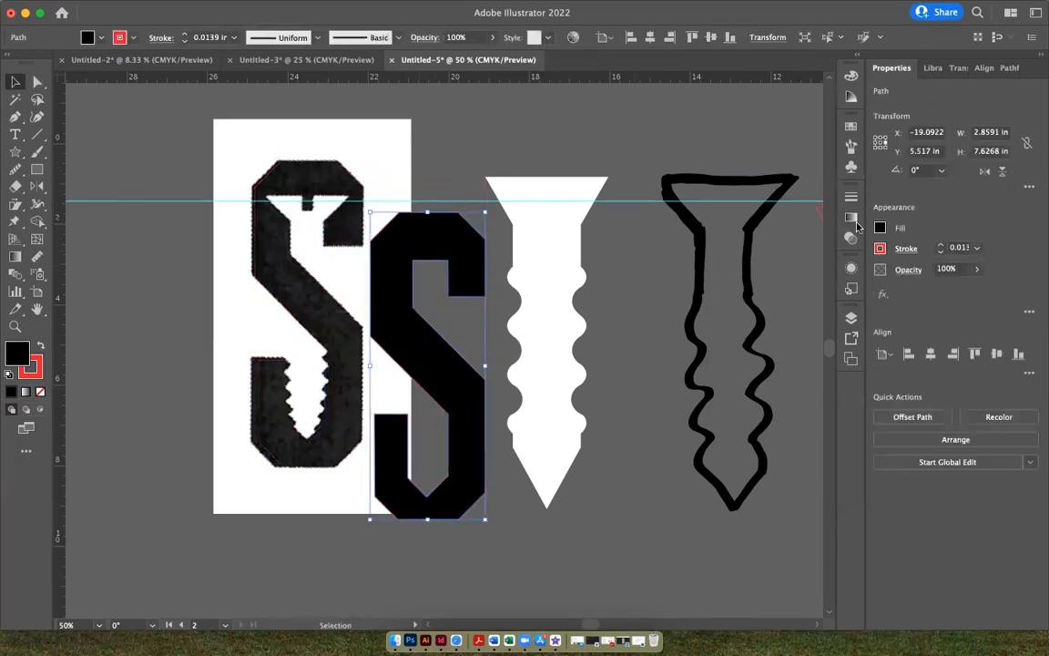
pyautogui.click(881, 248)
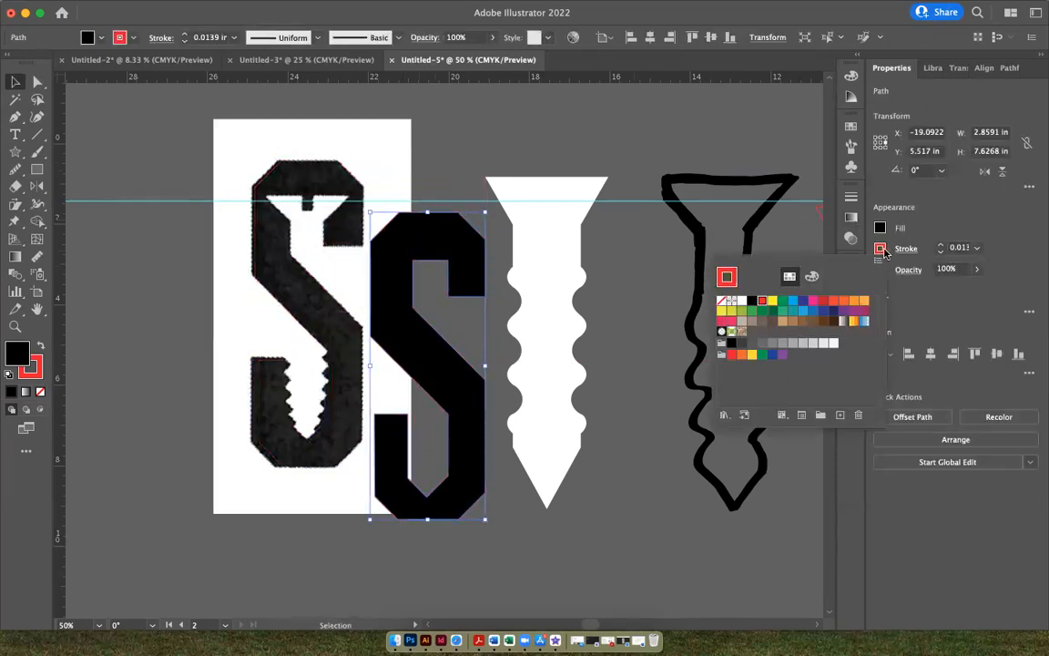
pyautogui.click(722, 300)
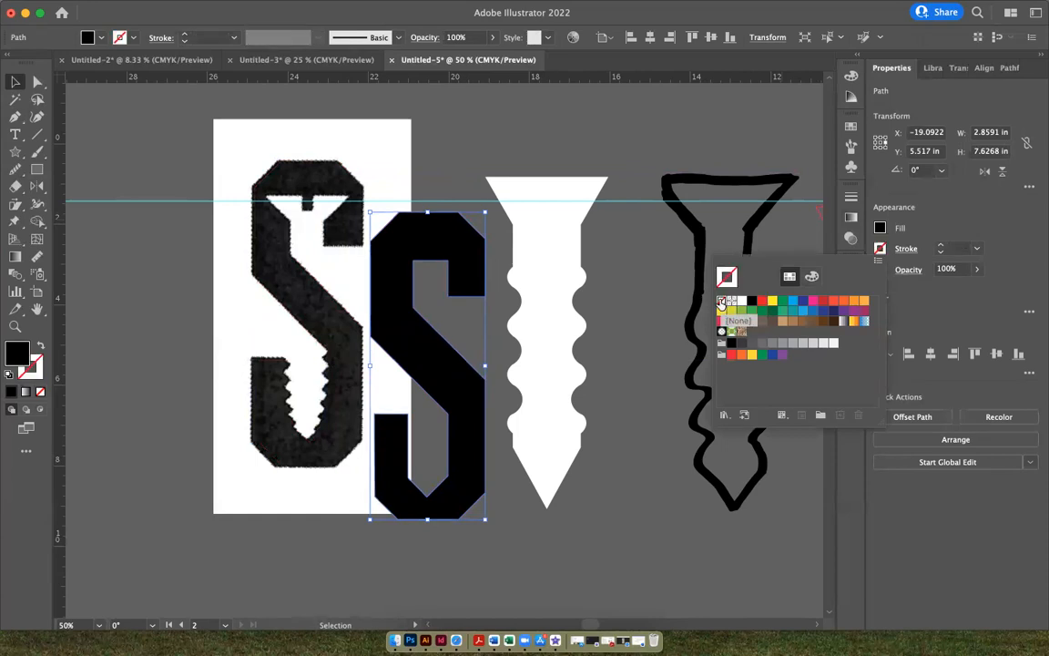
pyautogui.click(478, 263)
pyautogui.hscroll(1, 477, 259)
pyautogui.hscroll(10, 478, 264)
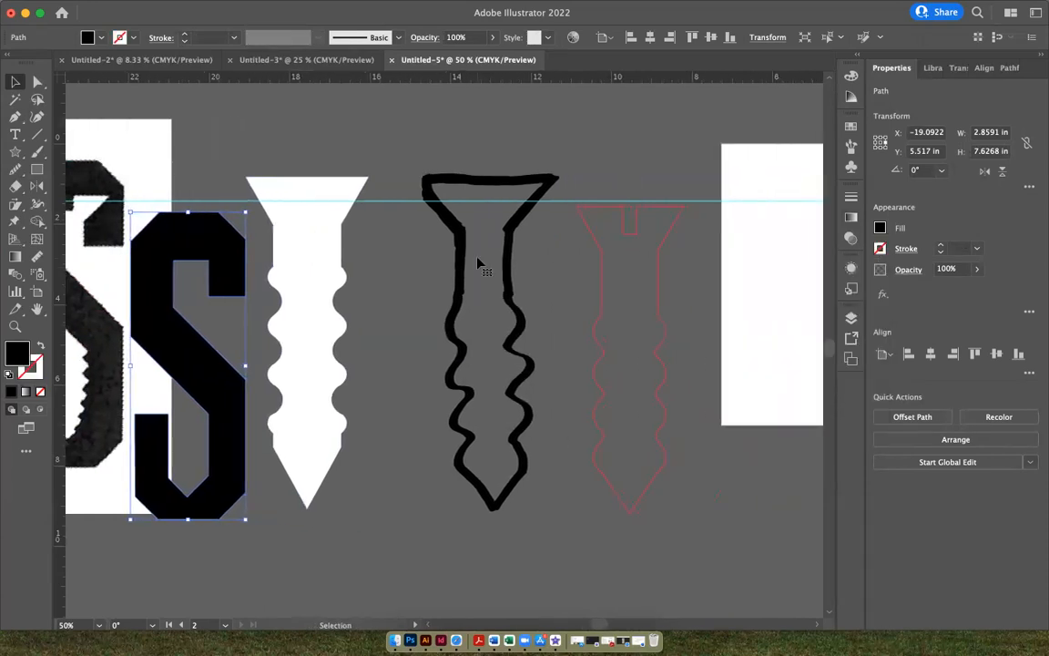
# Step: Paste a copy of the black S, move it onto the first artboard and scale it to about 2.27 by 6.06 in
pyautogui.click(601, 273)
pyautogui.hotkey('ctrl', 'v')
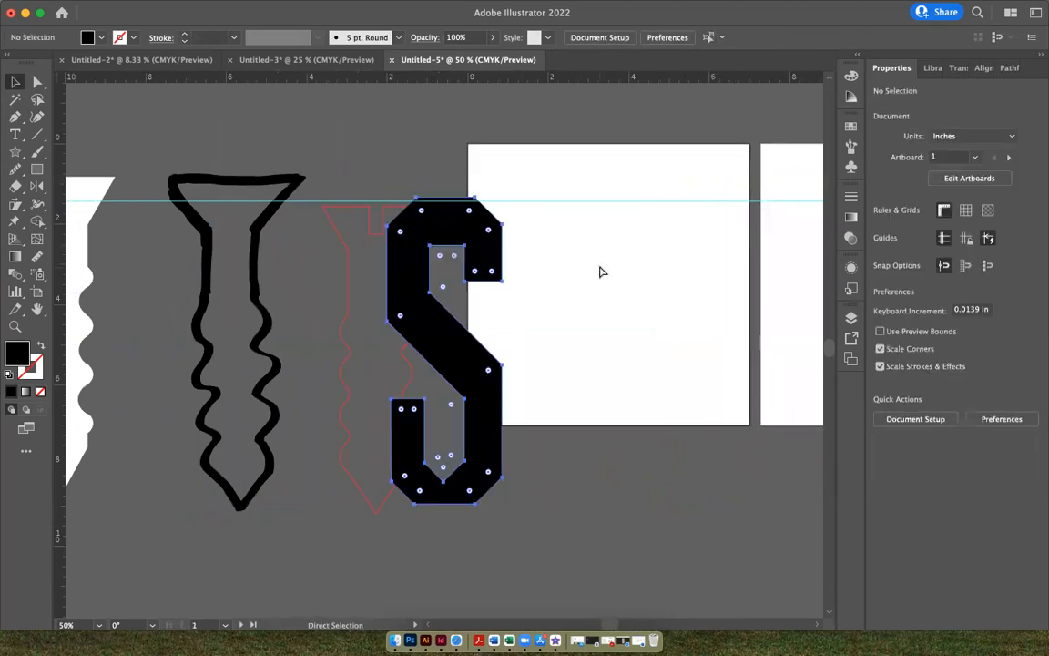
pyautogui.press('v')
pyautogui.moveTo(480, 235); pyautogui.dragTo(655, 189)
pyautogui.moveTo(628, 253); pyautogui.dragTo(667, 152)
pyautogui.moveTo(653, 192); pyautogui.dragTo(644, 196)
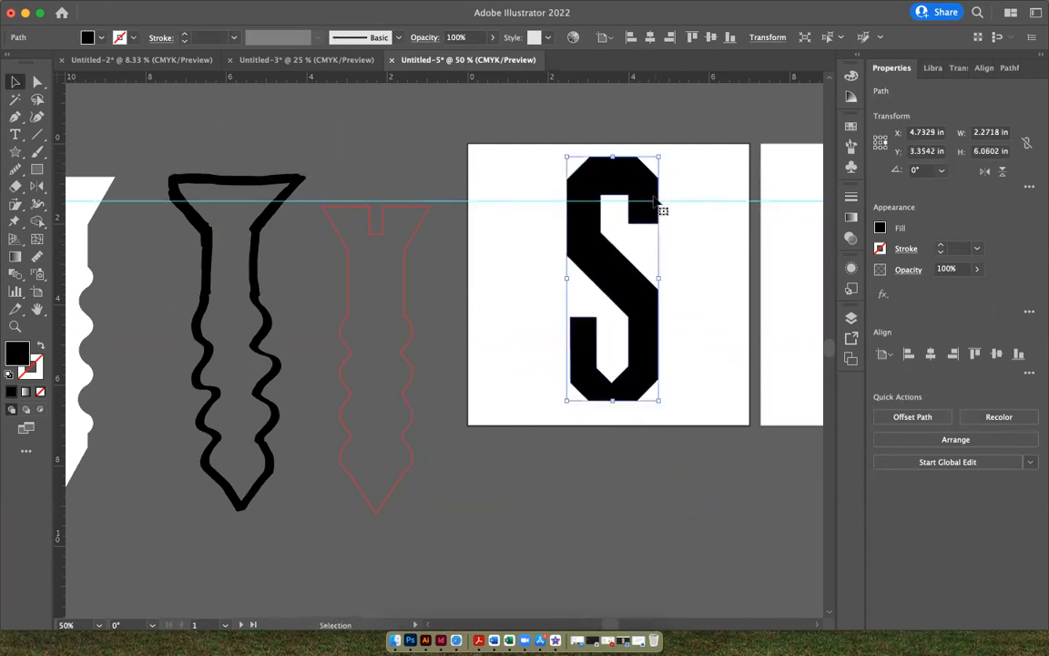
# Step: Centre the S horizontally and vertically on the artboard, aligning to the artboard
pyautogui.click(892, 358)
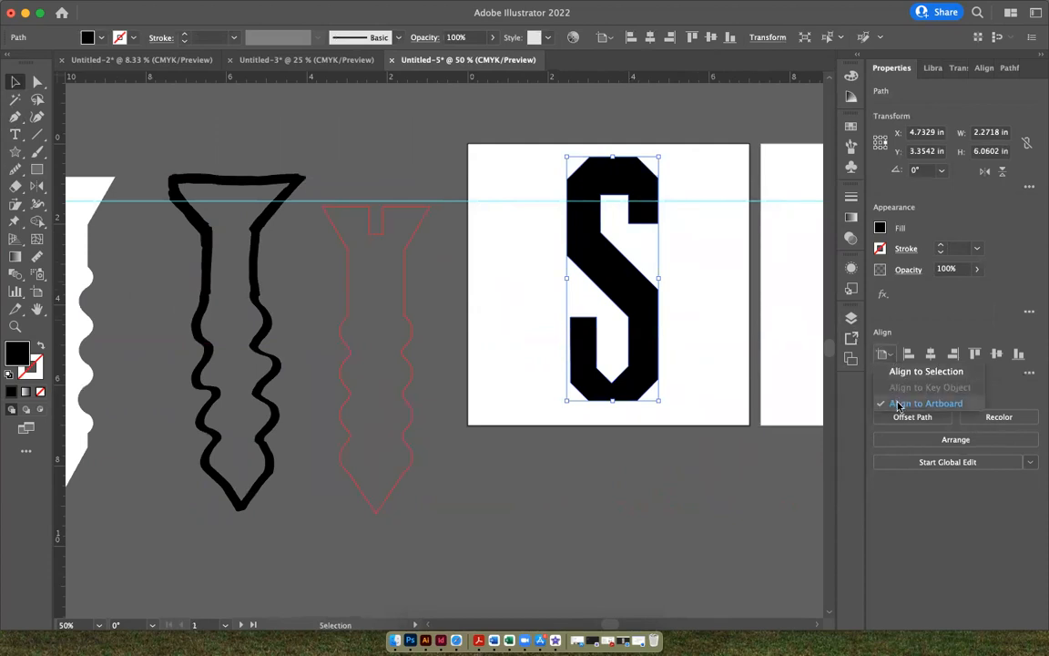
pyautogui.click(890, 403)
pyautogui.click(930, 354)
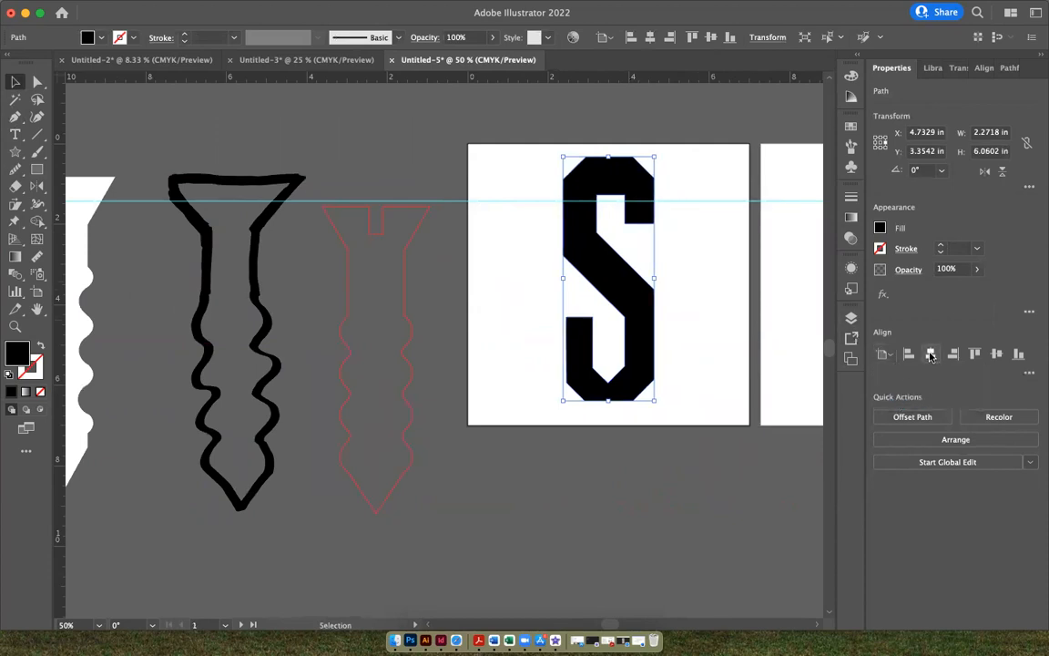
pyautogui.click(997, 354)
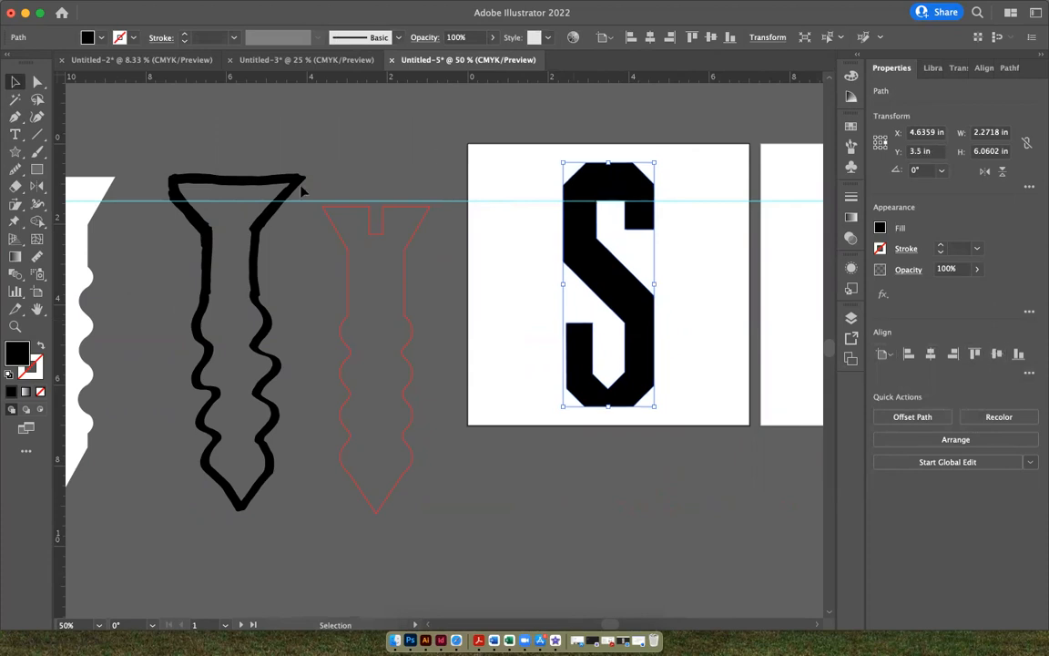
# Step: Fill the slotted screw outline with red and remove its stroke
pyautogui.click(410, 346)
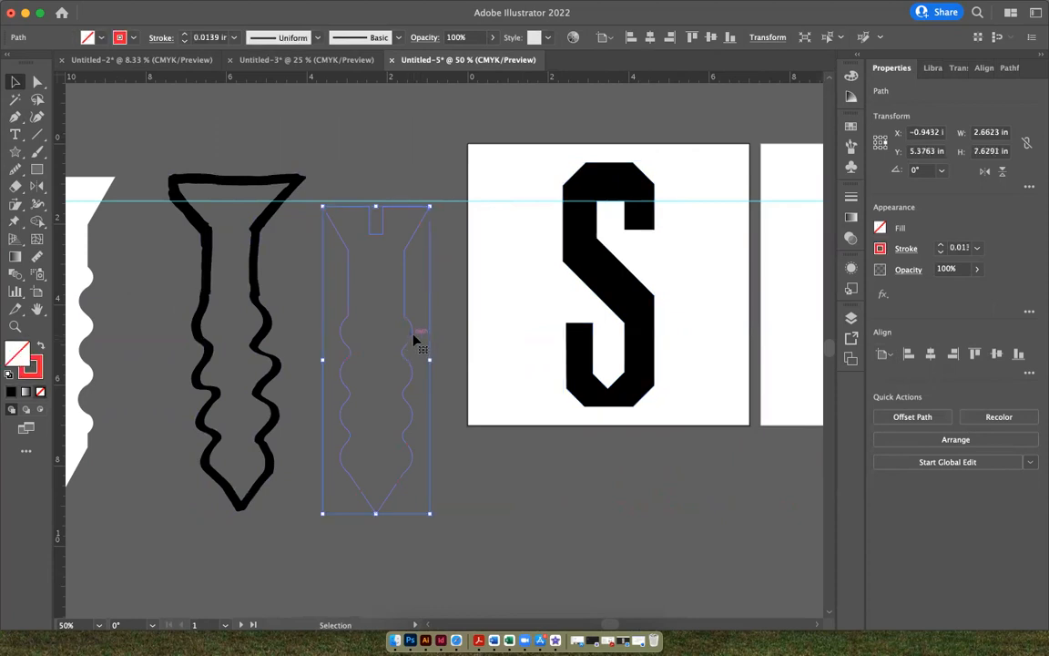
pyautogui.click(881, 229)
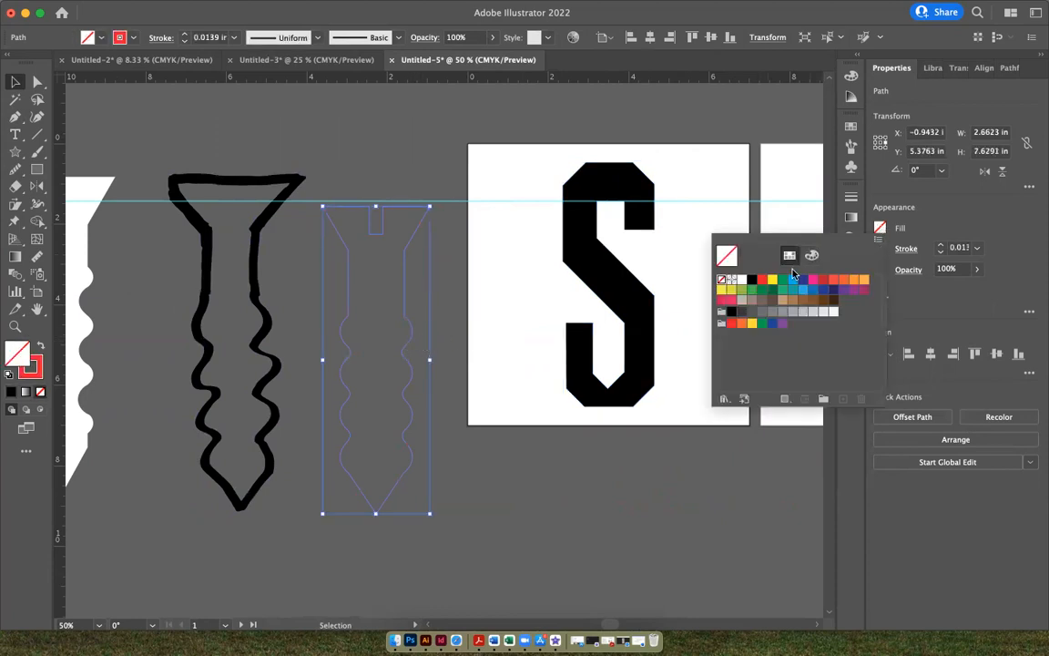
pyautogui.click(761, 280)
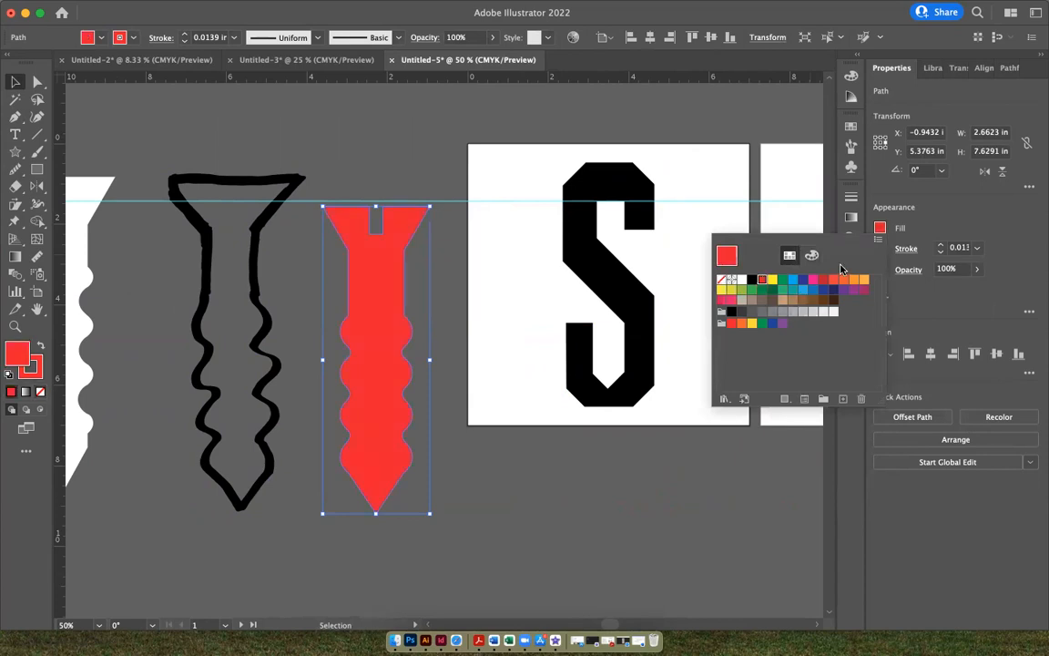
pyautogui.click(880, 247)
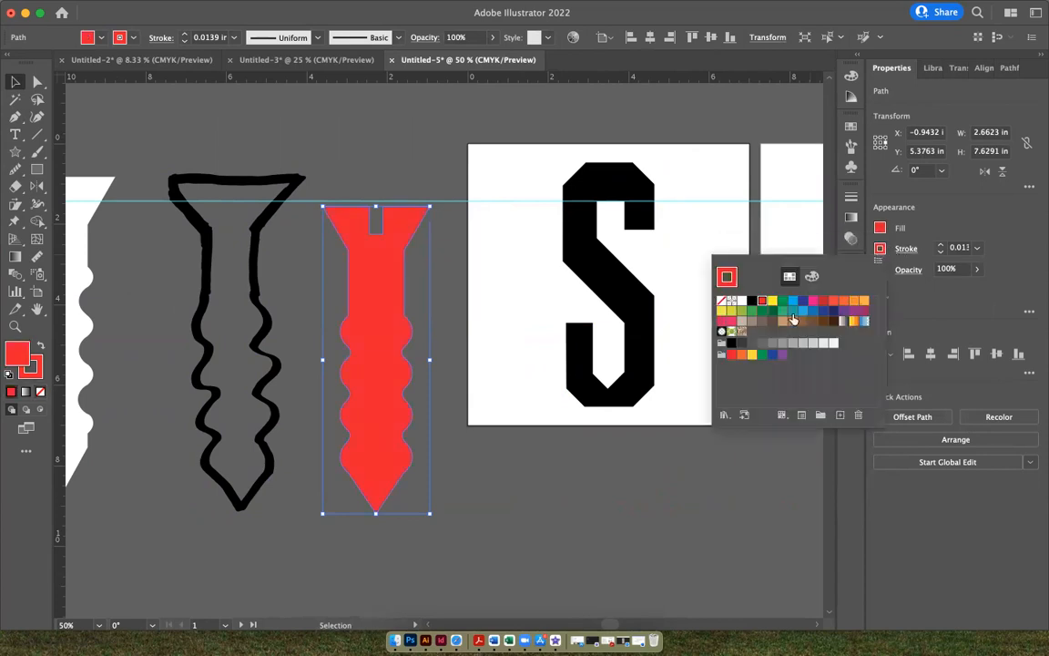
pyautogui.click(721, 302)
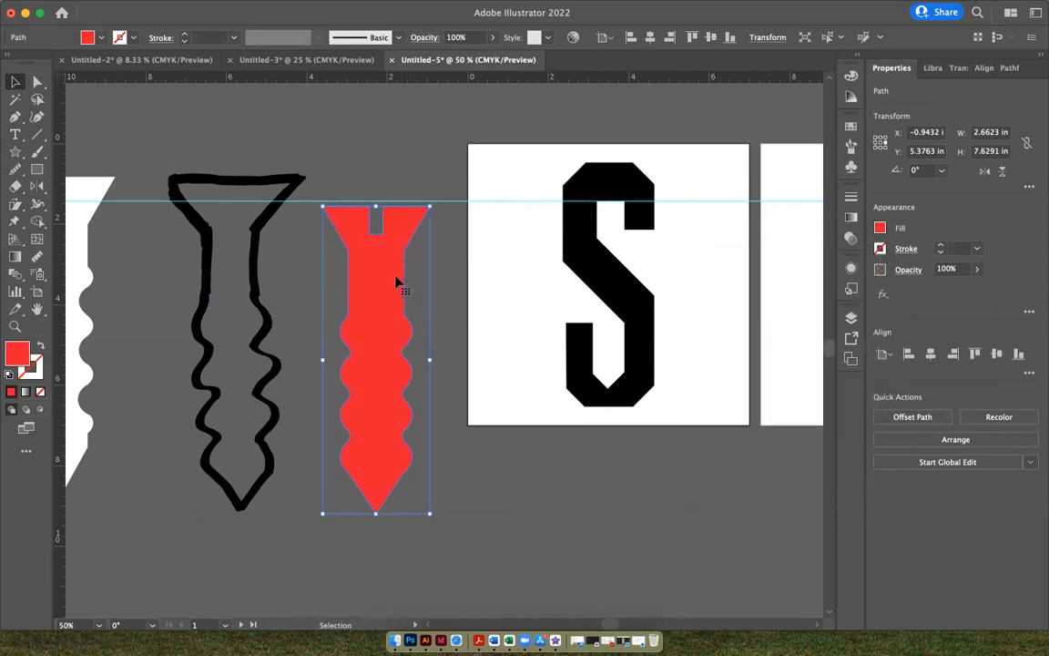
# Step: Place a copy of the red screw over the S, scale it to about 1.73 by 5.58 in and position it within the letter
pyautogui.moveTo(383, 283); pyautogui.dragTo(614, 234)
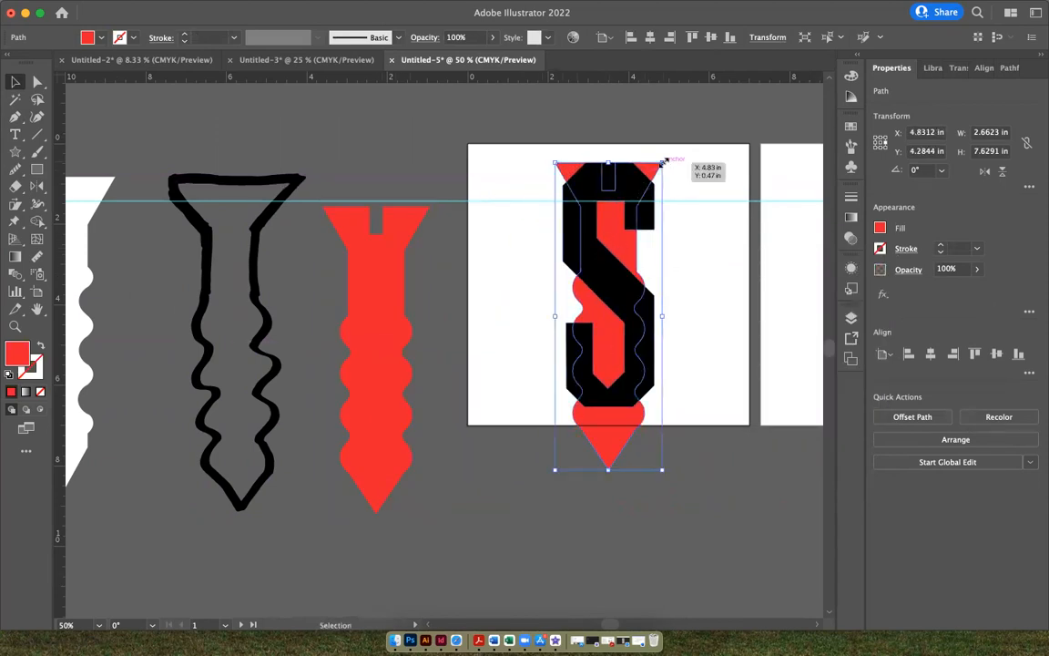
pyautogui.moveTo(663, 163); pyautogui.dragTo(624, 235)
pyautogui.moveTo(590, 303); pyautogui.dragTo(610, 222)
pyautogui.moveTo(607, 375); pyautogui.dragTo(608, 406)
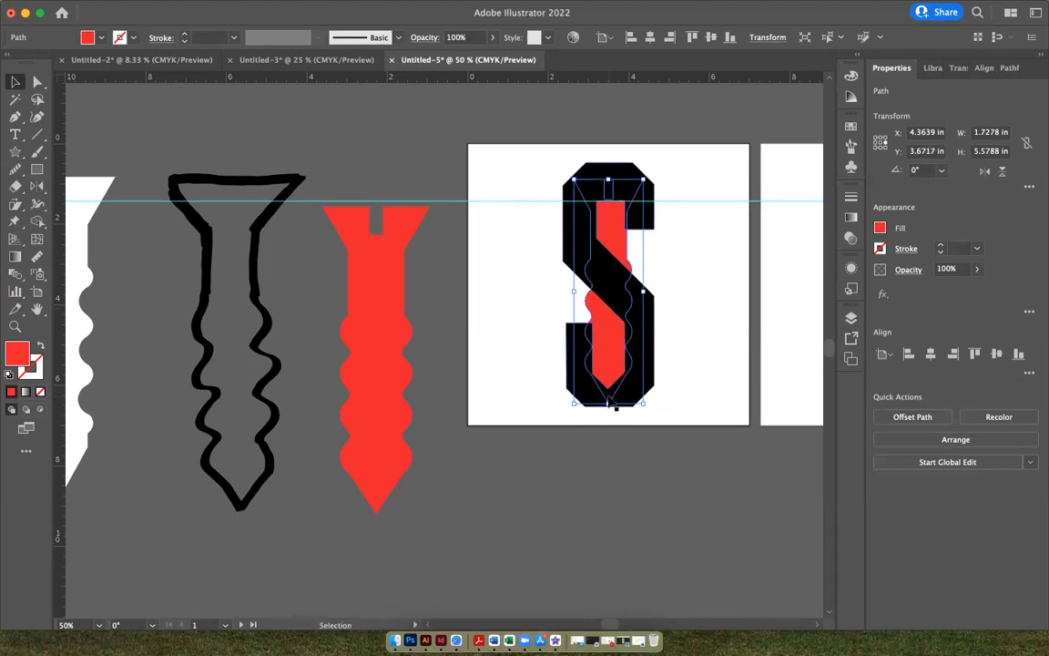
pyautogui.moveTo(610, 409); pyautogui.dragTo(605, 403)
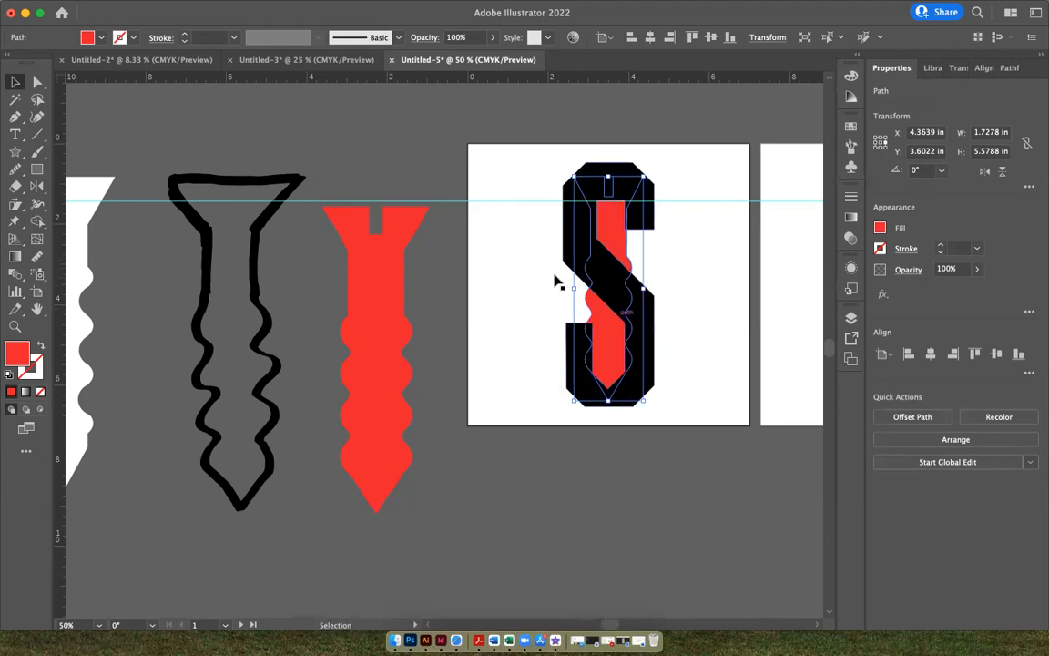
# Step: Bring the small red screw to the front and subtract it from the black S with Minus Front
pyautogui.moveTo(260, 9)
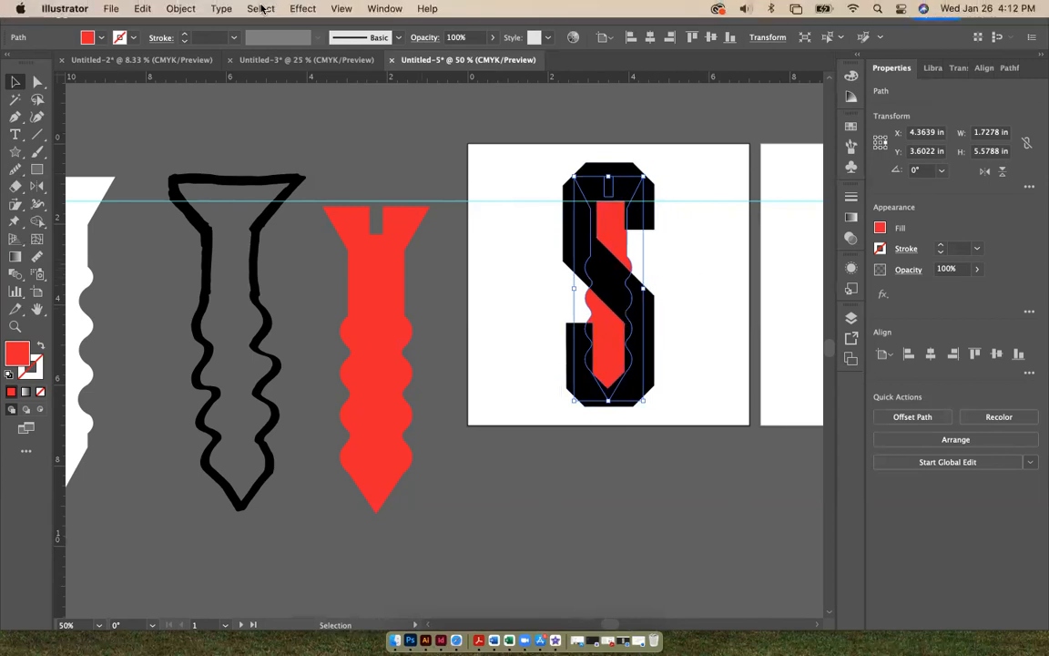
pyautogui.click(181, 9)
pyautogui.moveTo(188, 51)
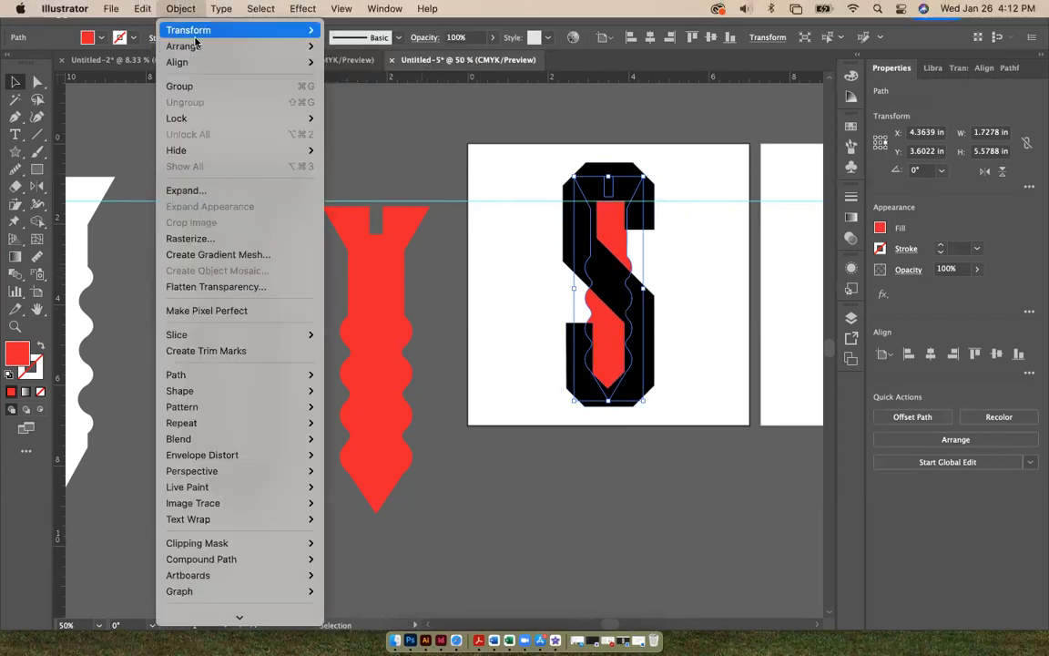
pyautogui.click(368, 47)
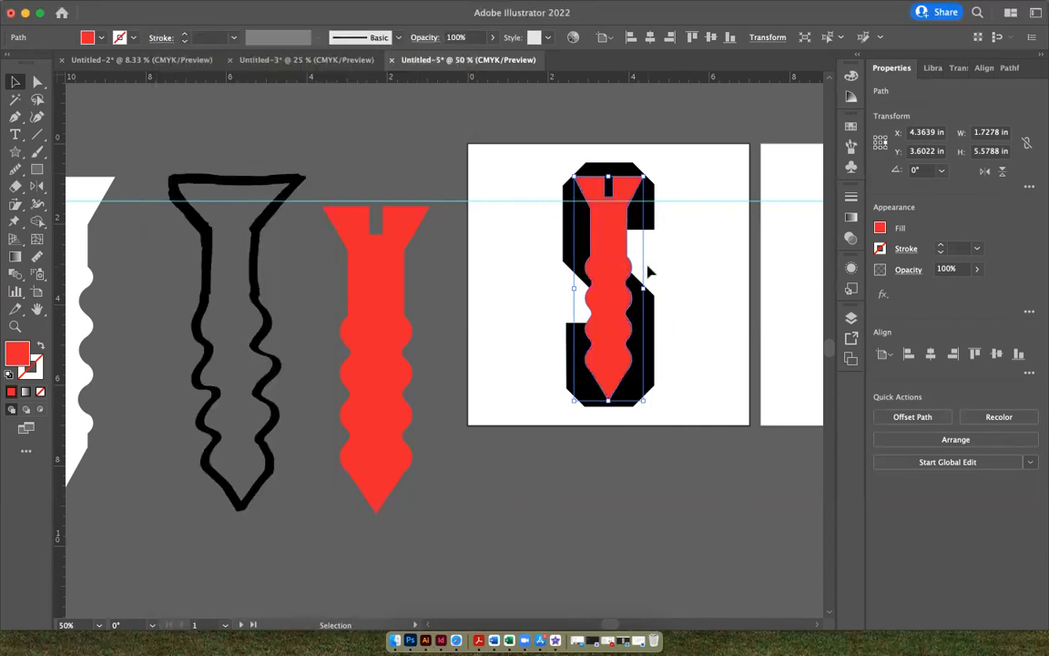
pyautogui.keyDown('shift'); pyautogui.click(650, 299); pyautogui.keyUp('shift')
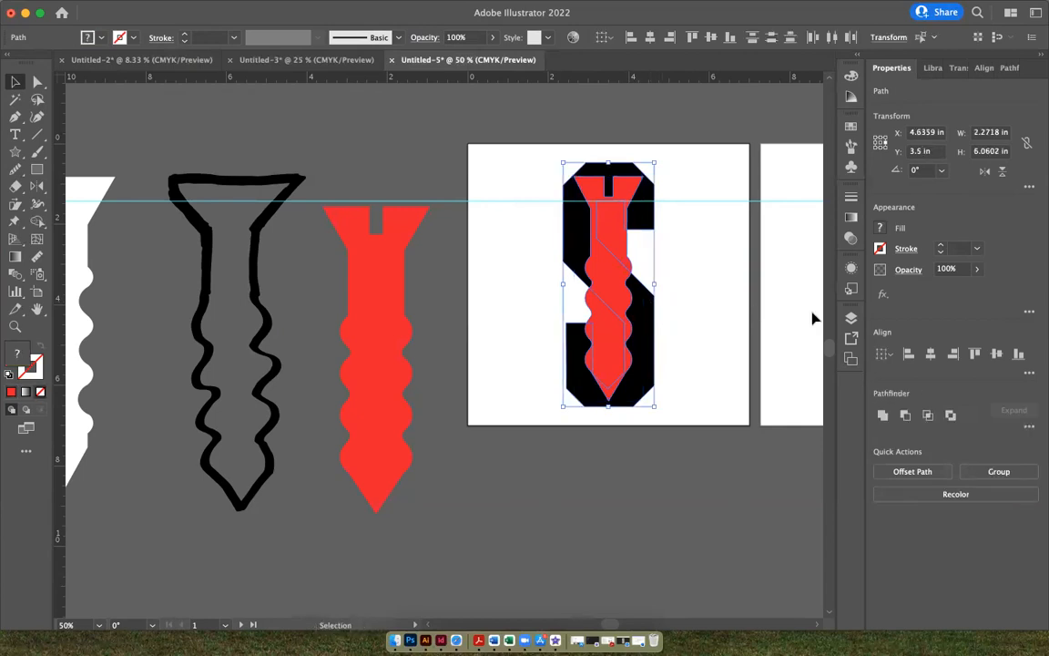
pyautogui.click(905, 415)
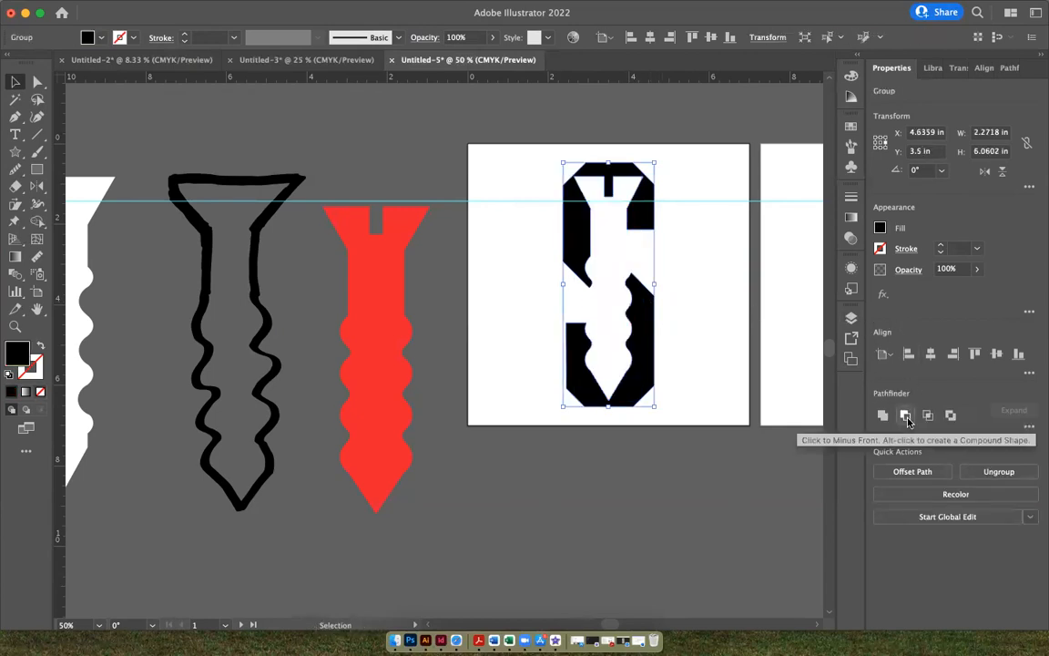
pyautogui.click(706, 306)
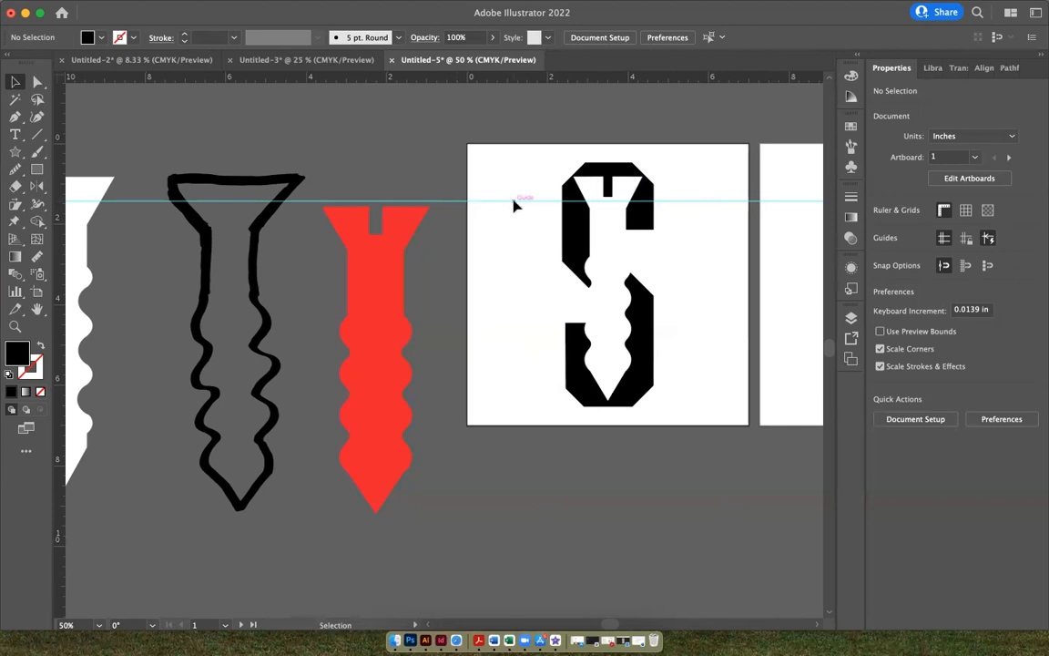
pyautogui.hscroll(5, 513, 206)
pyautogui.hscroll(1, 513, 206)
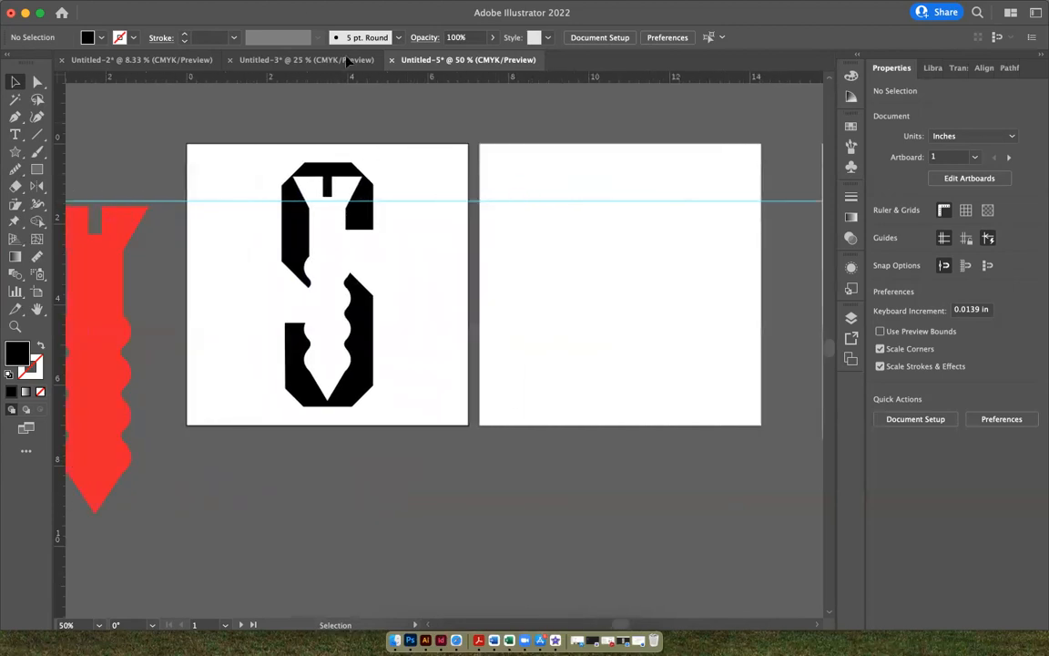
pyautogui.click(343, 8)
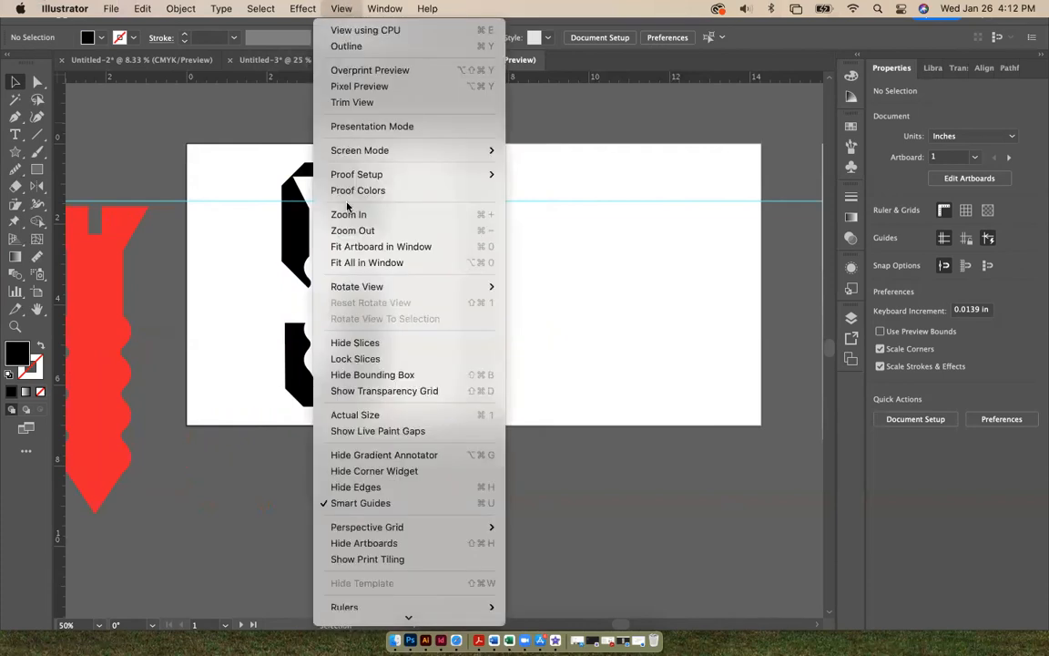
pyautogui.click(367, 504)
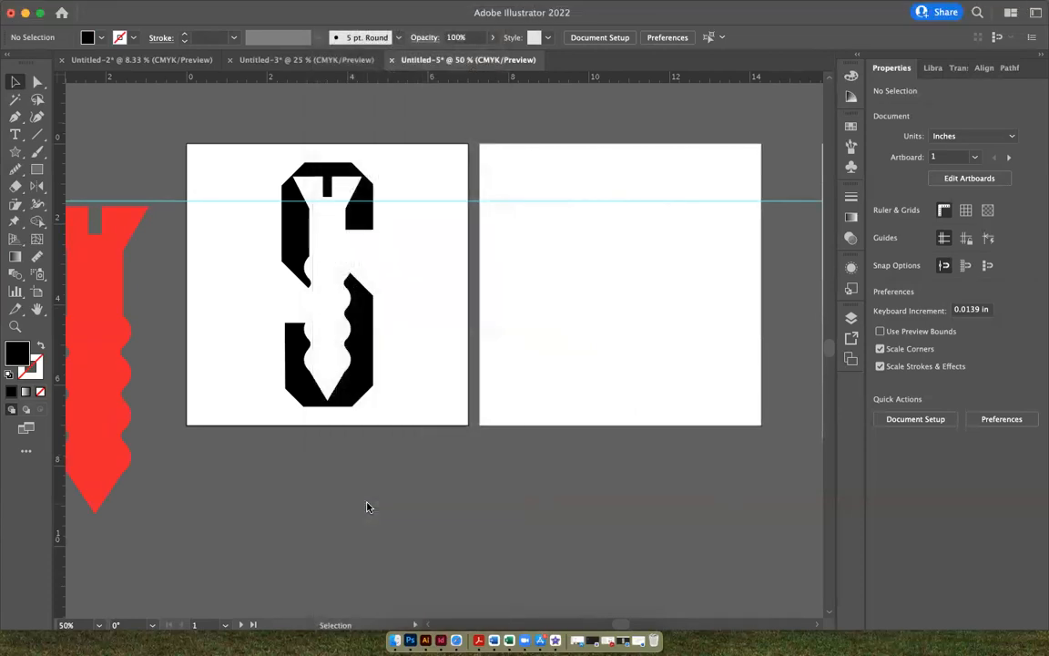
pyautogui.click(342, 8)
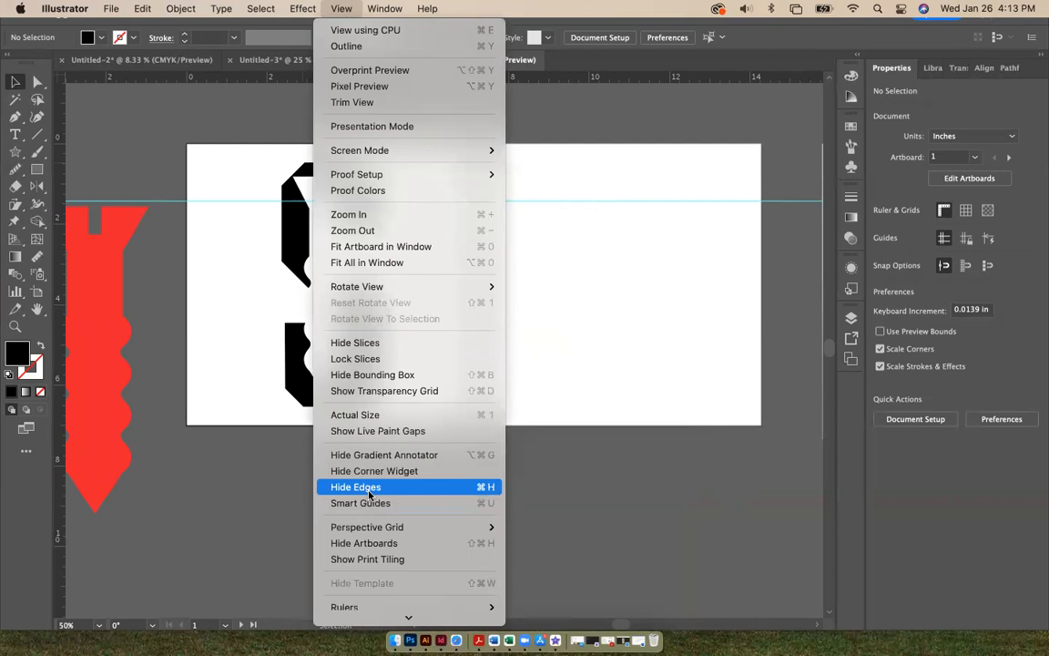
pyautogui.moveTo(367, 534)
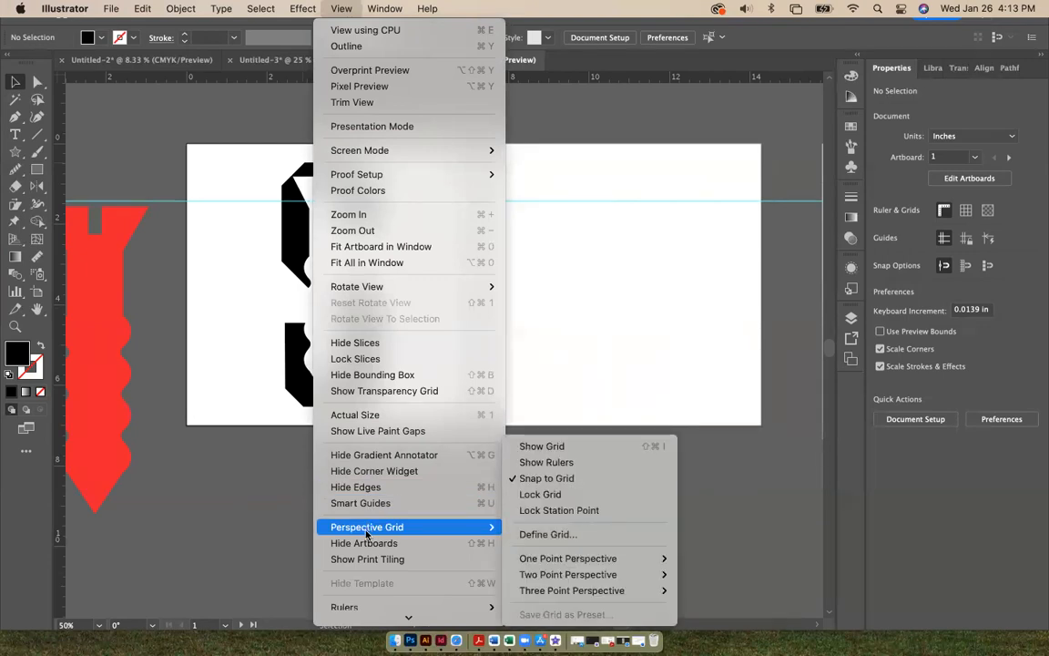
pyautogui.scroll(-5, 367, 535)
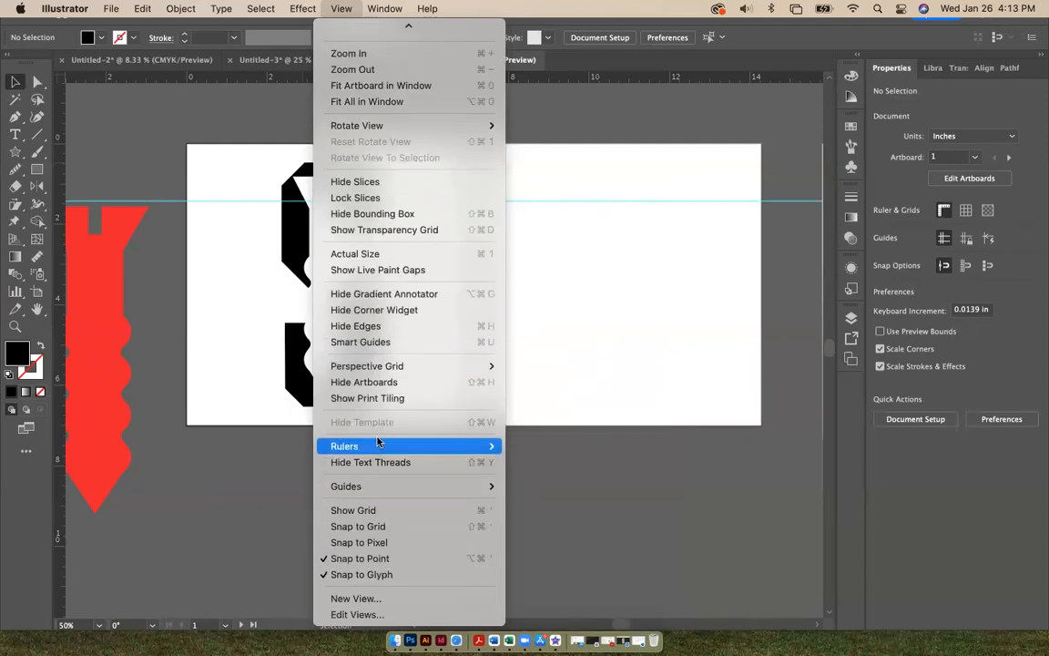
pyautogui.click(378, 345)
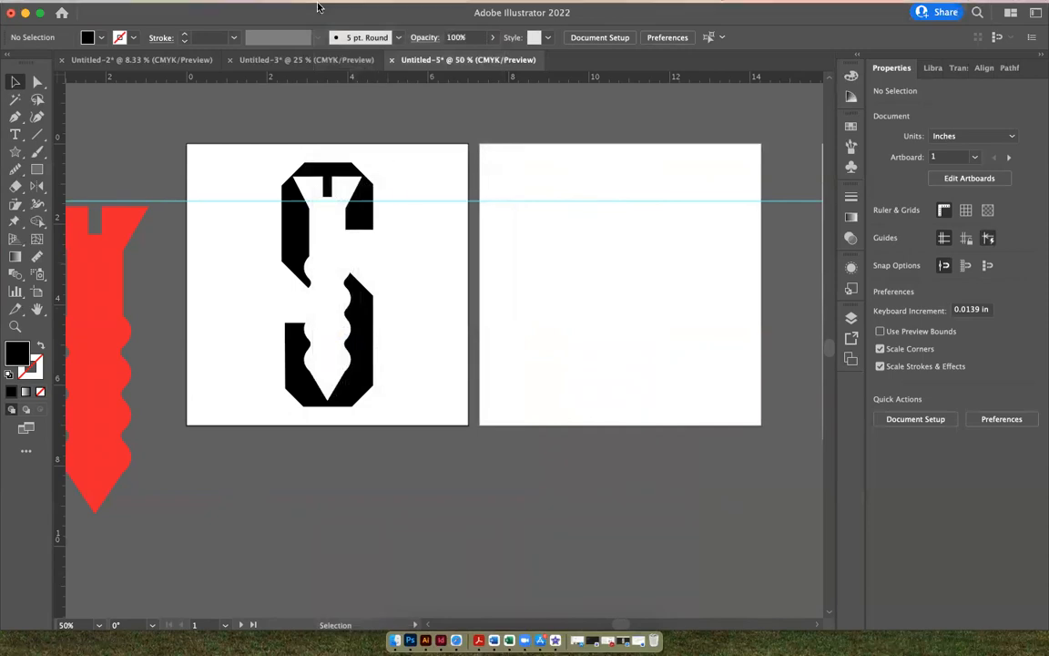
# Step: Hide the ruler guides in the document
pyautogui.click(340, 9)
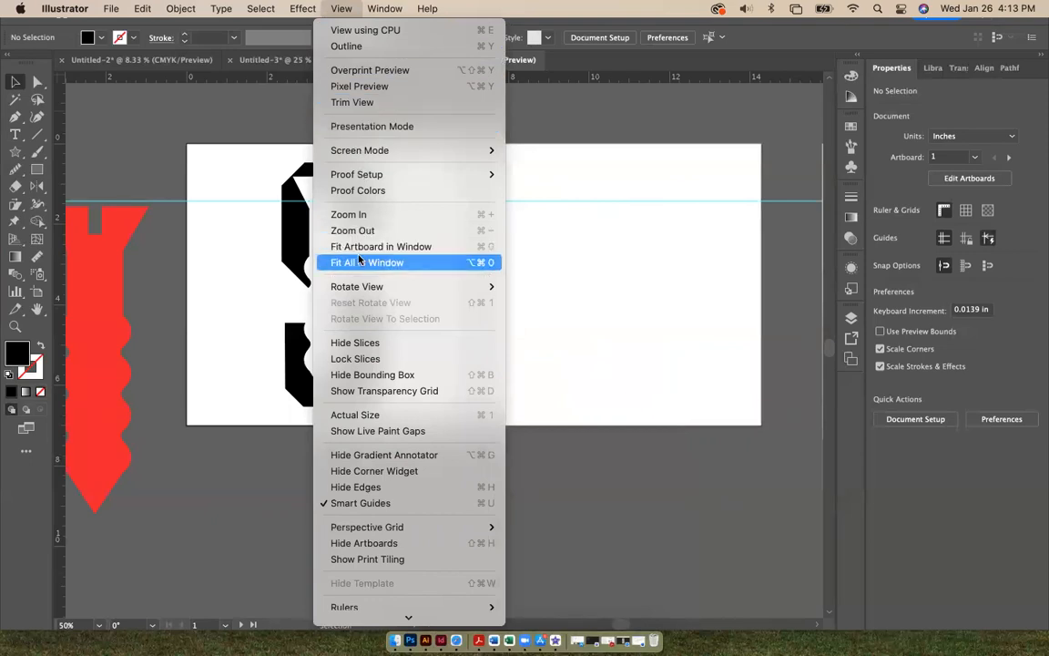
pyautogui.scroll(-3, 360, 260)
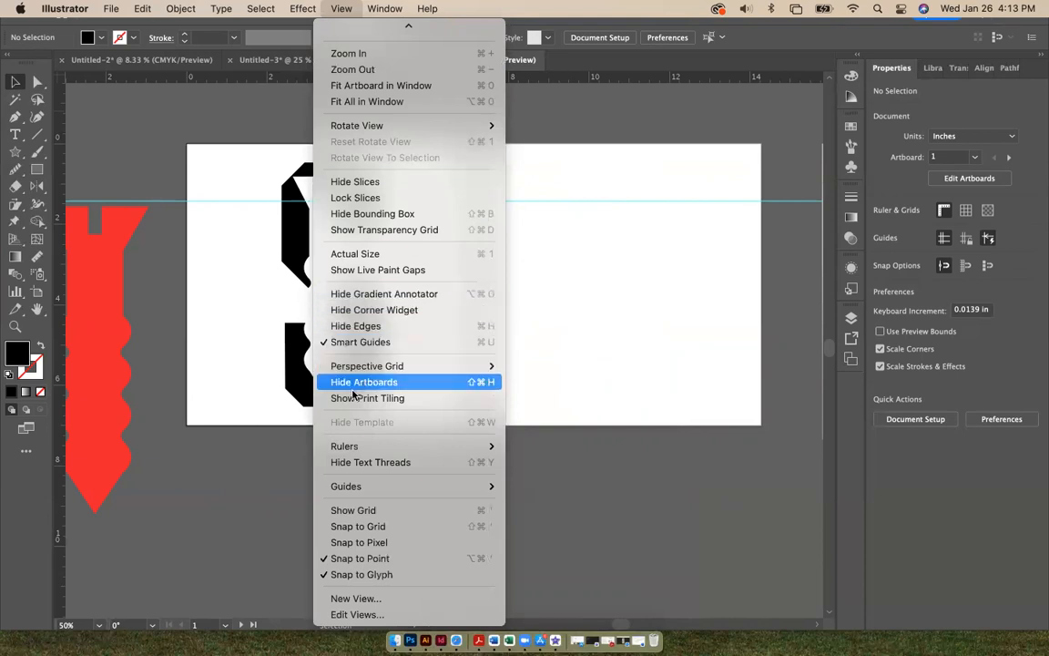
pyautogui.moveTo(356, 445)
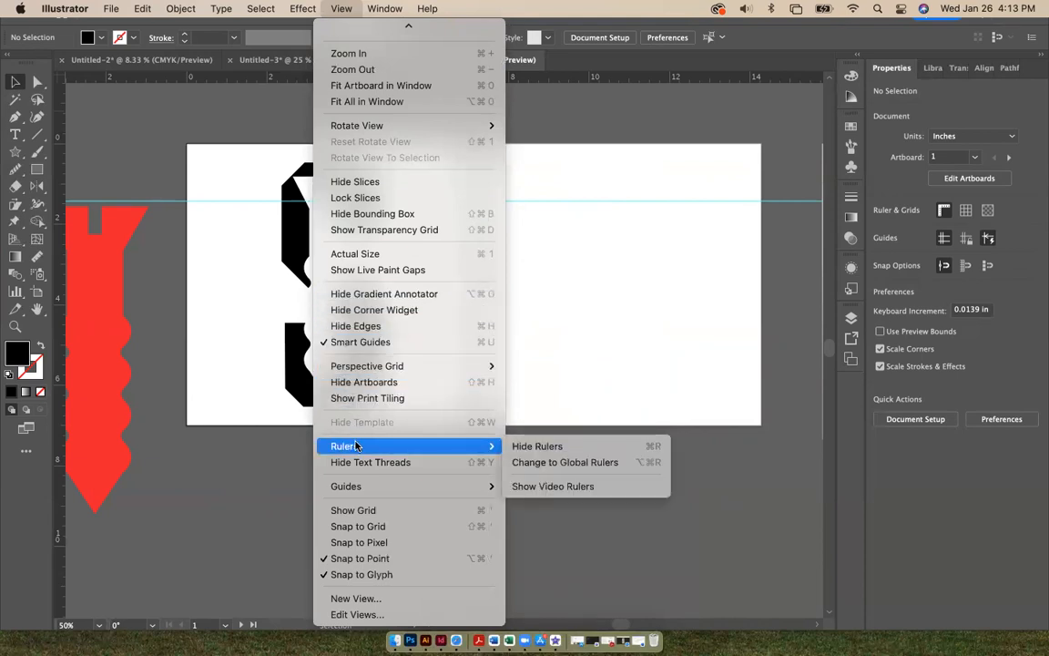
pyautogui.moveTo(353, 490)
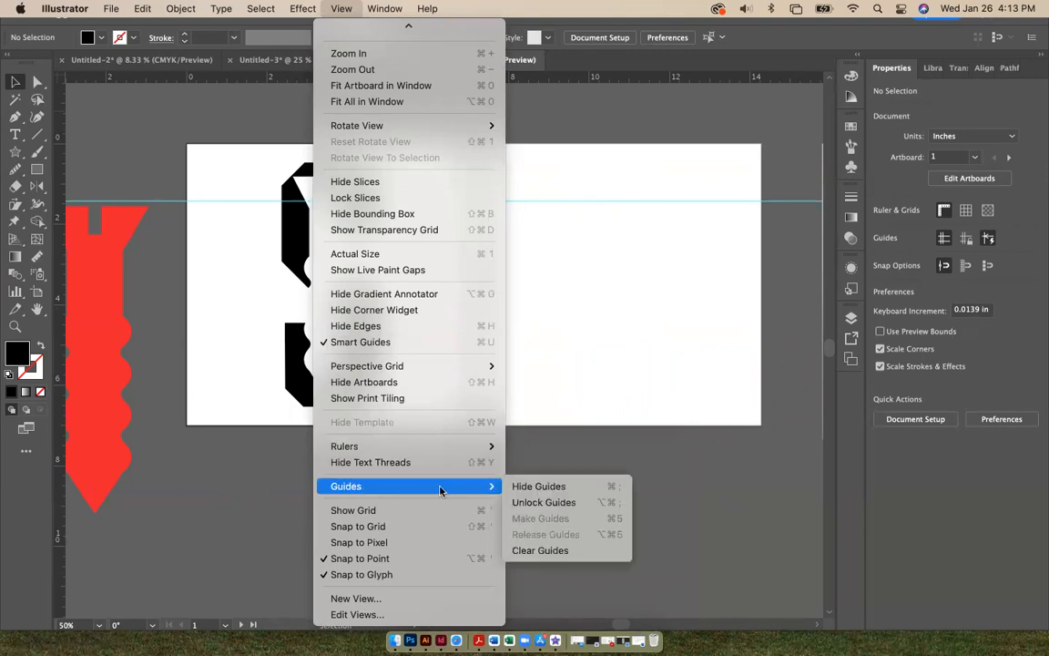
pyautogui.click(524, 487)
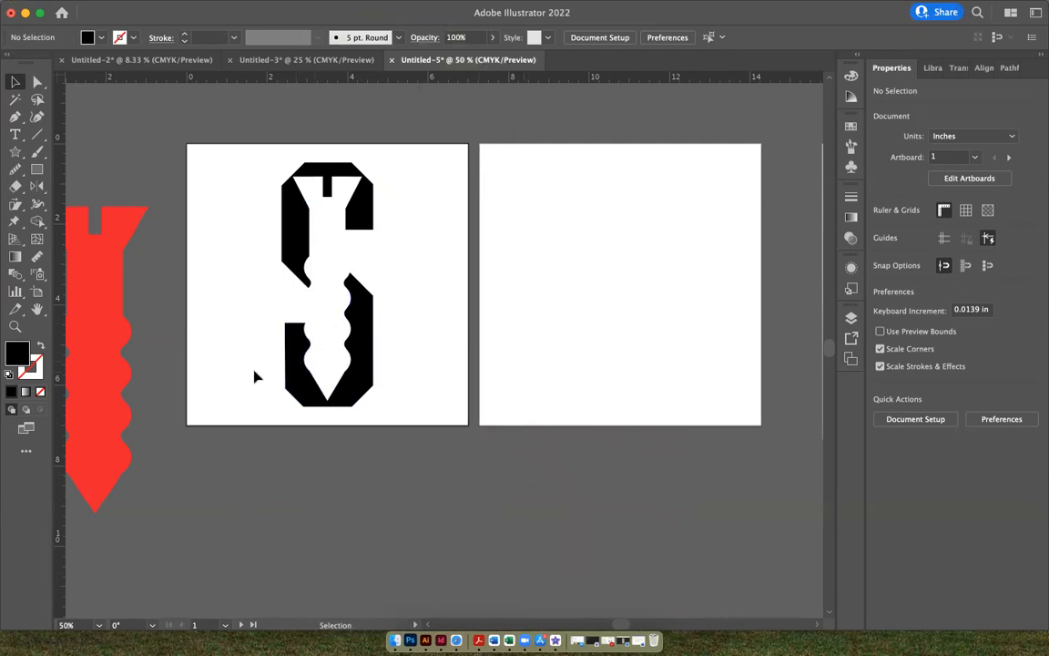
pyautogui.hscroll(-10, 254, 376)
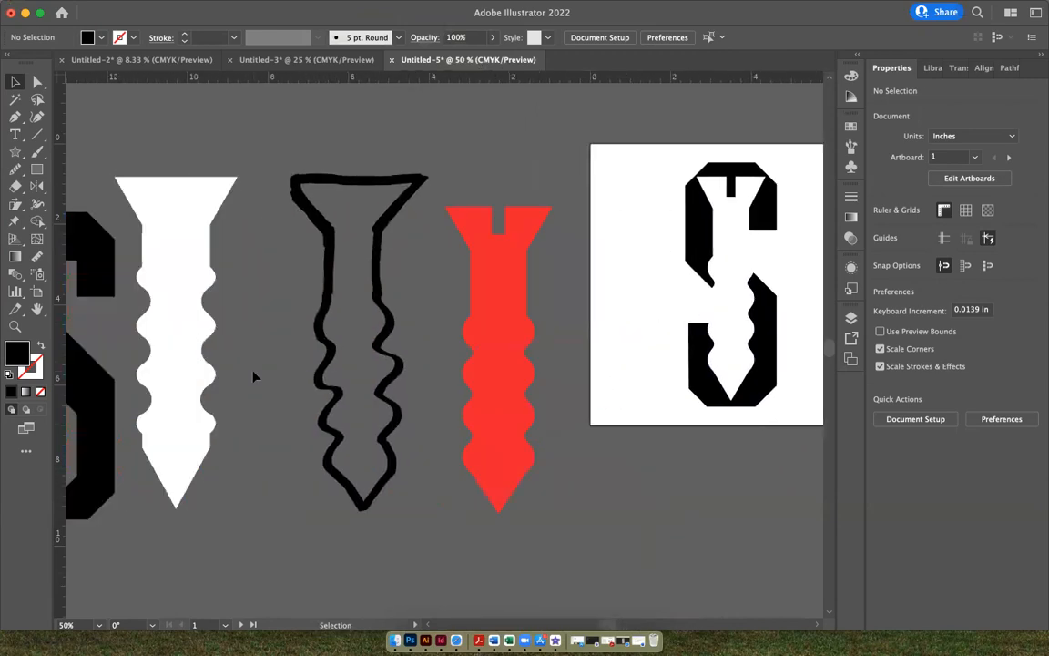
pyautogui.hscroll(-10, 254, 376)
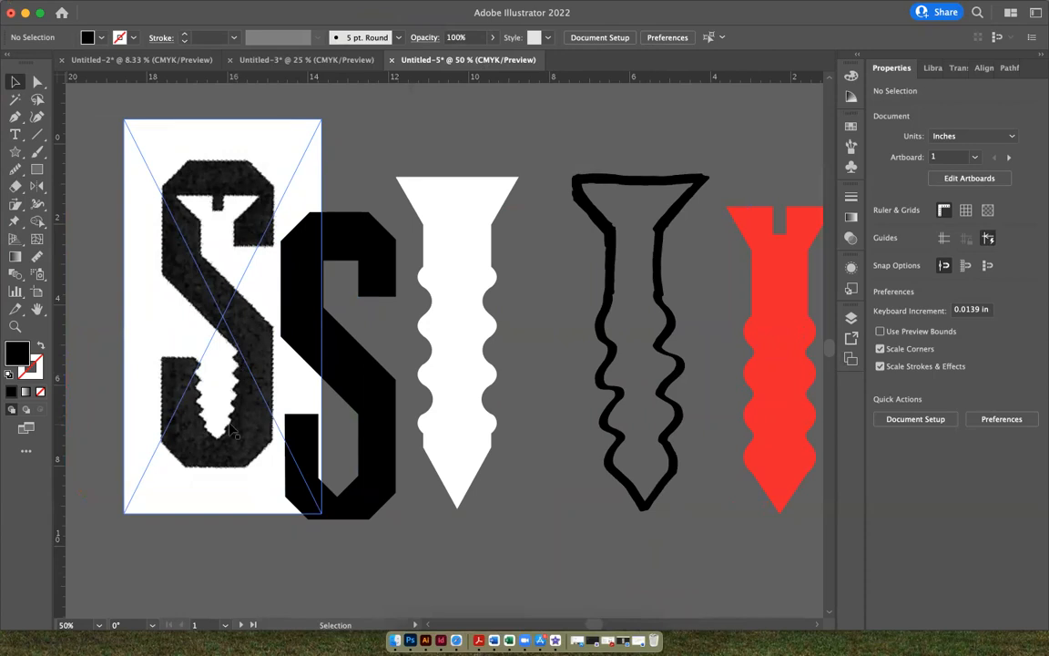
pyautogui.hscroll(5, 233, 433)
pyautogui.hscroll(4, 232, 433)
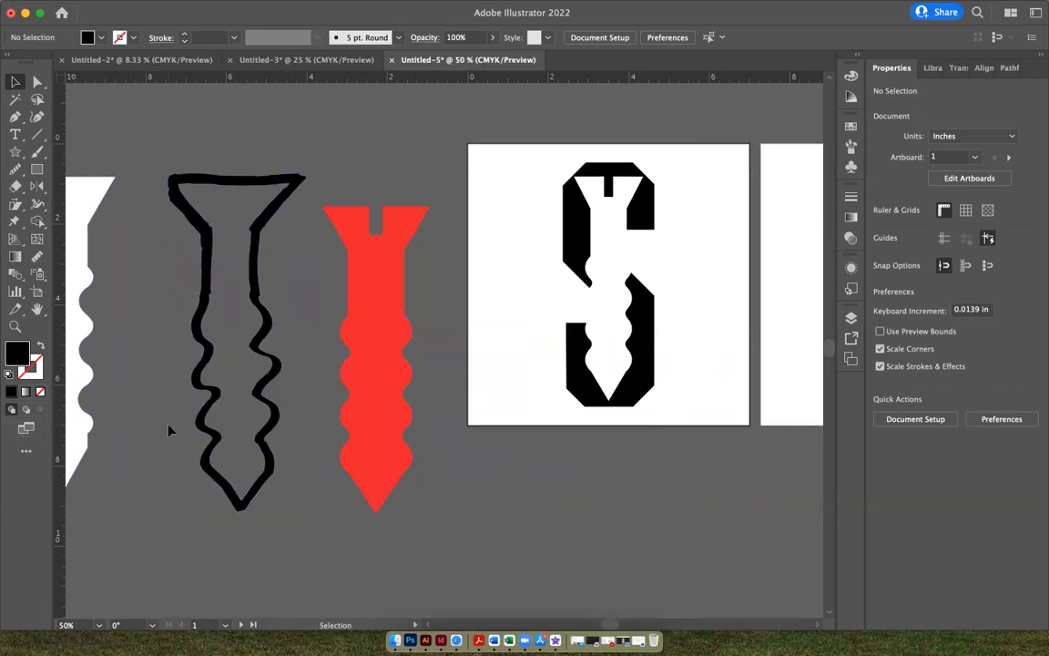
pyautogui.hscroll(-3, 168, 428)
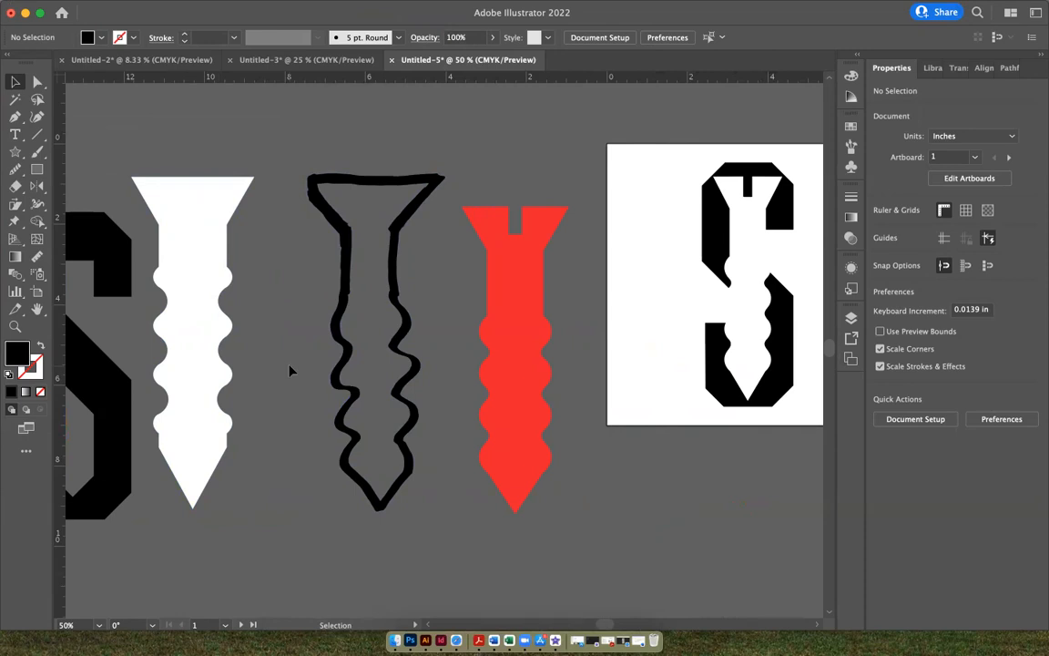
# Step: Trace the apple photo beside the second artboard with the Sketched Art preset and expand it into vector paths
pyautogui.hscroll(10, 290, 371)
pyautogui.hscroll(12, 289, 371)
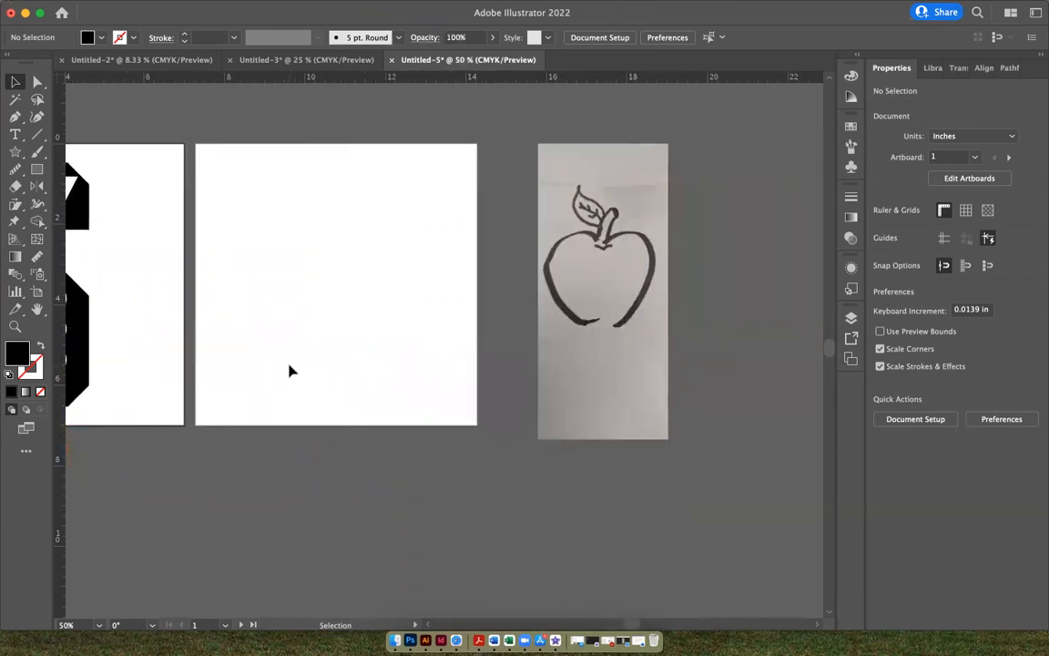
pyautogui.click(543, 233)
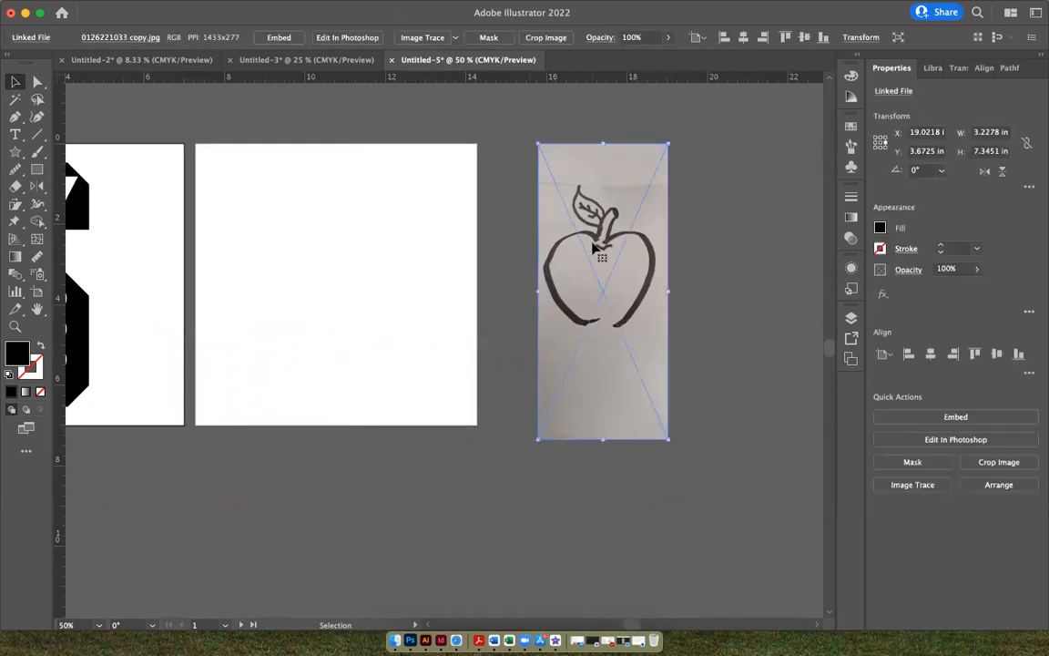
pyautogui.click(921, 484)
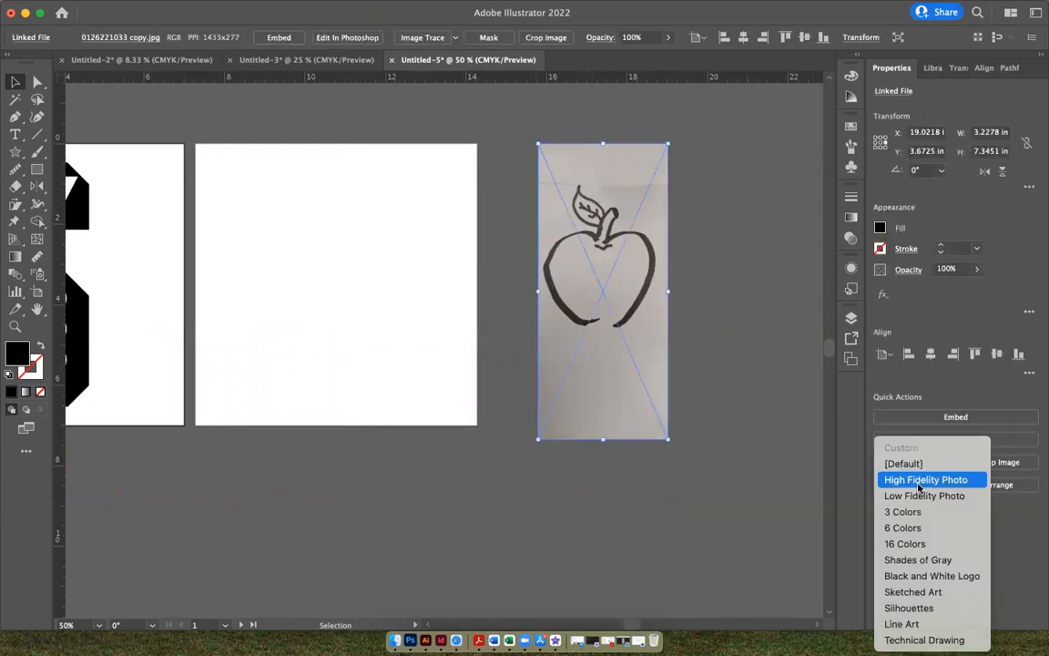
pyautogui.click(915, 593)
pyautogui.click(703, 358)
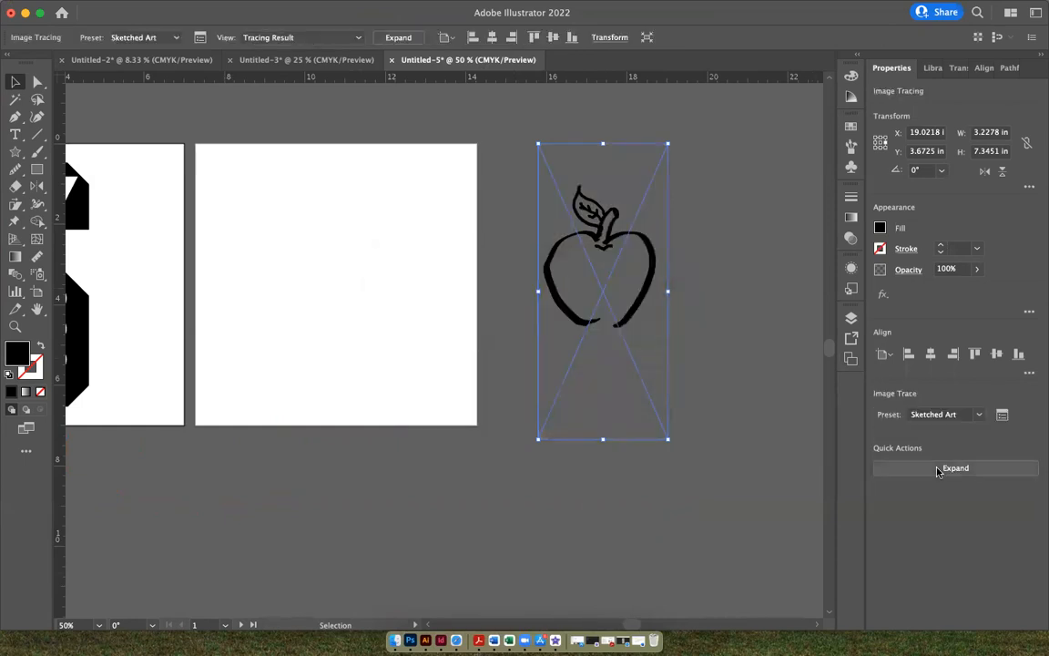
pyautogui.click(971, 468)
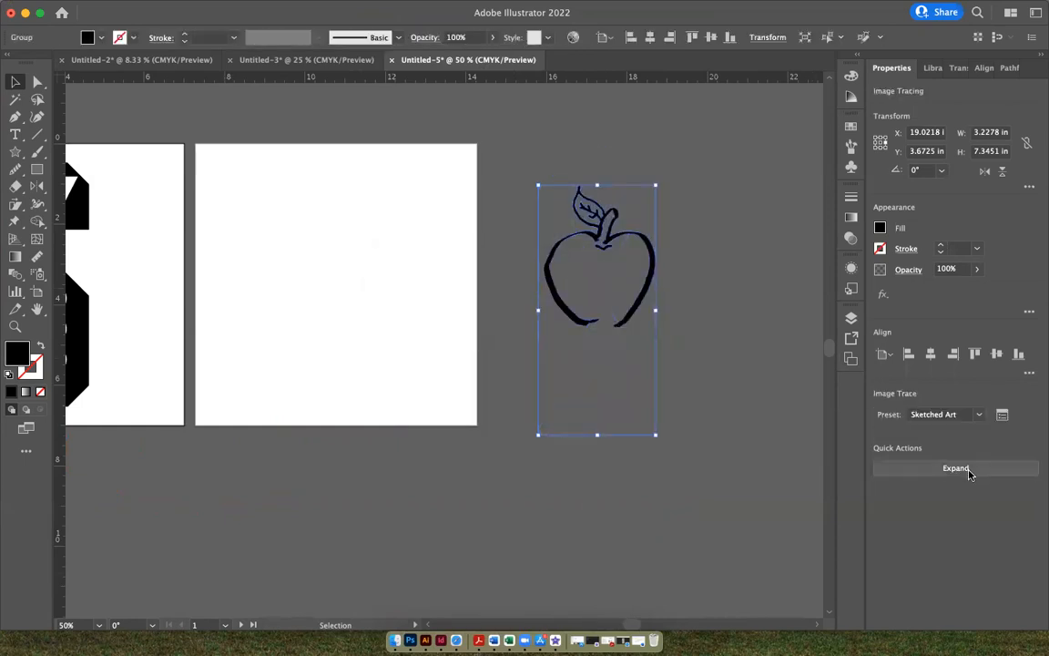
pyautogui.click(770, 296)
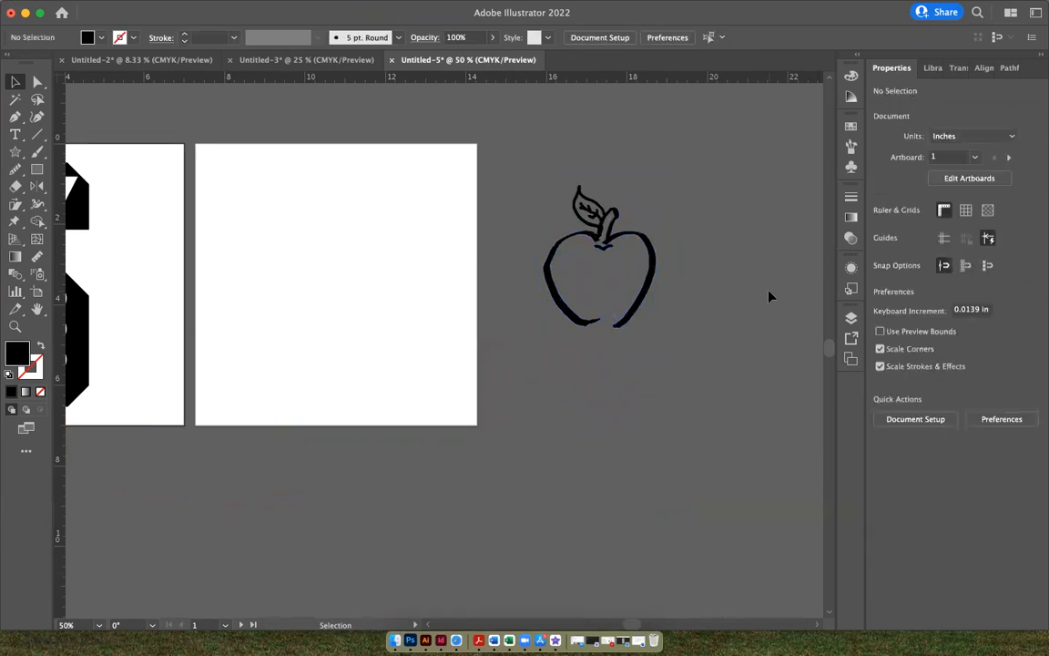
pyautogui.click(653, 316)
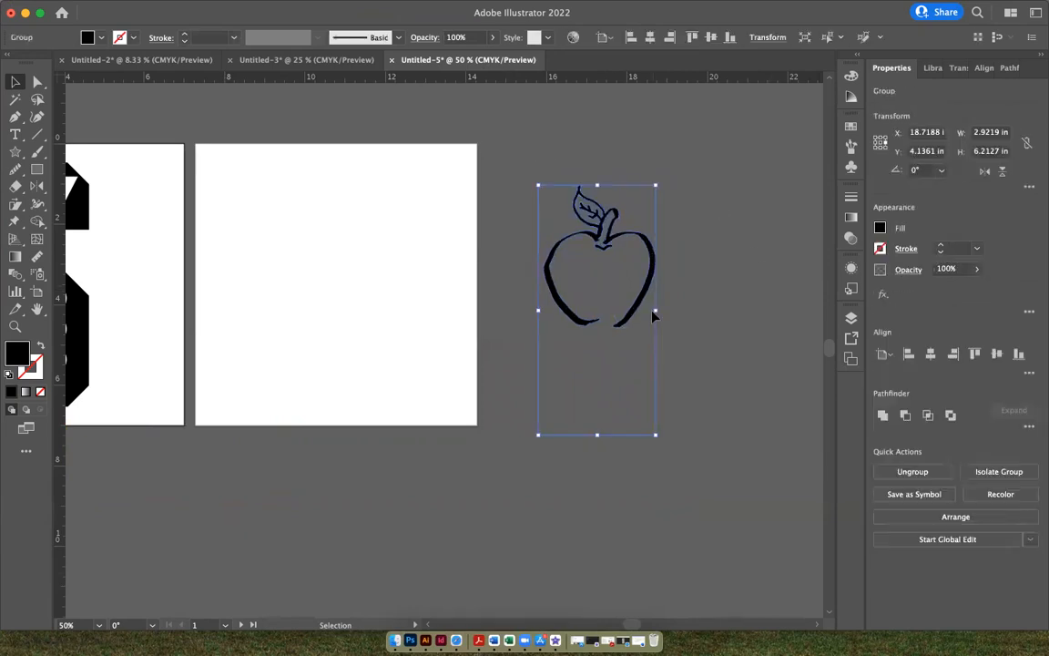
pyautogui.click(670, 303)
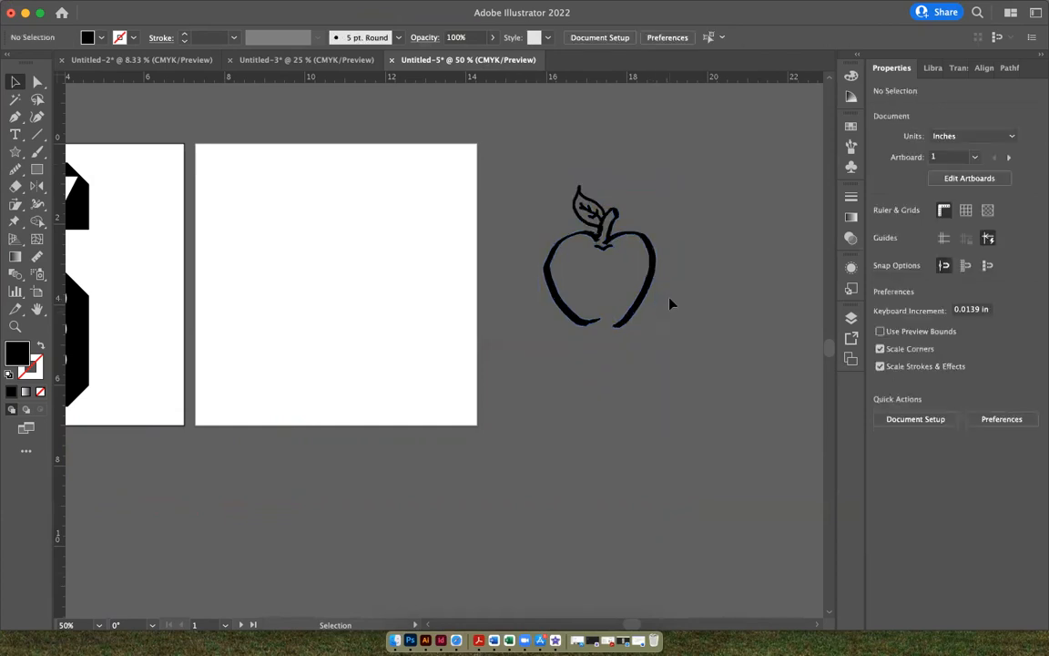
# Step: Add a point-type capital A in Myriad Pro Regular on the second artboard
pyautogui.click(14, 134)
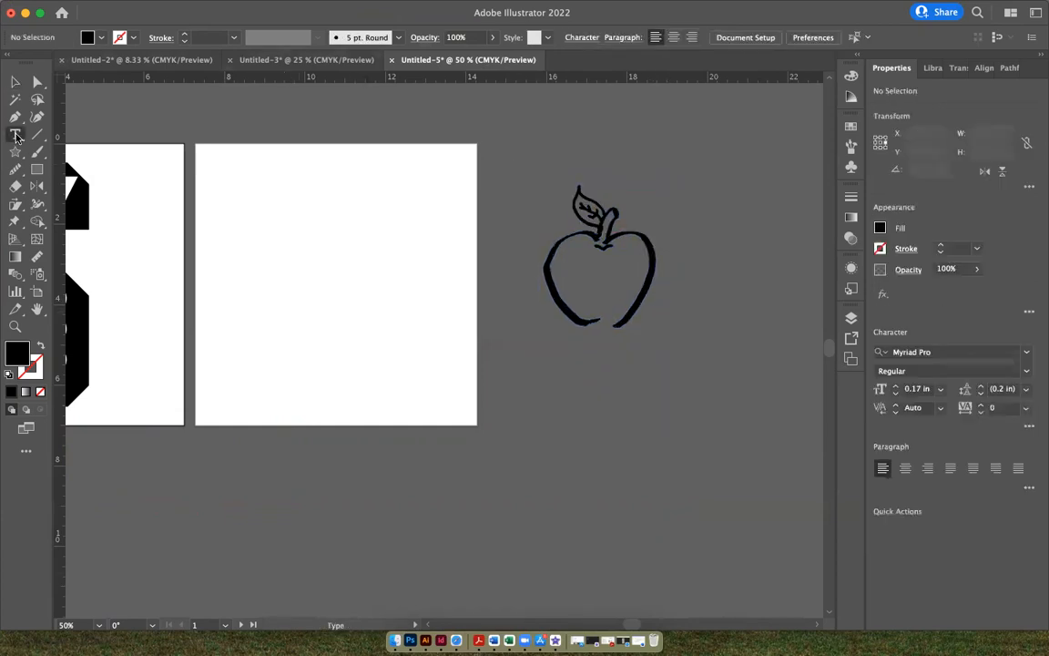
pyautogui.click(299, 244)
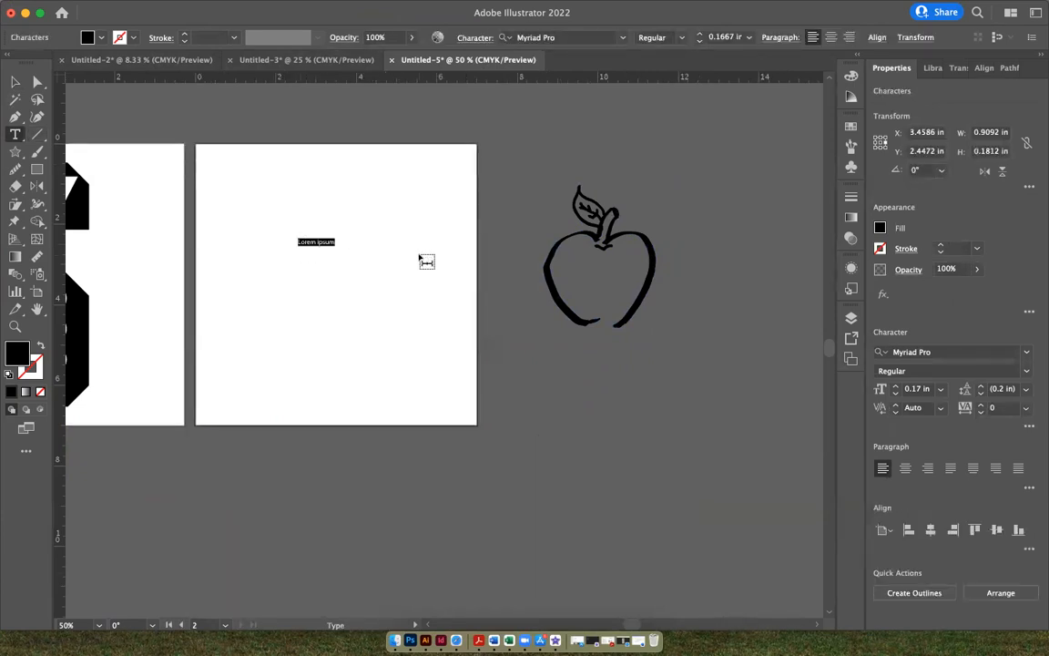
pyautogui.press('BackSpace')
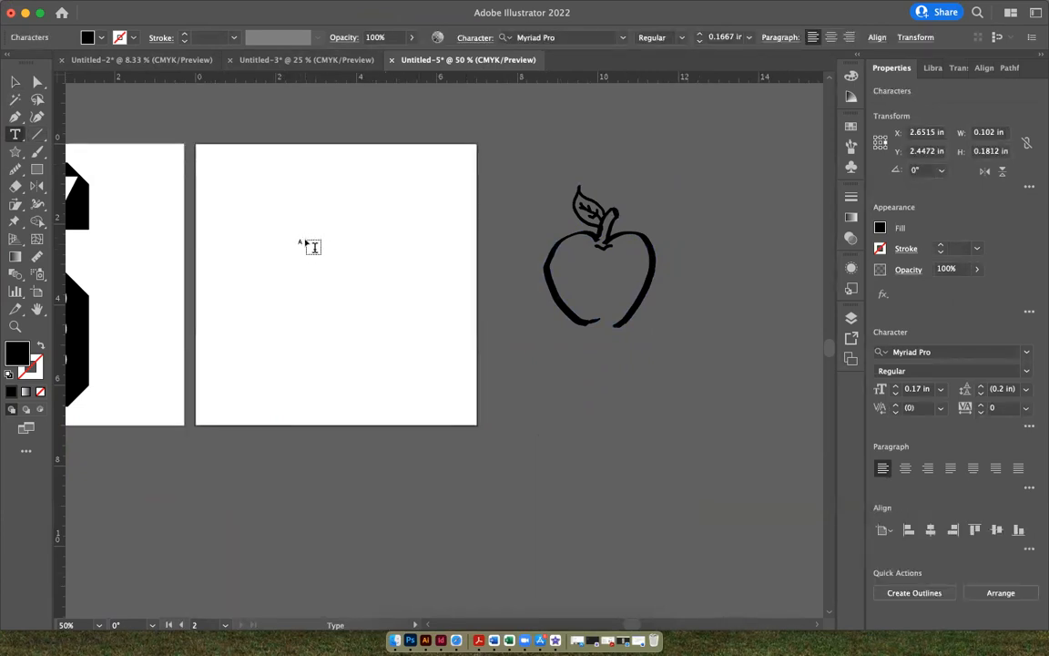
pyautogui.press('Escape')
pyautogui.press('super+equal')
pyautogui.press('super+equal')
pyautogui.press('super+equal')
pyautogui.press('super+equal')
pyautogui.press('super+equal')
pyautogui.press('super+equal')
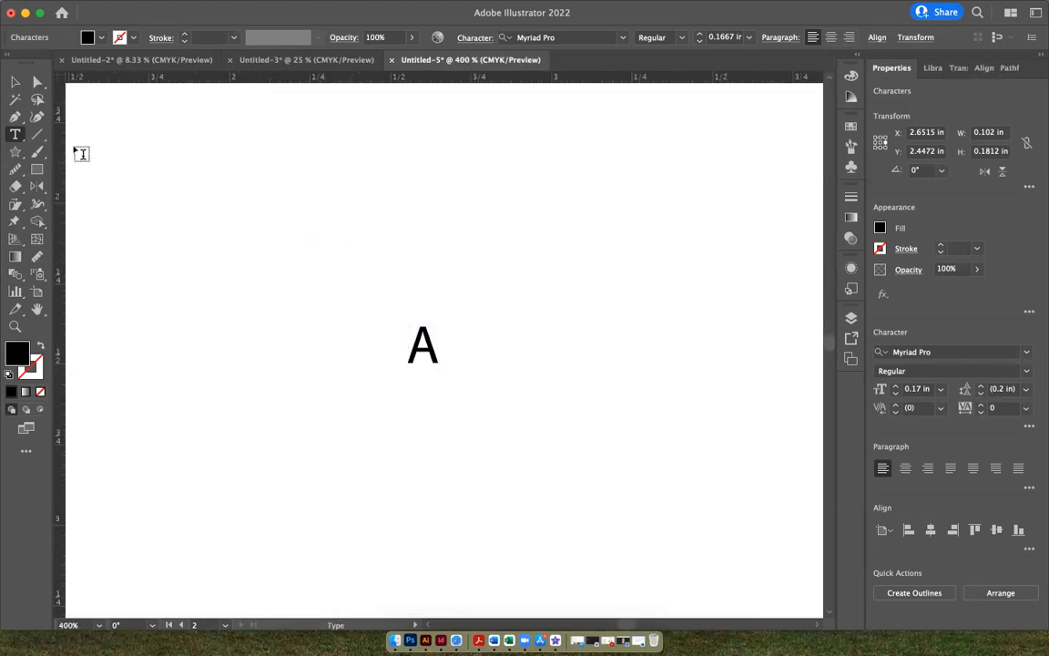
# Step: Add another point-type capital A above the existing one on the second artboard
pyautogui.click(14, 138)
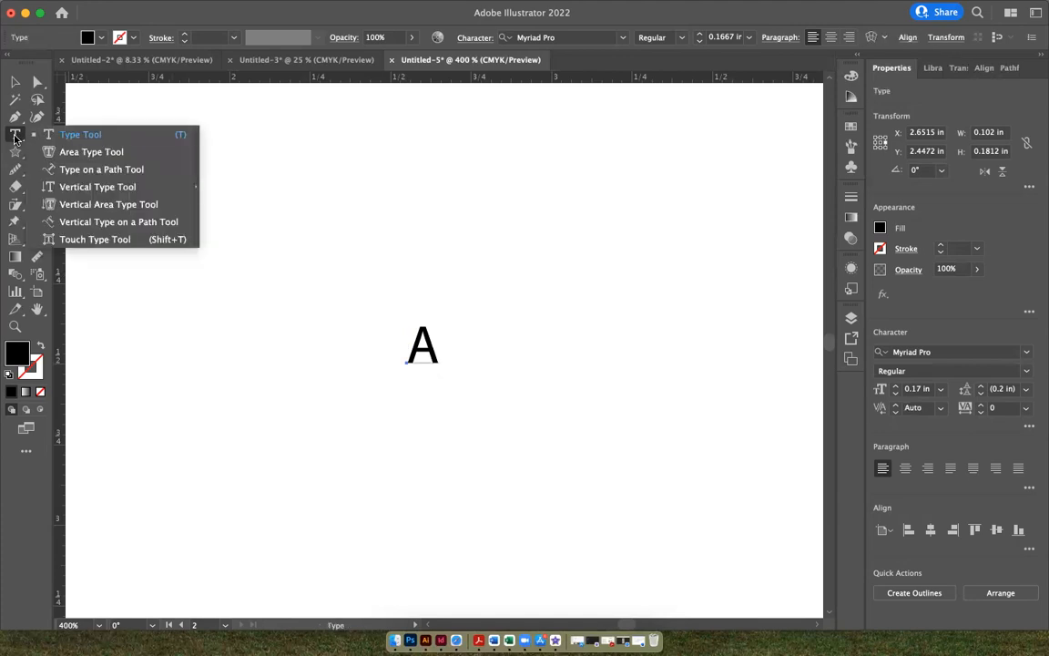
pyautogui.click(53, 132)
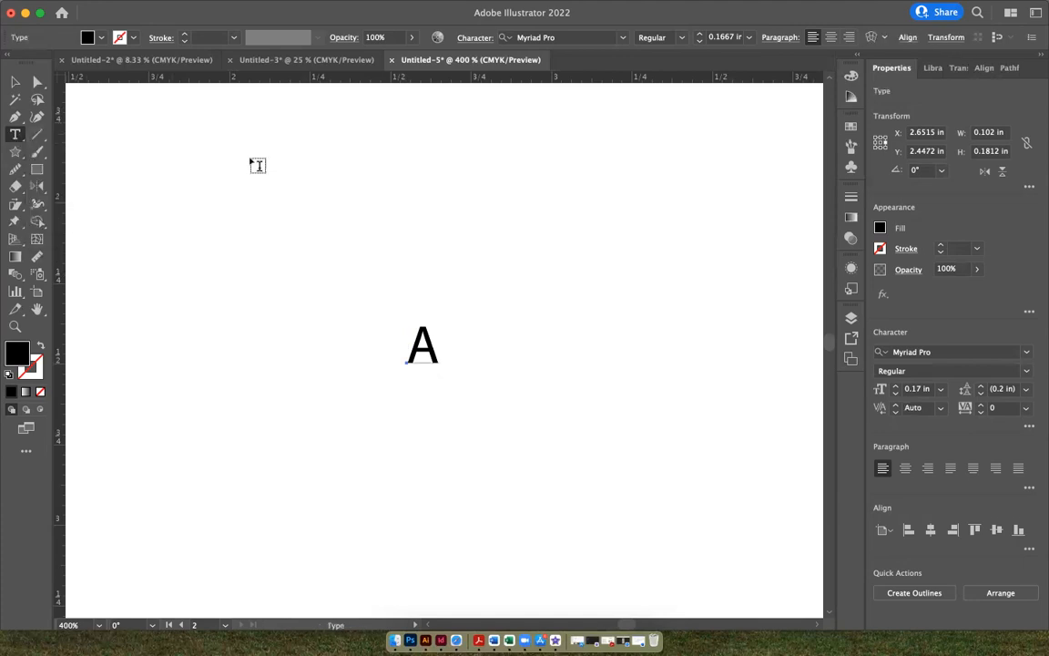
pyautogui.click(439, 190)
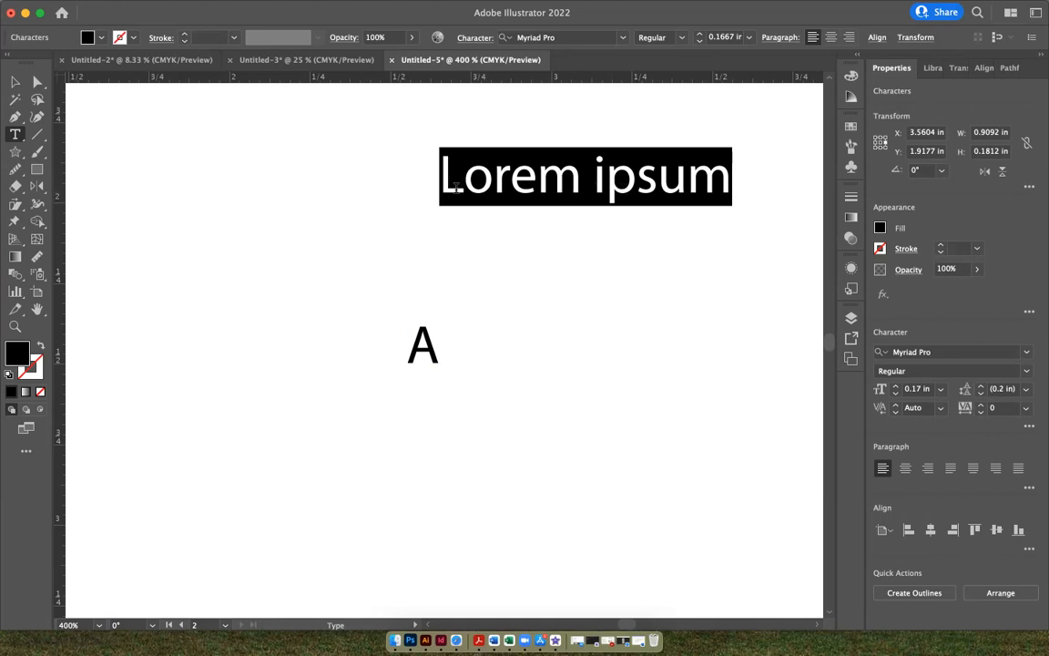
pyautogui.write('A')
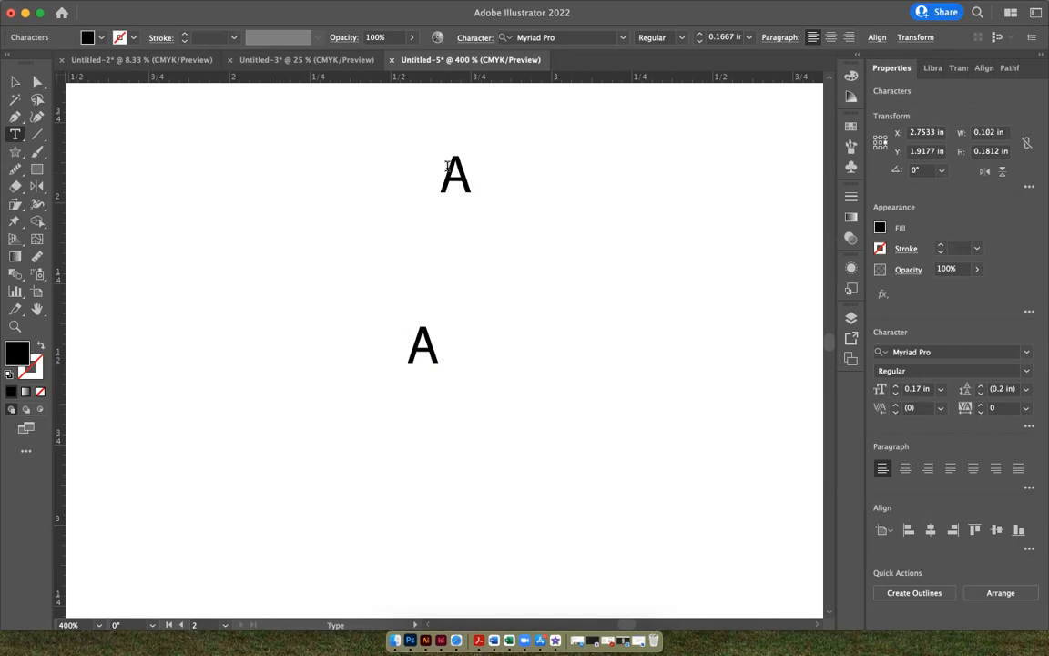
pyautogui.doubleClick(467, 165)
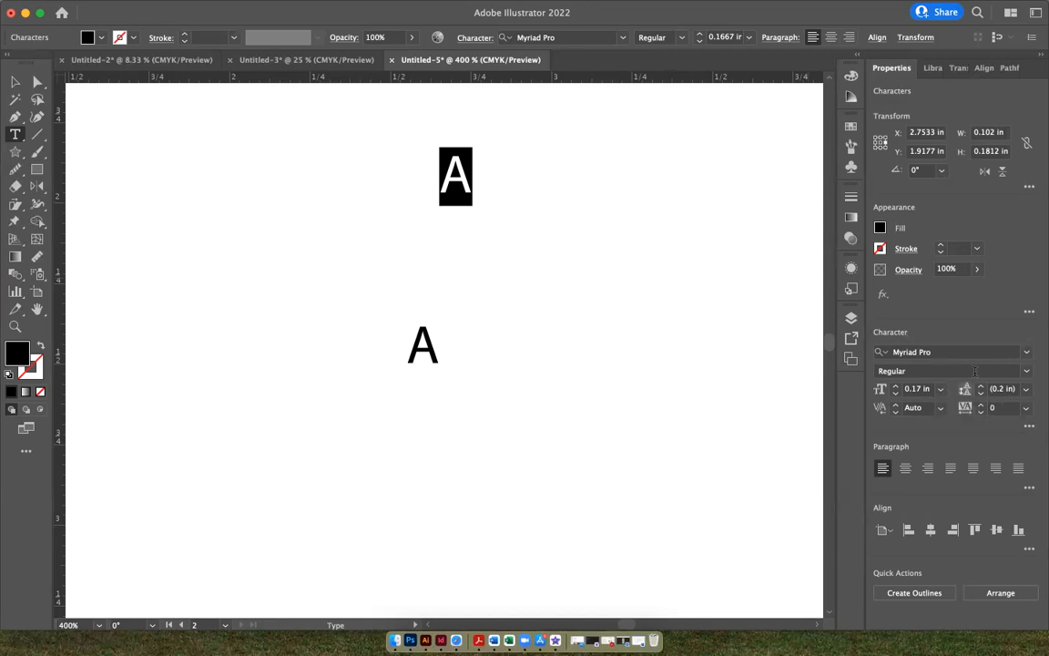
pyautogui.click(1027, 355)
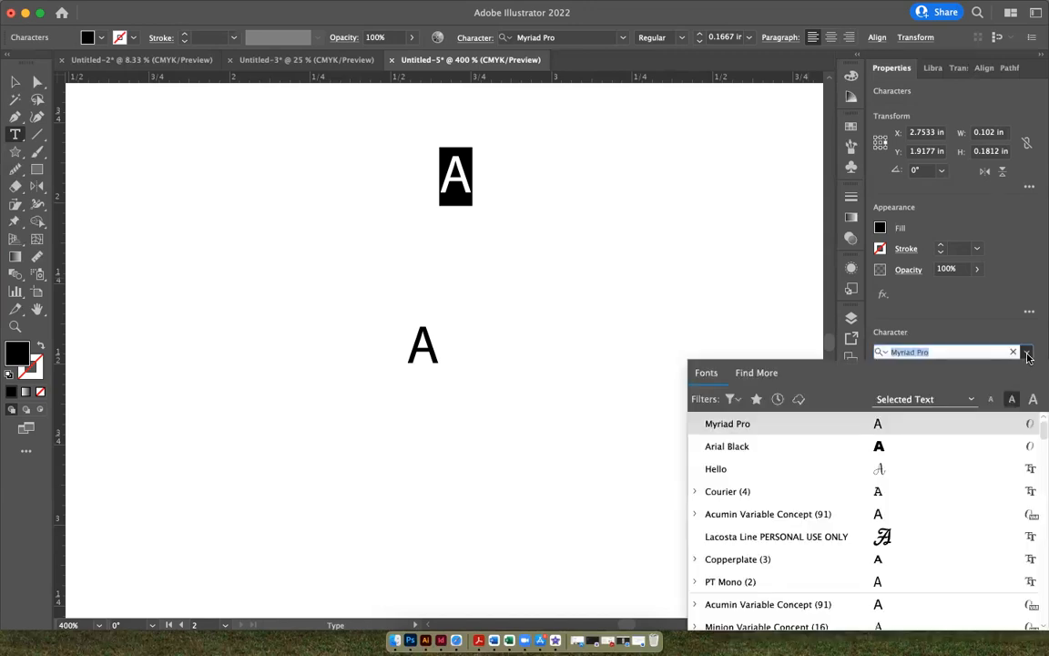
pyautogui.click(1028, 355)
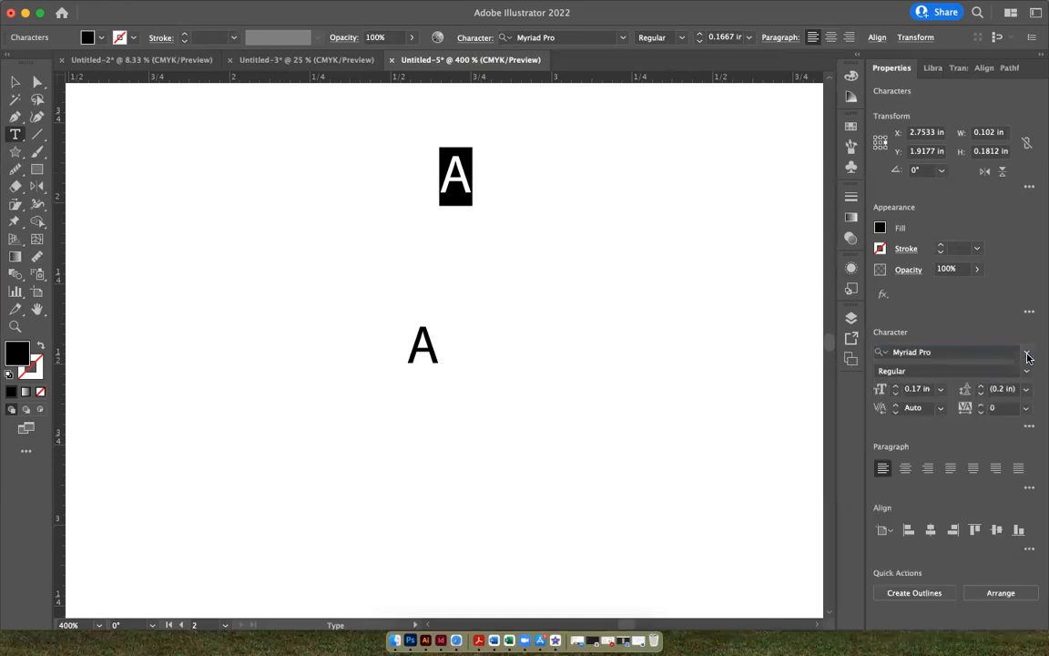
pyautogui.moveTo(344, 8)
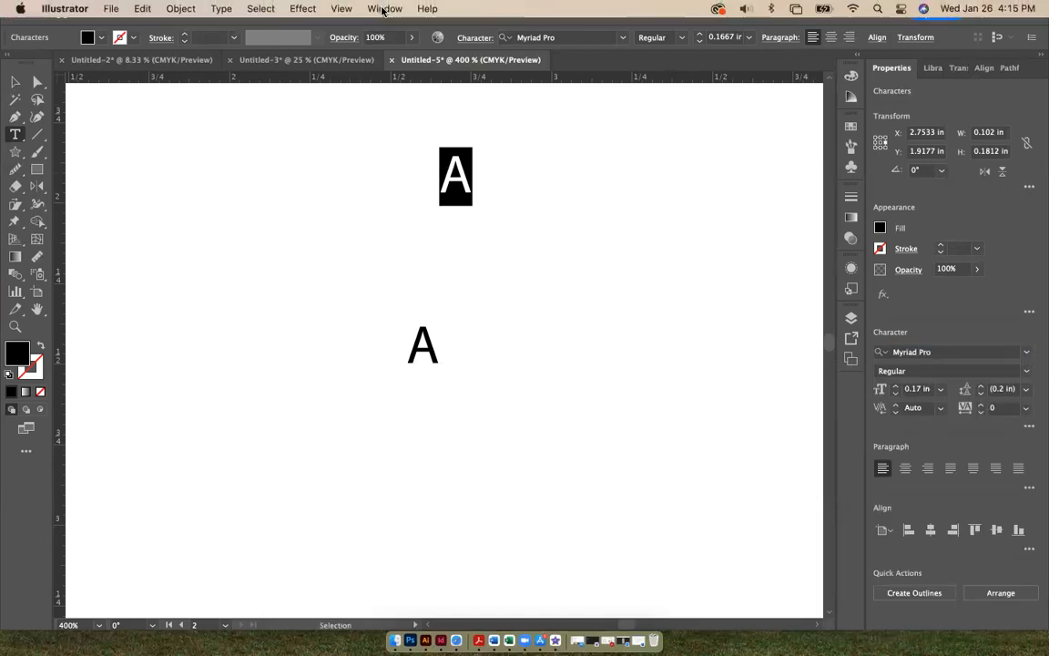
pyautogui.click(384, 9)
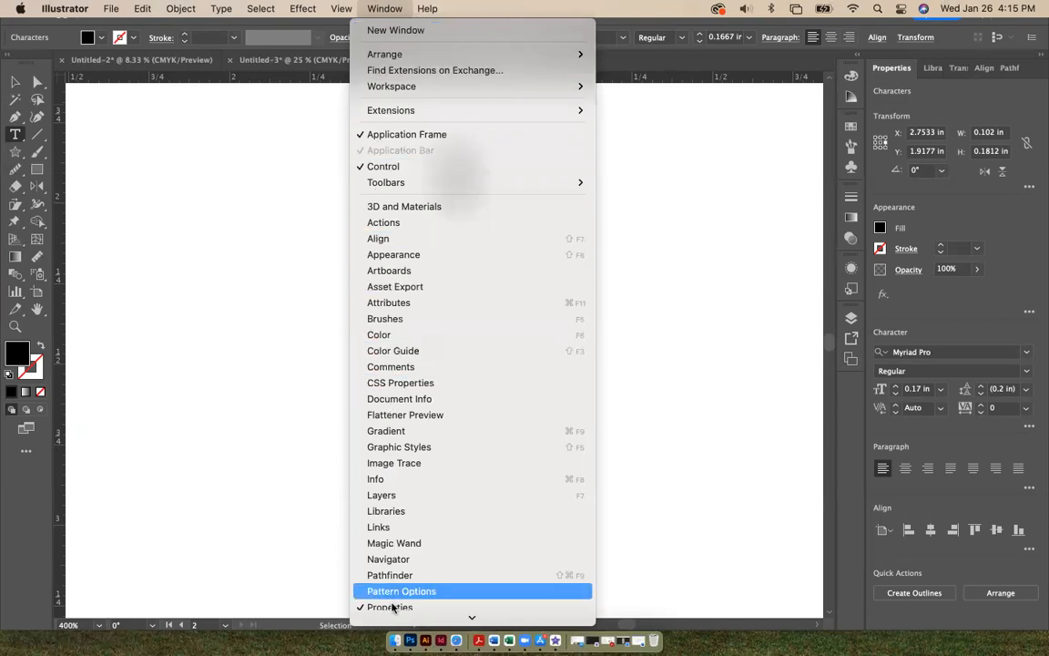
pyautogui.moveTo(391, 621)
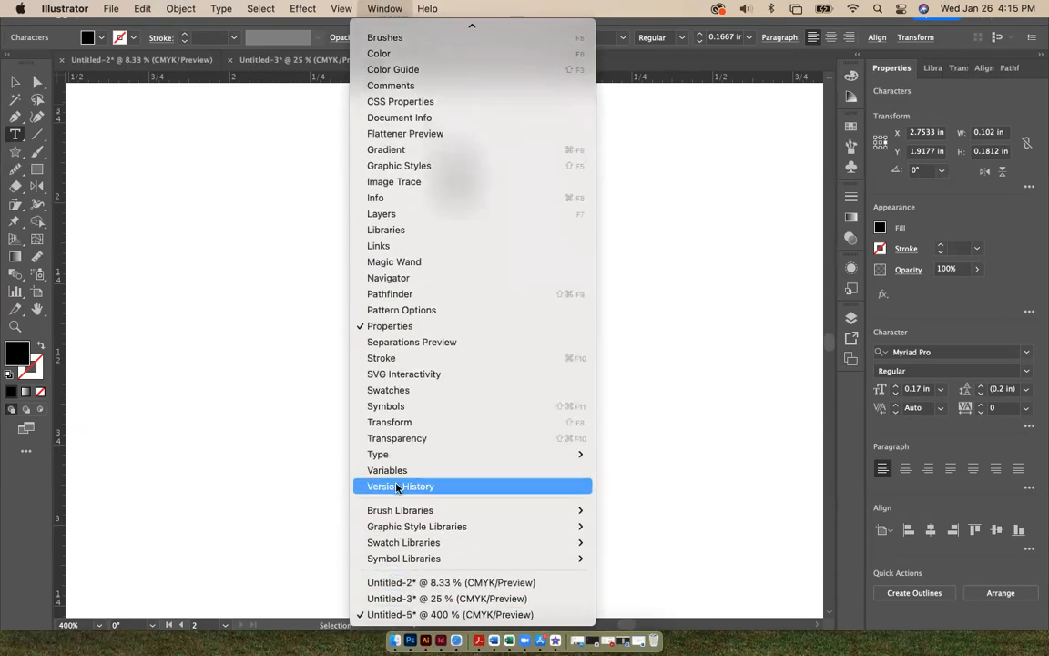
pyautogui.moveTo(401, 456)
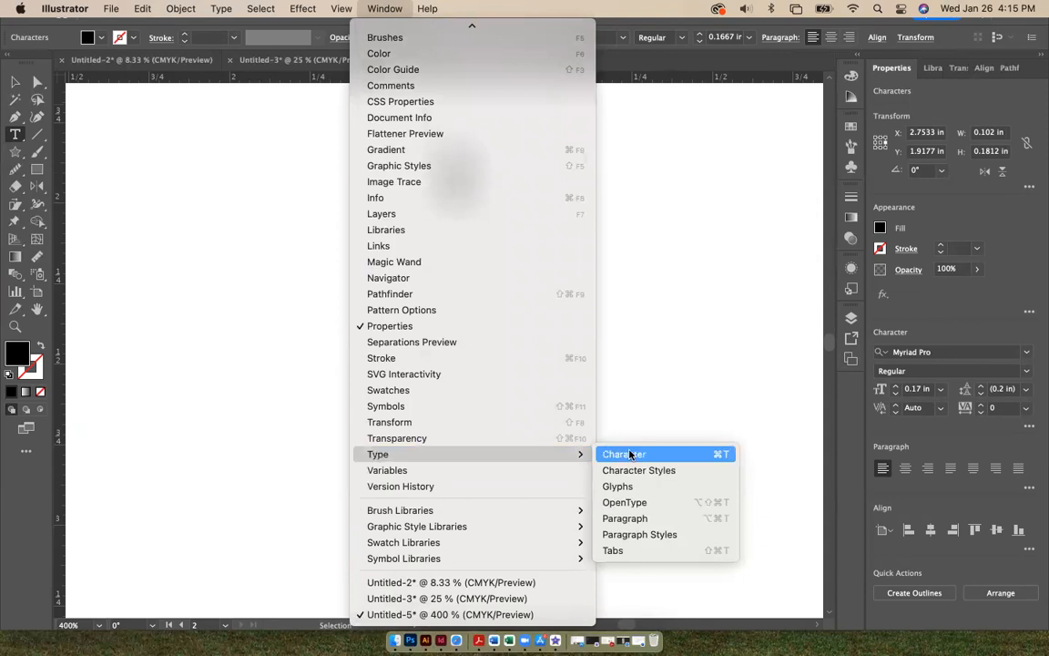
pyautogui.click(669, 405)
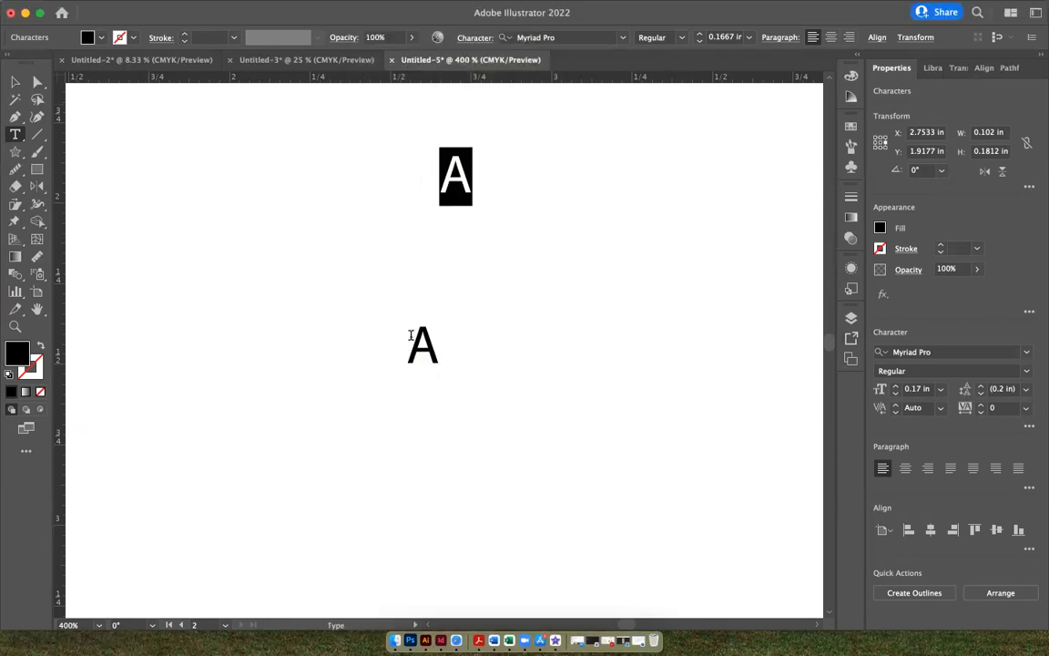
# Step: Delete the lower letter A from the second artboard
pyautogui.click(14, 81)
pyautogui.click(433, 341)
pyautogui.press('Delete')
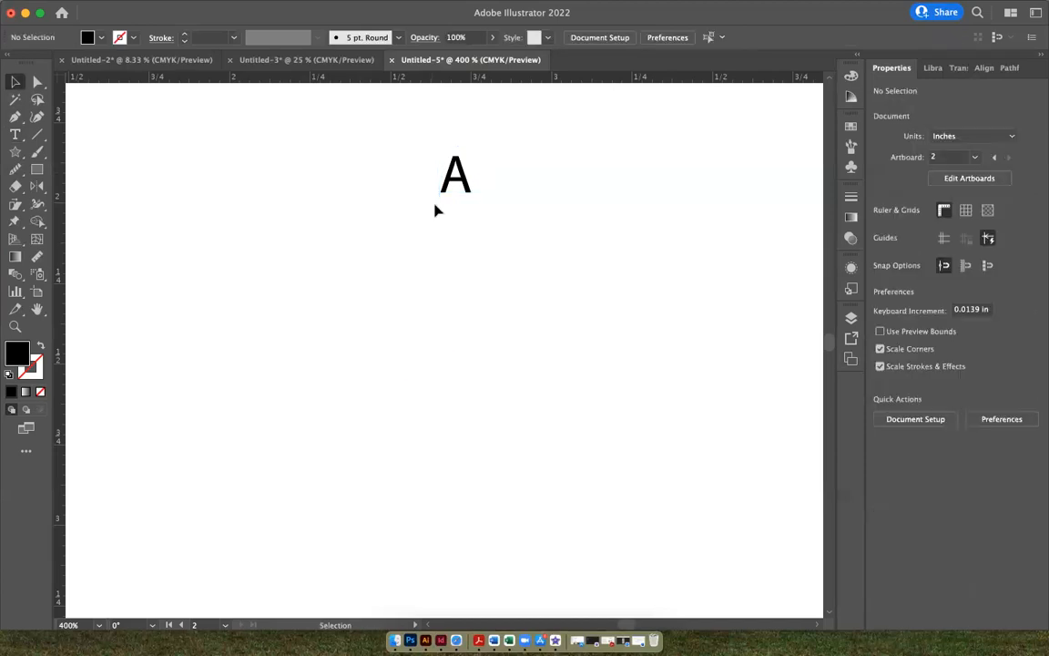
# Step: Set the remaining letter A's font to Arial Black
pyautogui.click(15, 135)
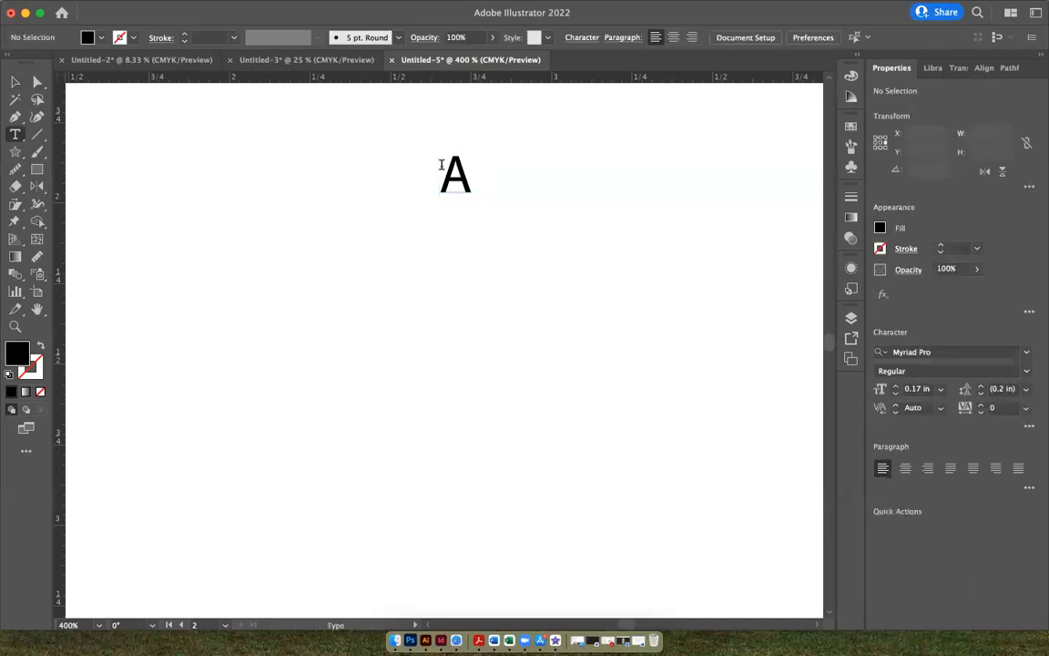
pyautogui.moveTo(444, 163); pyautogui.dragTo(473, 173)
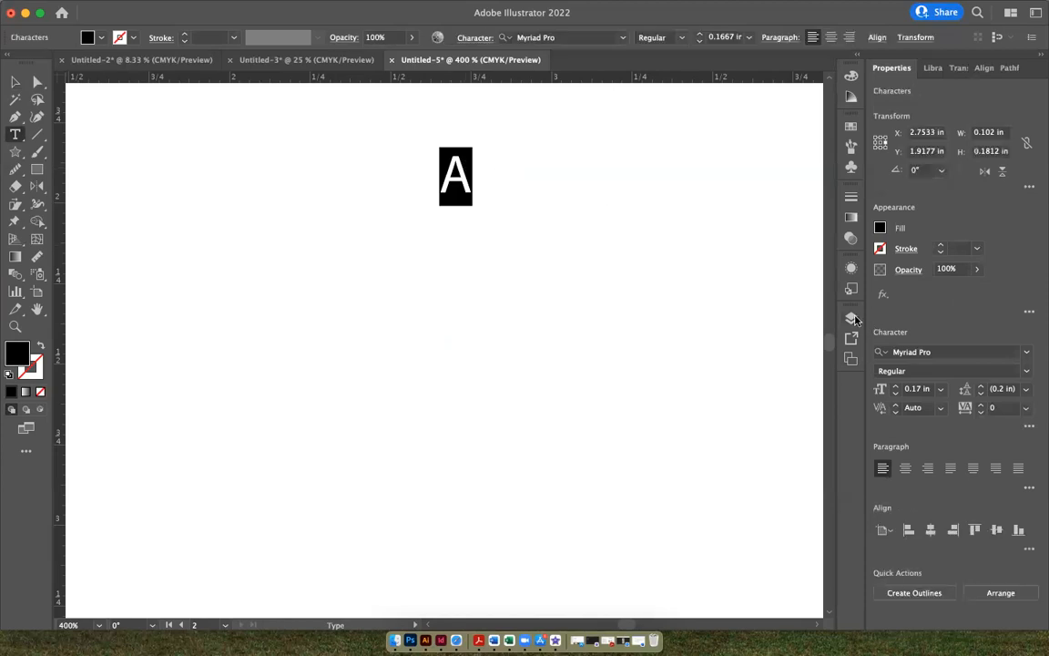
pyautogui.click(1027, 354)
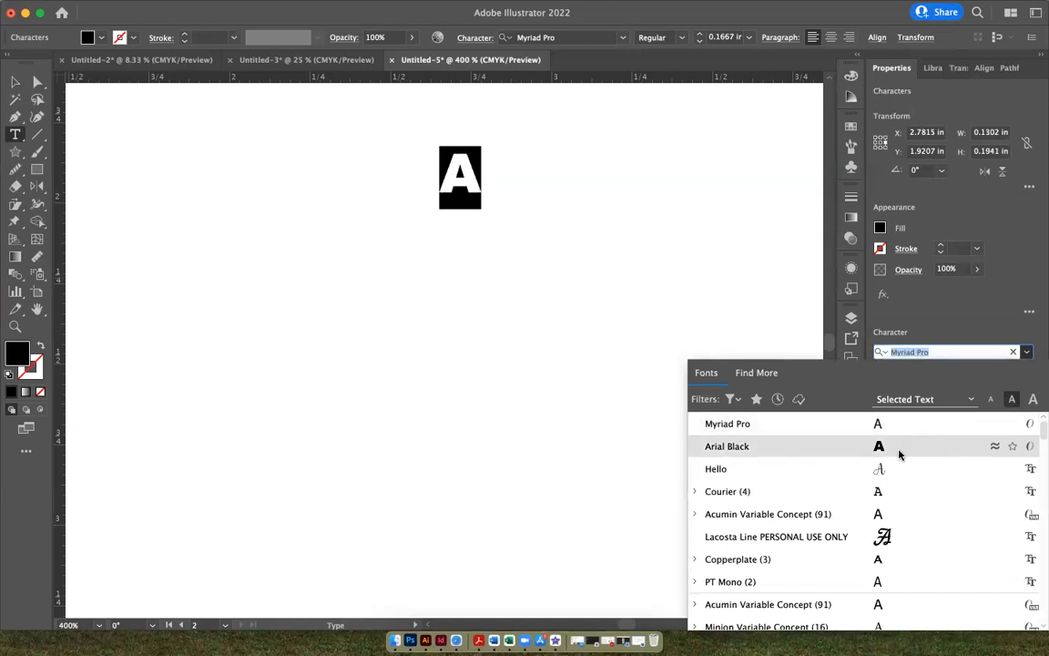
pyautogui.click(856, 448)
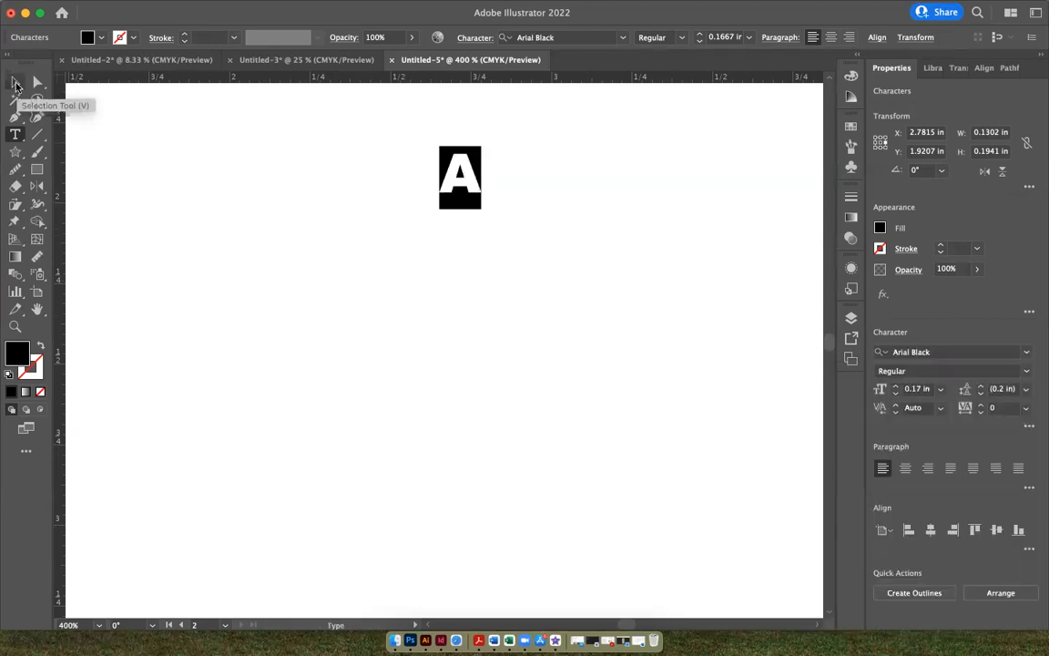
pyautogui.click(15, 84)
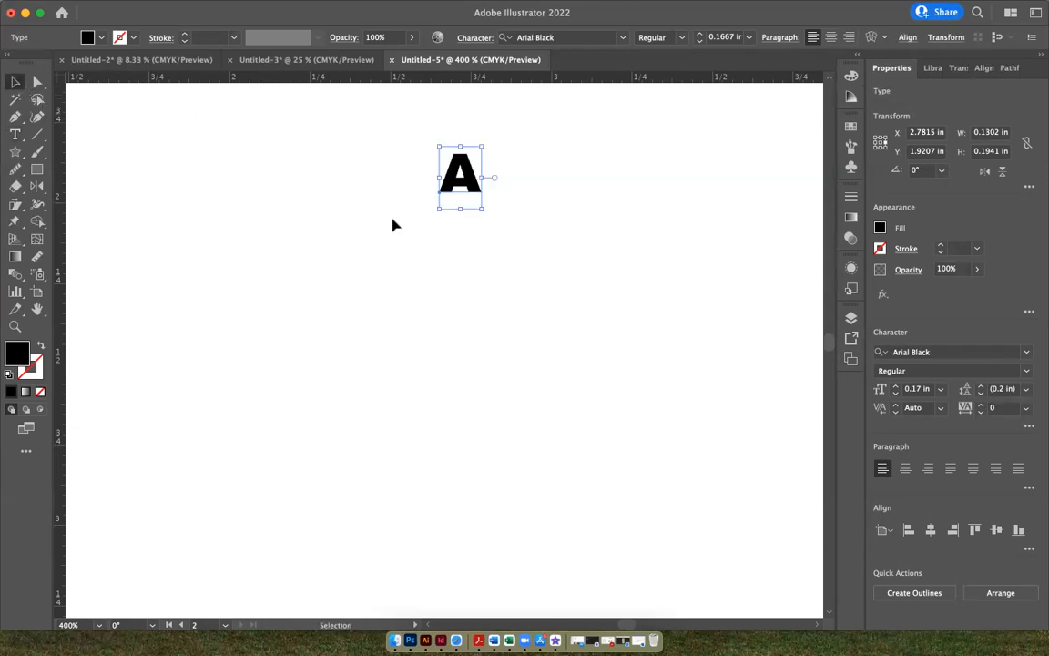
# Step: Cut and paste the Arial Black A and move it just above the second artboard's top edge, at about X 3.16 in, Y -0.13 in
pyautogui.hscroll(10, 392, 225)
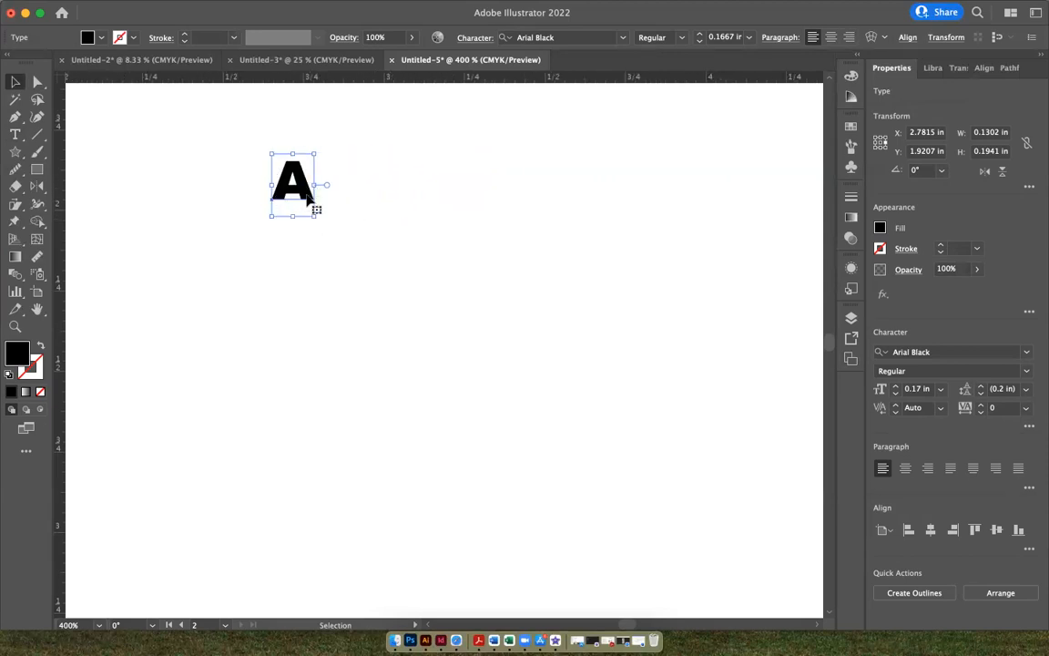
pyautogui.scroll(15, 307, 200)
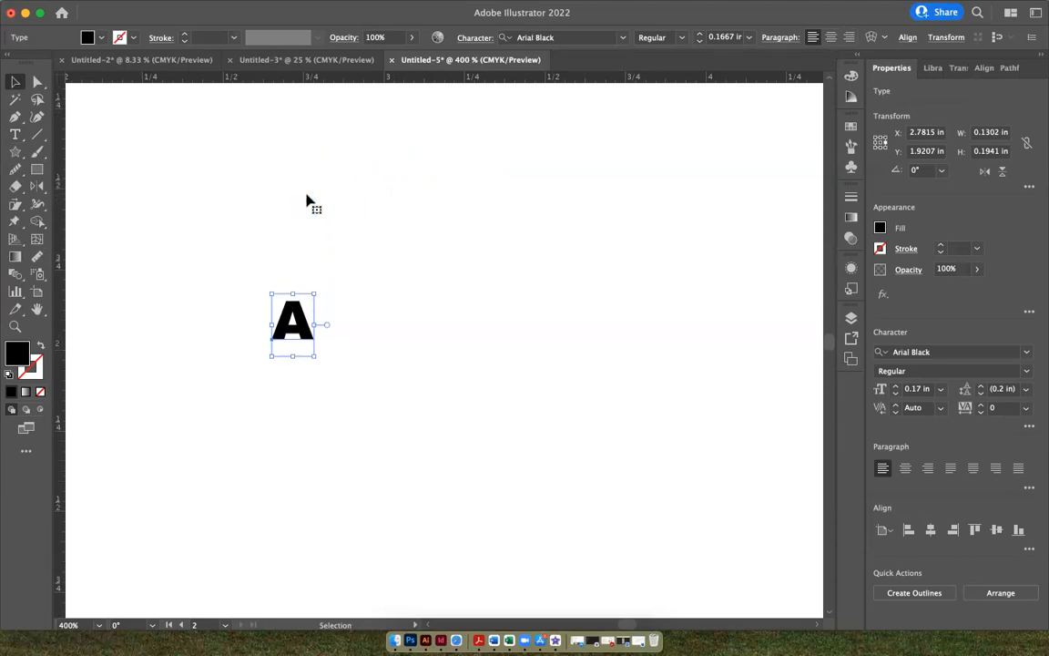
pyautogui.scroll(2, 306, 200)
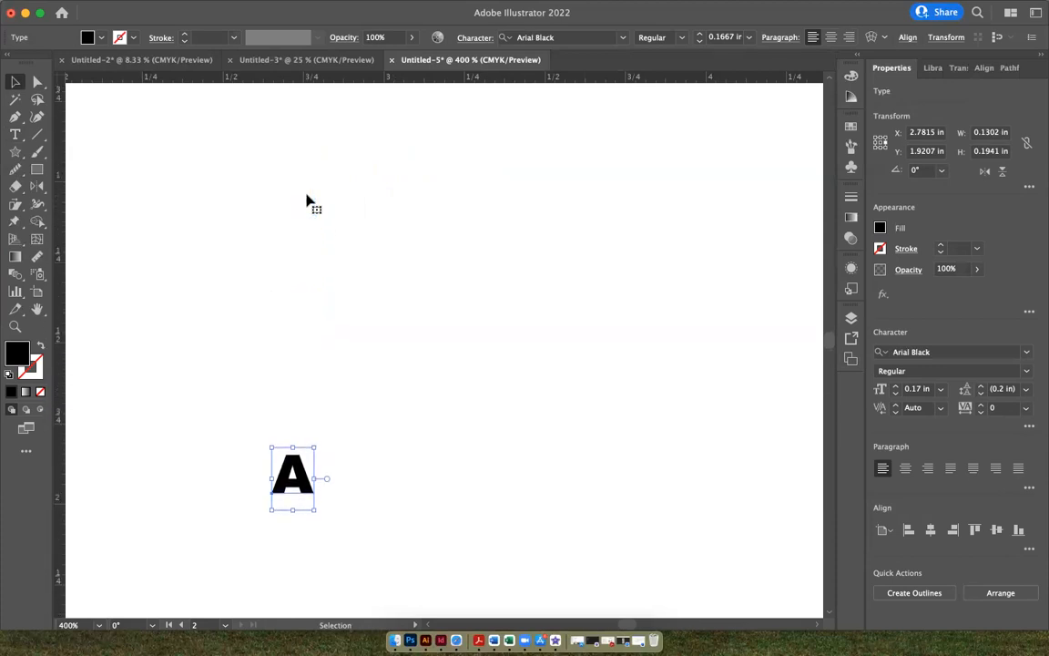
pyautogui.scroll(17, 307, 199)
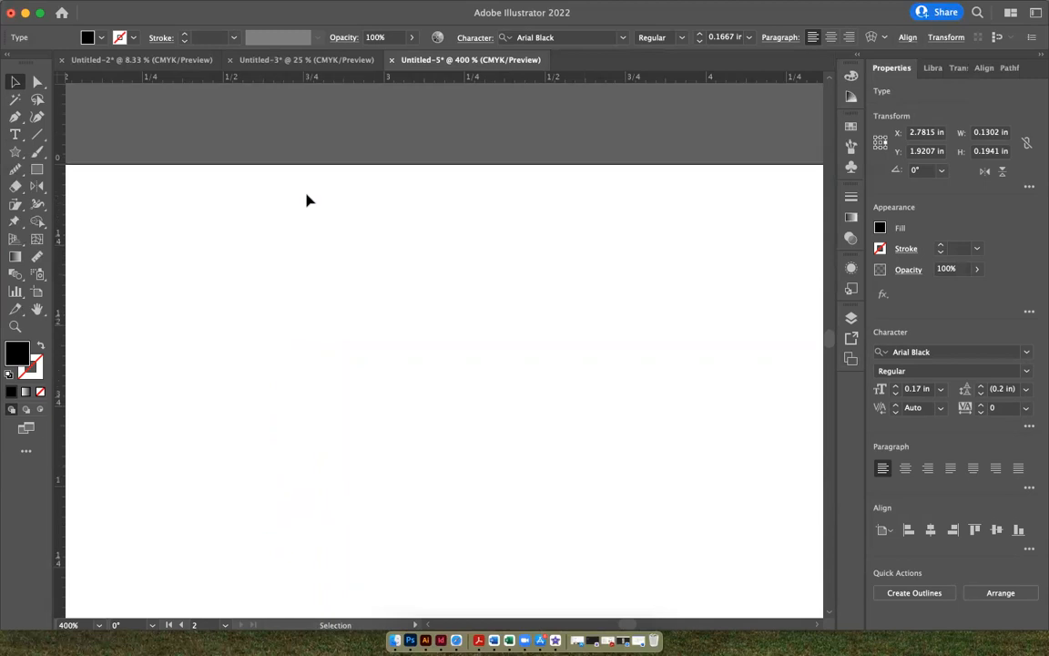
pyautogui.press('super+x')
pyautogui.press('super+v')
pyautogui.moveTo(441, 337); pyautogui.dragTo(428, 116)
pyautogui.scroll(-2, 483, 383)
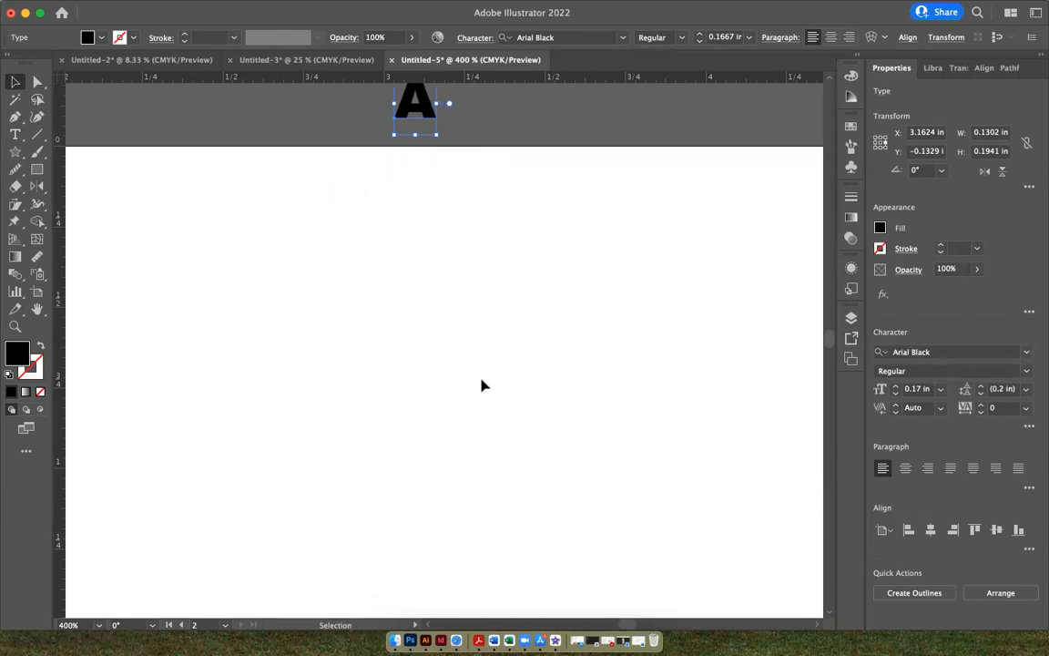
# Step: Convert the Arial Black letter A in the middle of the second artboard to outlines
pyautogui.scroll(-3, 483, 383)
pyautogui.hscroll(-1, 480, 384)
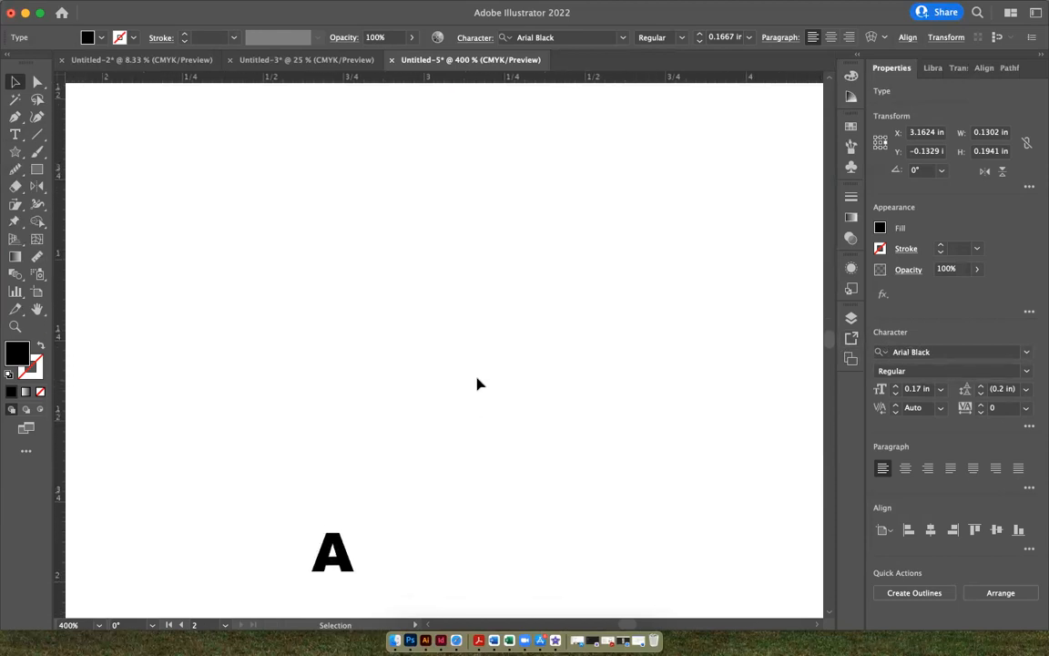
pyautogui.scroll(-5, 481, 384)
pyautogui.hscroll(-5, 481, 383)
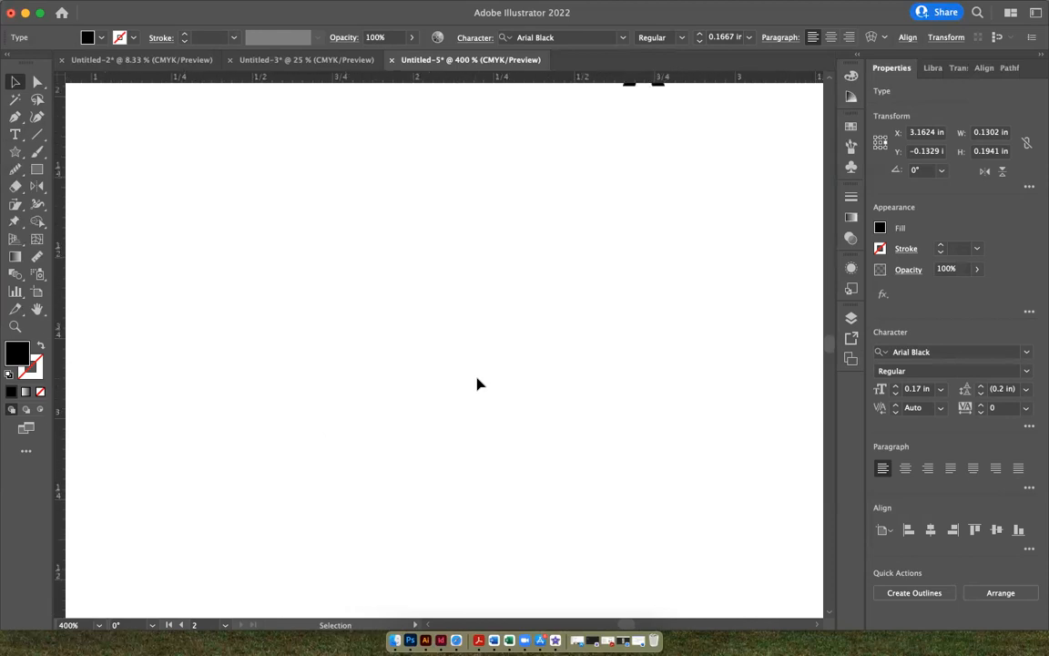
pyautogui.scroll(5, 478, 384)
pyautogui.hscroll(5, 478, 384)
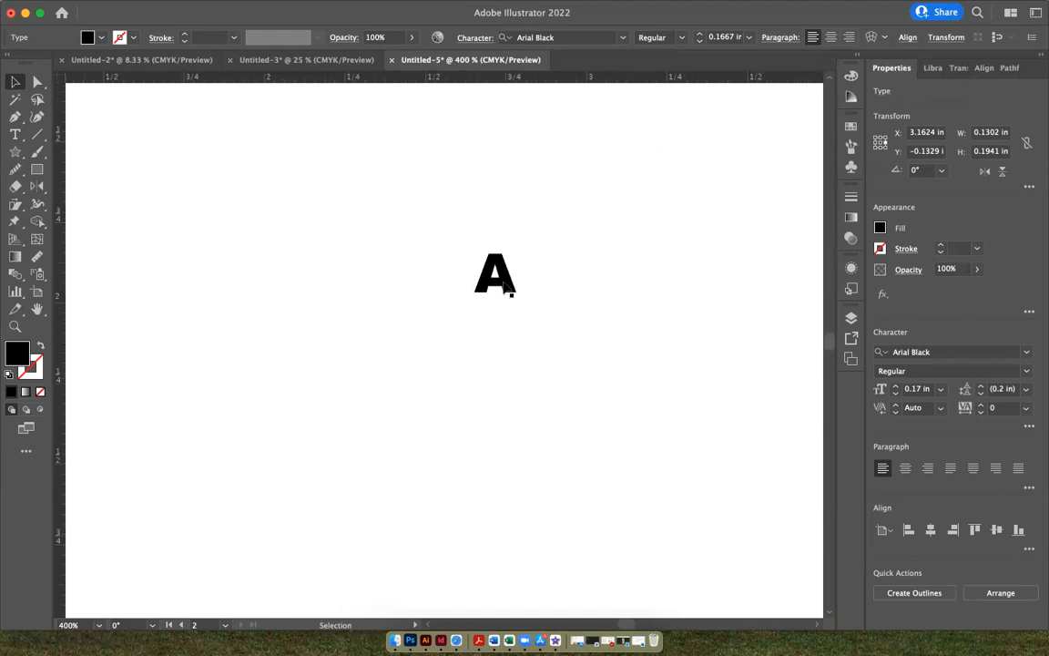
pyautogui.hscroll(4, 499, 313)
pyautogui.hscroll(-3, 500, 308)
pyautogui.scroll(1, 500, 308)
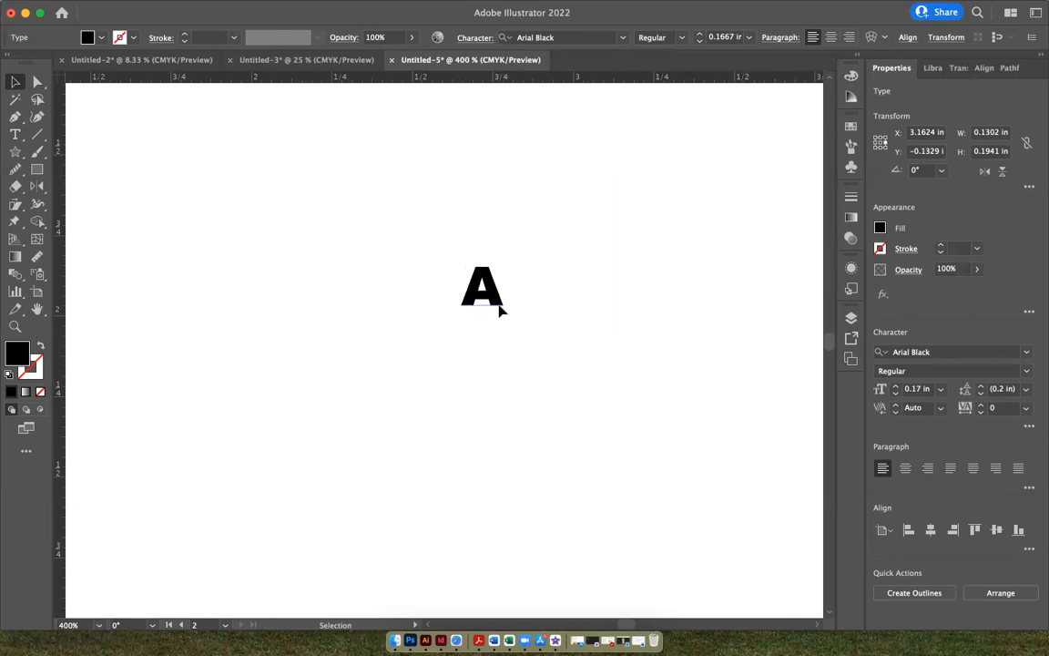
pyautogui.hscroll(1, 499, 310)
pyautogui.scroll(1, 499, 309)
pyautogui.click(477, 310)
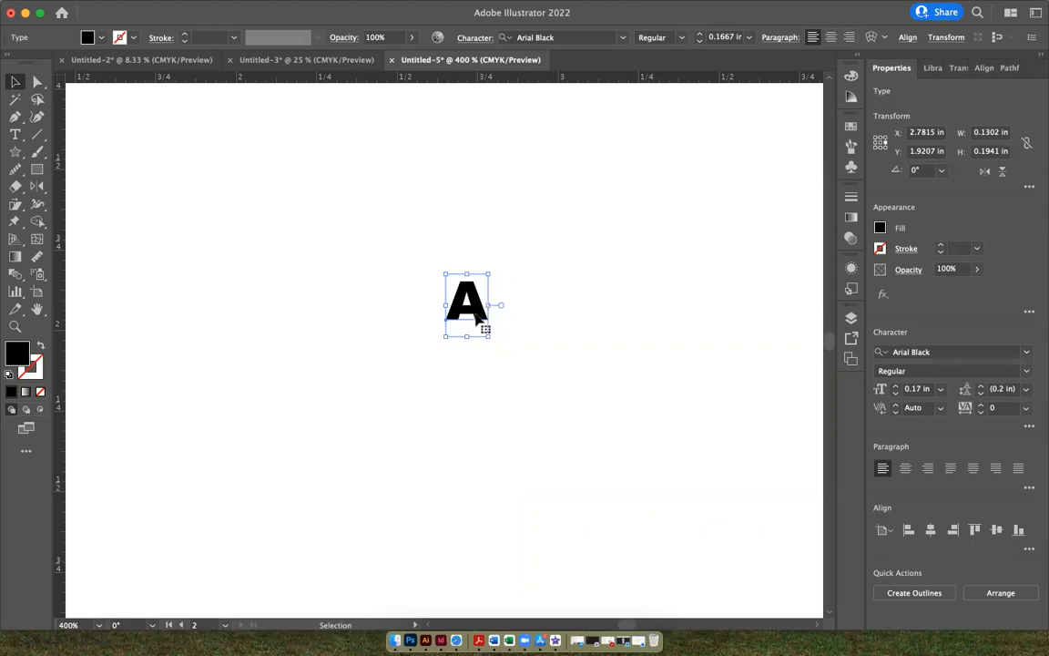
pyautogui.moveTo(248, 7)
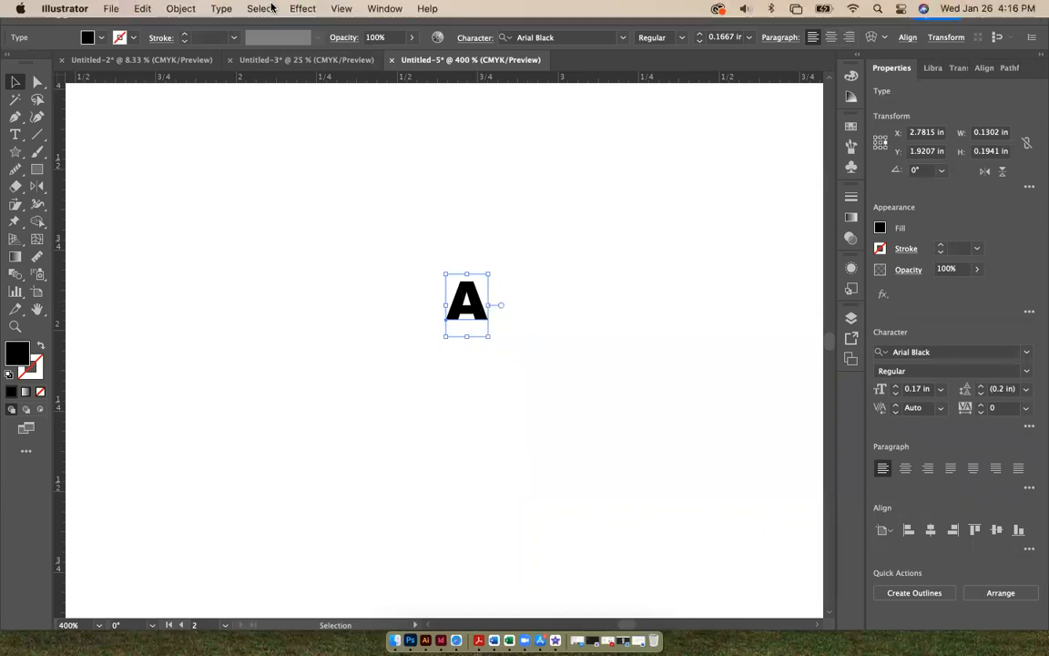
pyautogui.click(221, 8)
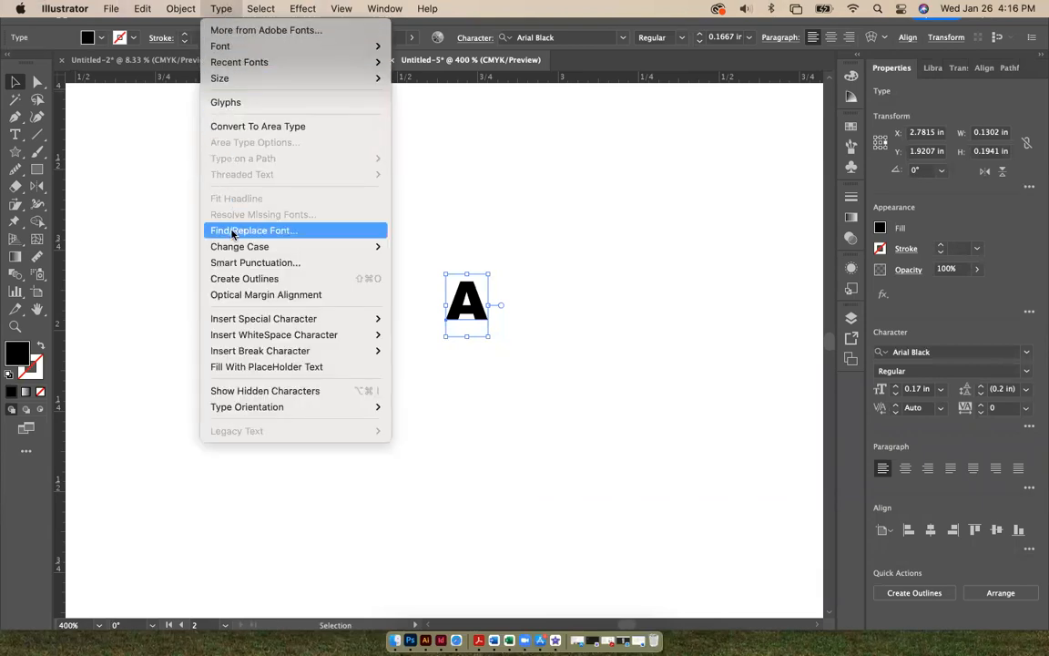
pyautogui.click(235, 283)
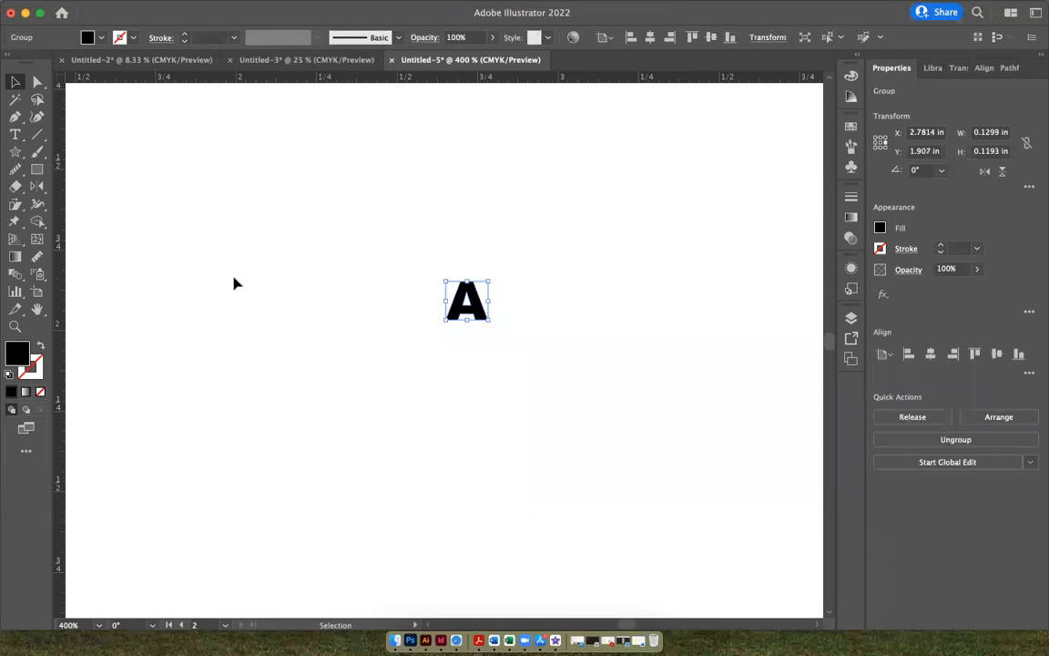
# Step: Examine the anchor points of the outlined letter A with the Direct Selection tool and deselect it
pyautogui.click(37, 81)
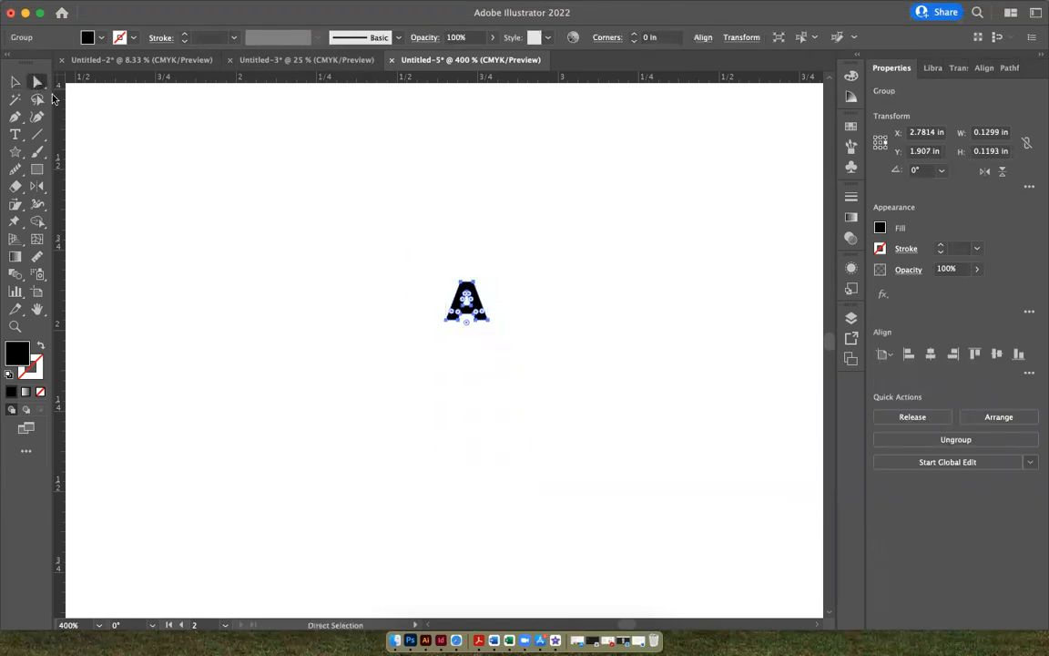
pyautogui.press('v')
pyautogui.press('super+equal')
pyautogui.press('super+equal')
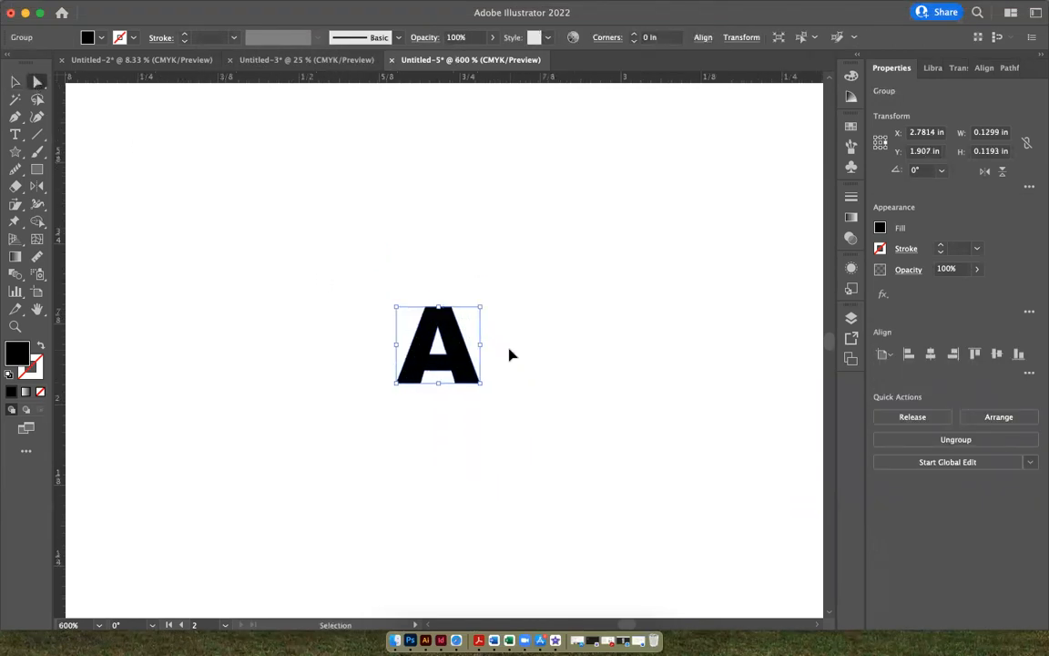
pyautogui.press('a')
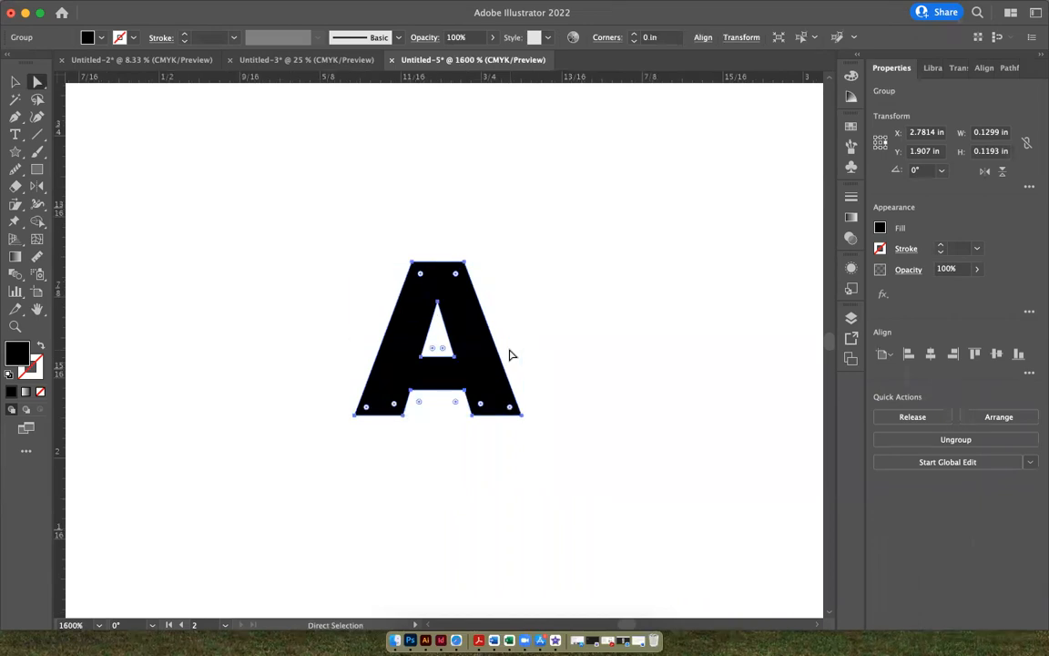
pyautogui.press('super+shift+a')
# Step: Scale the outlined A up to about 5.74 in wide by 5.27 in high and centre it roughly on the second artboard
pyautogui.press('super+minus')
pyautogui.press('super+minus')
pyautogui.press('super+minus')
pyautogui.press('super+minus')
pyautogui.press('super+minus')
pyautogui.press('super+minus')
pyautogui.press('super+minus')
pyautogui.press('super+minus')
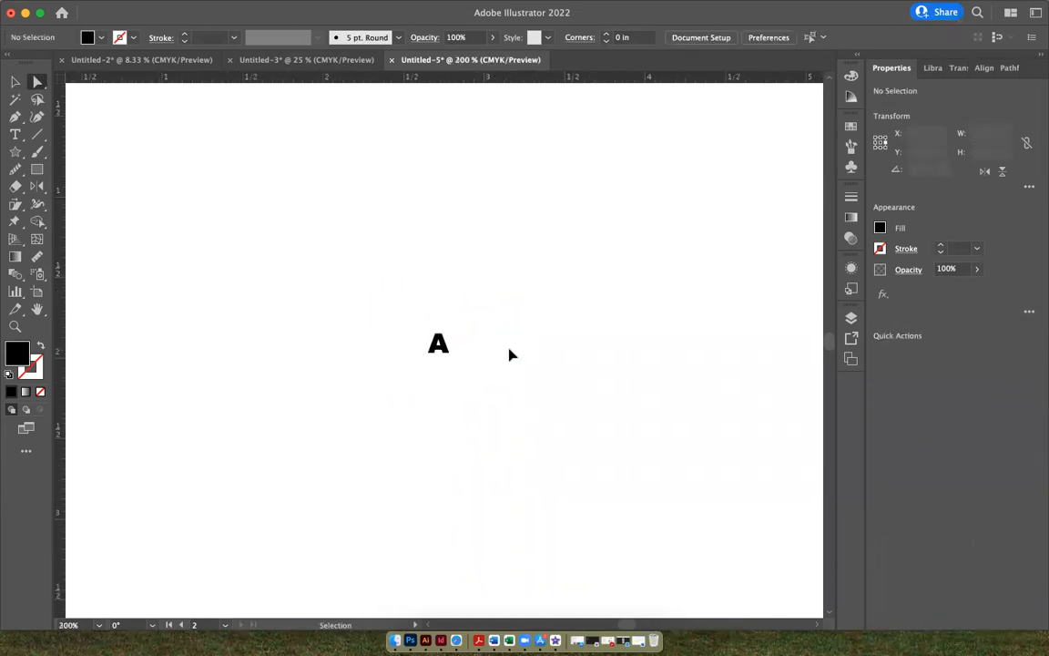
pyautogui.press('a')
pyautogui.press('super+minus')
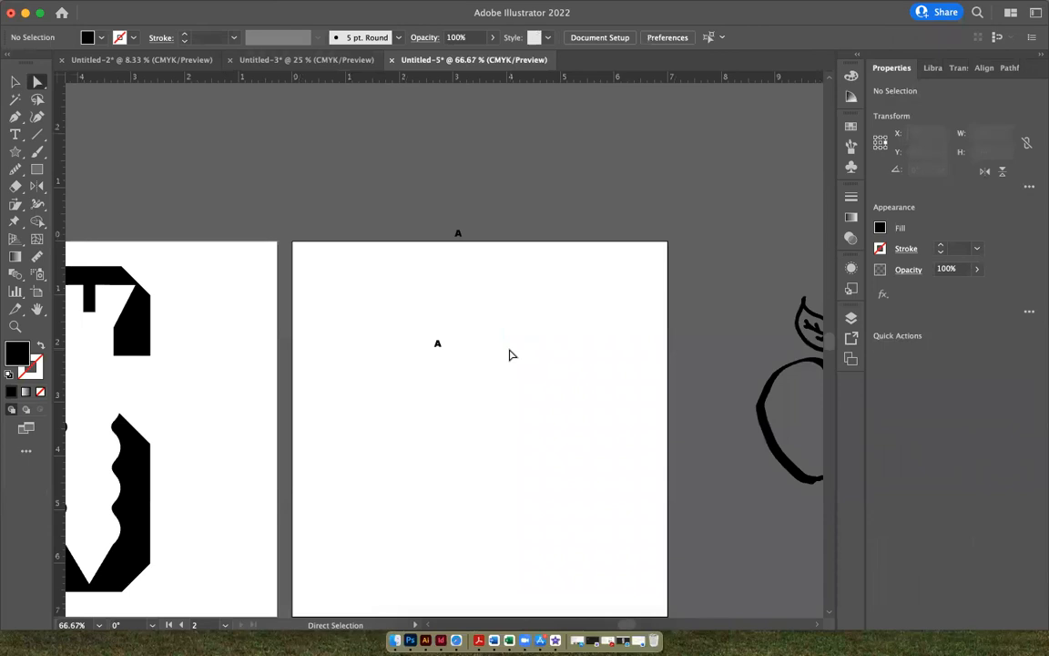
pyautogui.scroll(-5, 509, 355)
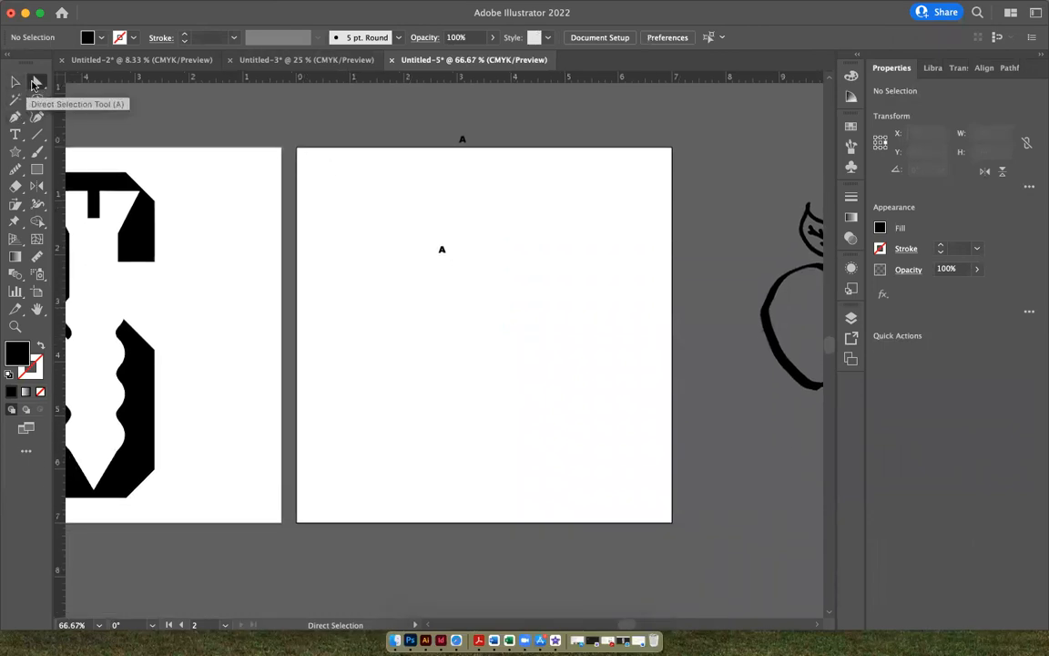
pyautogui.click(16, 82)
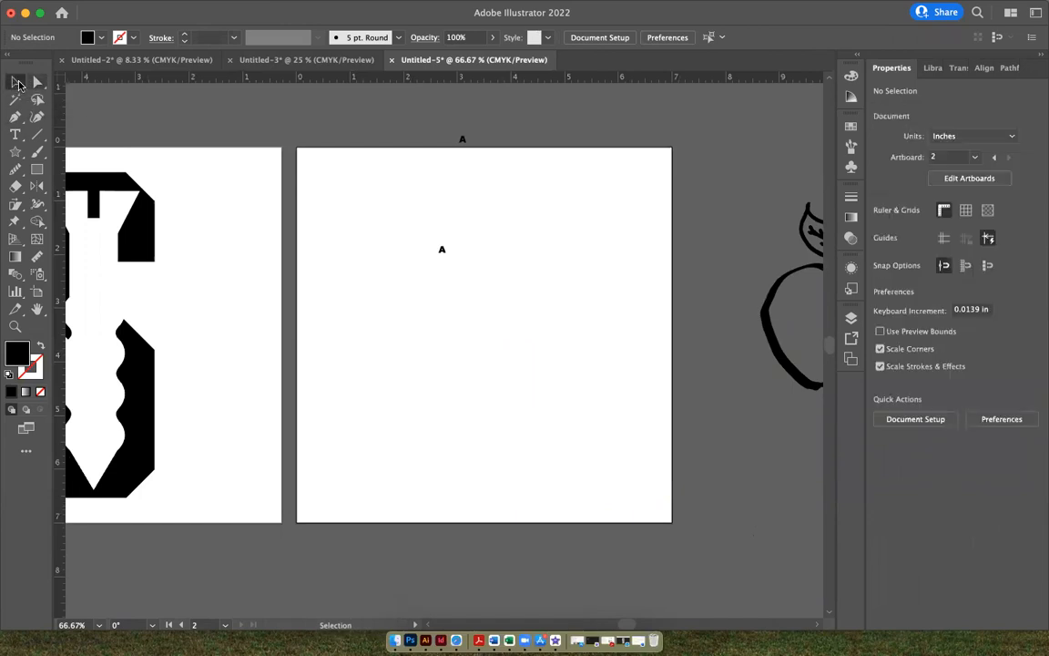
pyautogui.click(442, 251)
pyautogui.moveTo(451, 255); pyautogui.dragTo(710, 557)
pyautogui.moveTo(436, 397); pyautogui.dragTo(313, 510)
pyautogui.moveTo(498, 381); pyautogui.dragTo(524, 357)
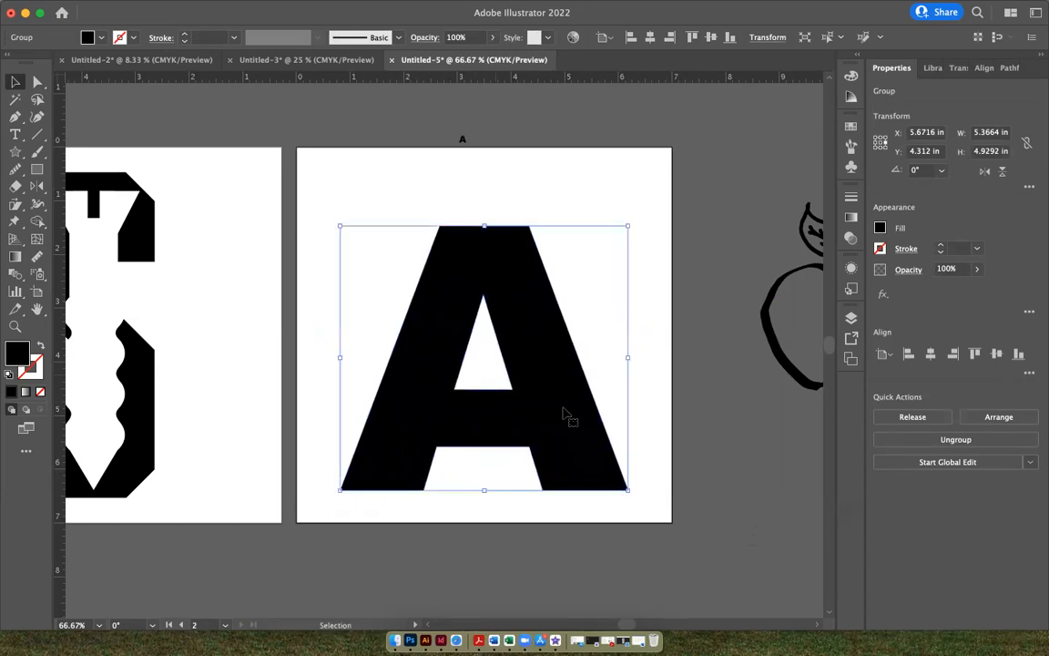
pyautogui.moveTo(628, 490); pyautogui.dragTo(650, 508)
pyautogui.moveTo(606, 461); pyautogui.dragTo(593, 437)
# Step: Examine the finished apple and letter A reference artwork in the Untitled-2 document, and return to Untitled-5
pyautogui.hscroll(3, 592, 437)
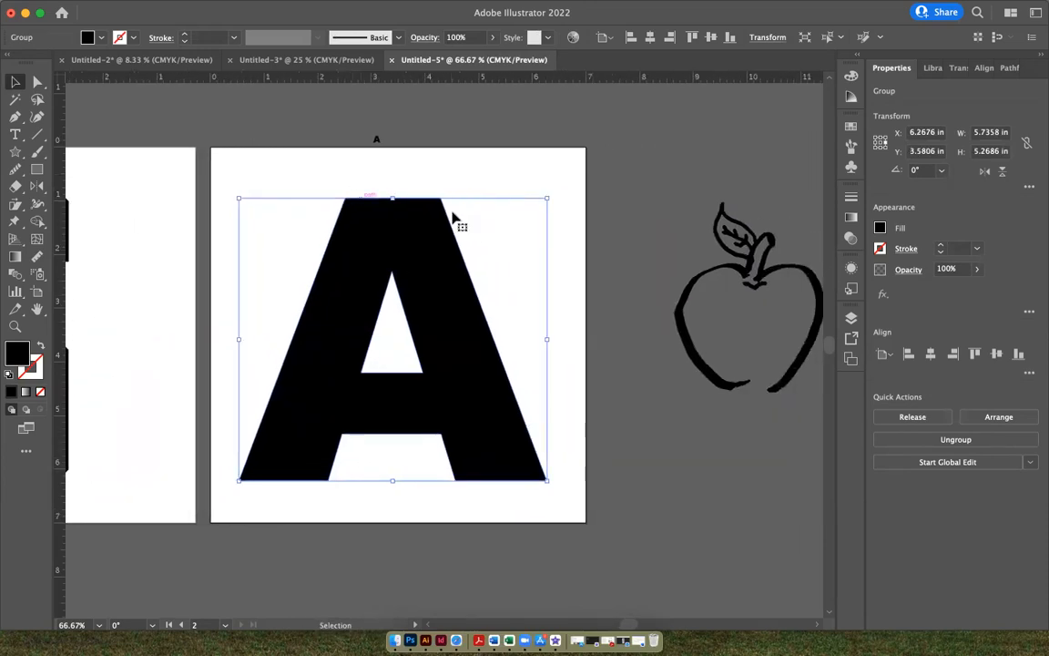
pyautogui.hscroll(-1, 433, 230)
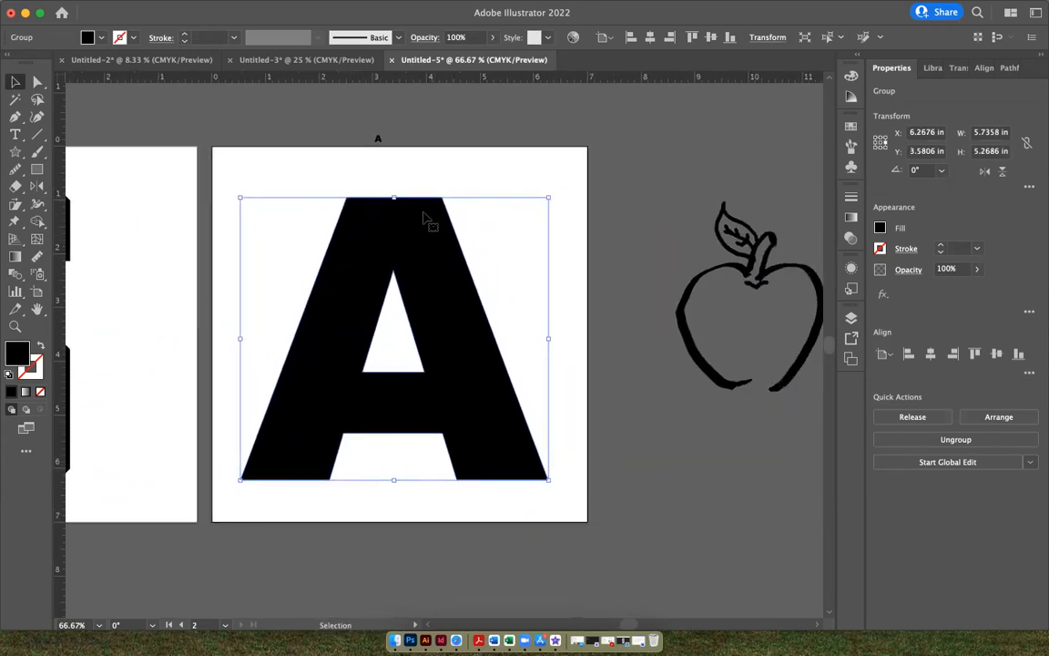
pyautogui.click(146, 60)
pyautogui.hscroll(-10, 268, 441)
pyautogui.scroll(-8, 268, 441)
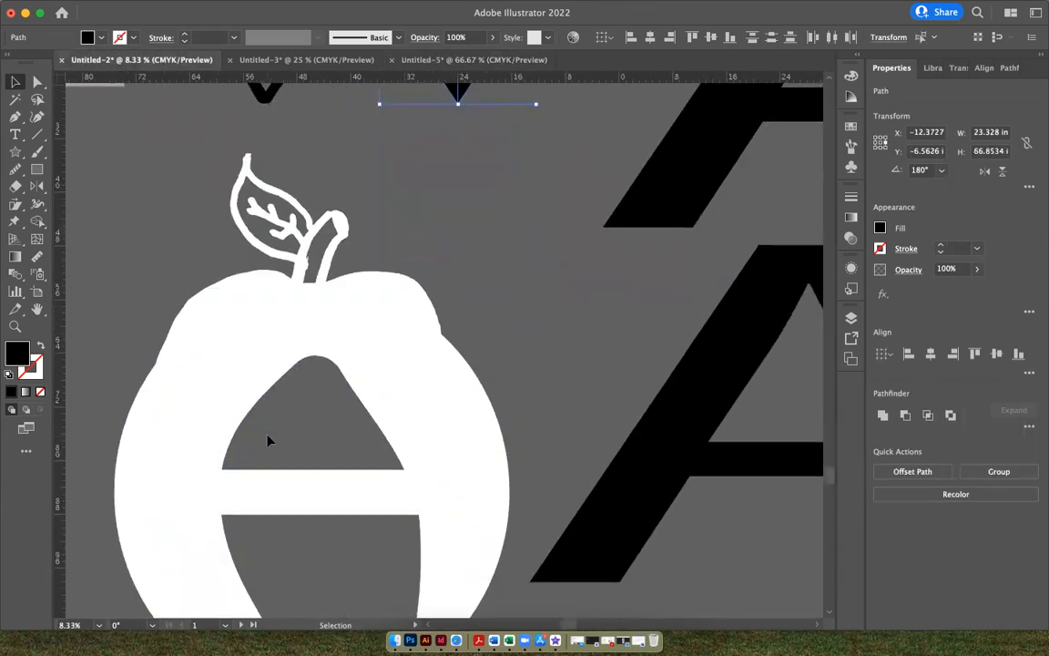
pyautogui.scroll(2, 268, 440)
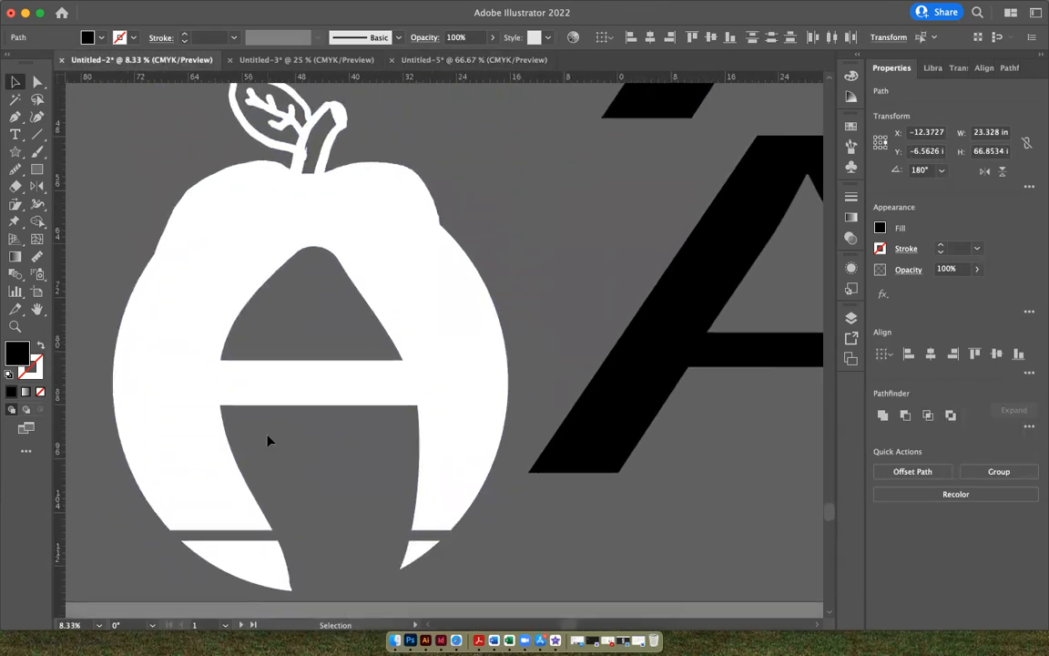
pyautogui.press('super+minus')
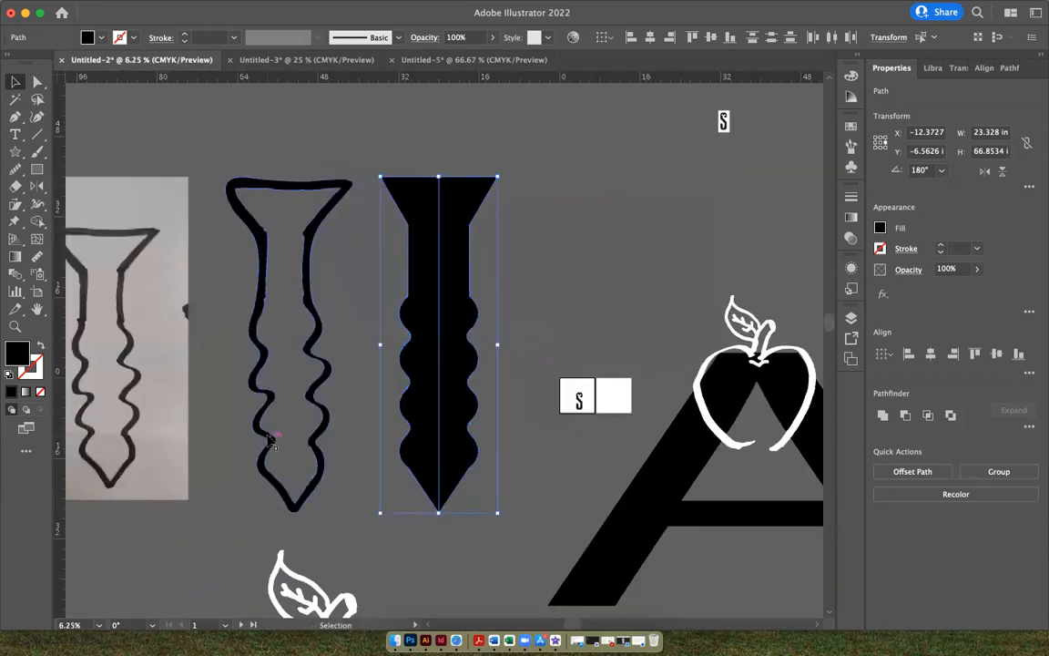
pyautogui.scroll(-6, 271, 440)
pyautogui.hscroll(4, 271, 440)
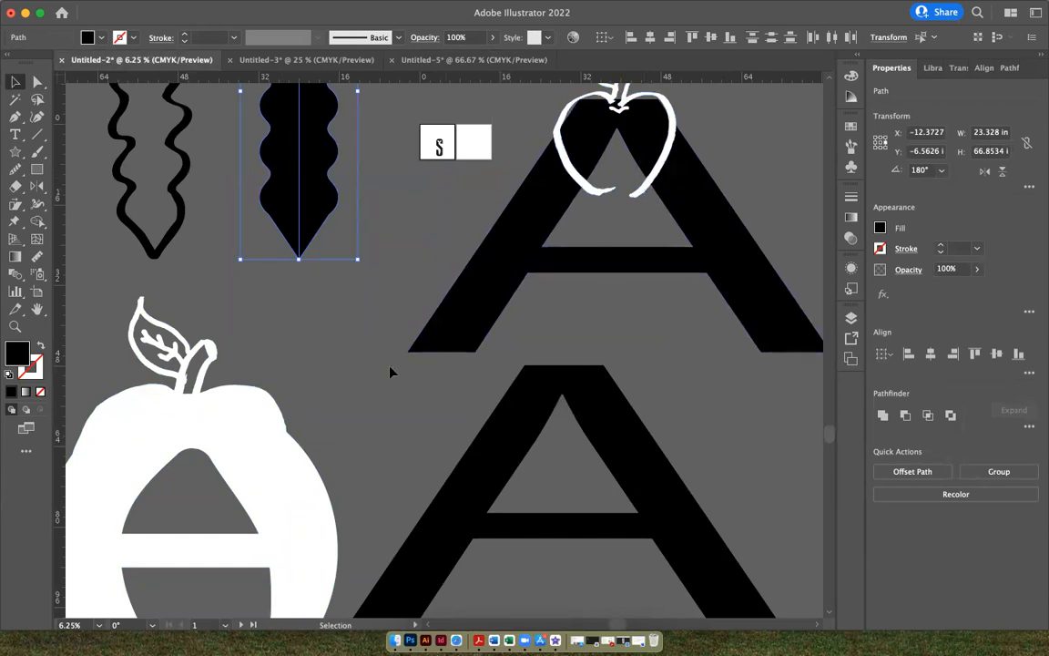
pyautogui.scroll(2, 349, 421)
pyautogui.scroll(-8, 349, 422)
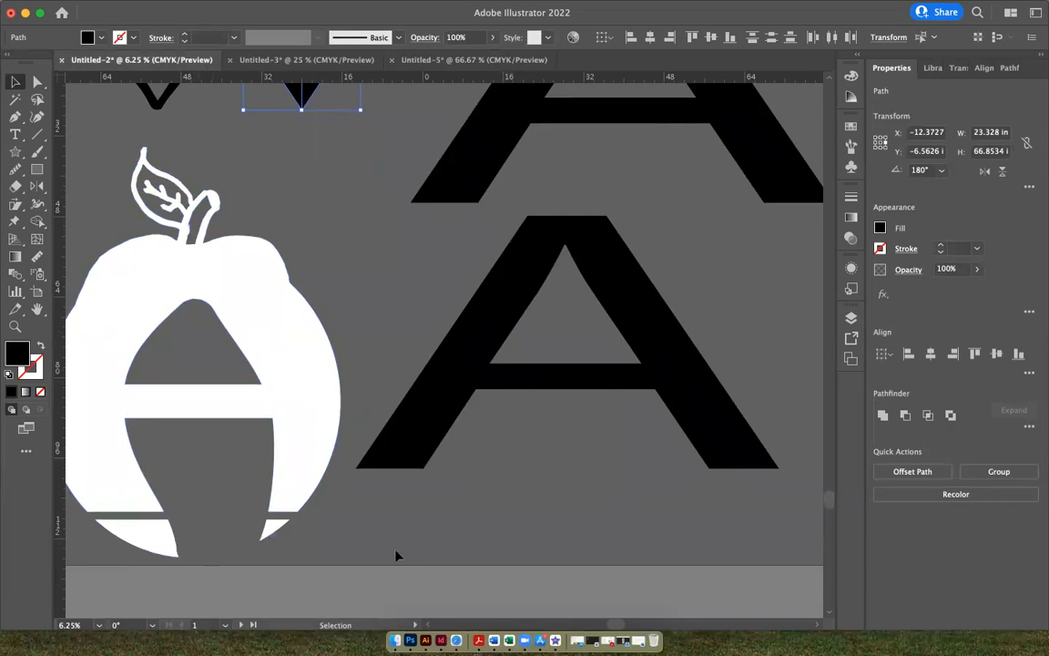
pyautogui.click(423, 62)
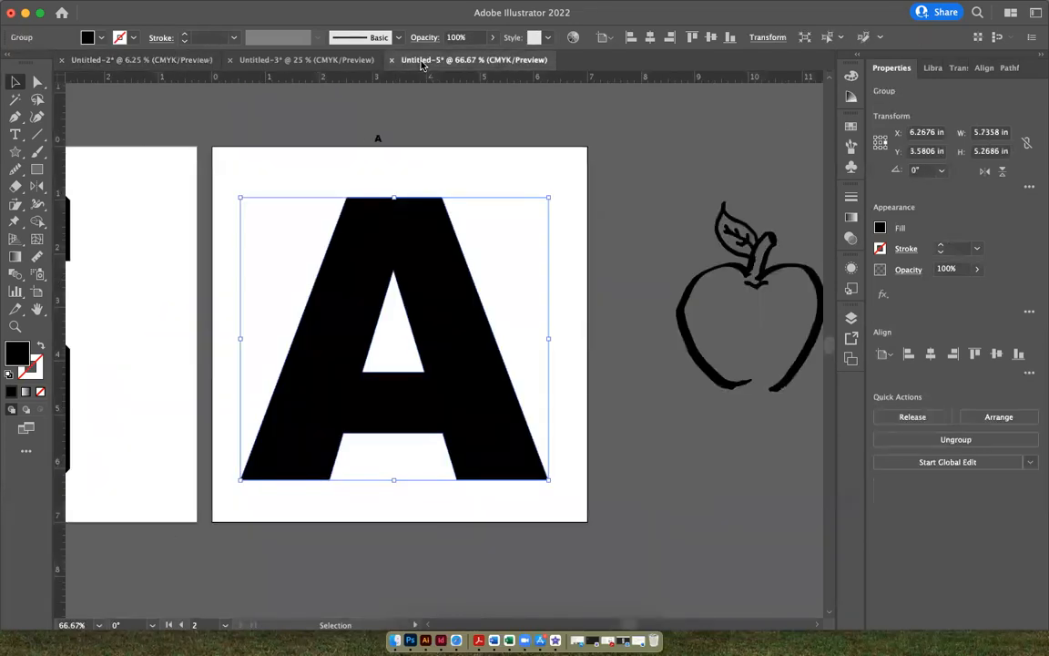
# Step: Fill the hand-drawn apple beside the second artboard with red and move it over the top of the letter A
pyautogui.click(629, 142)
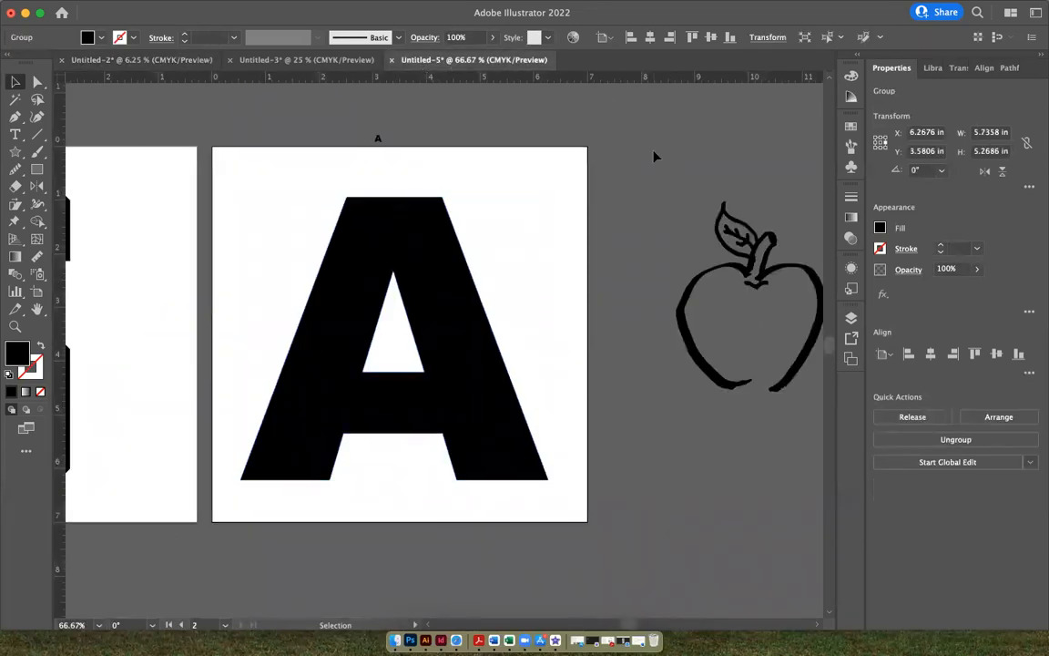
pyautogui.click(755, 398)
pyautogui.click(881, 229)
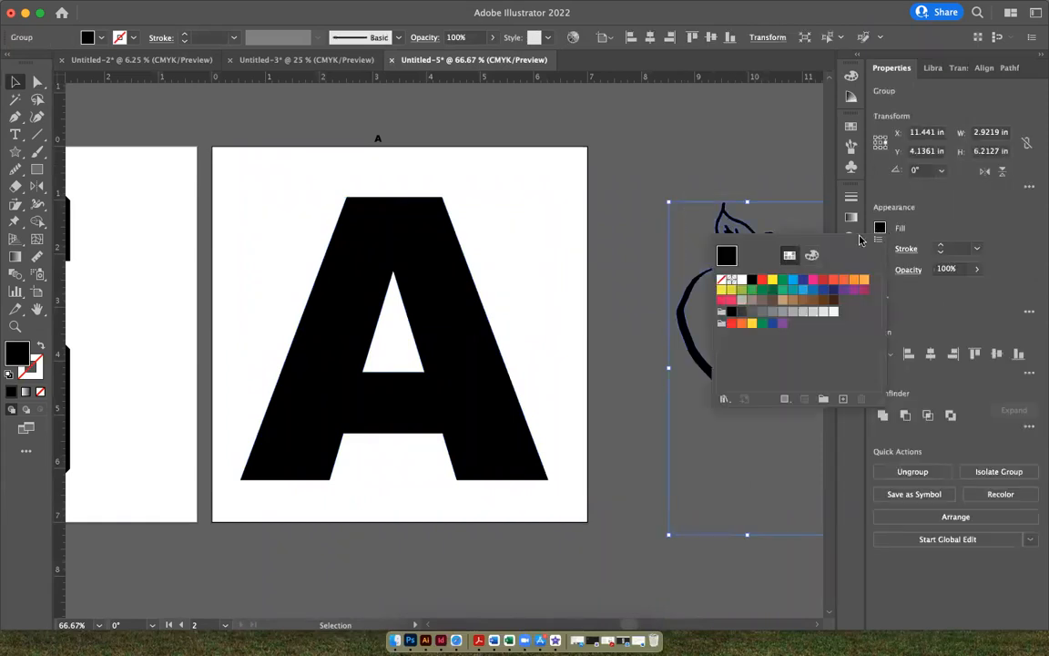
pyautogui.click(762, 284)
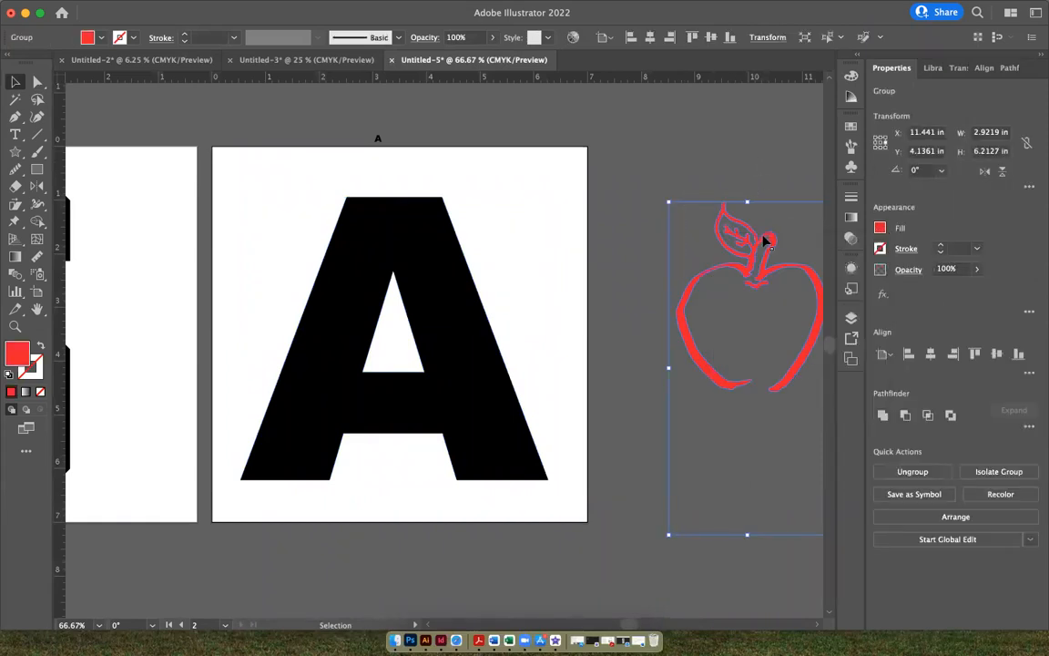
pyautogui.moveTo(763, 278); pyautogui.dragTo(399, 196)
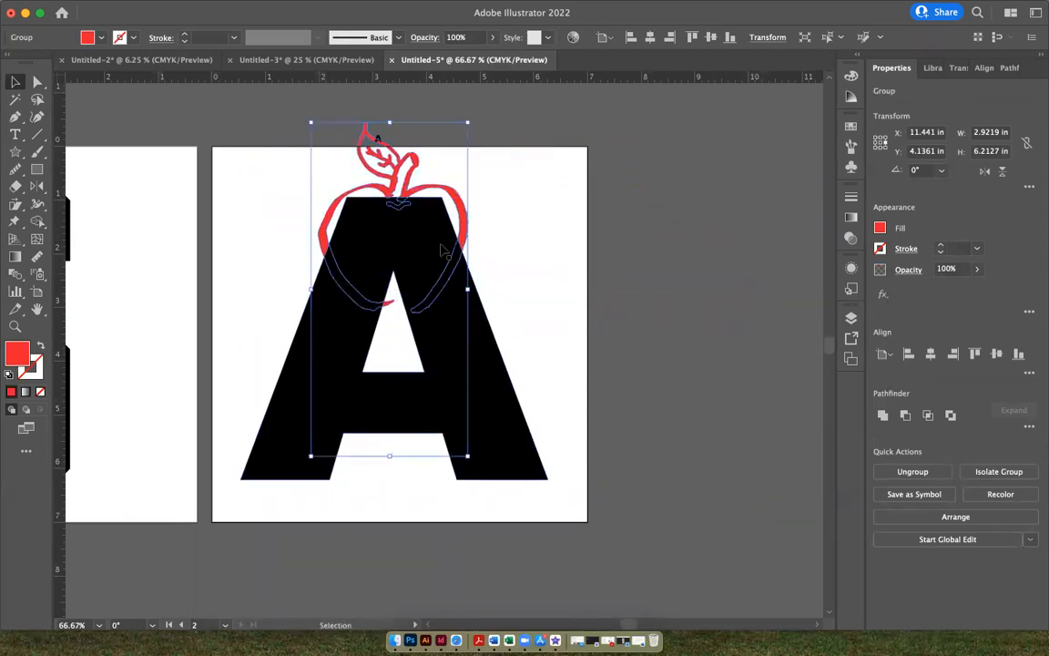
# Step: Widen the letter A to about 8.12 in and the apple to about 3.04 in, aligning the A's top with the apple
pyautogui.click(485, 375)
pyautogui.moveTo(548, 340); pyautogui.dragTo(679, 341)
pyautogui.moveTo(527, 302); pyautogui.dragTo(460, 274)
pyautogui.click(455, 189)
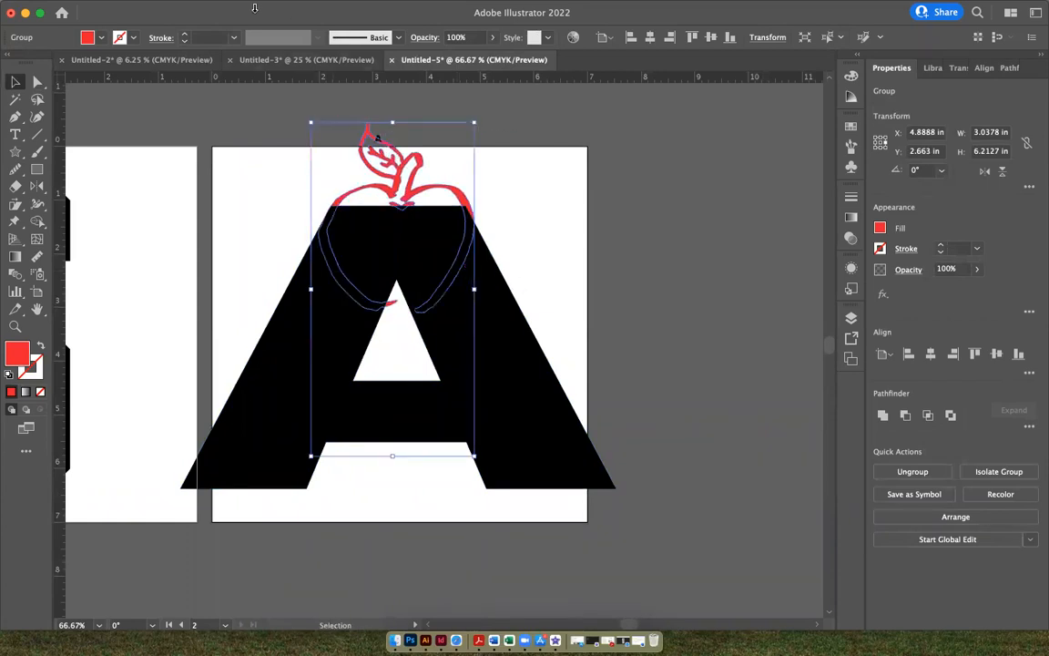
# Step: Bring the red apple to the front of the letter A and deselect it
pyautogui.moveTo(260, 8)
pyautogui.click(180, 8)
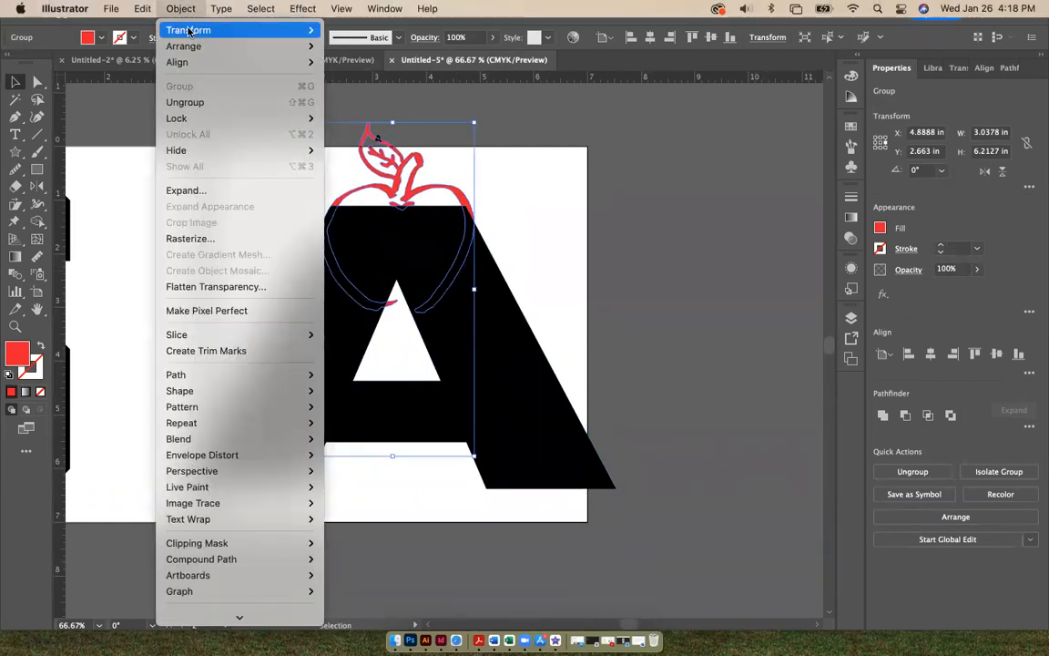
pyautogui.moveTo(273, 45)
pyautogui.click(336, 47)
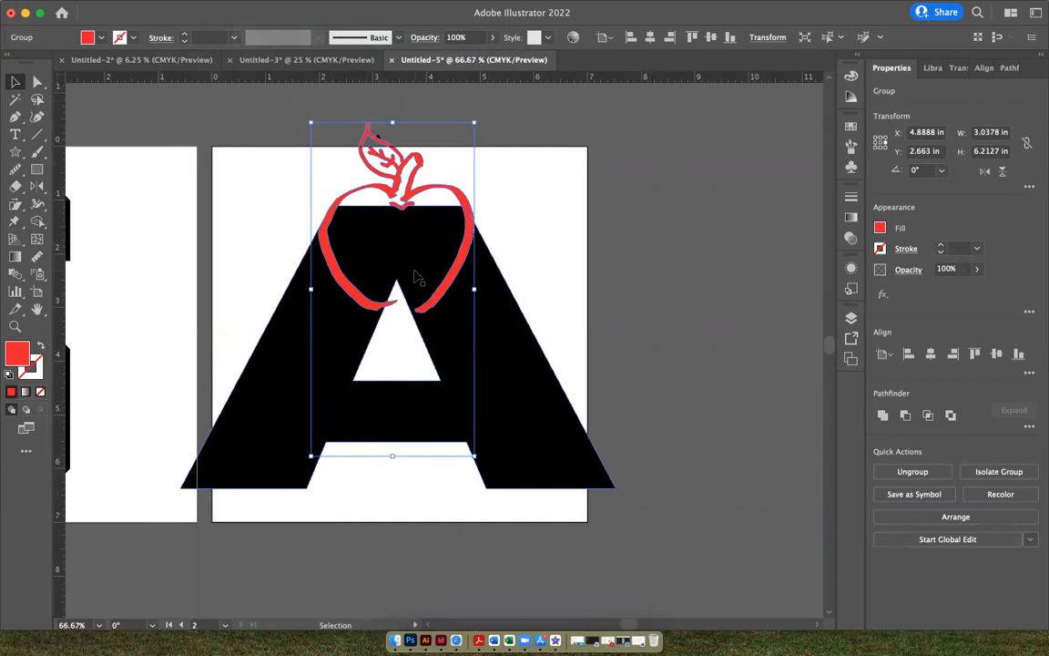
pyautogui.click(642, 201)
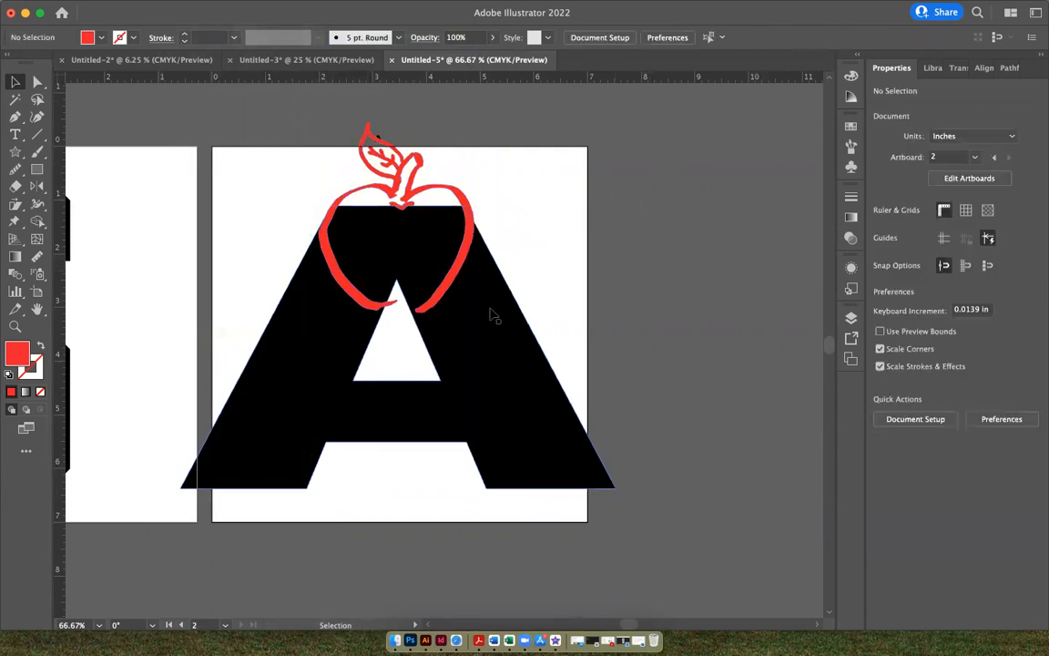
# Step: Unite the red apple and the black letter A into one shape and deselect it
pyautogui.click(324, 235)
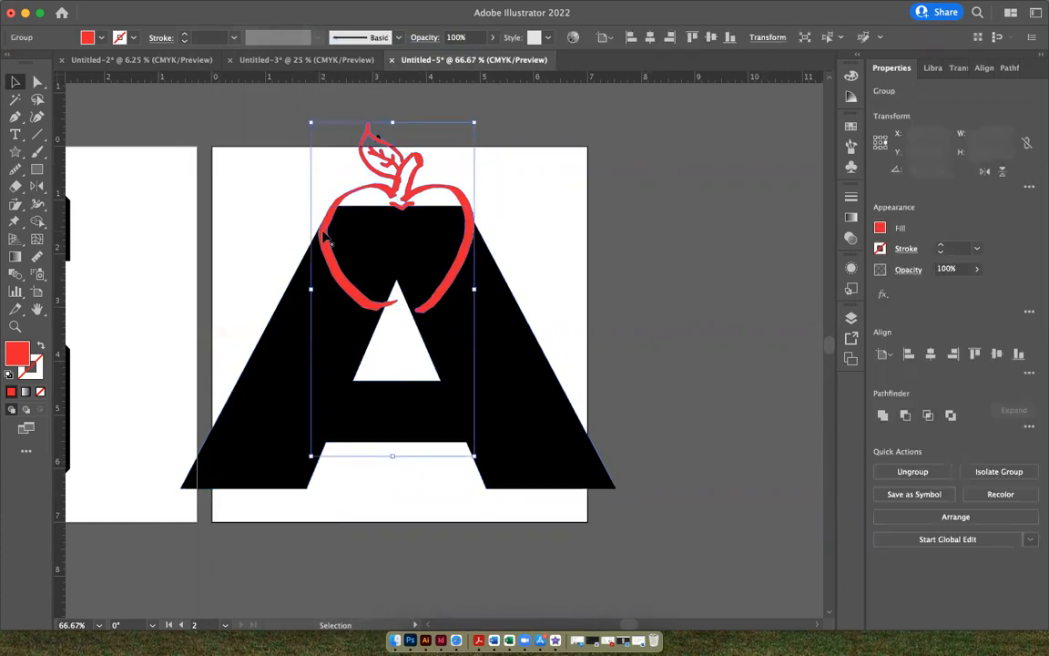
pyautogui.keyDown('shift'); pyautogui.click(261, 393); pyautogui.keyUp('shift')
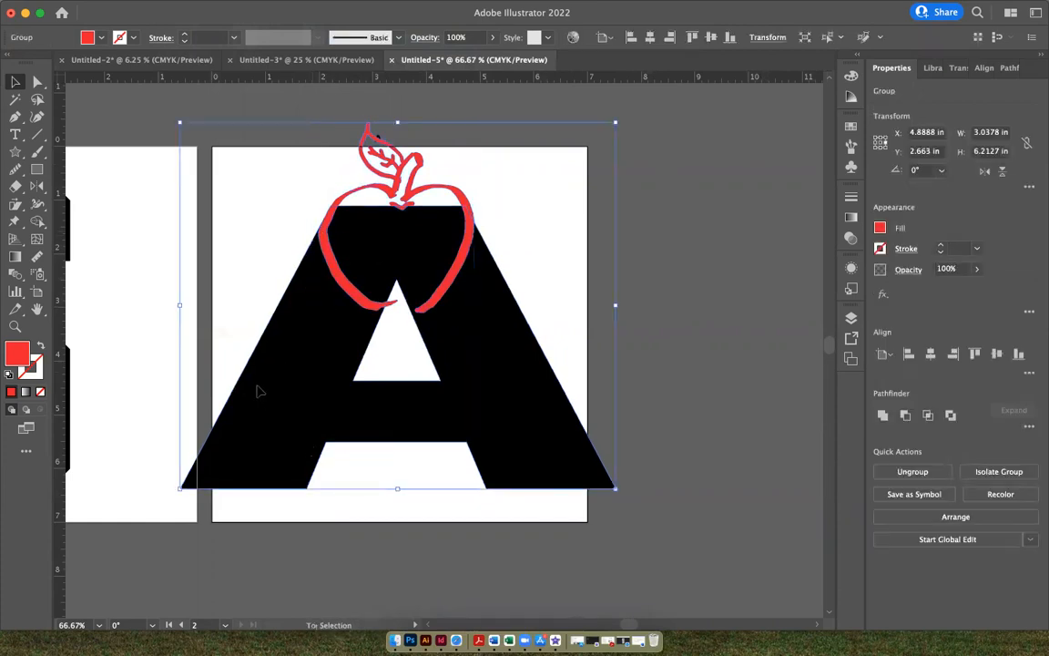
pyautogui.click(883, 416)
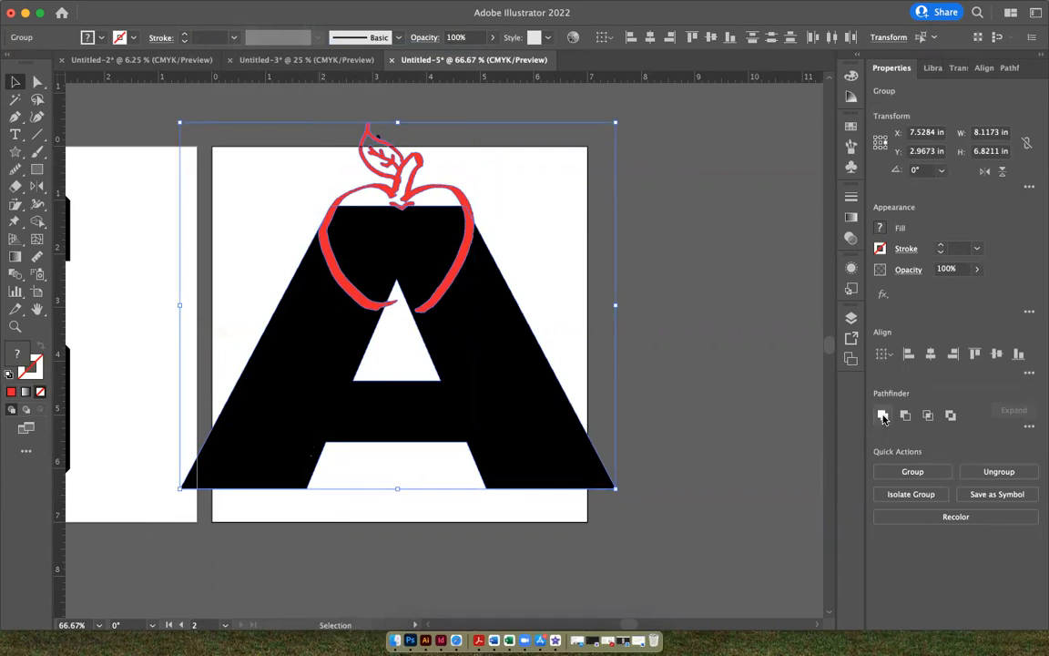
pyautogui.click(766, 347)
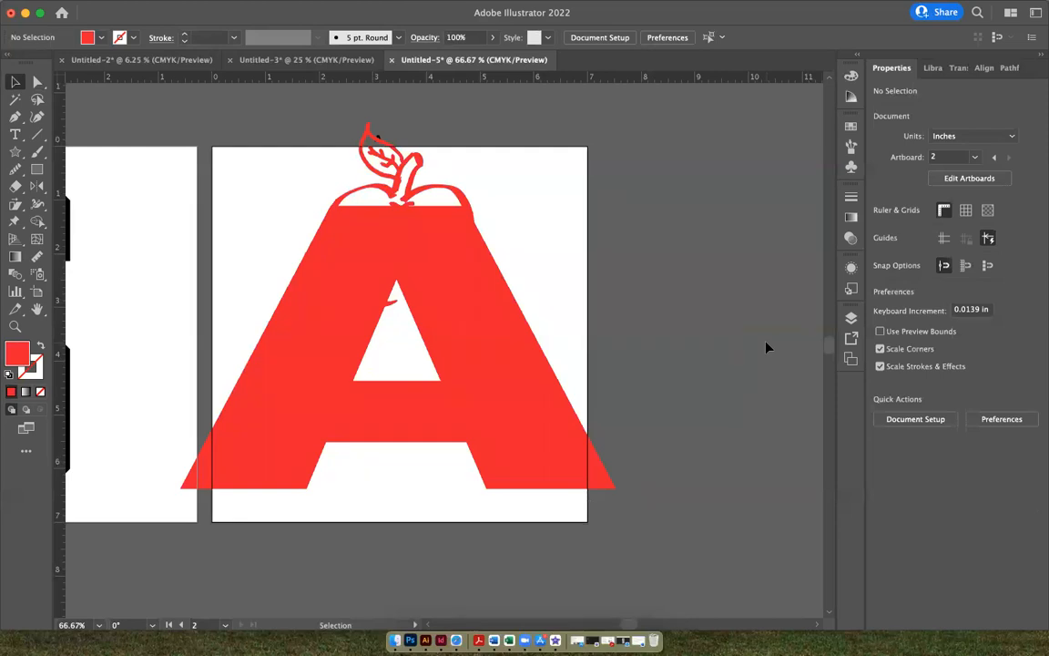
# Step: Add five anchor points spaced along the right outer edge of the united letter A
pyautogui.click(477, 319)
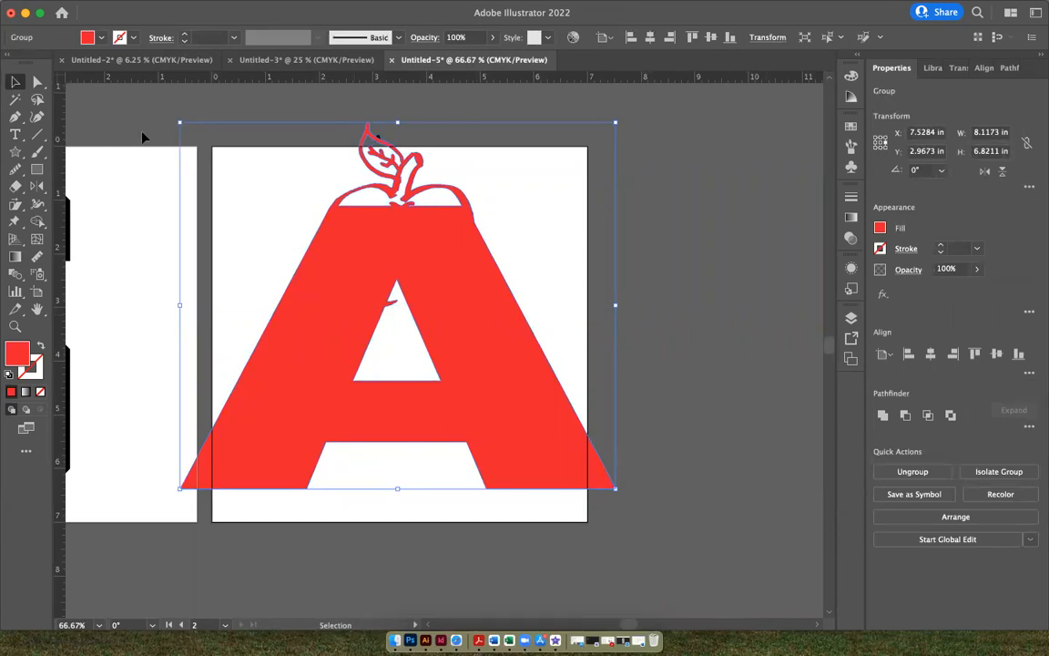
pyautogui.click(37, 83)
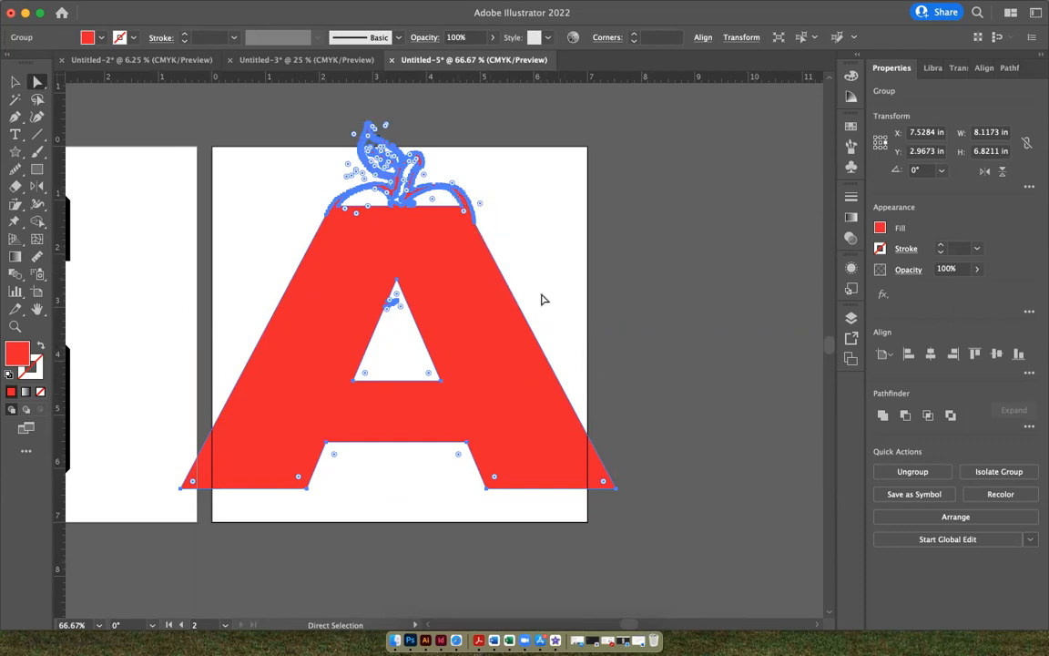
pyautogui.click(18, 119)
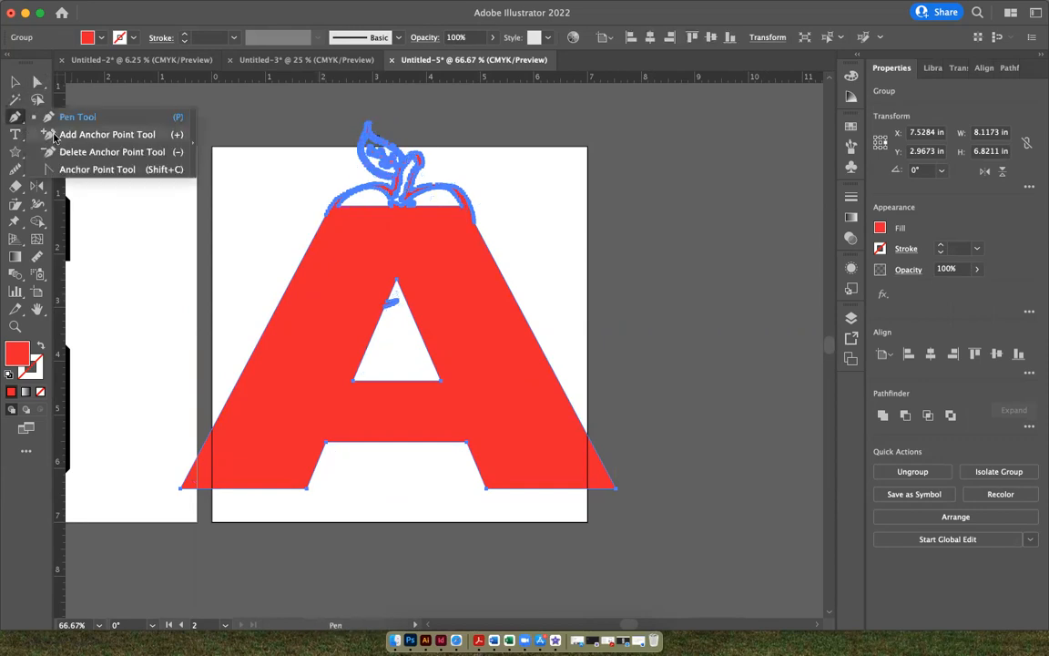
pyautogui.click(91, 134)
pyautogui.click(489, 251)
pyautogui.click(503, 279)
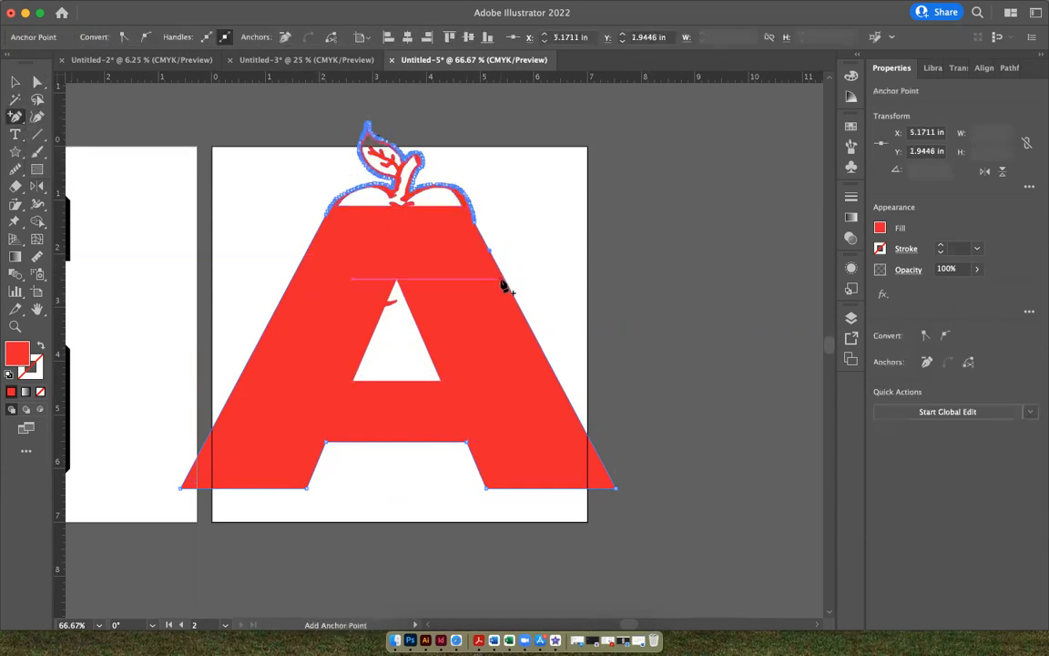
pyautogui.click(520, 310)
pyautogui.click(535, 339)
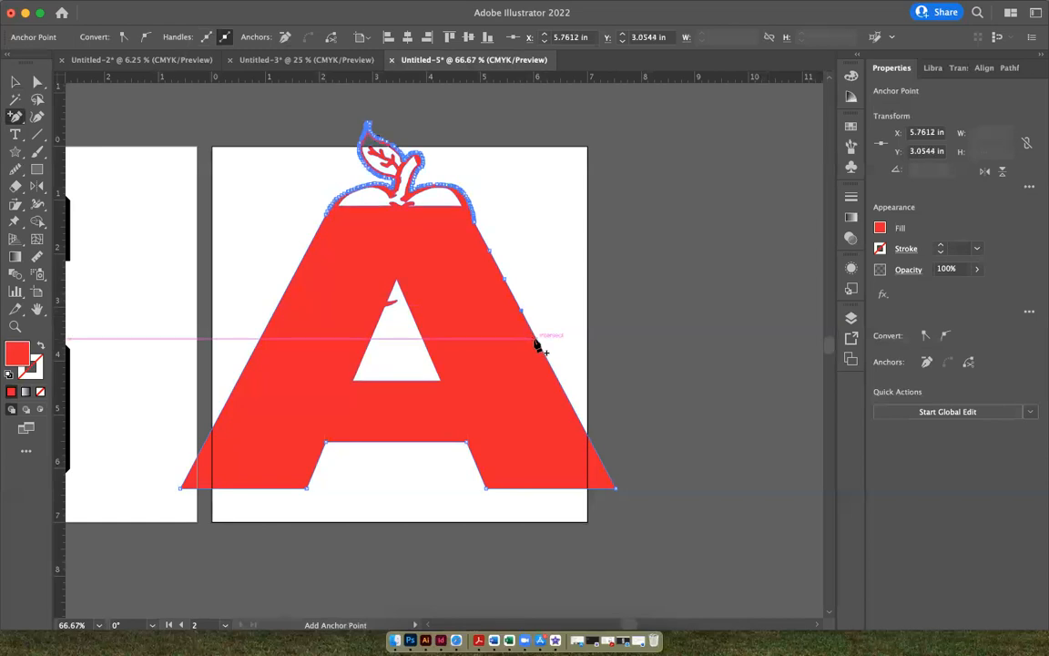
pyautogui.click(555, 372)
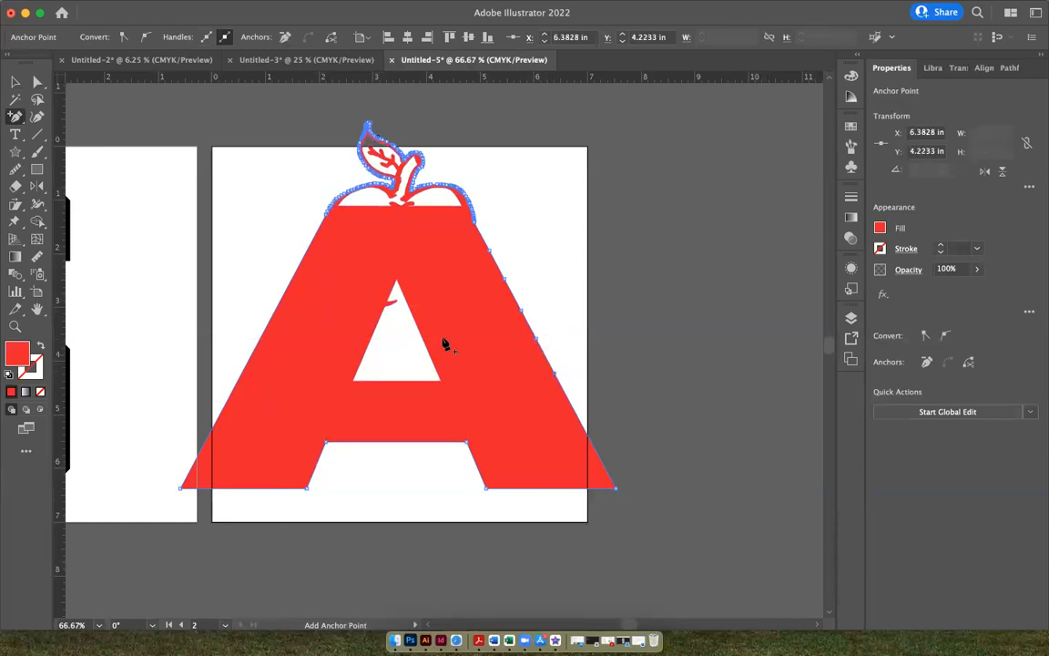
# Step: Pull the added anchor points outward with the Curvature tool so the A's right edge bulges into a rounded apple side
pyautogui.click(37, 117)
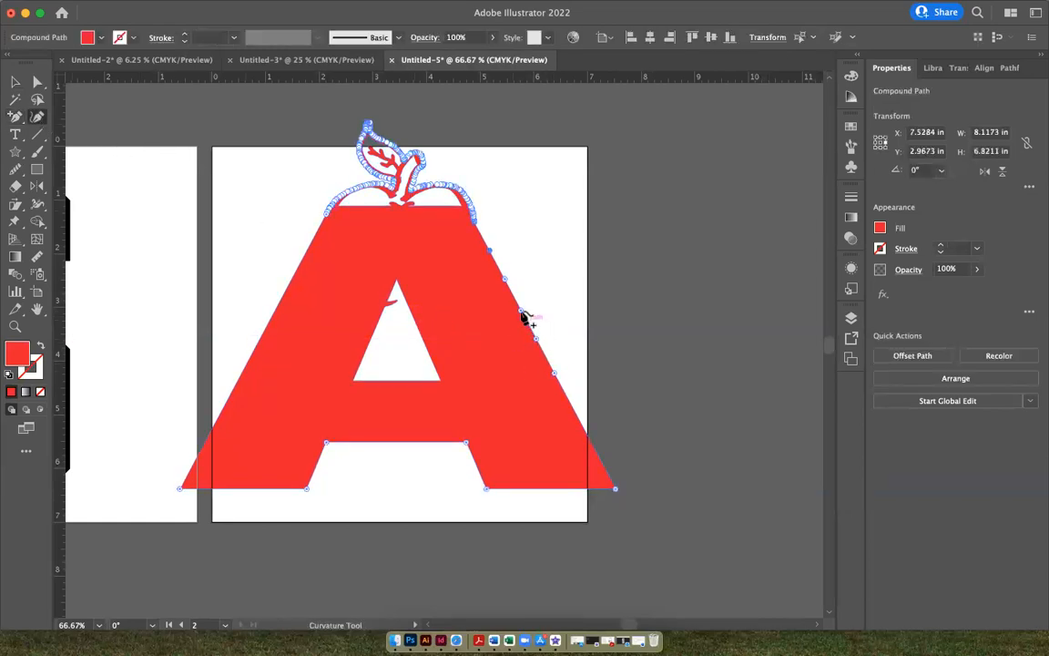
pyautogui.moveTo(522, 310); pyautogui.dragTo(519, 269)
pyautogui.moveTo(554, 371); pyautogui.dragTo(560, 352)
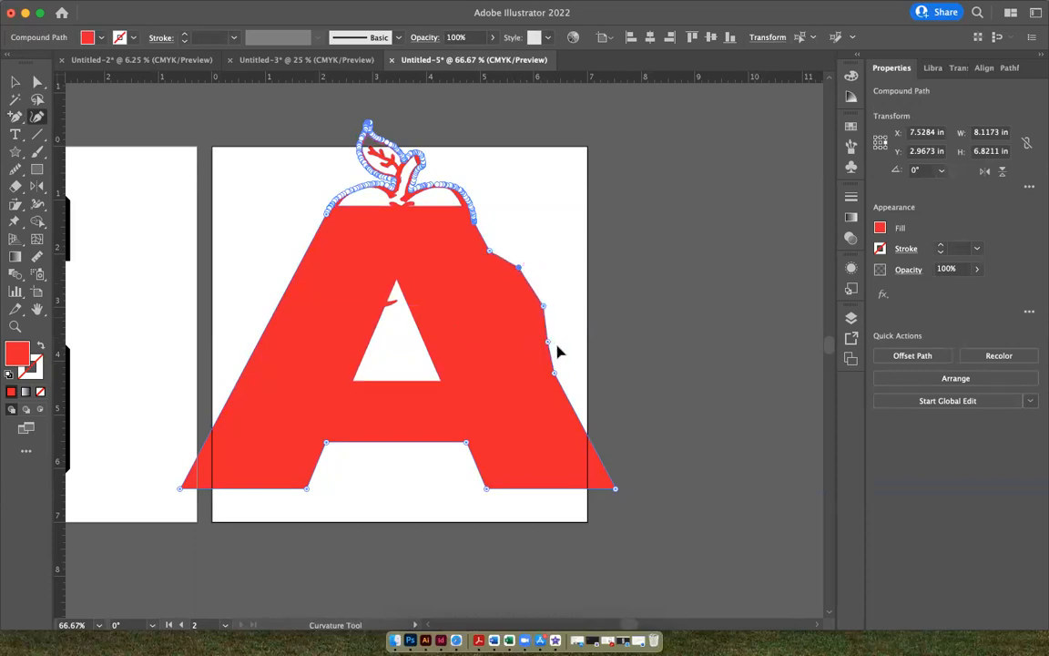
pyautogui.moveTo(582, 398); pyautogui.dragTo(587, 401)
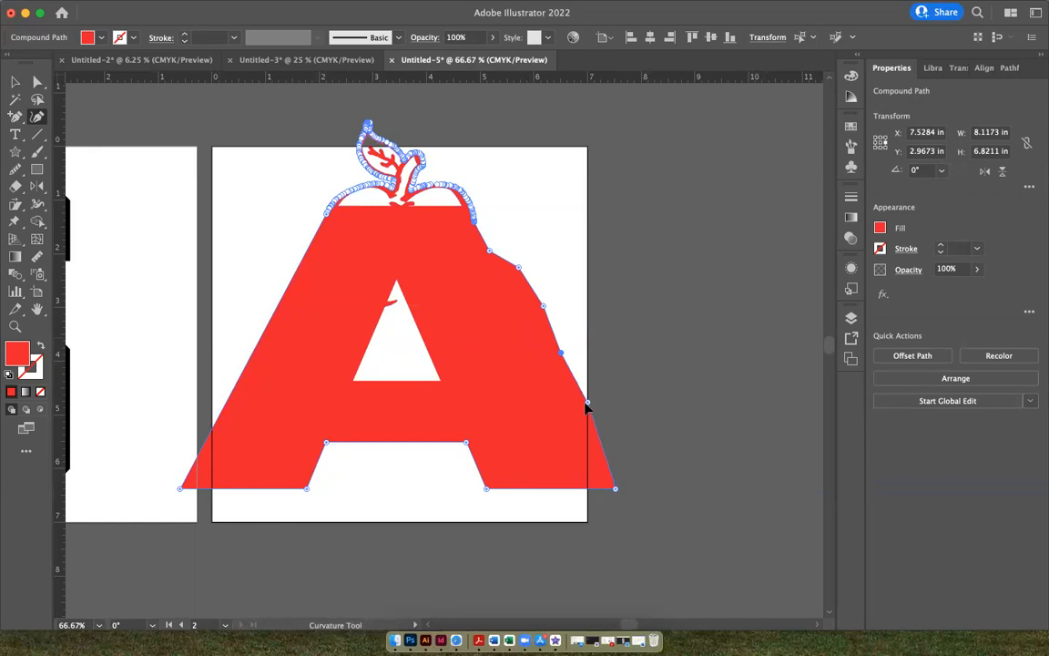
pyautogui.moveTo(490, 251); pyautogui.dragTo(498, 239)
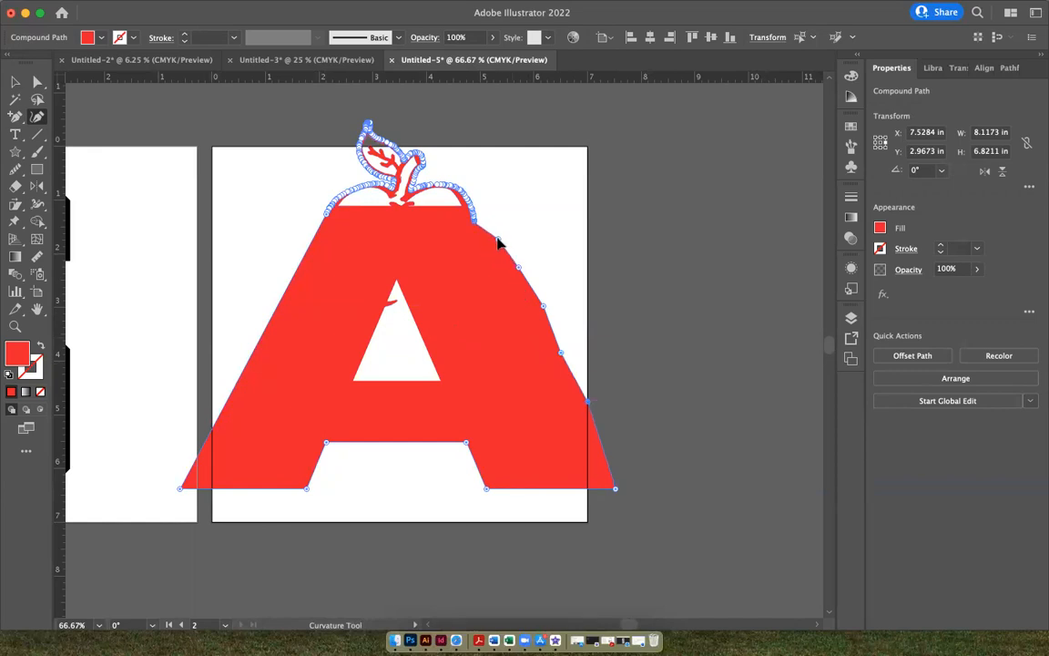
pyautogui.moveTo(562, 352); pyautogui.dragTo(568, 352)
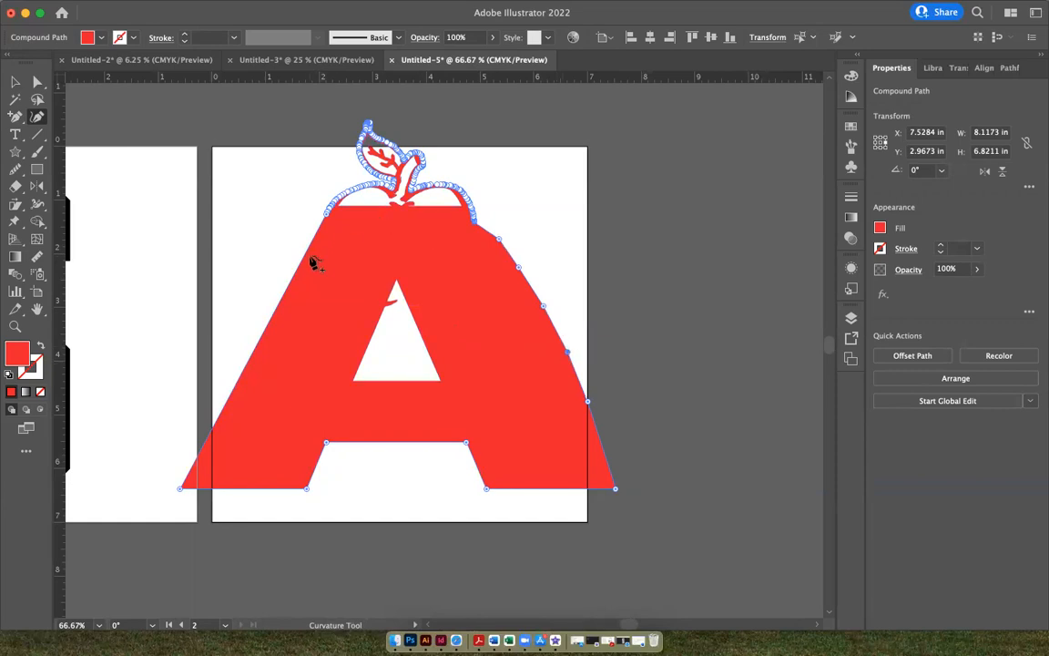
pyautogui.press('a')
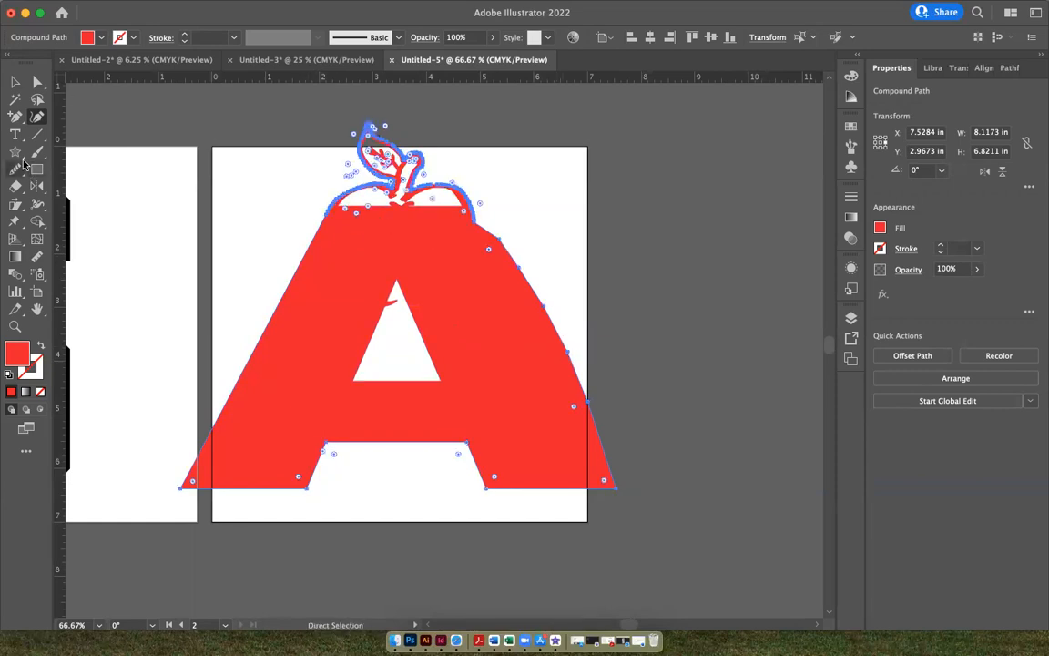
# Step: Draw a red ellipse about 6.27 in wide and 2.57 in high beside the second artboard
pyautogui.moveTo(15, 151); pyautogui.dragTo(77, 151)
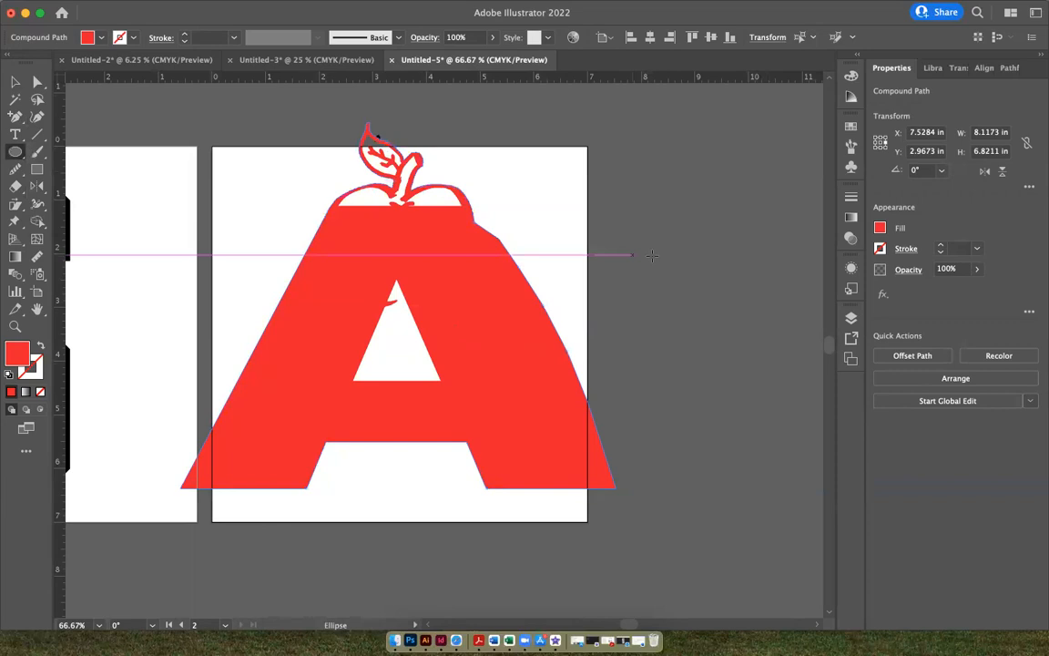
pyautogui.moveTo(649, 254)
pyautogui.mouseDown()
pyautogui.moveTo(713, 258)
pyautogui.moveTo(774, 357)
pyautogui.moveTo(819, 353)
pyautogui.moveTo(865, 392)
pyautogui.mouseUp()
pyautogui.click(15, 81)
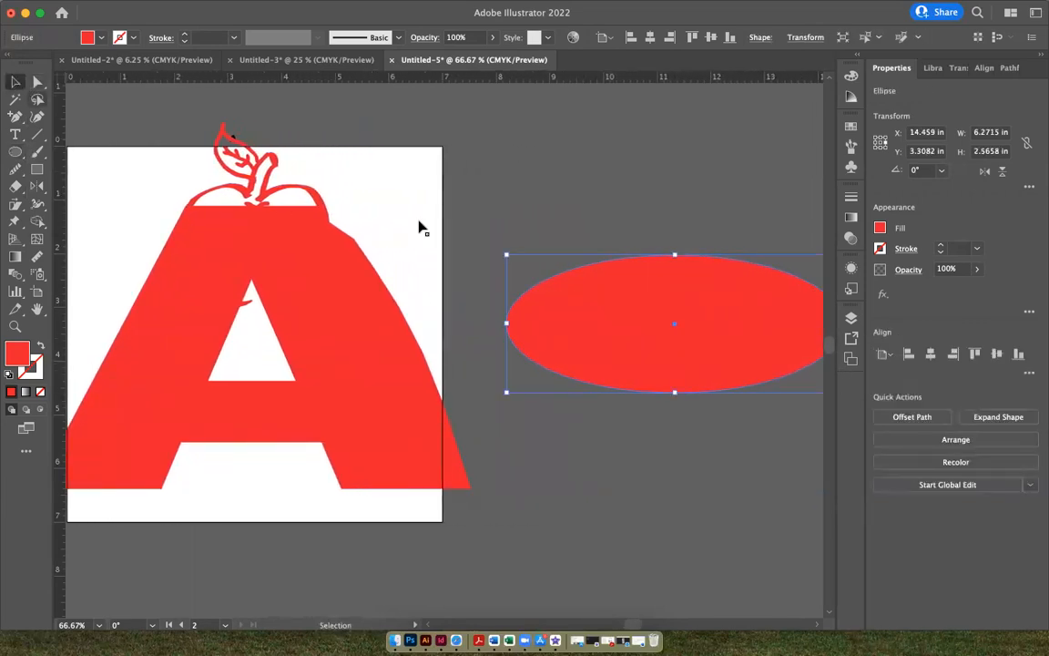
# Step: Rotate the ellipse to 60° and position it over the A's left leg, following the apple's left shoulder
pyautogui.moveTo(499, 399); pyautogui.dragTo(628, 543)
pyautogui.moveTo(733, 262); pyautogui.dragTo(173, 270)
pyautogui.hscroll(-5, 173, 270)
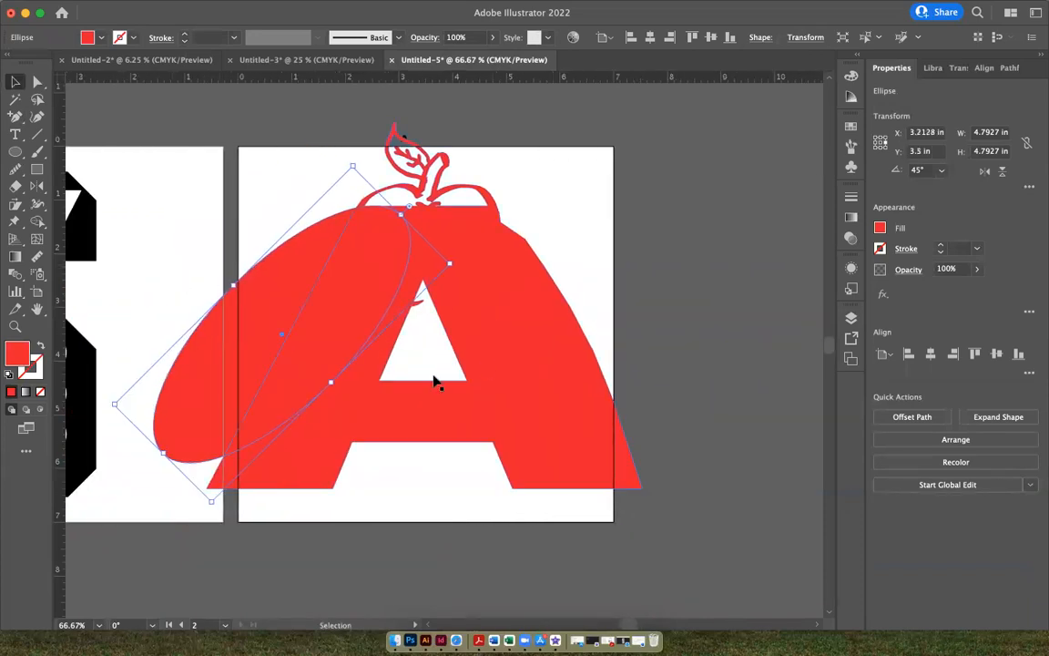
pyautogui.moveTo(452, 266); pyautogui.dragTo(439, 219)
pyautogui.moveTo(271, 246); pyautogui.dragTo(321, 242)
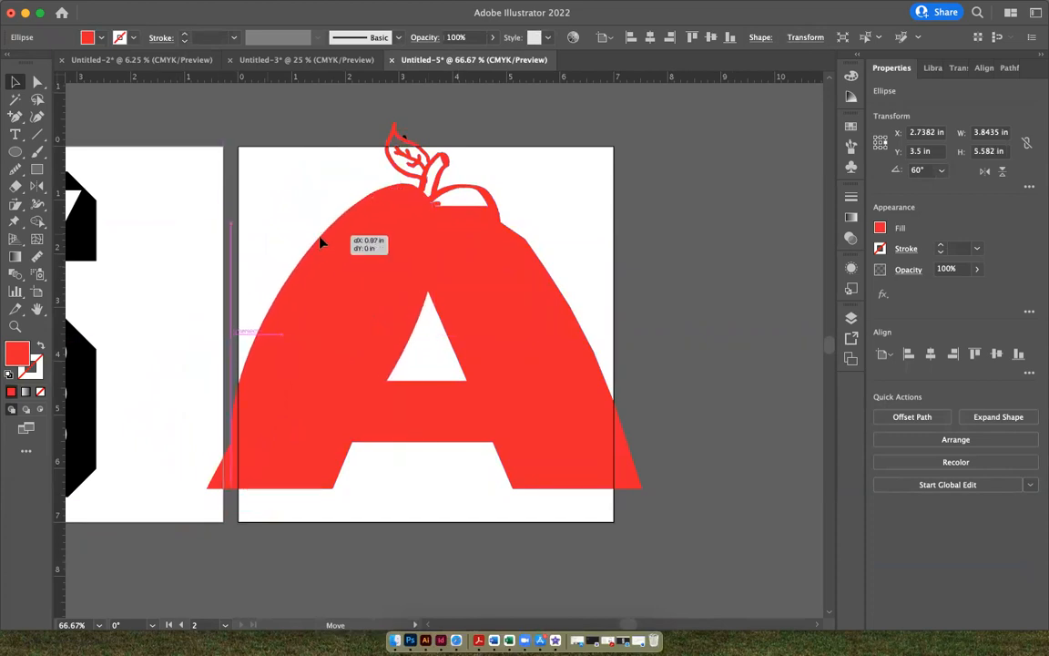
pyautogui.moveTo(320, 242); pyautogui.dragTo(321, 239)
pyautogui.hscroll(-5, 674, 251)
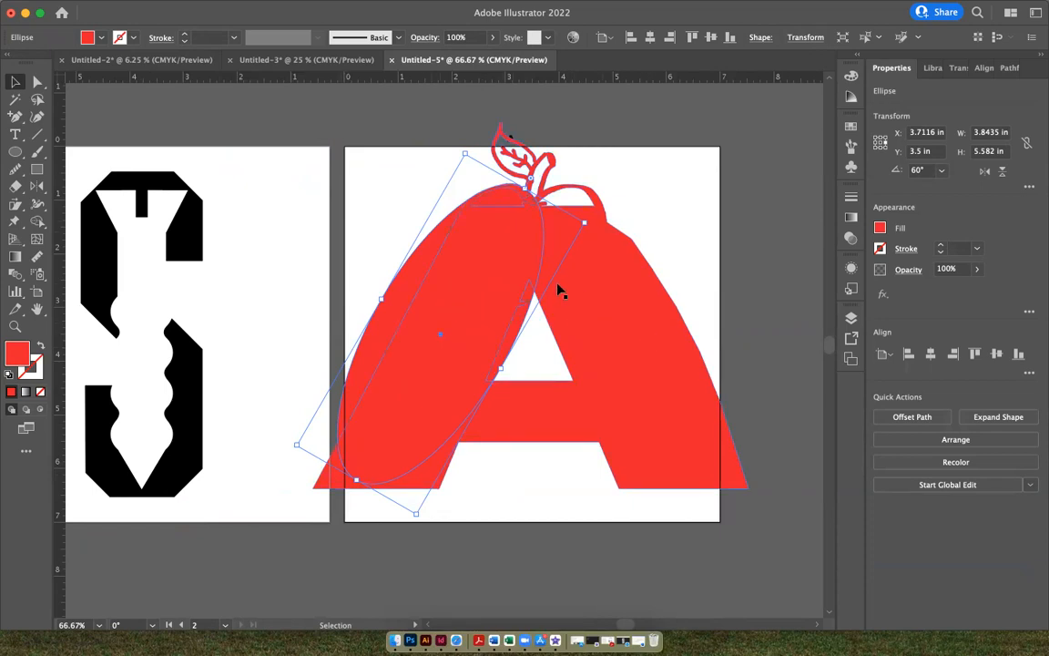
# Step: Unite the left ellipse with the apple letter A and deselect the result
pyautogui.keyDown('shift'); pyautogui.click(511, 431); pyautogui.keyUp('shift')
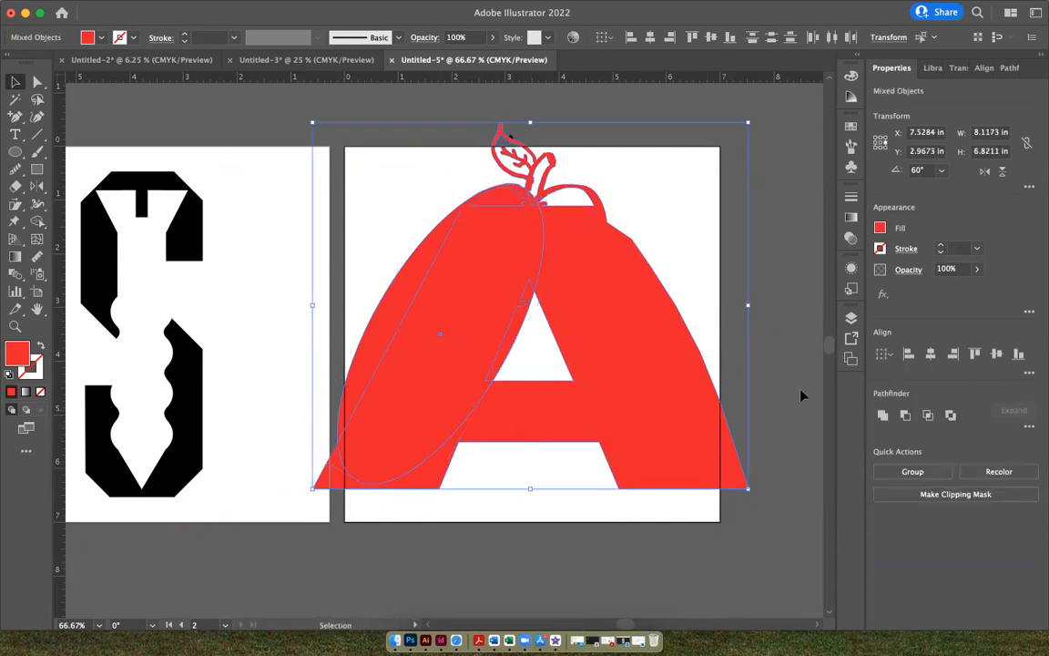
pyautogui.click(882, 416)
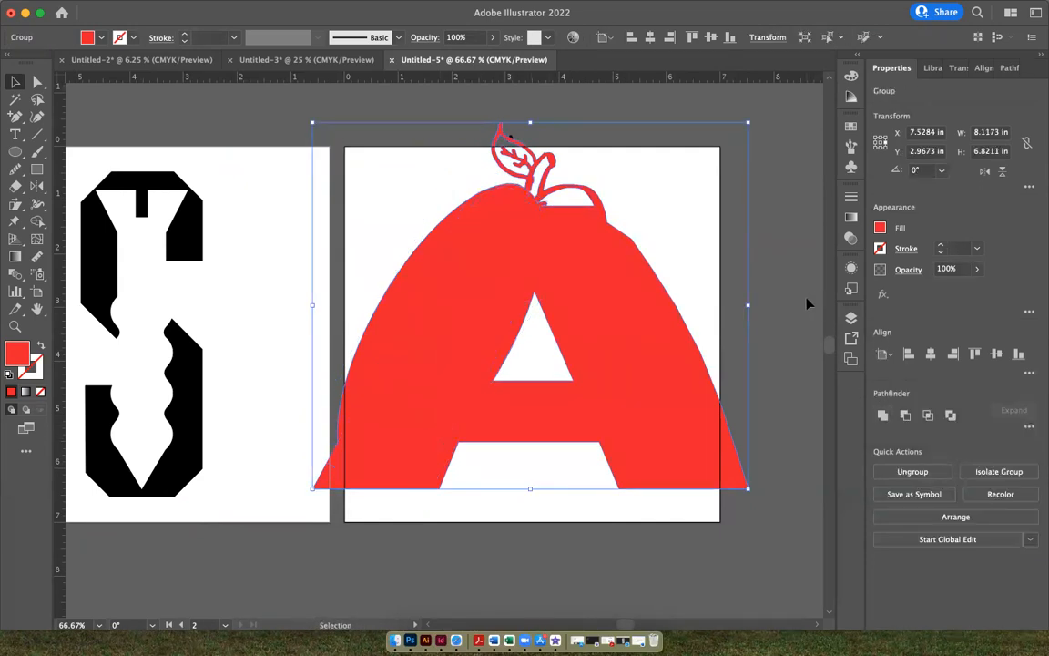
pyautogui.click(807, 304)
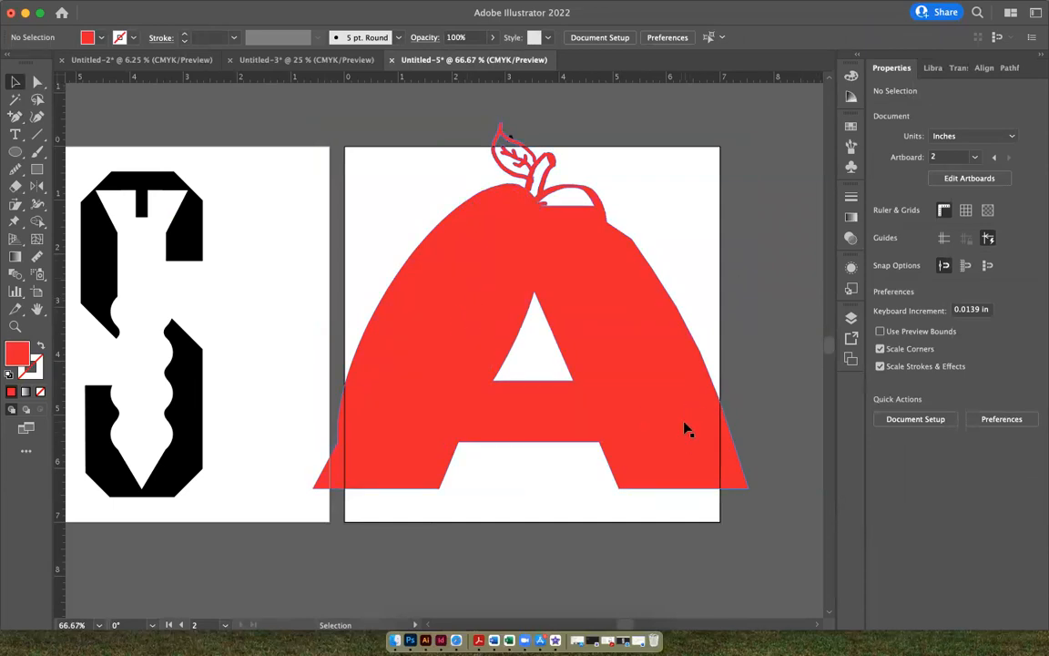
pyautogui.click(455, 310)
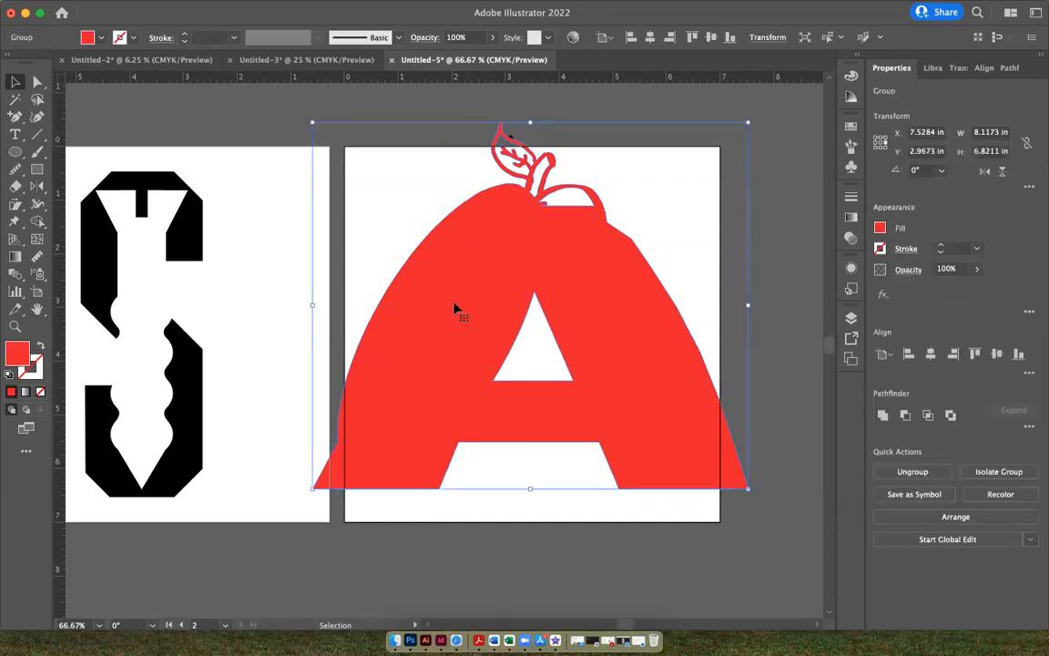
pyautogui.click(802, 210)
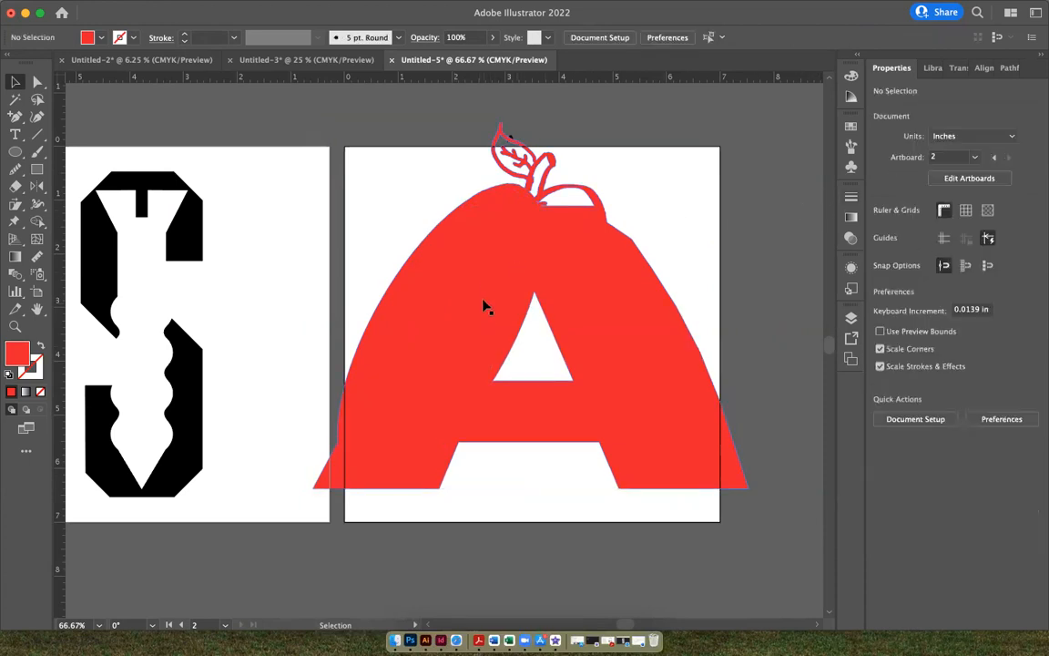
# Step: Squash the united apple letter downward from its top edge to a height of about 6.58 in
pyautogui.click(622, 330)
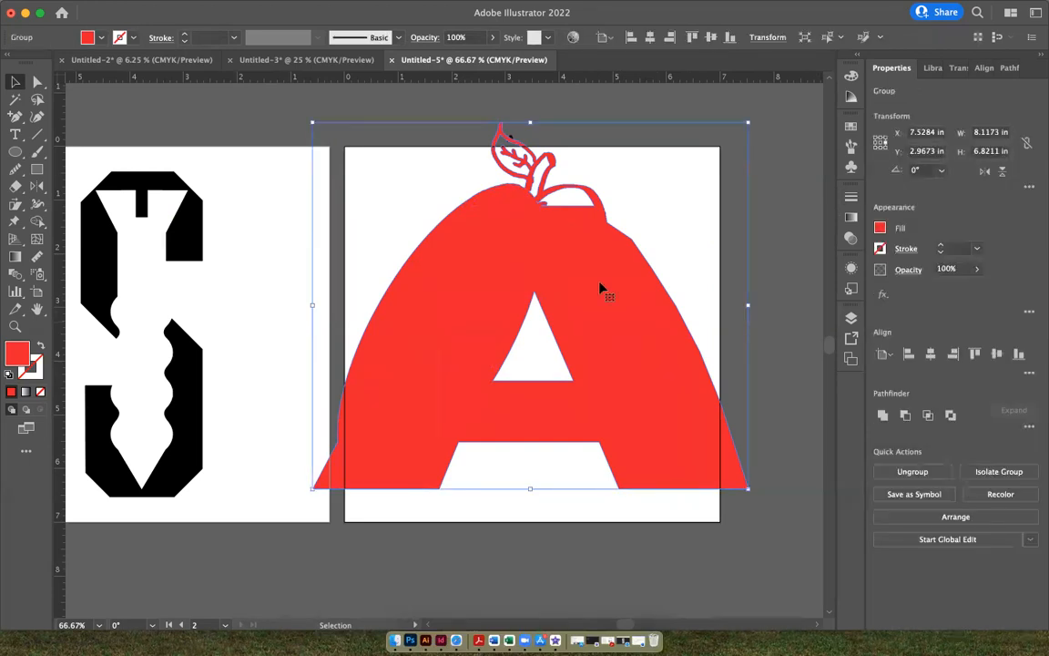
pyautogui.moveTo(529, 123); pyautogui.dragTo(529, 137)
pyautogui.click(533, 124)
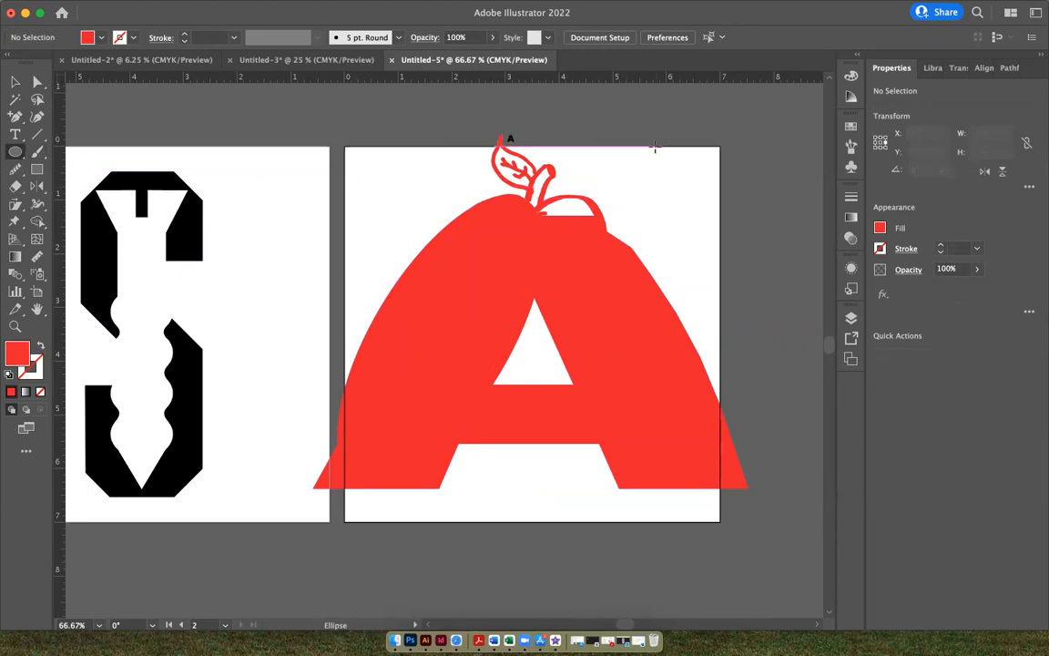
# Step: Draw a second red ellipse about 5.14 by 1.81 in and tilt it to about 317° over the A's right shoulder
pyautogui.moveTo(654, 146); pyautogui.dragTo(787, 243)
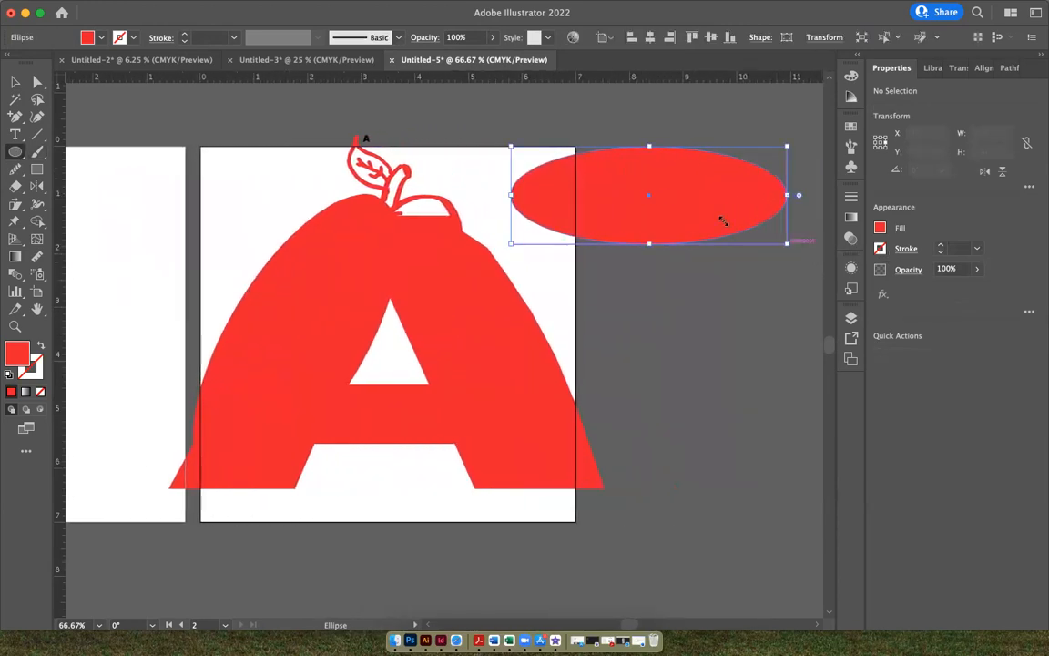
pyautogui.click(15, 83)
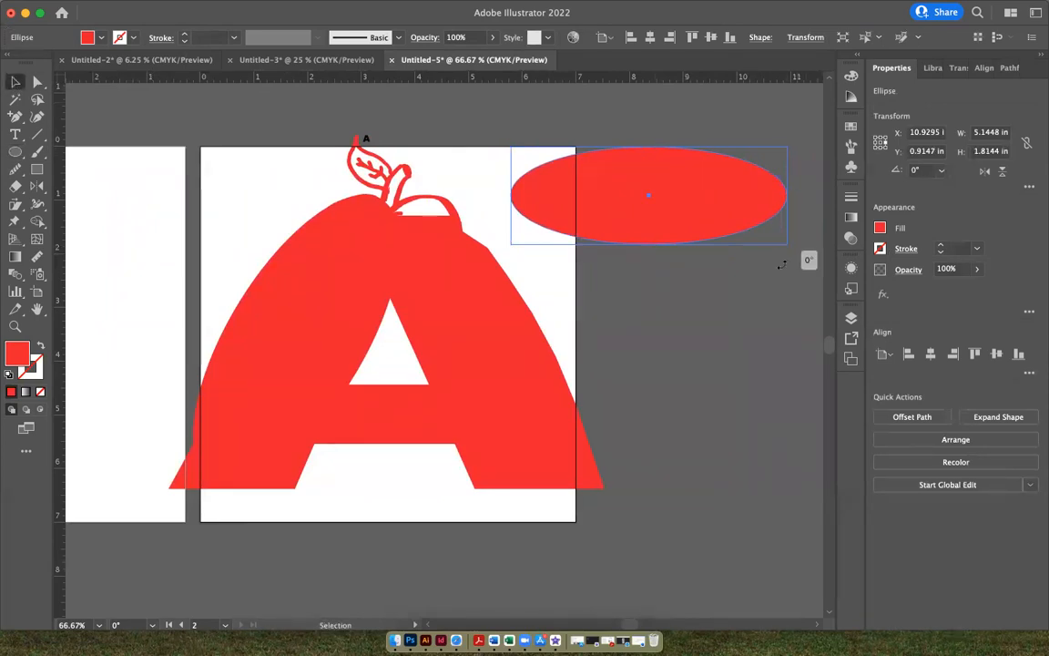
pyautogui.moveTo(787, 254); pyautogui.dragTo(716, 328)
pyautogui.moveTo(660, 200); pyautogui.dragTo(534, 336)
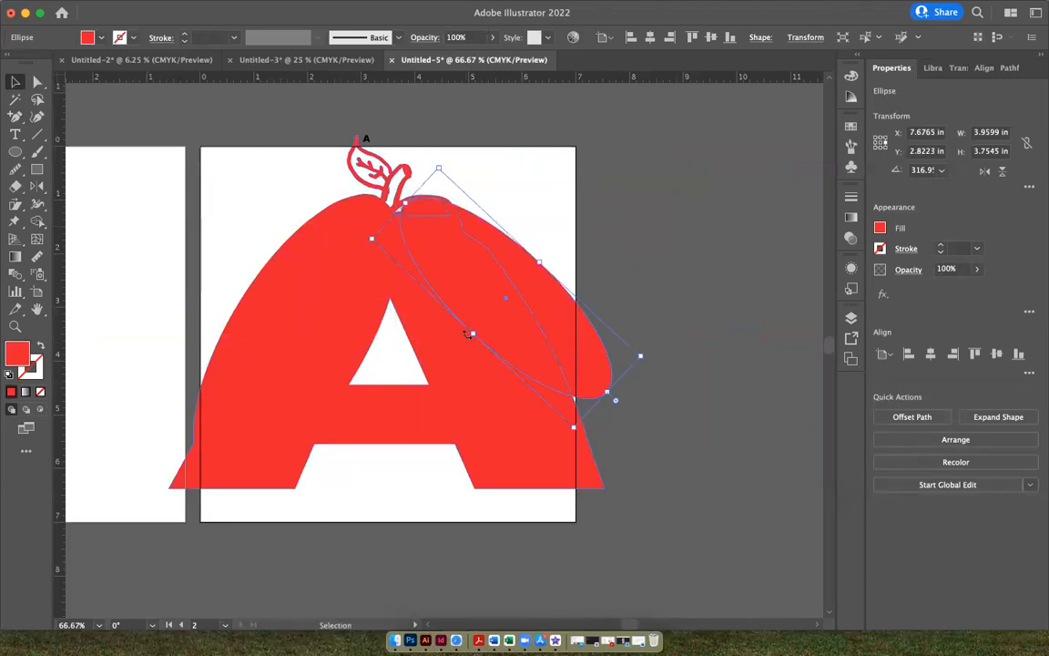
# Step: Thicken the second ellipse, rotate it to 300°, and fit it along the apple's right shoulder and the A's right leg
pyautogui.moveTo(468, 336); pyautogui.dragTo(441, 350)
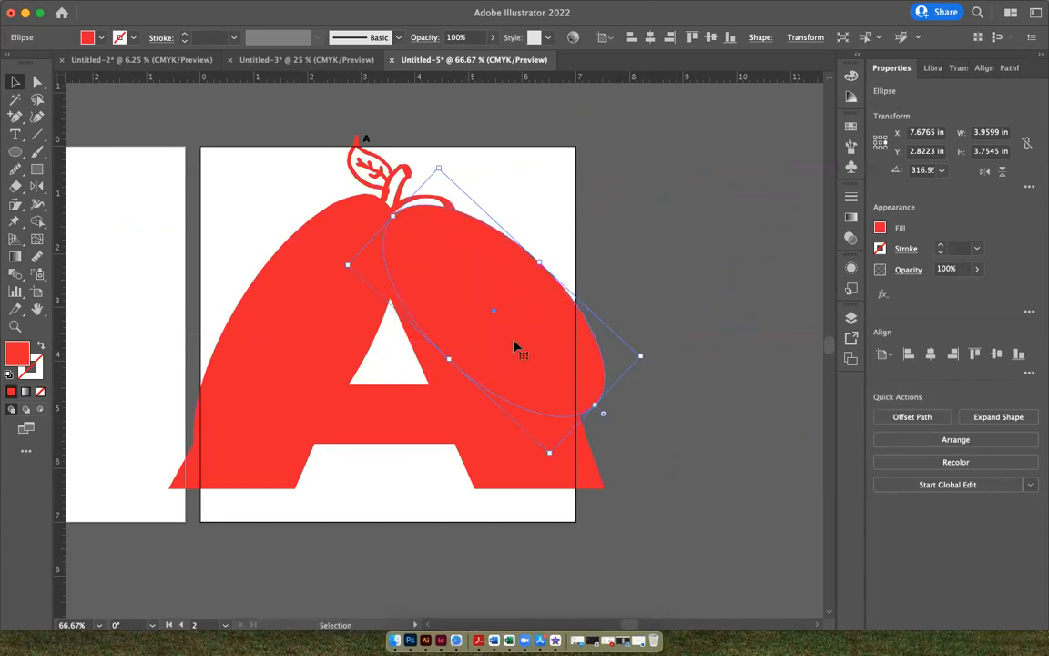
pyautogui.click(633, 361)
pyautogui.click(594, 363)
pyautogui.moveTo(637, 352); pyautogui.dragTo(582, 364)
pyautogui.moveTo(519, 349); pyautogui.dragTo(501, 357)
pyautogui.moveTo(616, 390); pyautogui.dragTo(582, 389)
pyautogui.moveTo(507, 386); pyautogui.dragTo(501, 386)
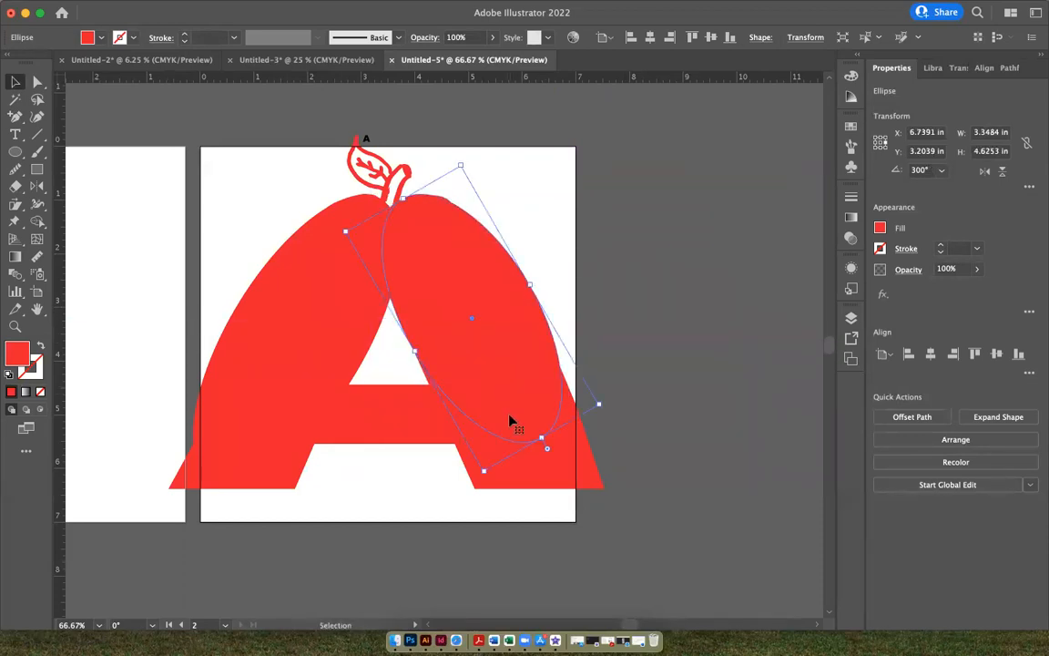
# Step: Unite the right ellipse with the apple letter A
pyautogui.keyDown('shift'); pyautogui.click(581, 471); pyautogui.keyUp('shift')
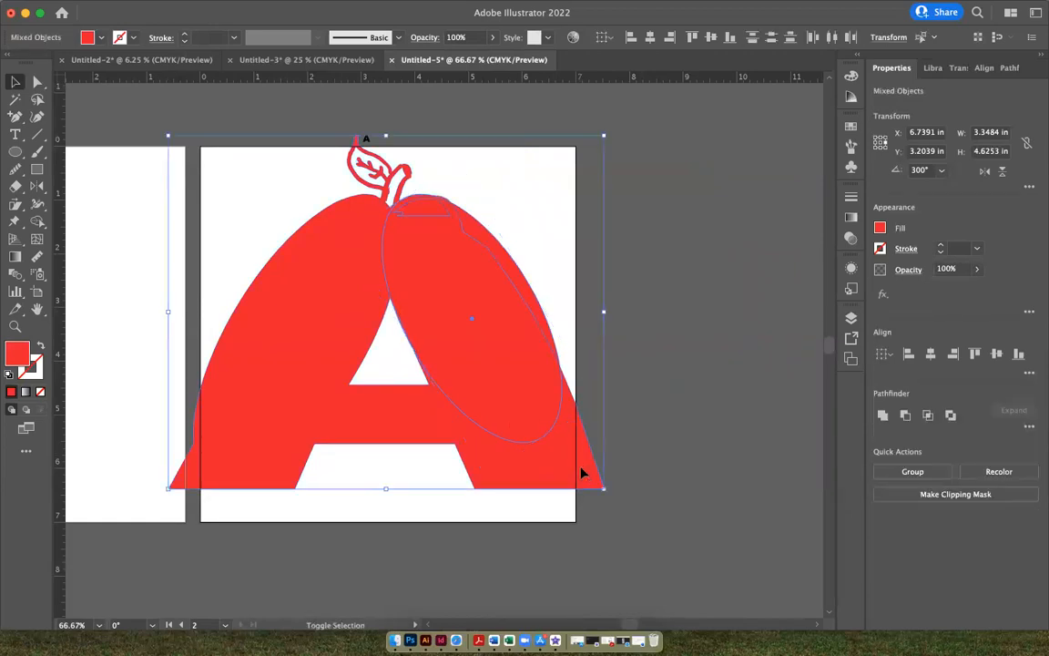
pyautogui.click(916, 412)
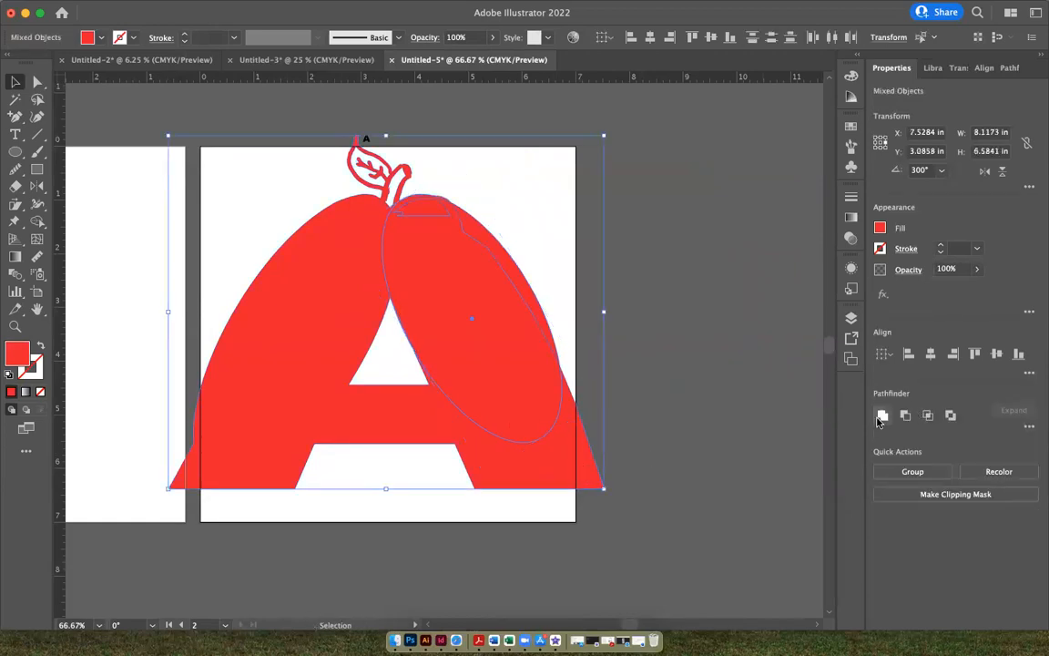
# Step: Erase a rounded arch line around the A's triangular opening and inner legs, and delete the inner piece it cuts off
pyautogui.click(790, 447)
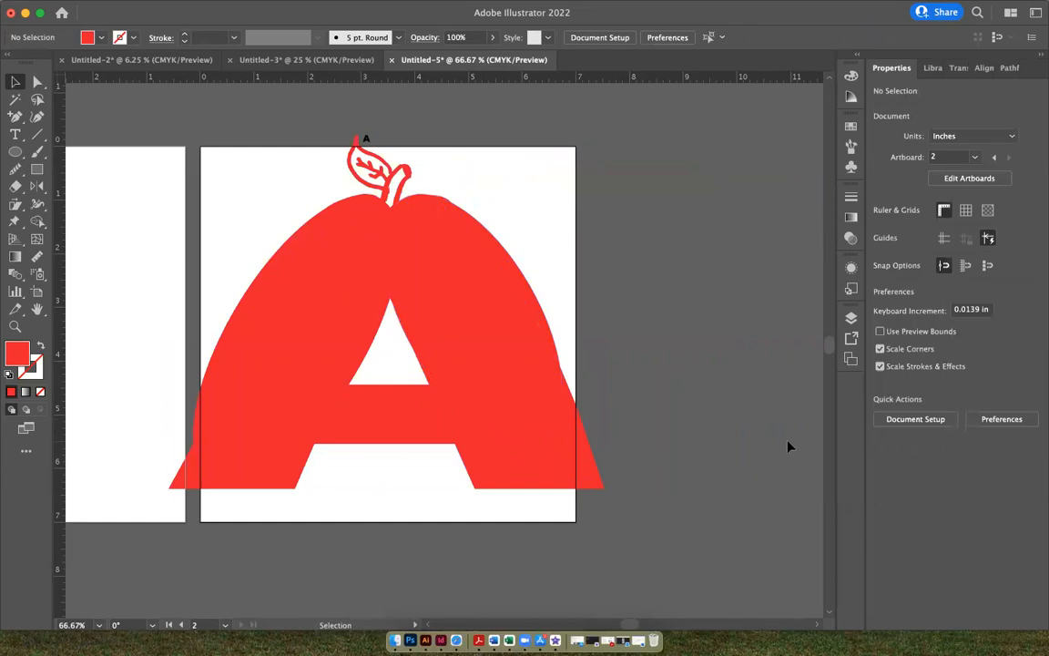
pyautogui.click(12, 187)
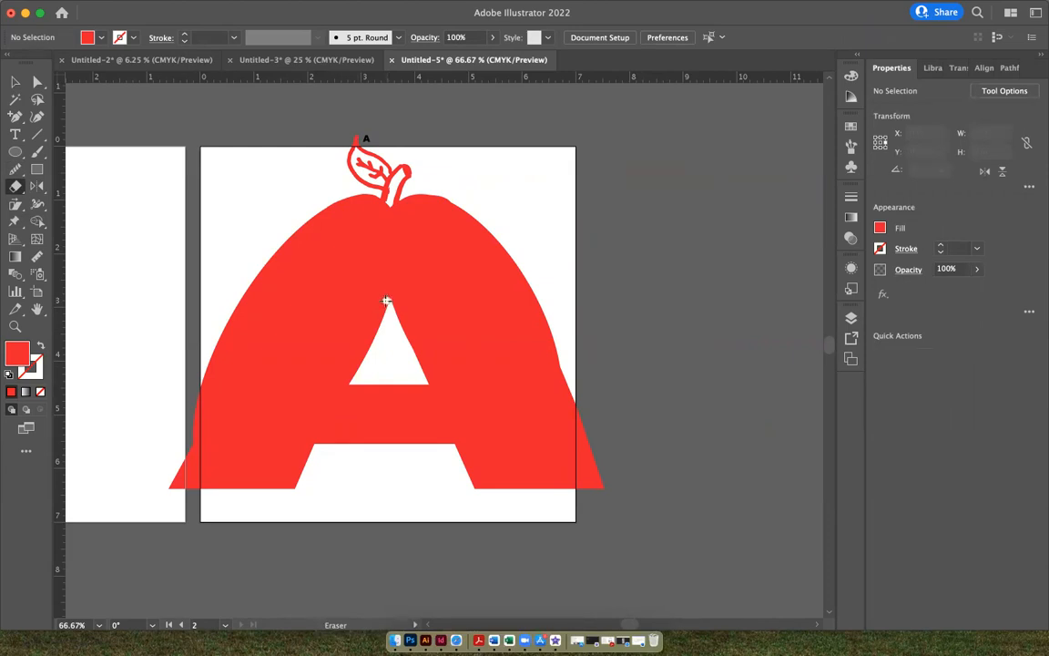
pyautogui.moveTo(373, 306)
pyautogui.mouseDown()
pyautogui.moveTo(327, 367)
pyautogui.moveTo(293, 506)
pyautogui.mouseUp()
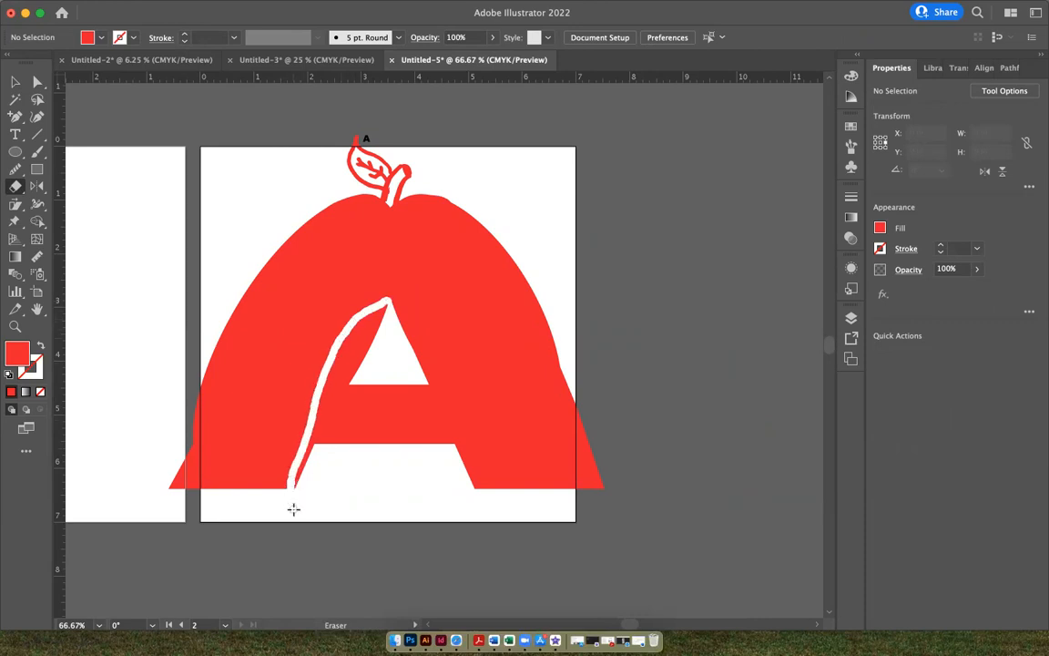
pyautogui.moveTo(388, 303)
pyautogui.mouseDown()
pyautogui.moveTo(423, 319)
pyautogui.moveTo(468, 405)
pyautogui.moveTo(479, 490)
pyautogui.mouseUp()
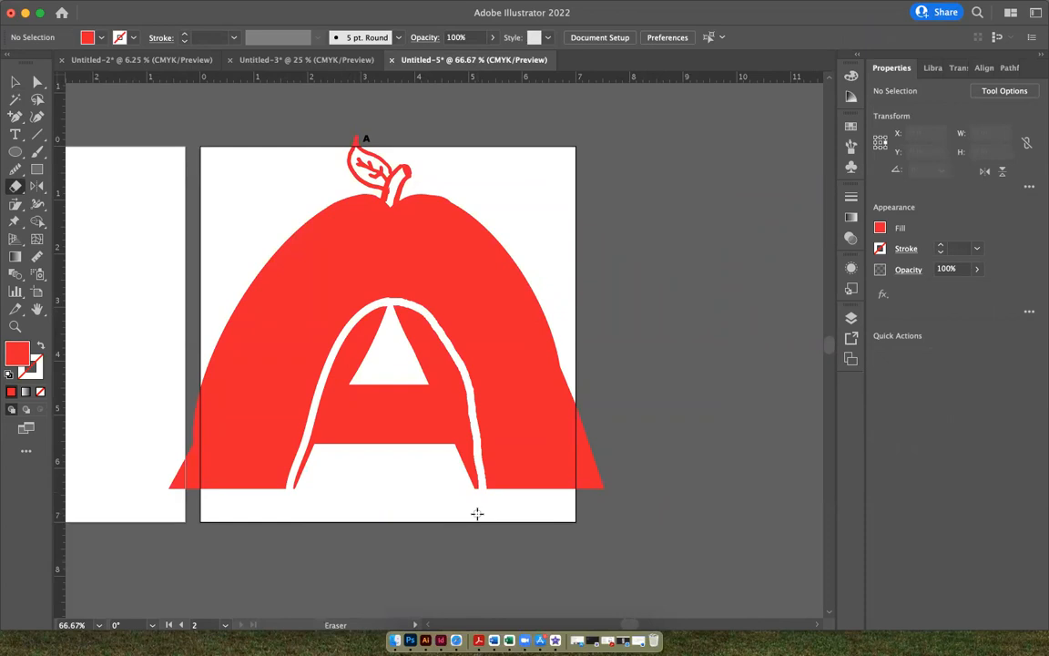
pyautogui.press('v')
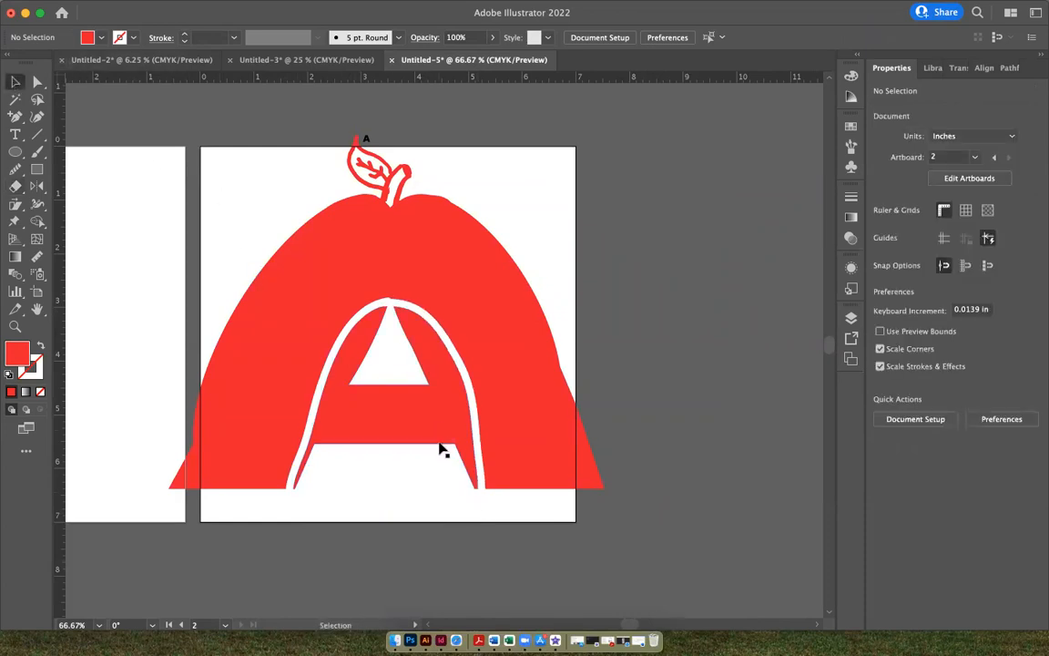
pyautogui.click(424, 440)
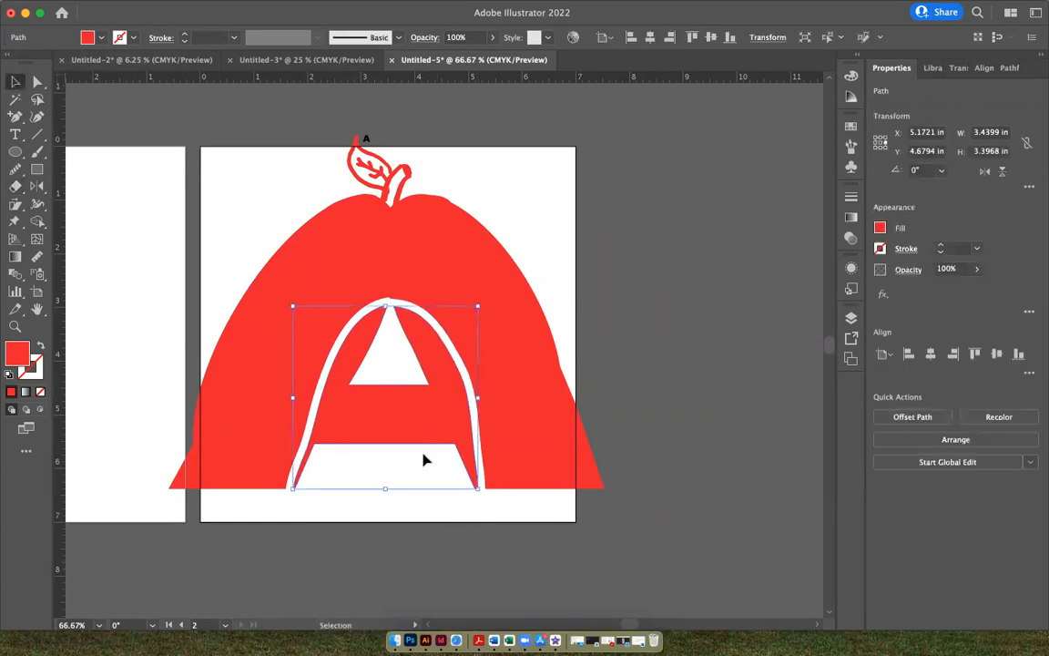
pyautogui.press('Delete')
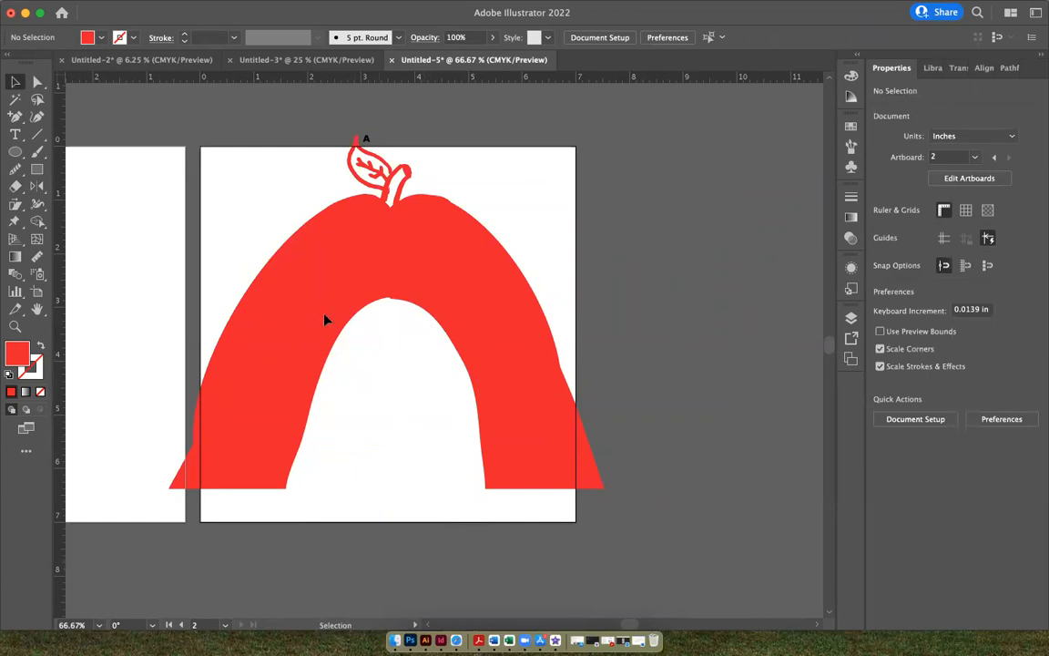
# Step: Erase the uneven curve inside the top of the arch and the pointed outer tips of both legs
pyautogui.click(14, 187)
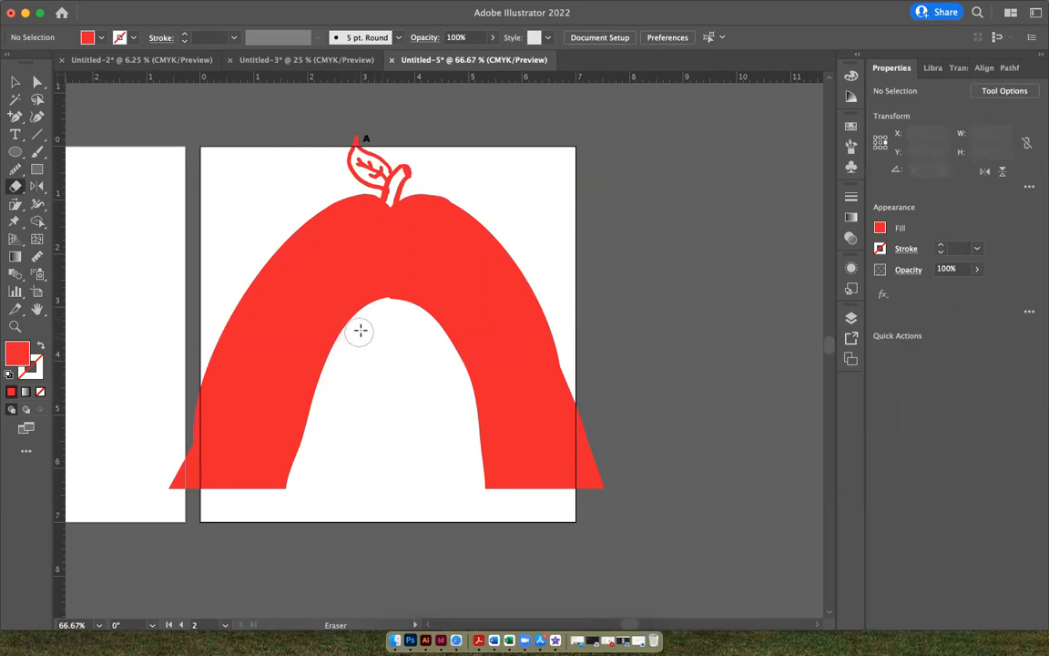
pyautogui.moveTo(385, 311)
pyautogui.mouseDown()
pyautogui.moveTo(419, 321)
pyautogui.moveTo(443, 361)
pyautogui.mouseUp()
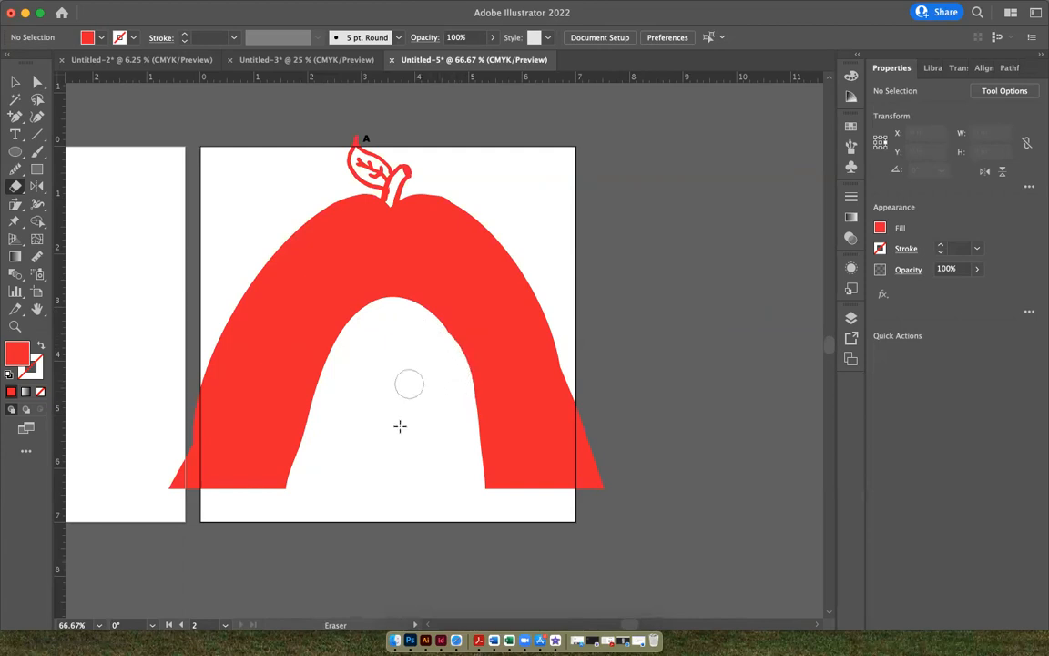
pyautogui.moveTo(184, 385); pyautogui.dragTo(189, 512)
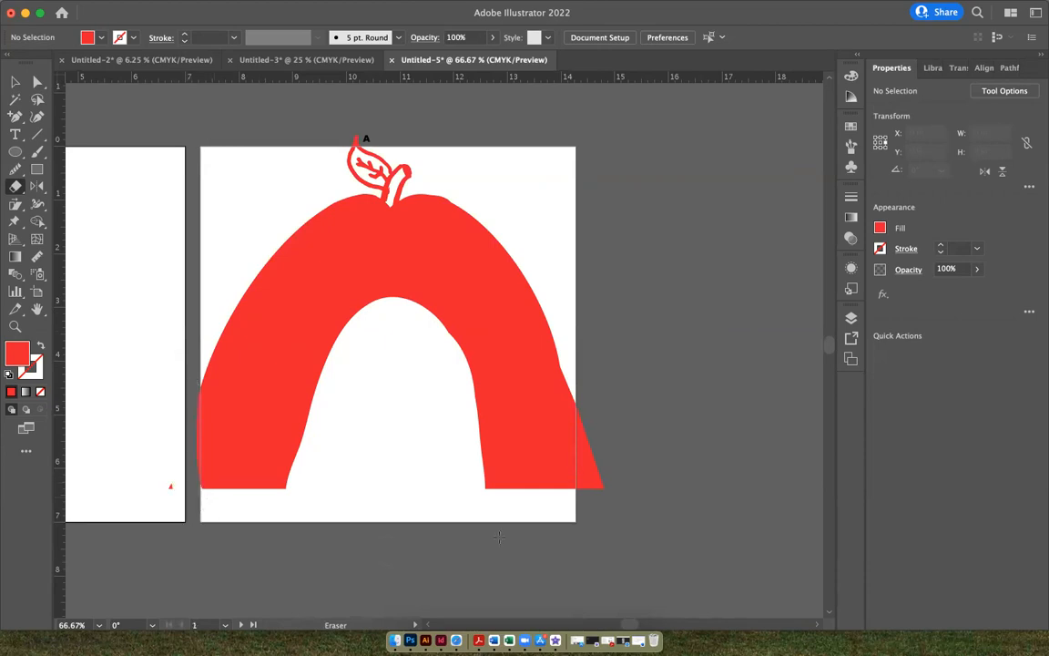
pyautogui.moveTo(569, 507)
pyautogui.mouseDown()
pyautogui.moveTo(581, 436)
pyautogui.moveTo(566, 339)
pyautogui.mouseUp()
# Step: Delete the two small red fragments remaining outside the left and right legs
pyautogui.click(16, 81)
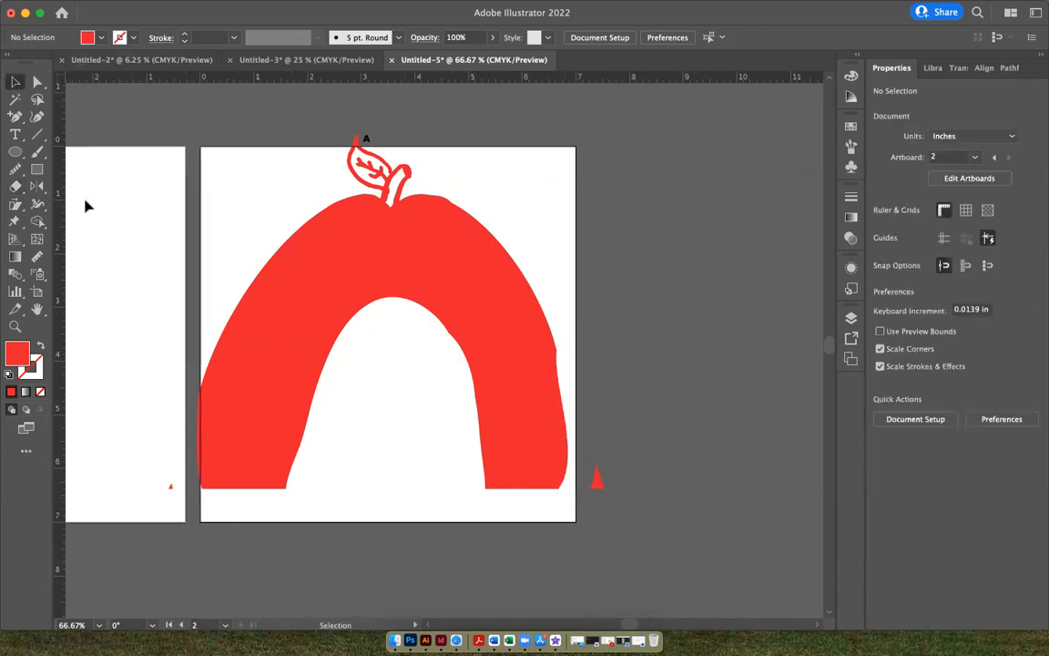
pyautogui.click(170, 486)
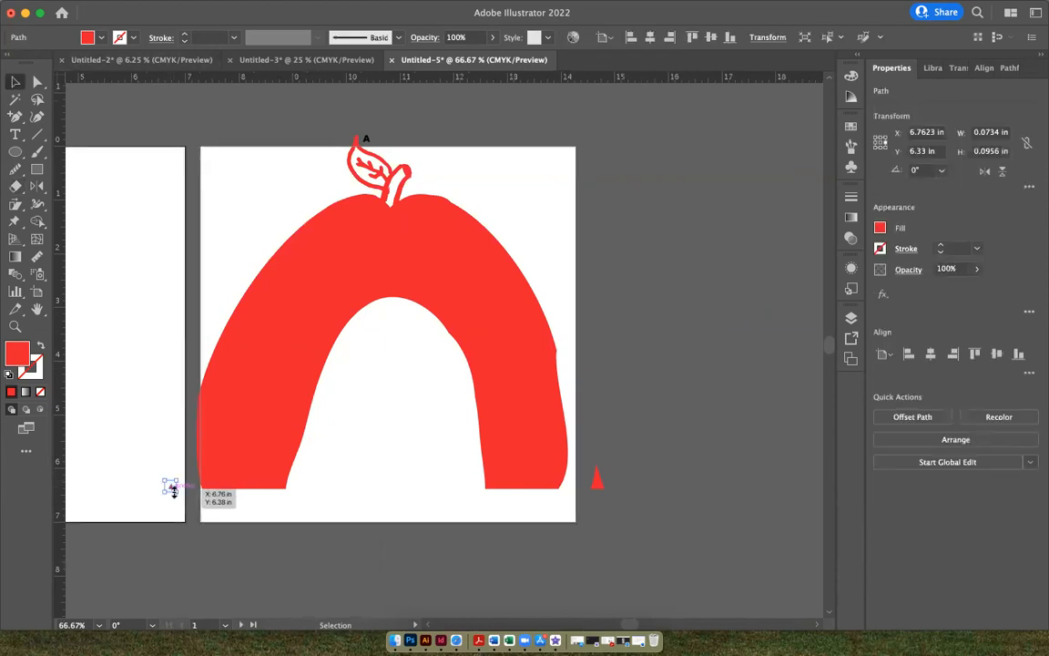
pyautogui.press('Delete')
pyautogui.click(597, 479)
pyautogui.press('Delete')
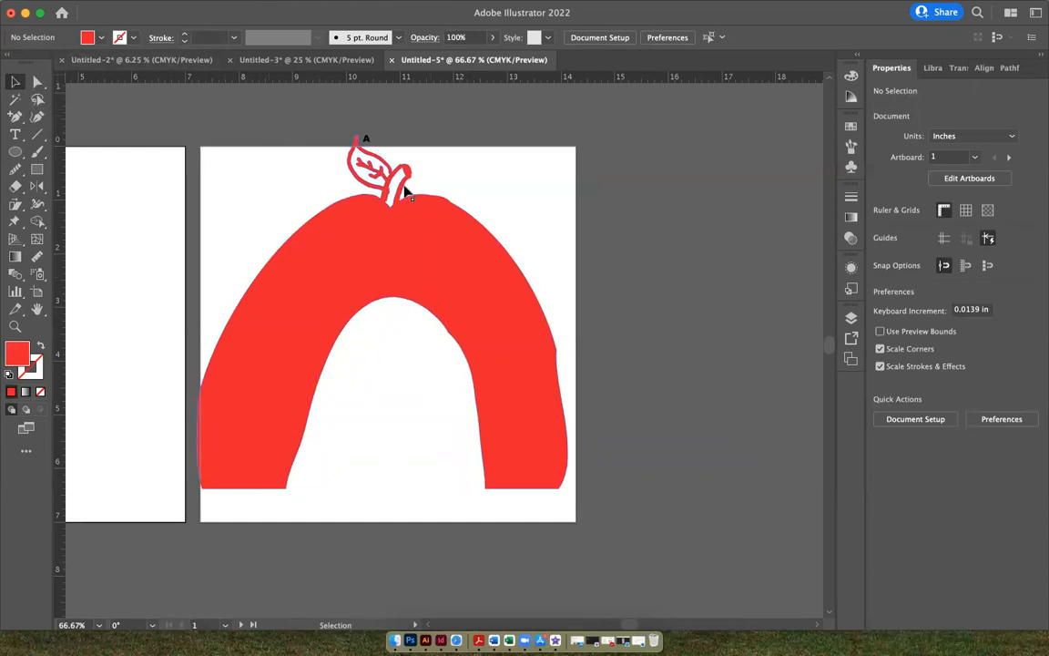
# Step: Smooth the apple letter's outer sides, inner arch and leg corners with the Smooth tool
pyautogui.click(551, 378)
pyautogui.click(38, 81)
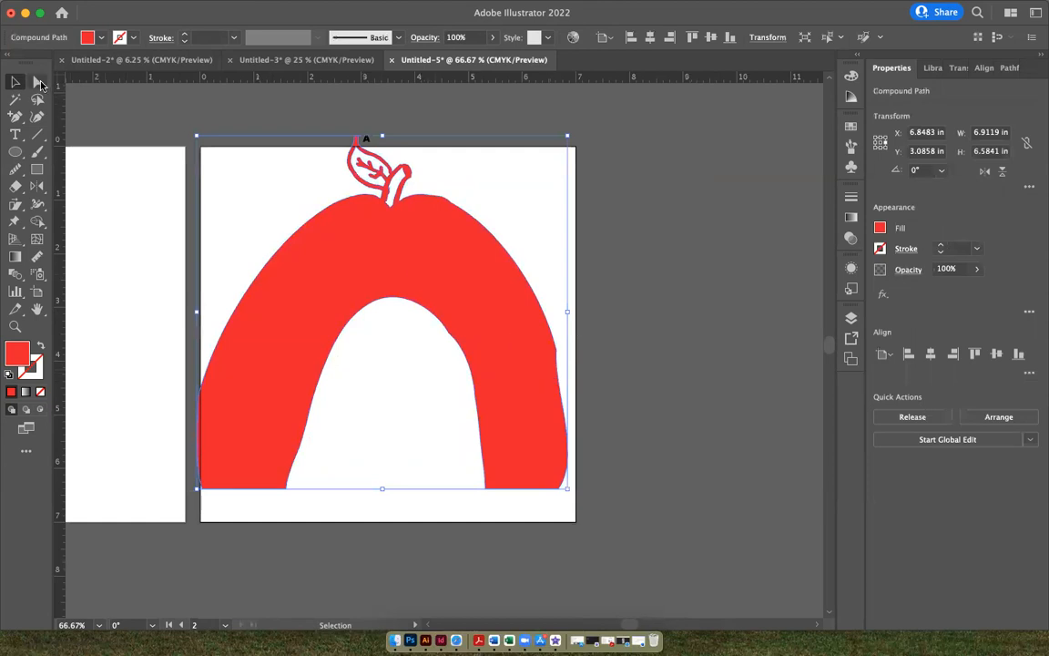
pyautogui.click(14, 170)
pyautogui.moveTo(521, 281)
pyautogui.mouseDown()
pyautogui.moveTo(562, 387)
pyautogui.moveTo(564, 437)
pyautogui.moveTo(537, 303)
pyautogui.mouseUp()
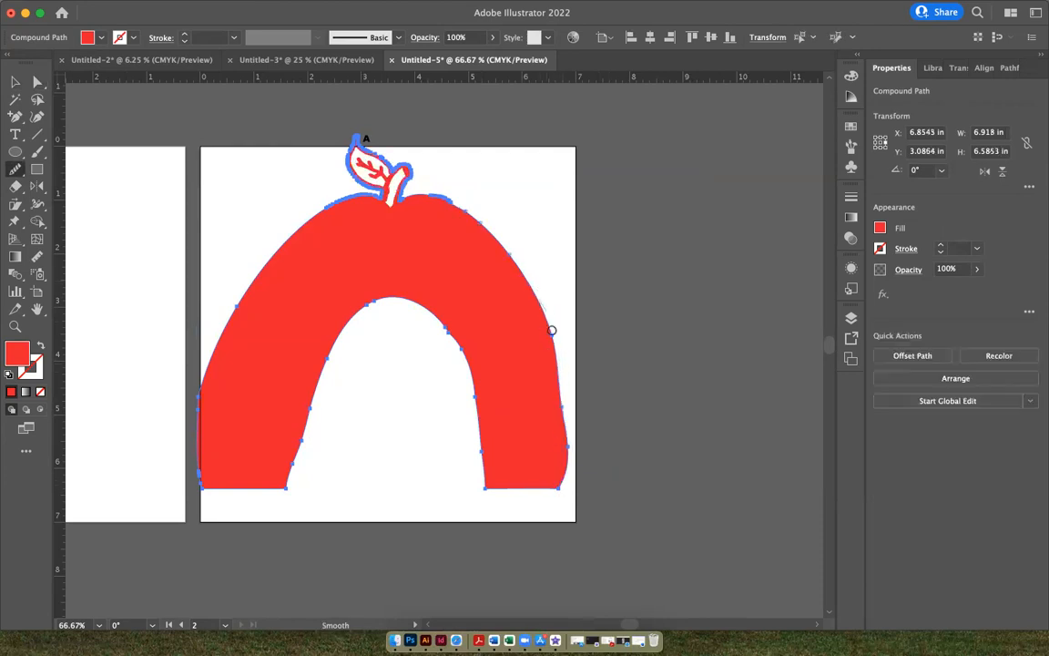
pyautogui.moveTo(564, 484); pyautogui.dragTo(562, 487)
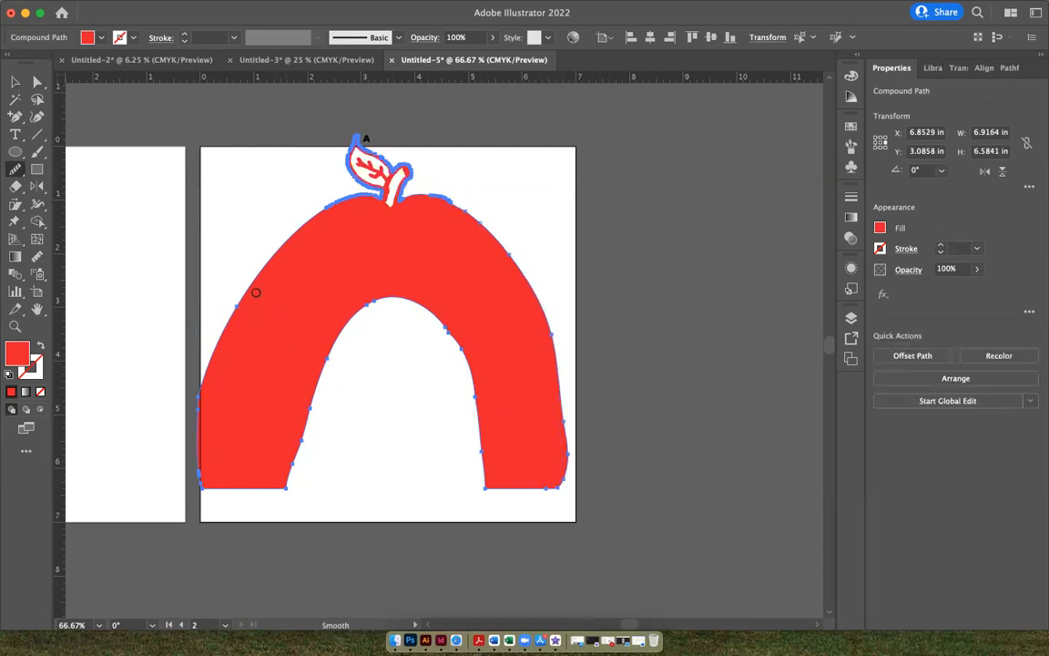
pyautogui.moveTo(244, 290)
pyautogui.mouseDown()
pyautogui.moveTo(213, 330)
pyautogui.moveTo(187, 397)
pyautogui.mouseUp()
pyautogui.moveTo(244, 484); pyautogui.dragTo(288, 490)
pyautogui.moveTo(310, 394)
pyautogui.mouseDown()
pyautogui.moveTo(339, 346)
pyautogui.moveTo(407, 298)
pyautogui.mouseUp()
pyautogui.moveTo(475, 487); pyautogui.dragTo(480, 503)
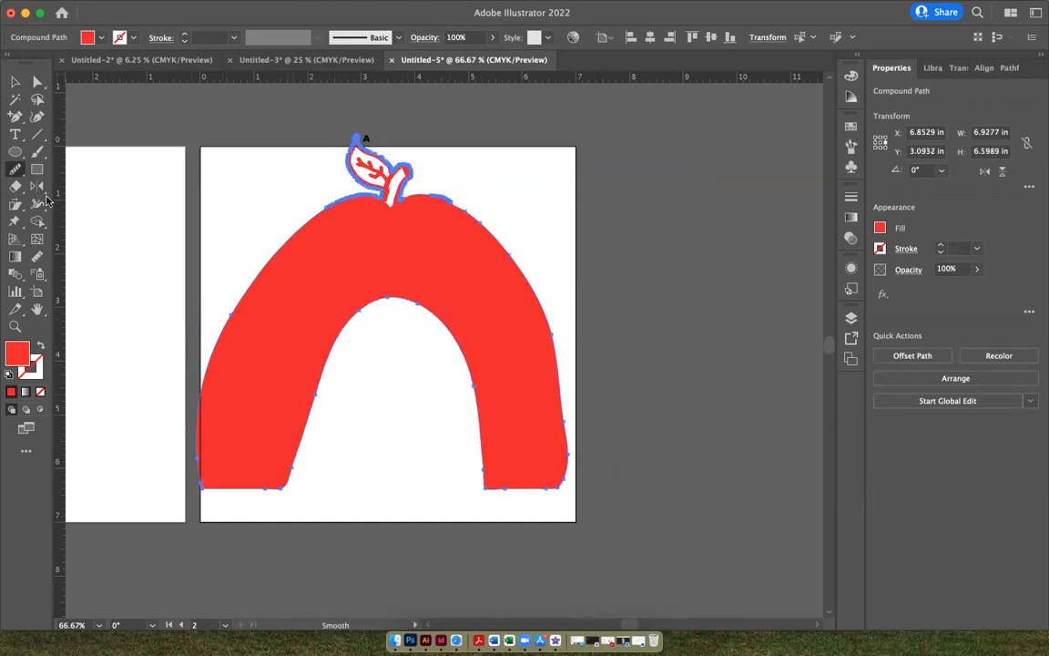
# Step: Try to scale the apple letter down to about 5.14 by 4.89 in without its leaf details, and undo it
pyautogui.click(14, 82)
pyautogui.moveTo(197, 489); pyautogui.dragTo(282, 403)
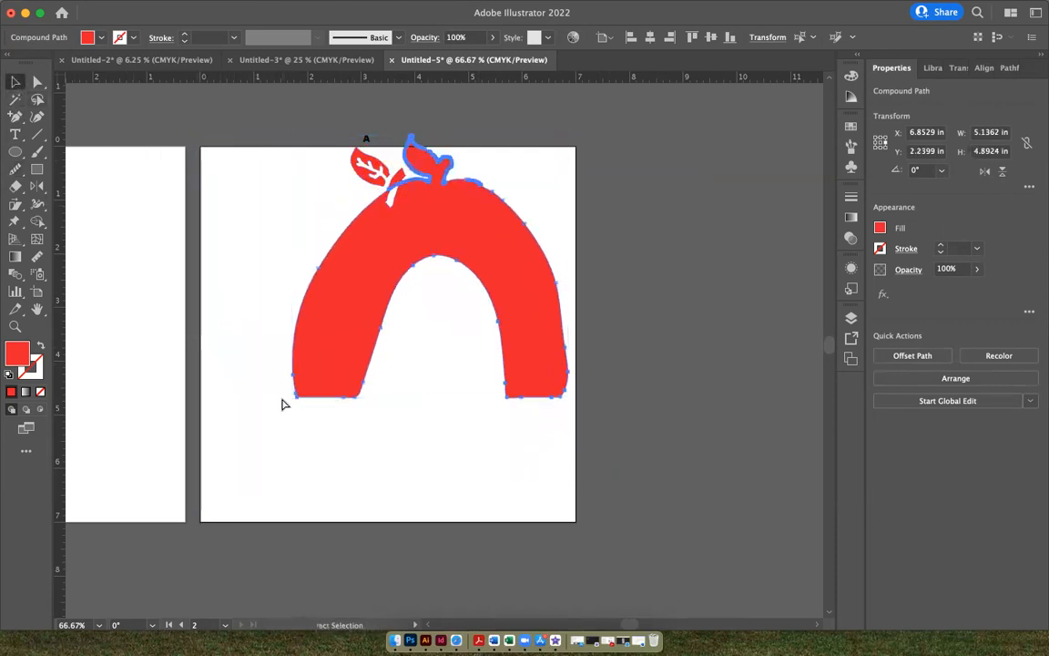
pyautogui.press('super+z')
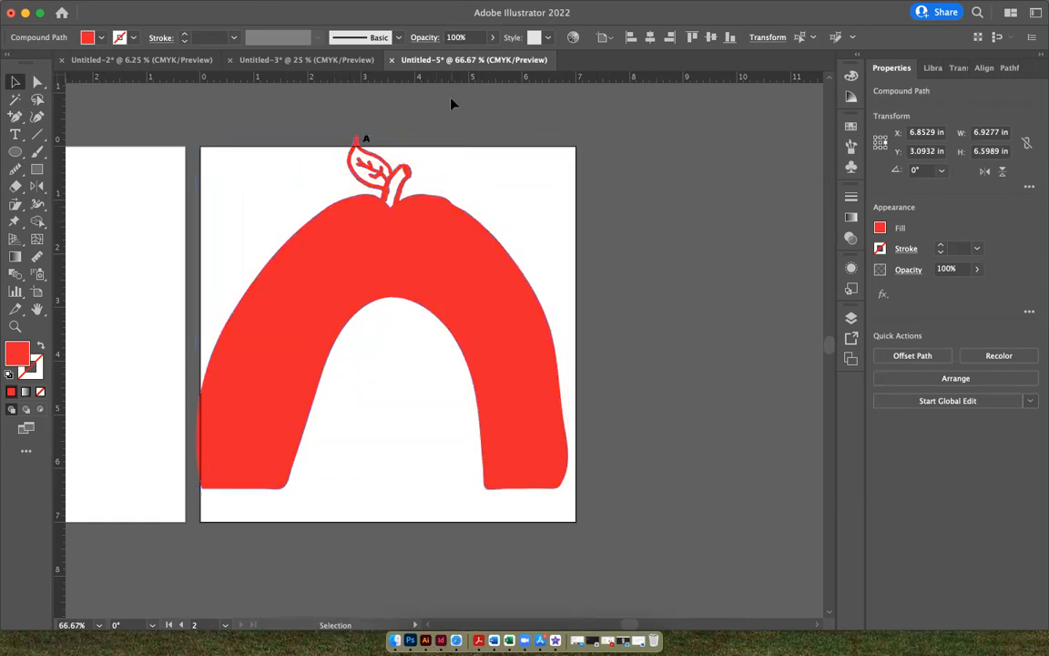
pyautogui.click(452, 100)
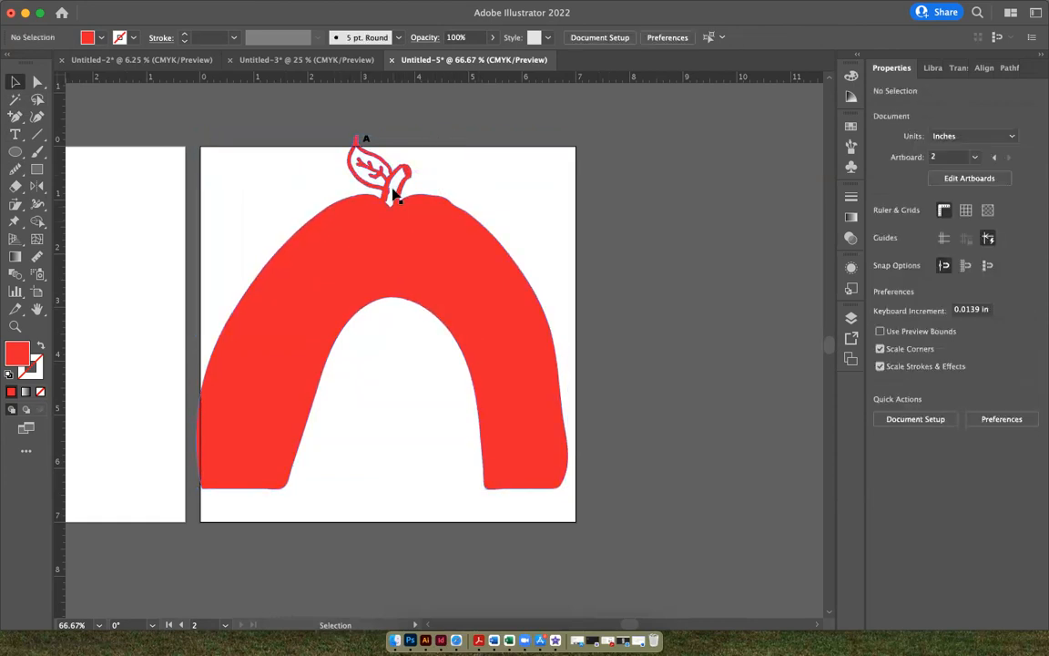
# Step: Reposition the apple letter within the second artboard's width and group it together with its leaf and stem details
pyautogui.moveTo(391, 195); pyautogui.dragTo(670, 166)
pyautogui.moveTo(718, 277); pyautogui.dragTo(754, 316)
pyautogui.moveTo(679, 250); pyautogui.dragTo(433, 281)
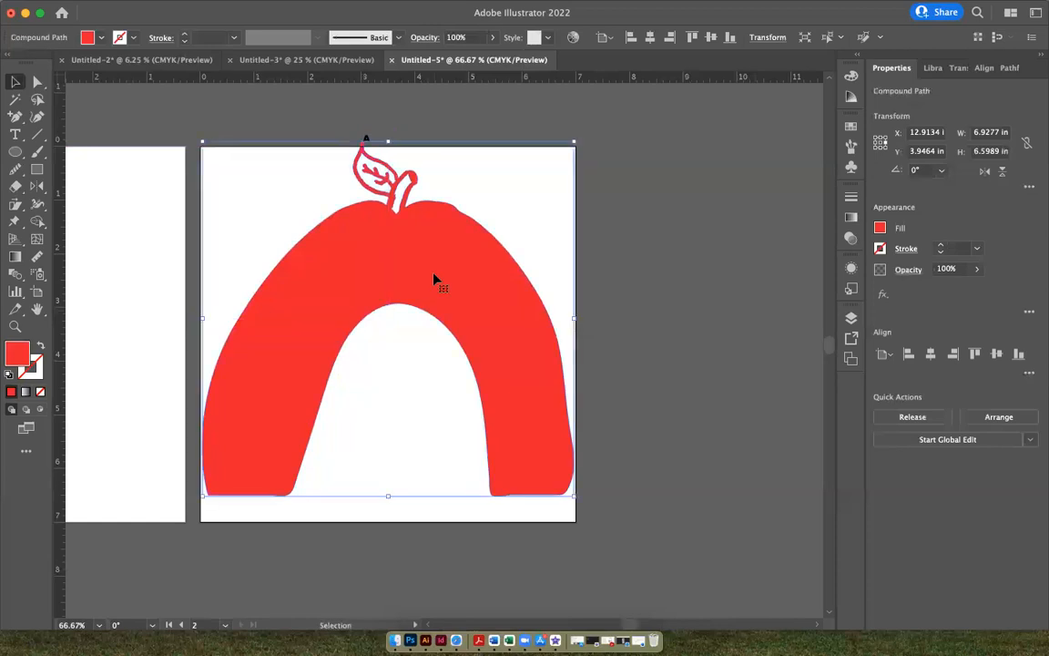
pyautogui.click(281, 109)
pyautogui.moveTo(280, 109); pyautogui.dragTo(436, 437)
pyautogui.click(342, 176)
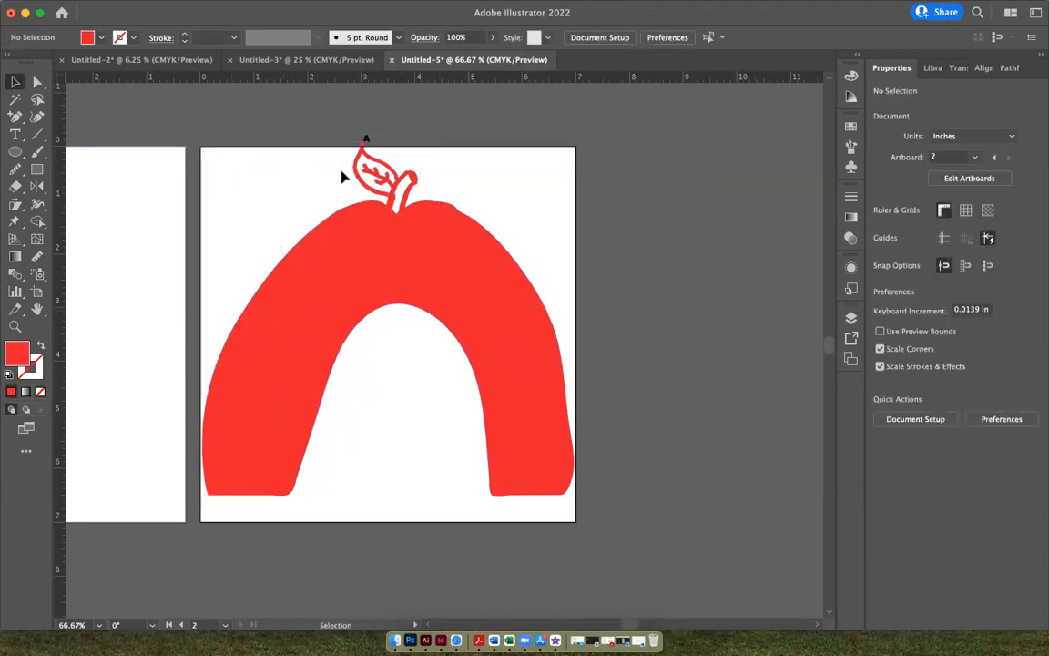
# Step: Resize the grouped apple letter to about 6.22 by 6.06 in and center it horizontally on the second artboard
pyautogui.click(498, 469)
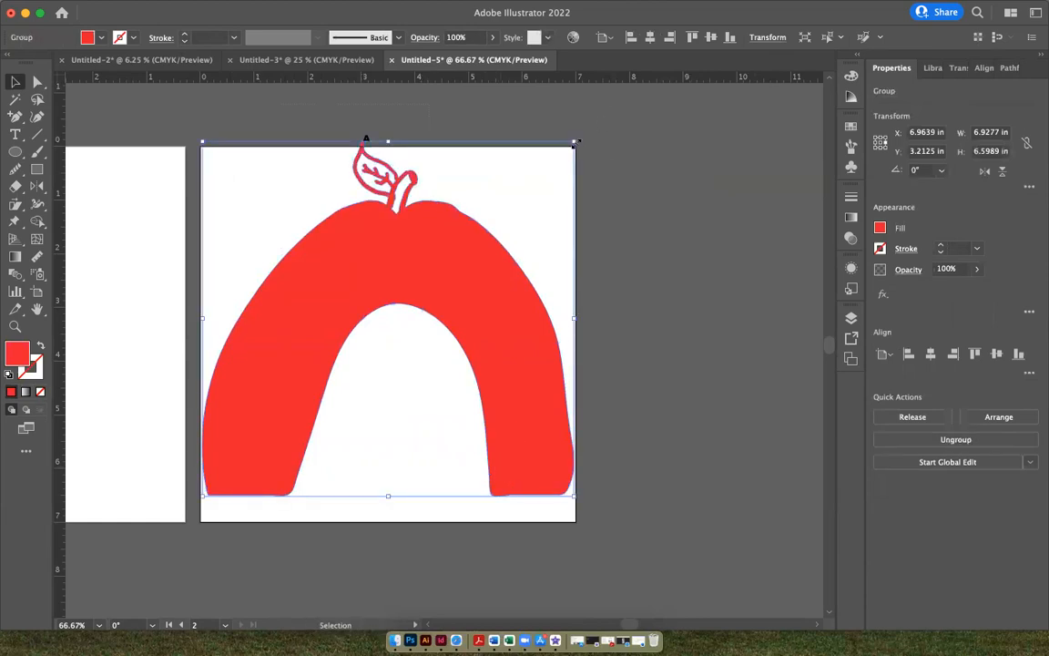
pyautogui.moveTo(575, 142); pyautogui.dragTo(539, 178)
pyautogui.moveTo(433, 276); pyautogui.dragTo(450, 262)
pyautogui.moveTo(388, 477)
pyautogui.mouseDown()
pyautogui.moveTo(386, 506)
pyautogui.moveTo(388, 484)
pyautogui.mouseUp()
pyautogui.click(601, 220)
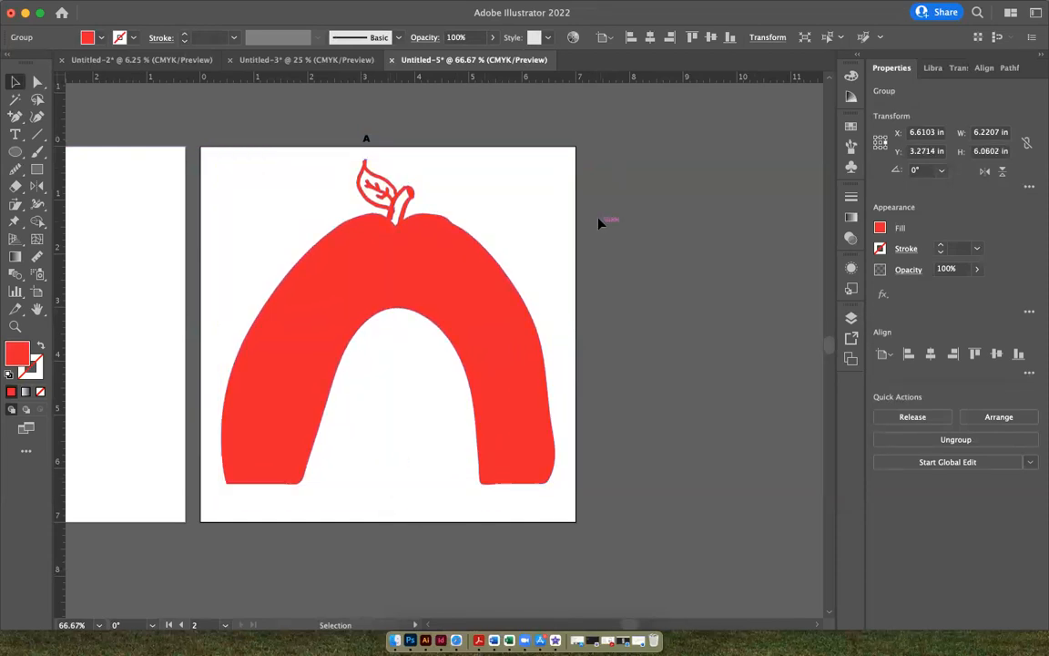
# Step: Draw a red crossbar rectangle about 3.07 by 0.52 in across the opening between the A's legs
pyautogui.click(38, 169)
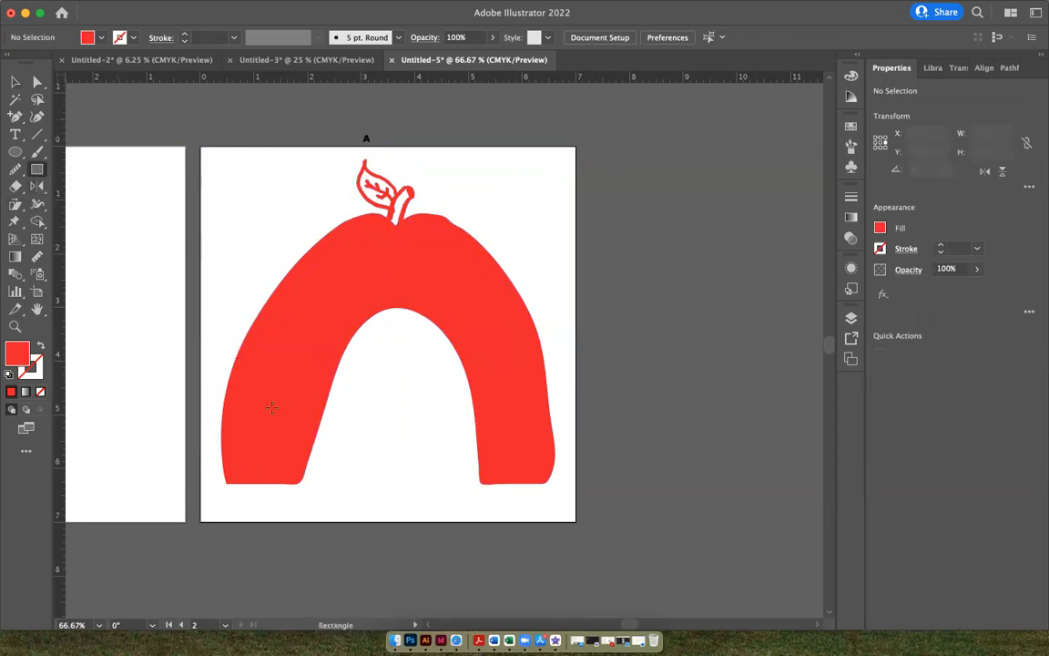
pyautogui.moveTo(318, 361); pyautogui.dragTo(474, 387)
pyautogui.press('v')
pyautogui.click(105, 288)
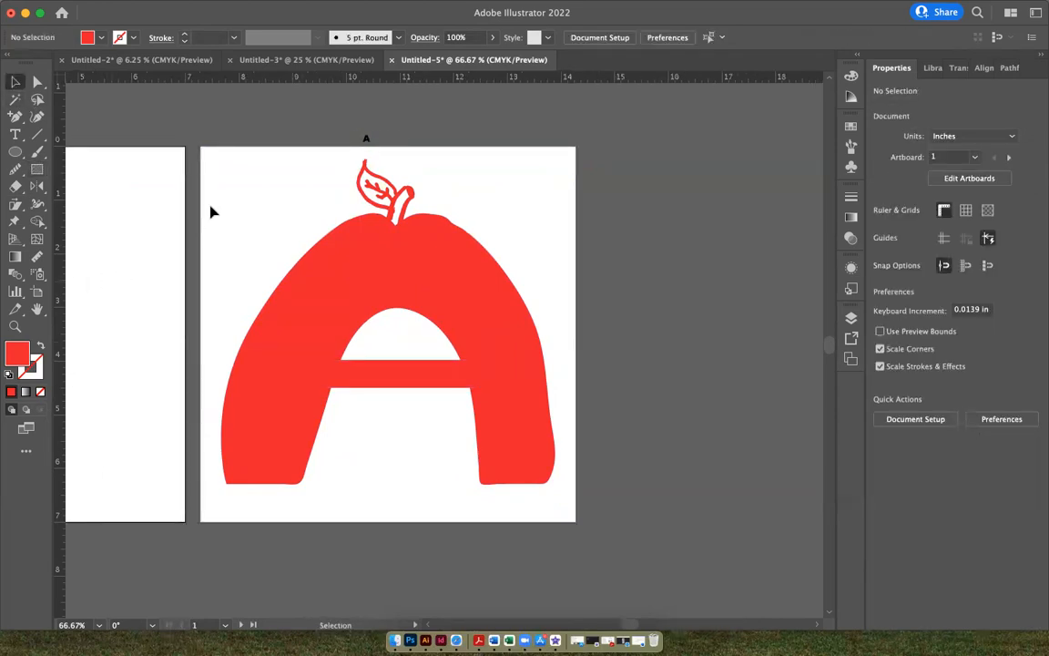
# Step: Fill the apple letter and its crossbar with black
pyautogui.moveTo(335, 185); pyautogui.dragTo(576, 520)
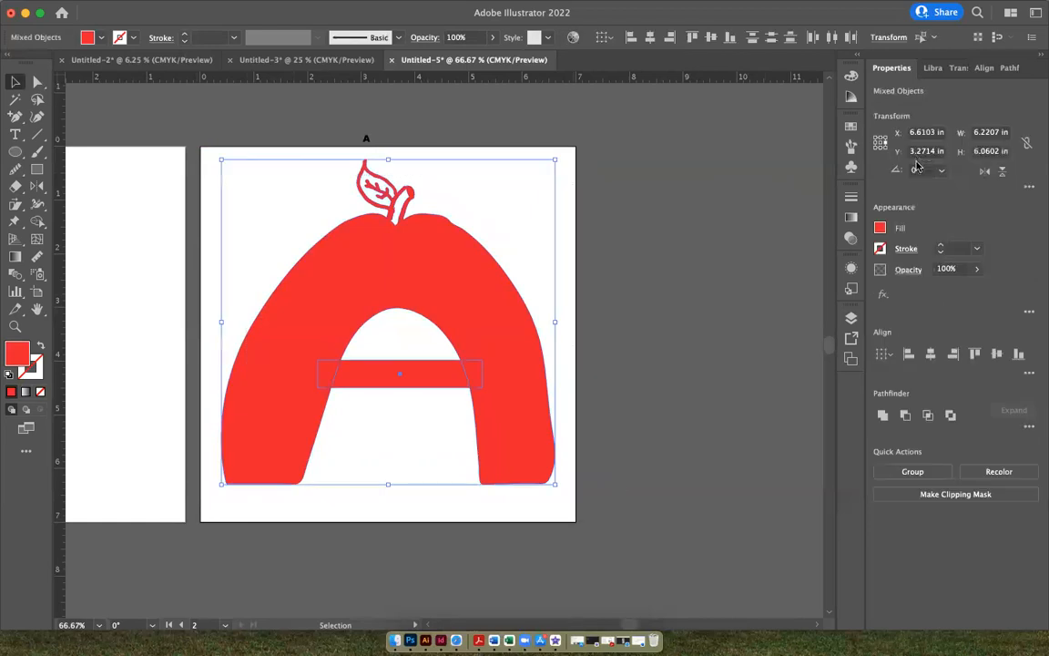
pyautogui.click(880, 228)
pyautogui.click(751, 281)
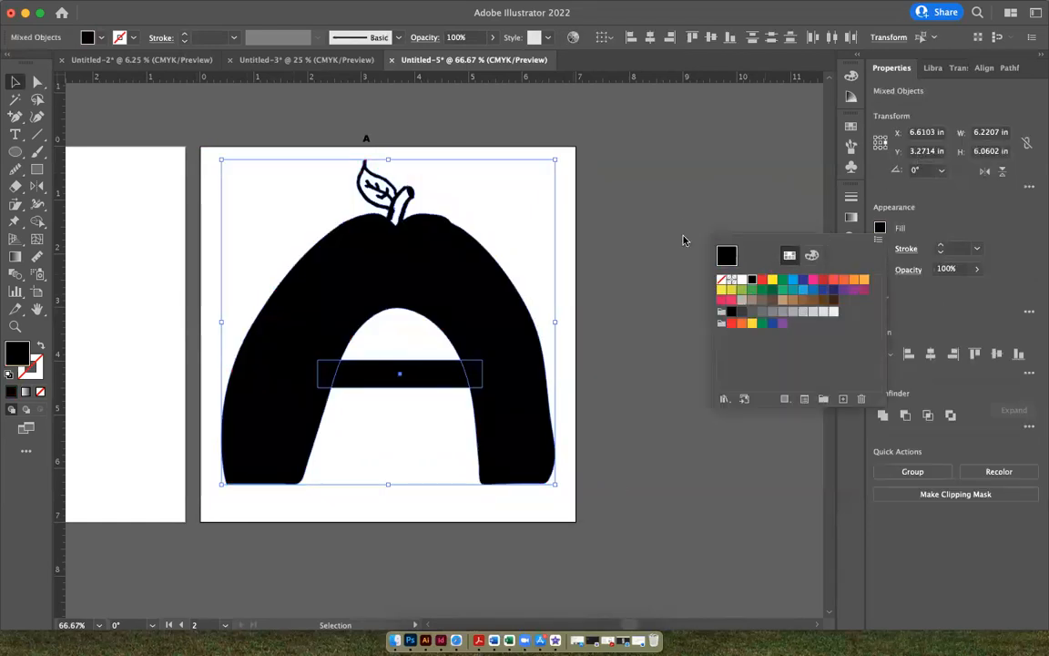
pyautogui.click(681, 224)
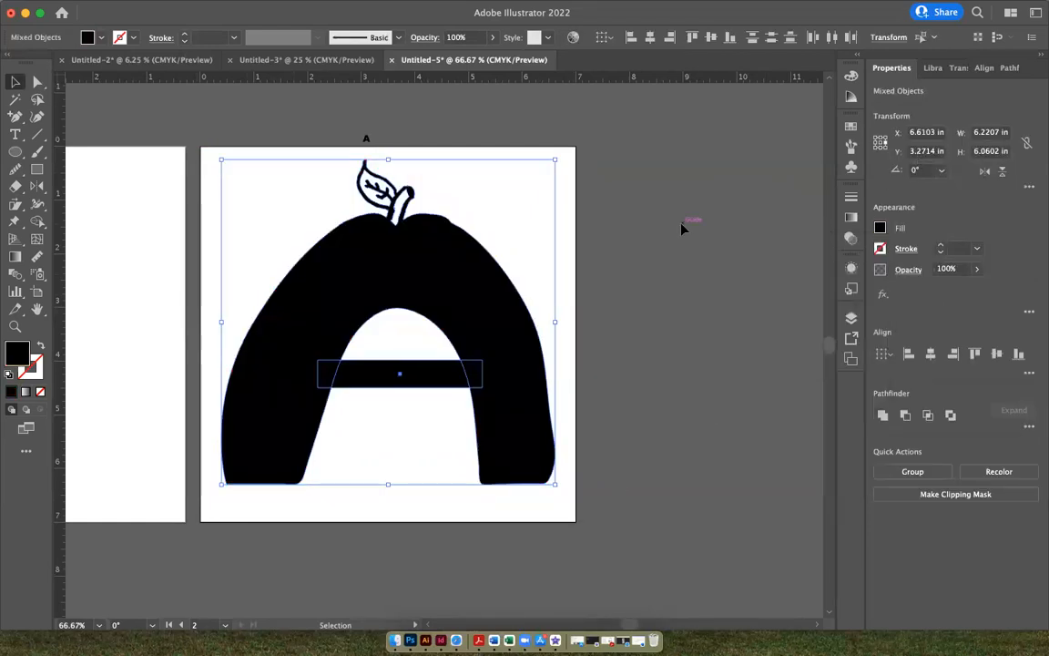
pyautogui.click(706, 151)
# Step: Unite the crossbar rectangle with the black apple letter into one shape
pyautogui.click(401, 374)
pyautogui.keyDown('shift'); pyautogui.click(410, 287); pyautogui.keyUp('shift')
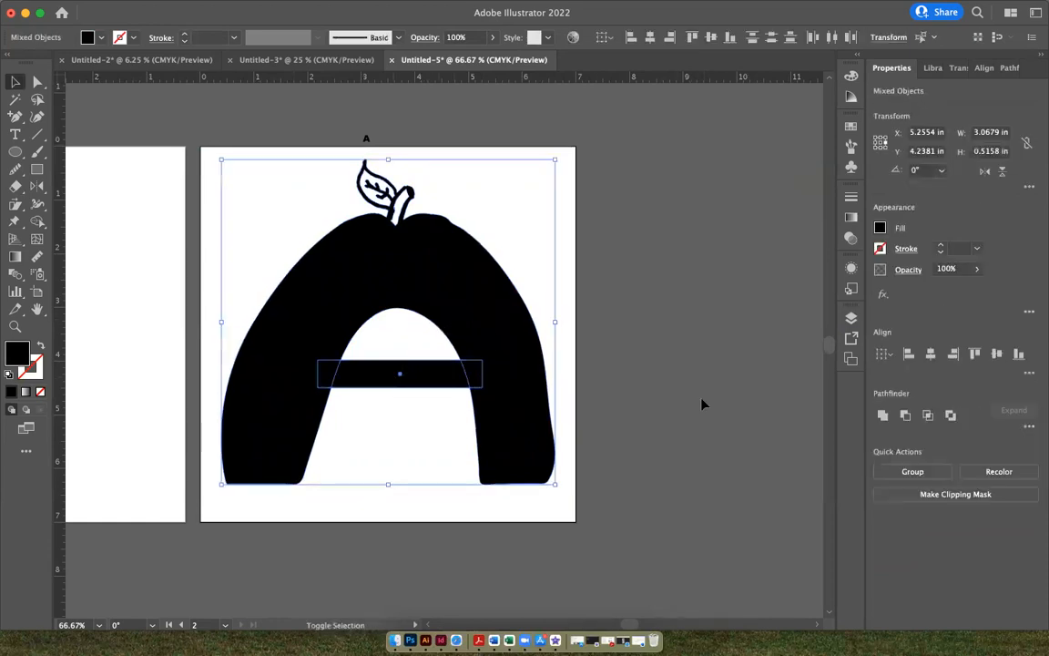
pyautogui.click(882, 417)
pyautogui.click(618, 401)
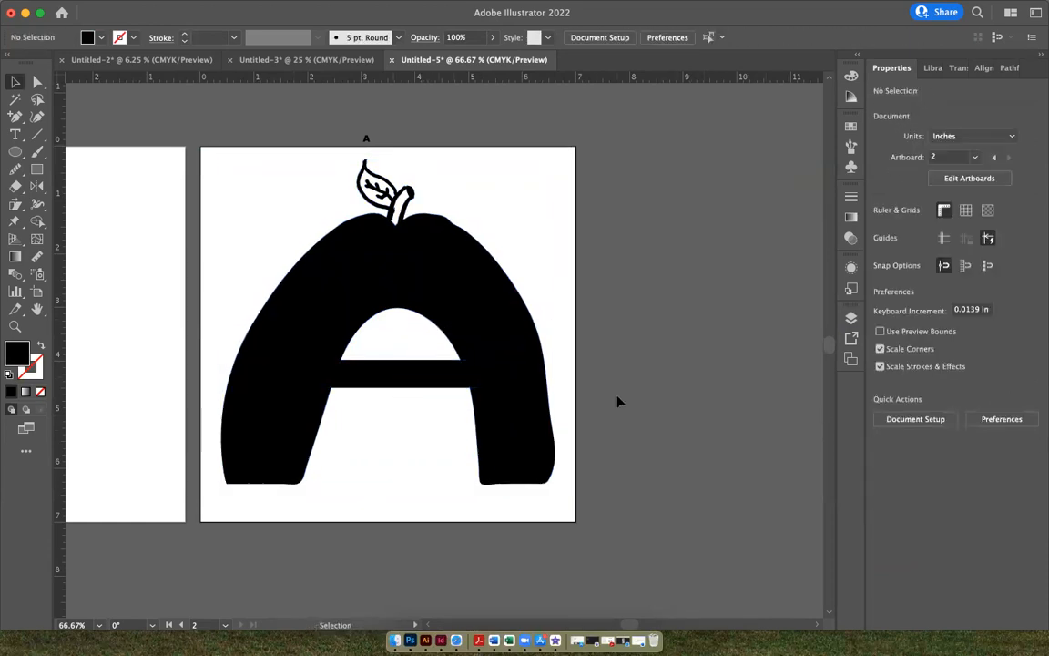
pyautogui.hscroll(-5, 618, 401)
pyautogui.hscroll(1, 617, 400)
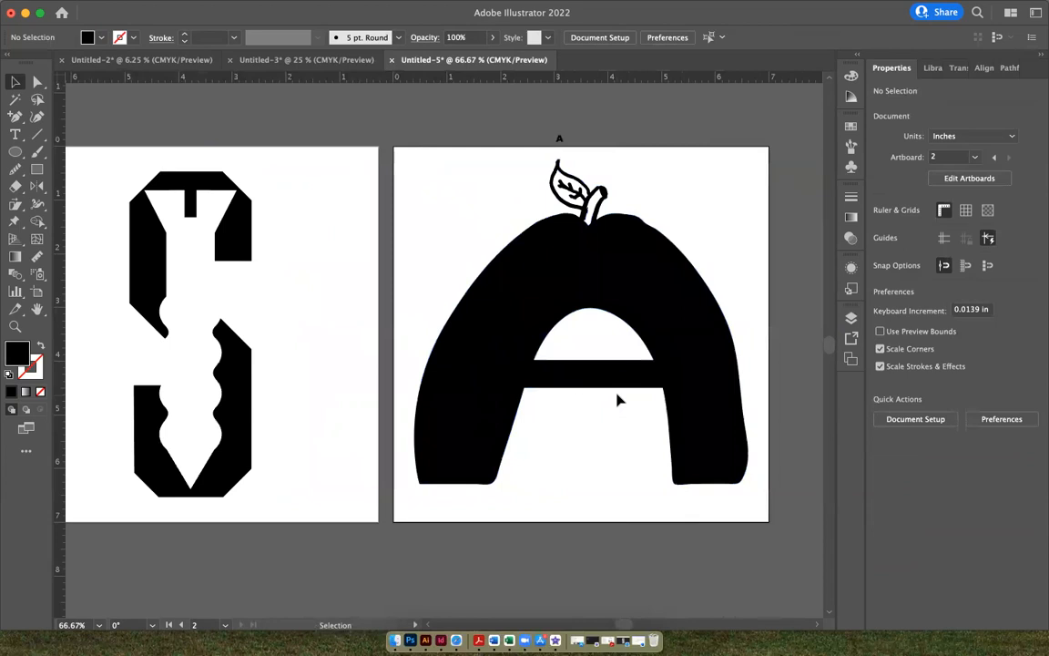